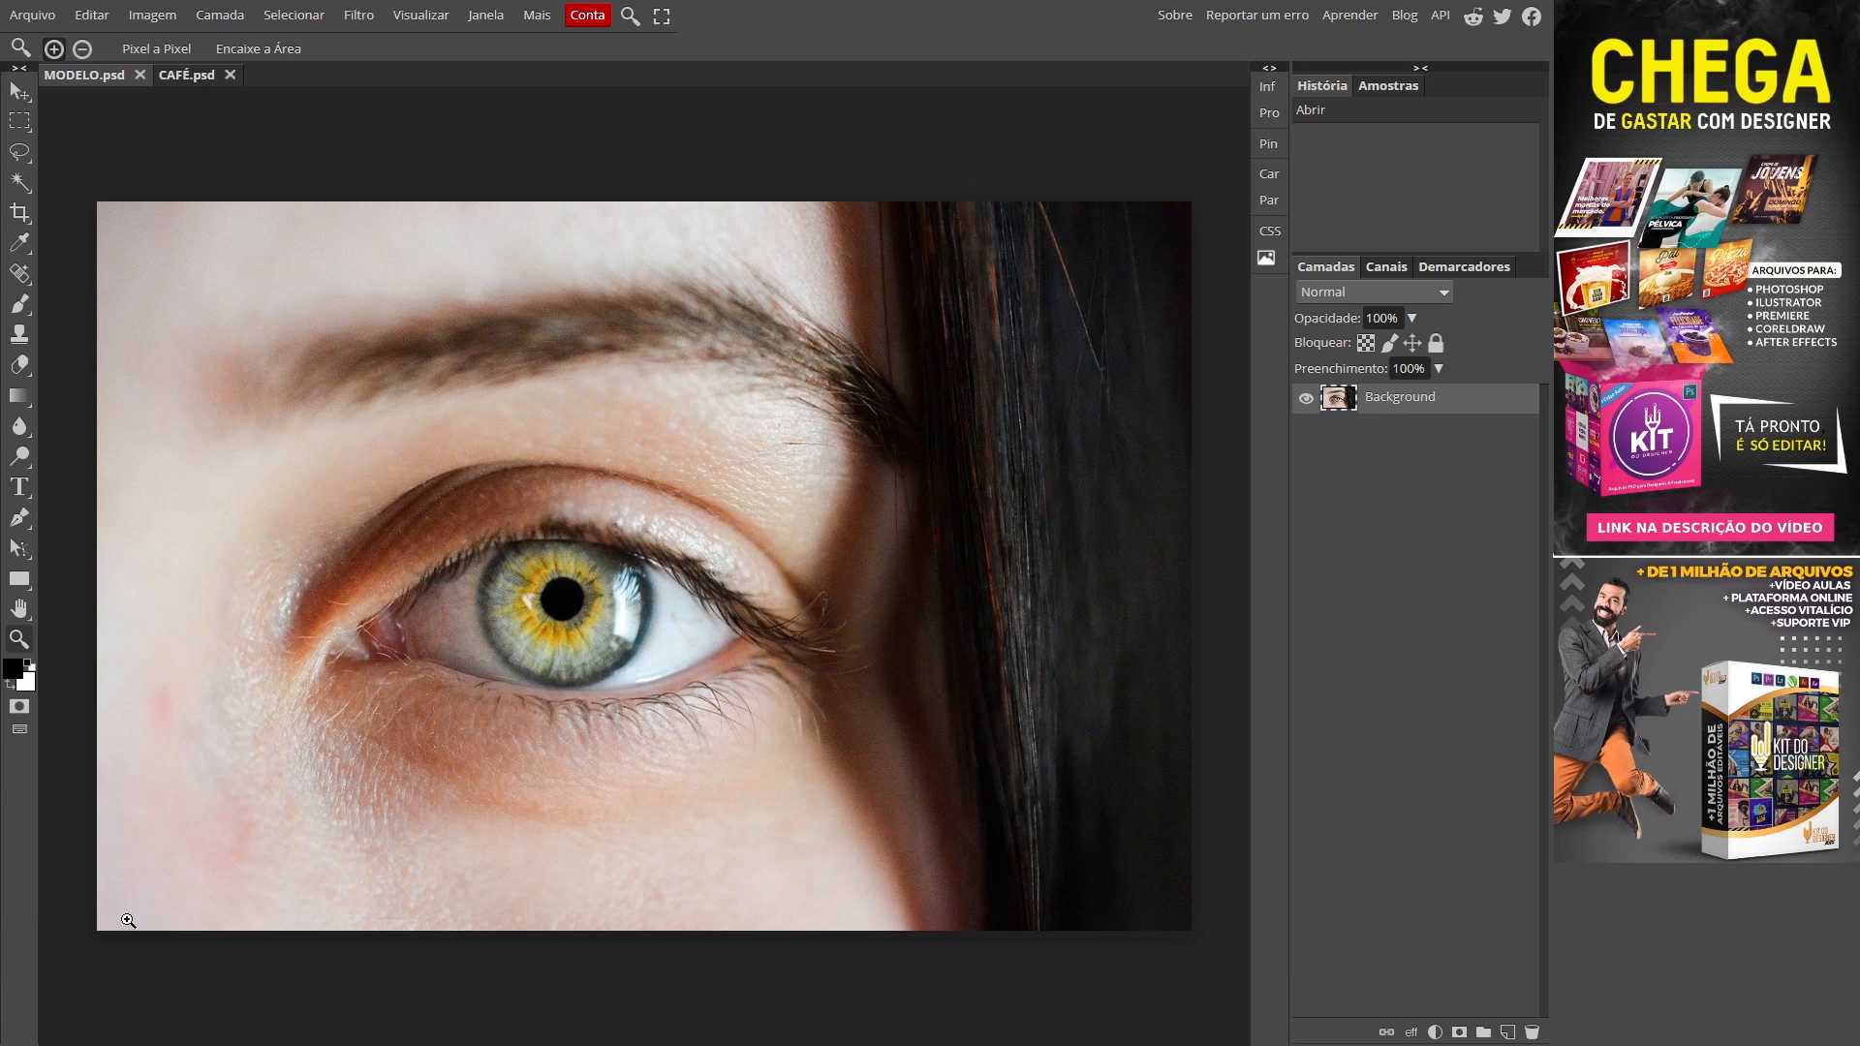
Step: Crop the eye photo to a near-square frame, trimming the right hair strip and deleting cropped pixels
left_click(19, 214)
left_click(107, 219)
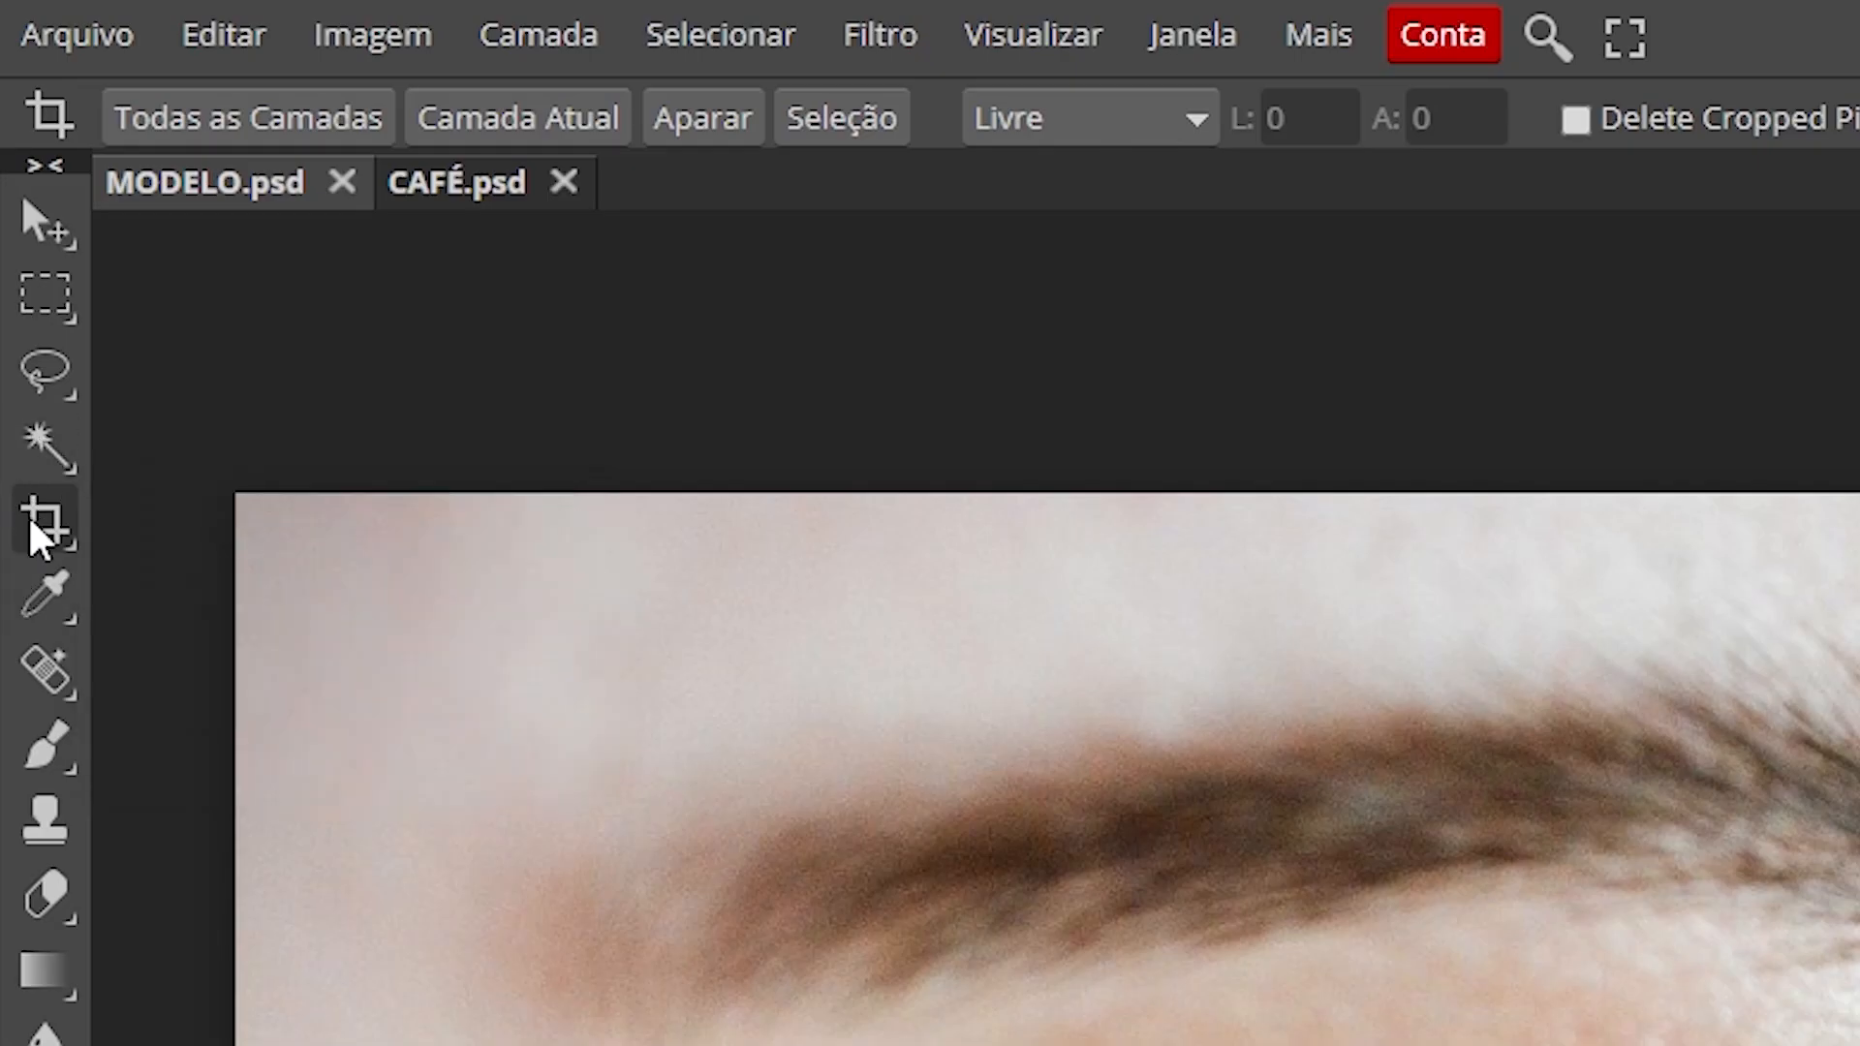
right_click(45, 531)
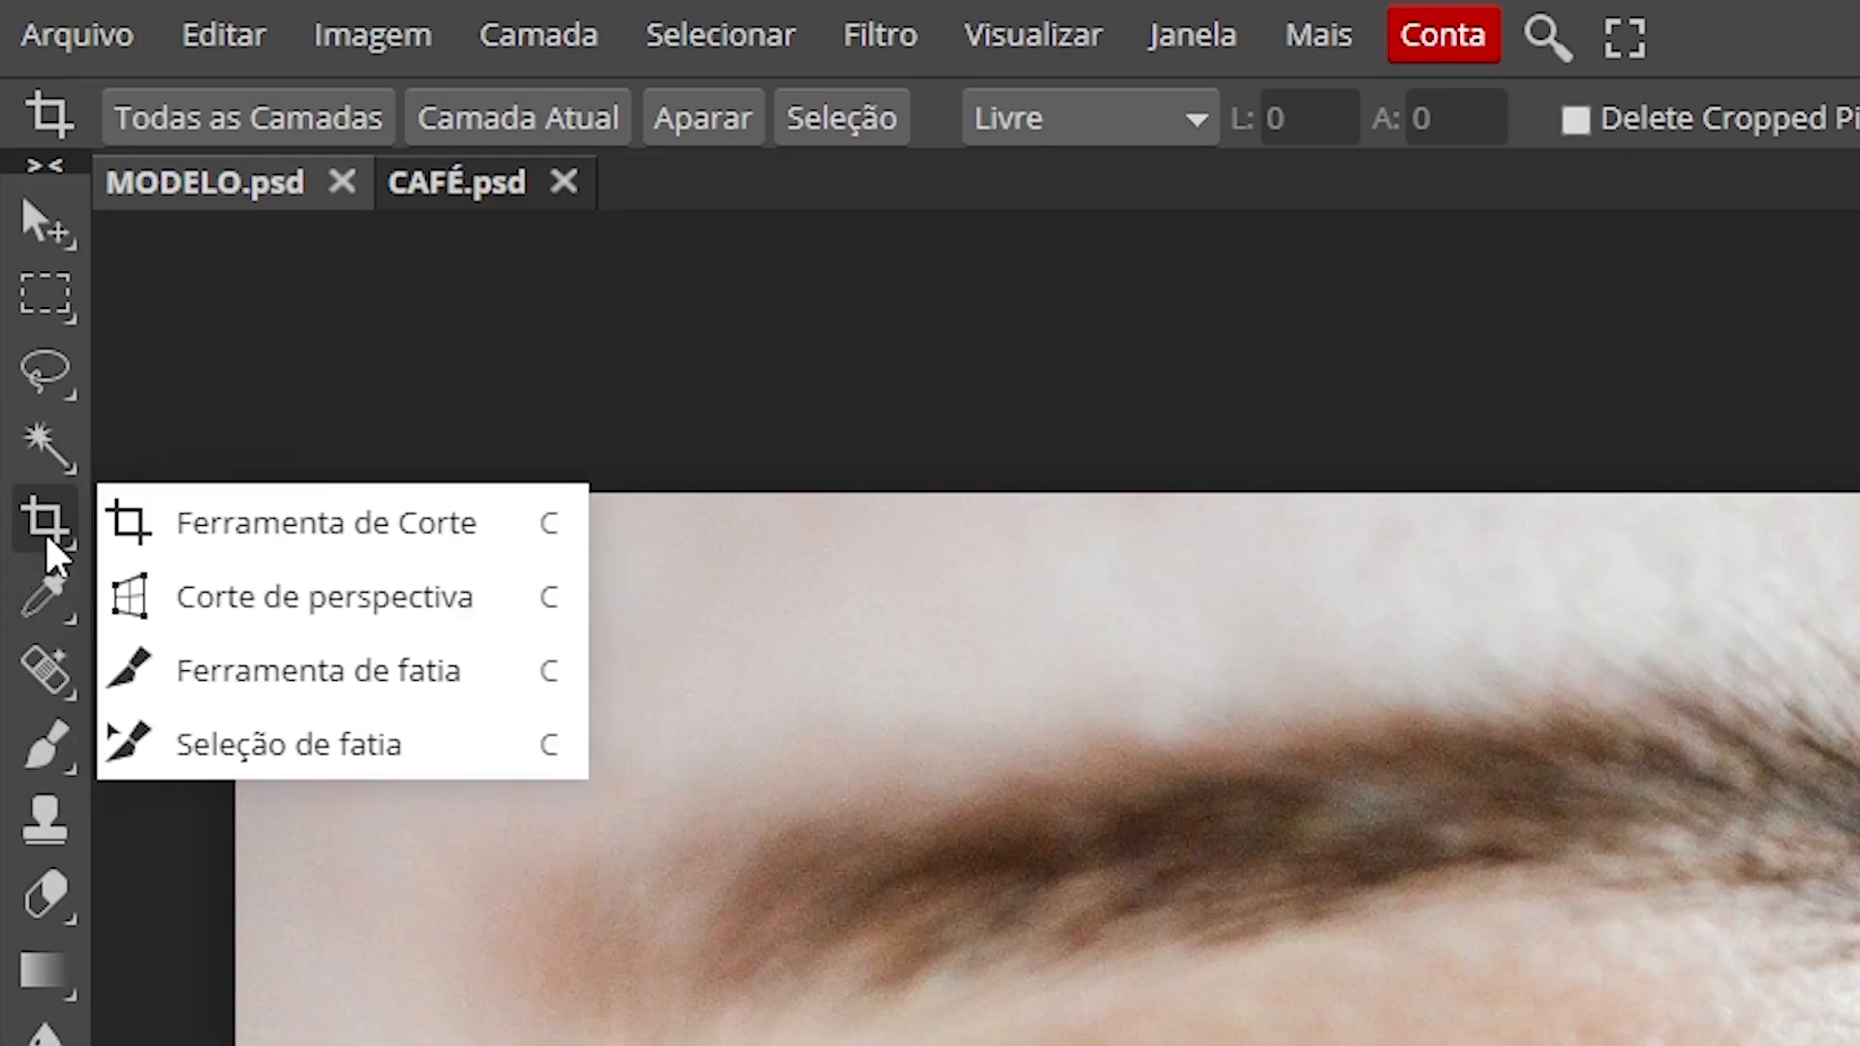
left_click(297, 535)
left_click_drag(194, 205, 991, 935)
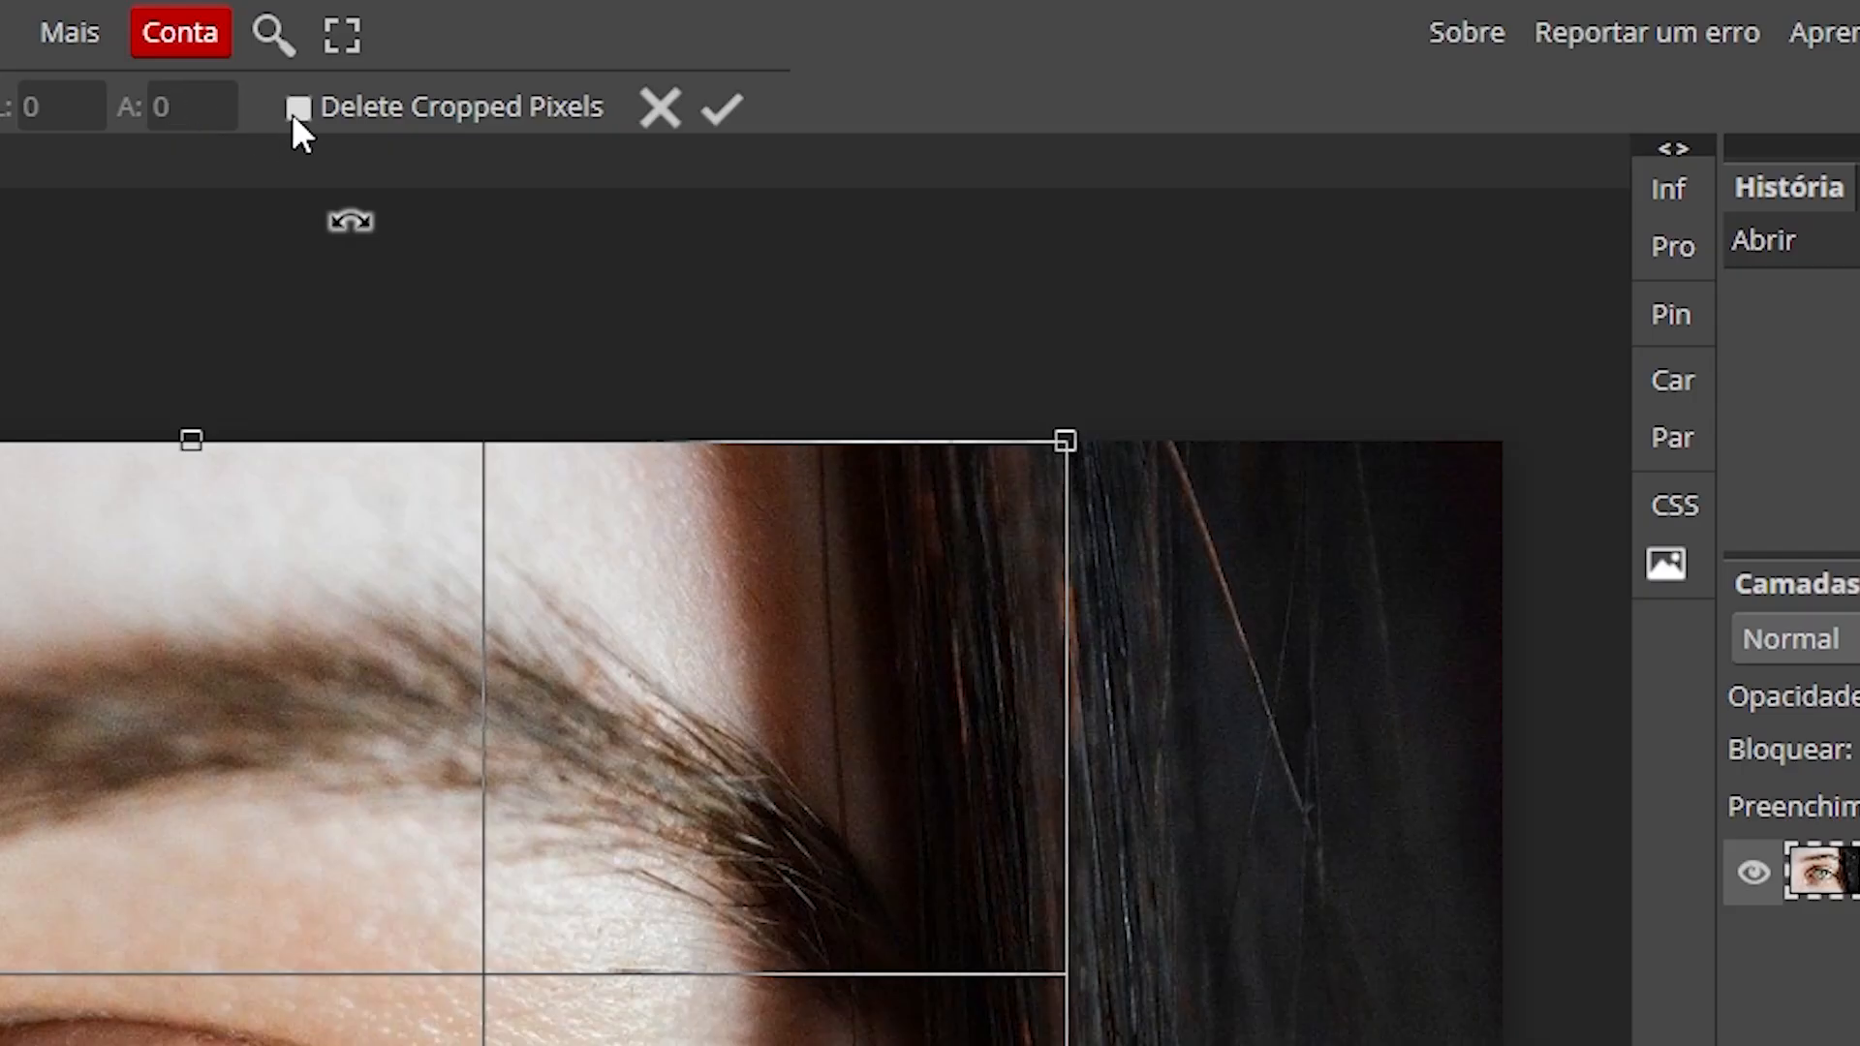
left_click(298, 107)
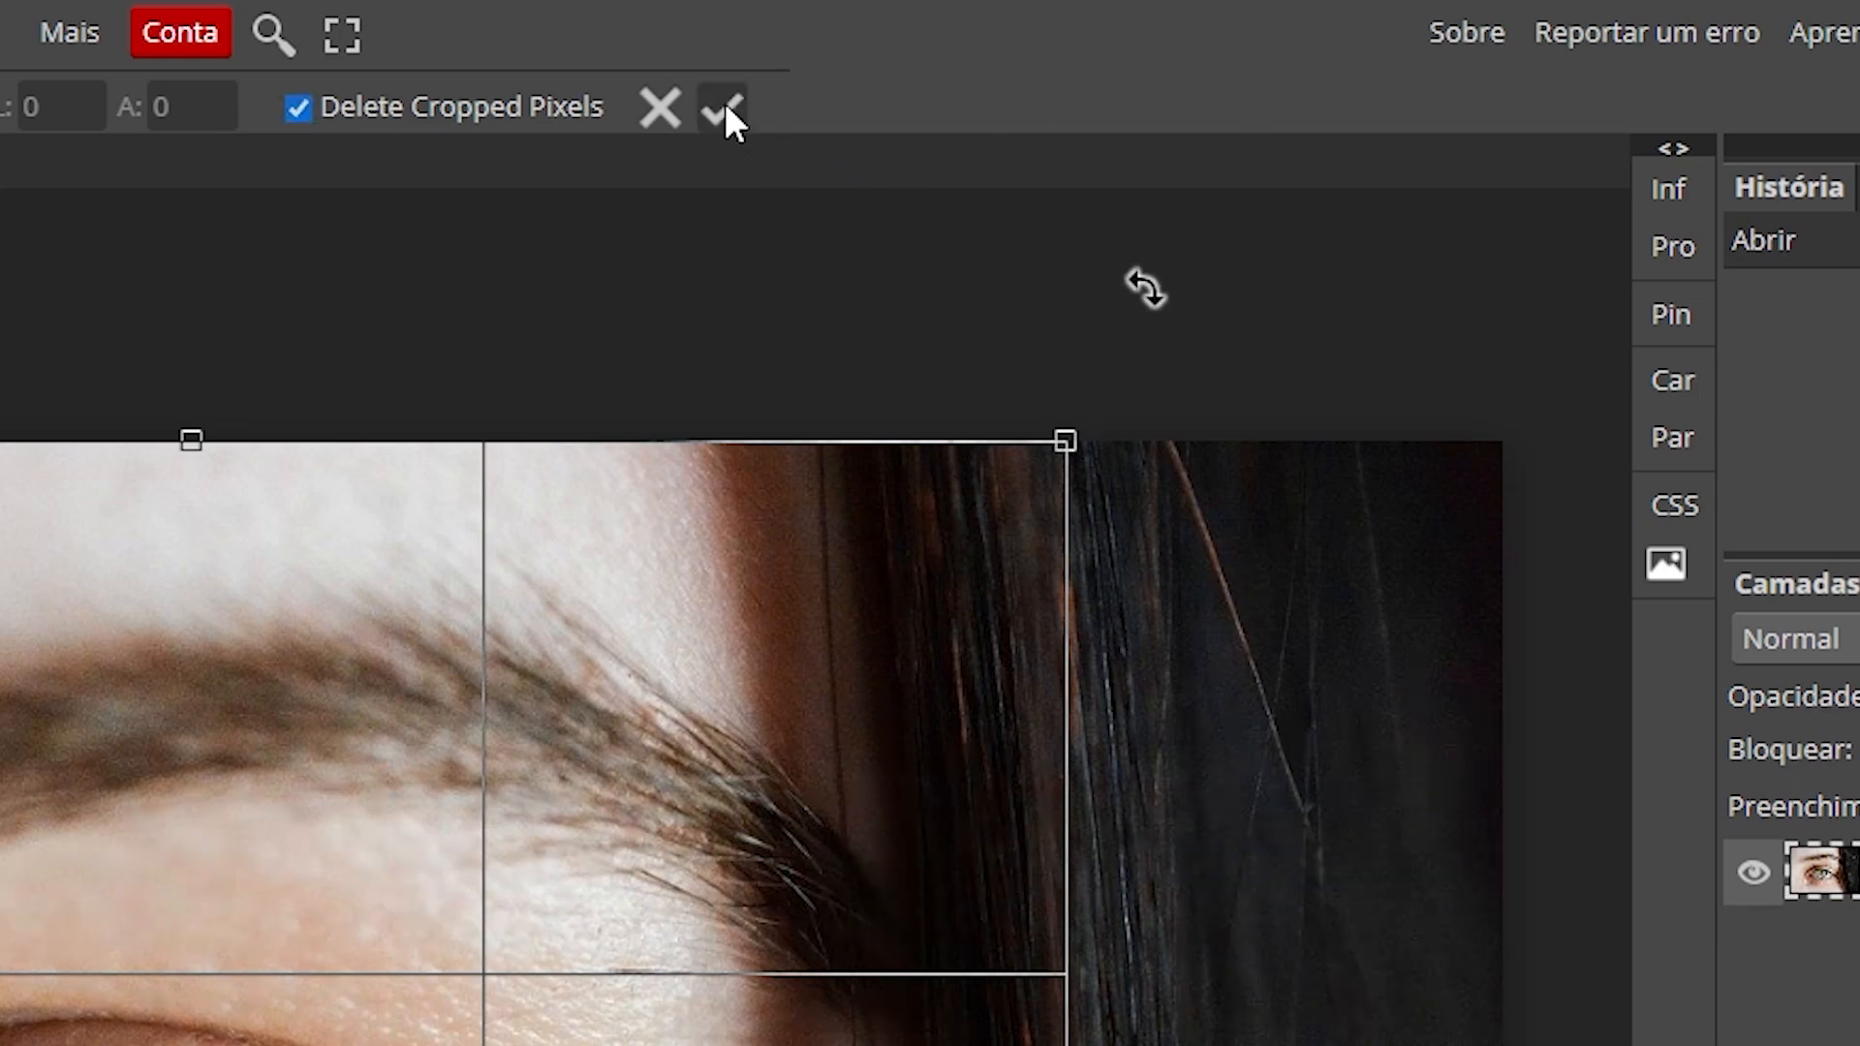
left_click(724, 104)
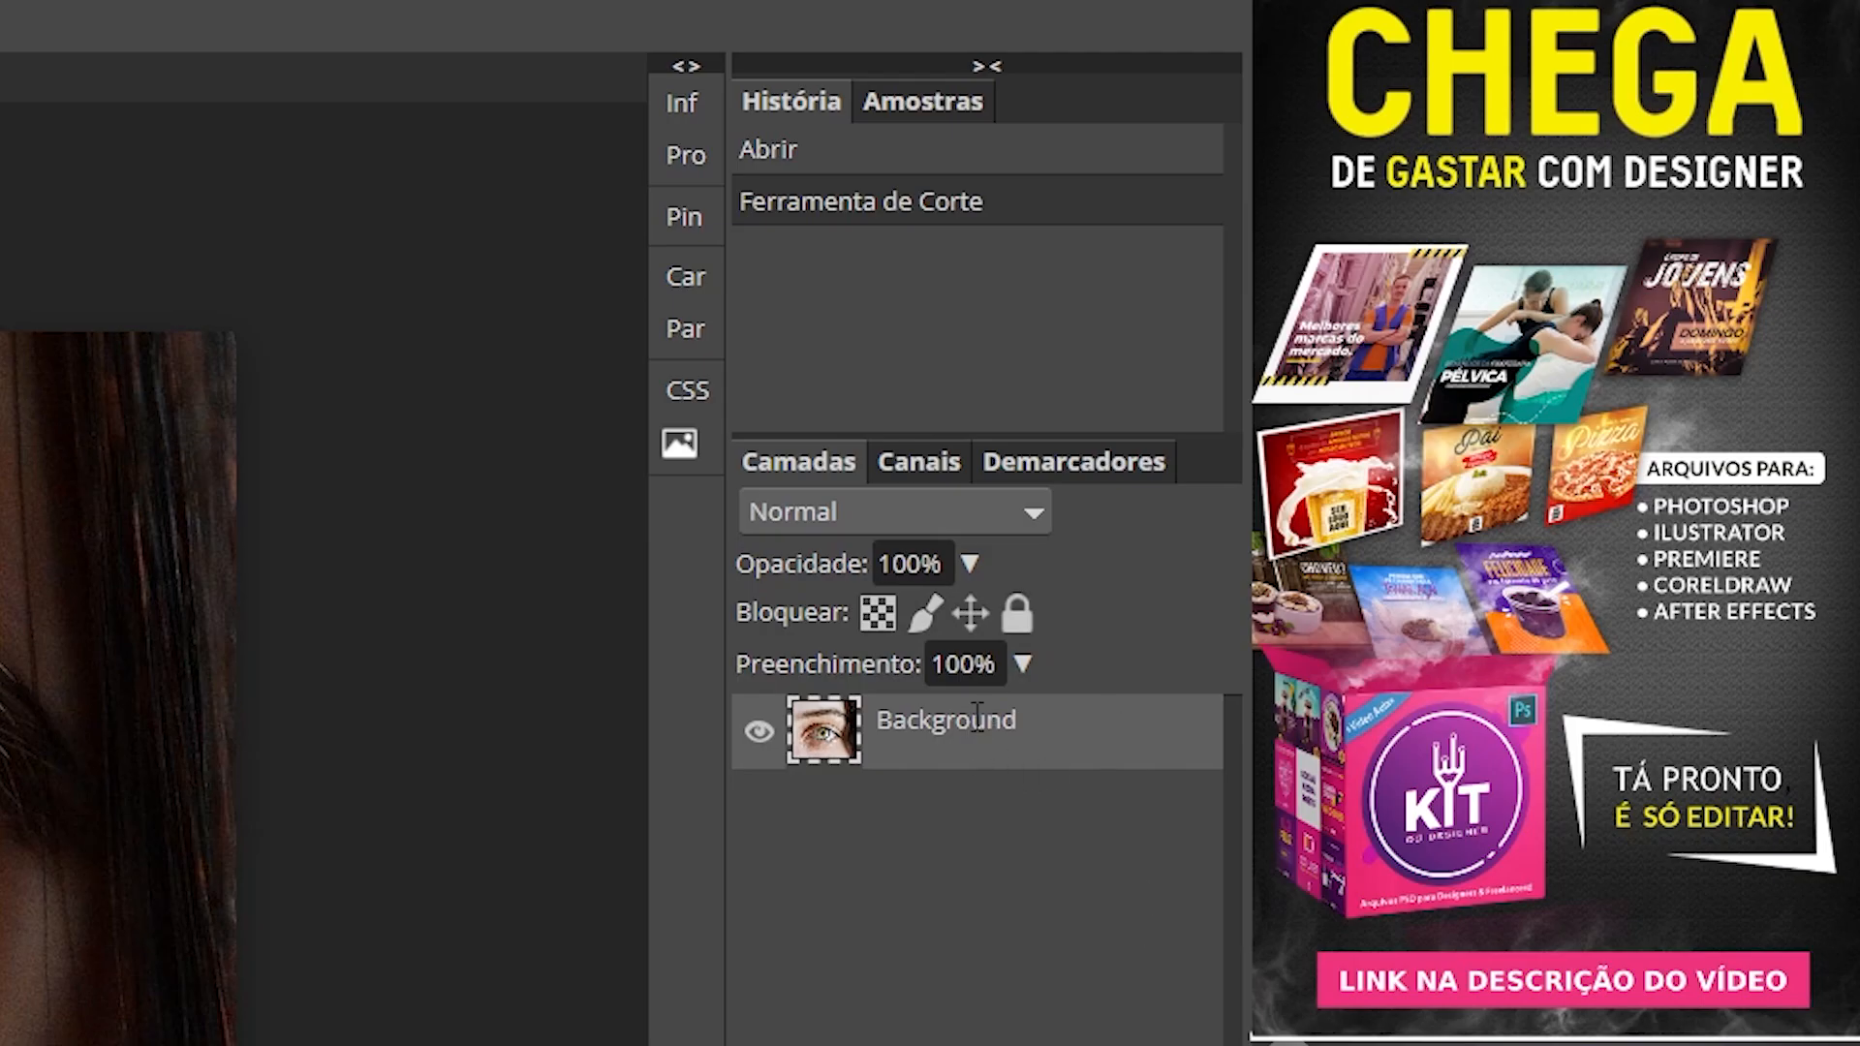
Step: Rename the Background layer 'MODELO' and convert it with Converter em Objeto Inteligente
double_click(1424, 399)
type("MODELO")
key("Return")
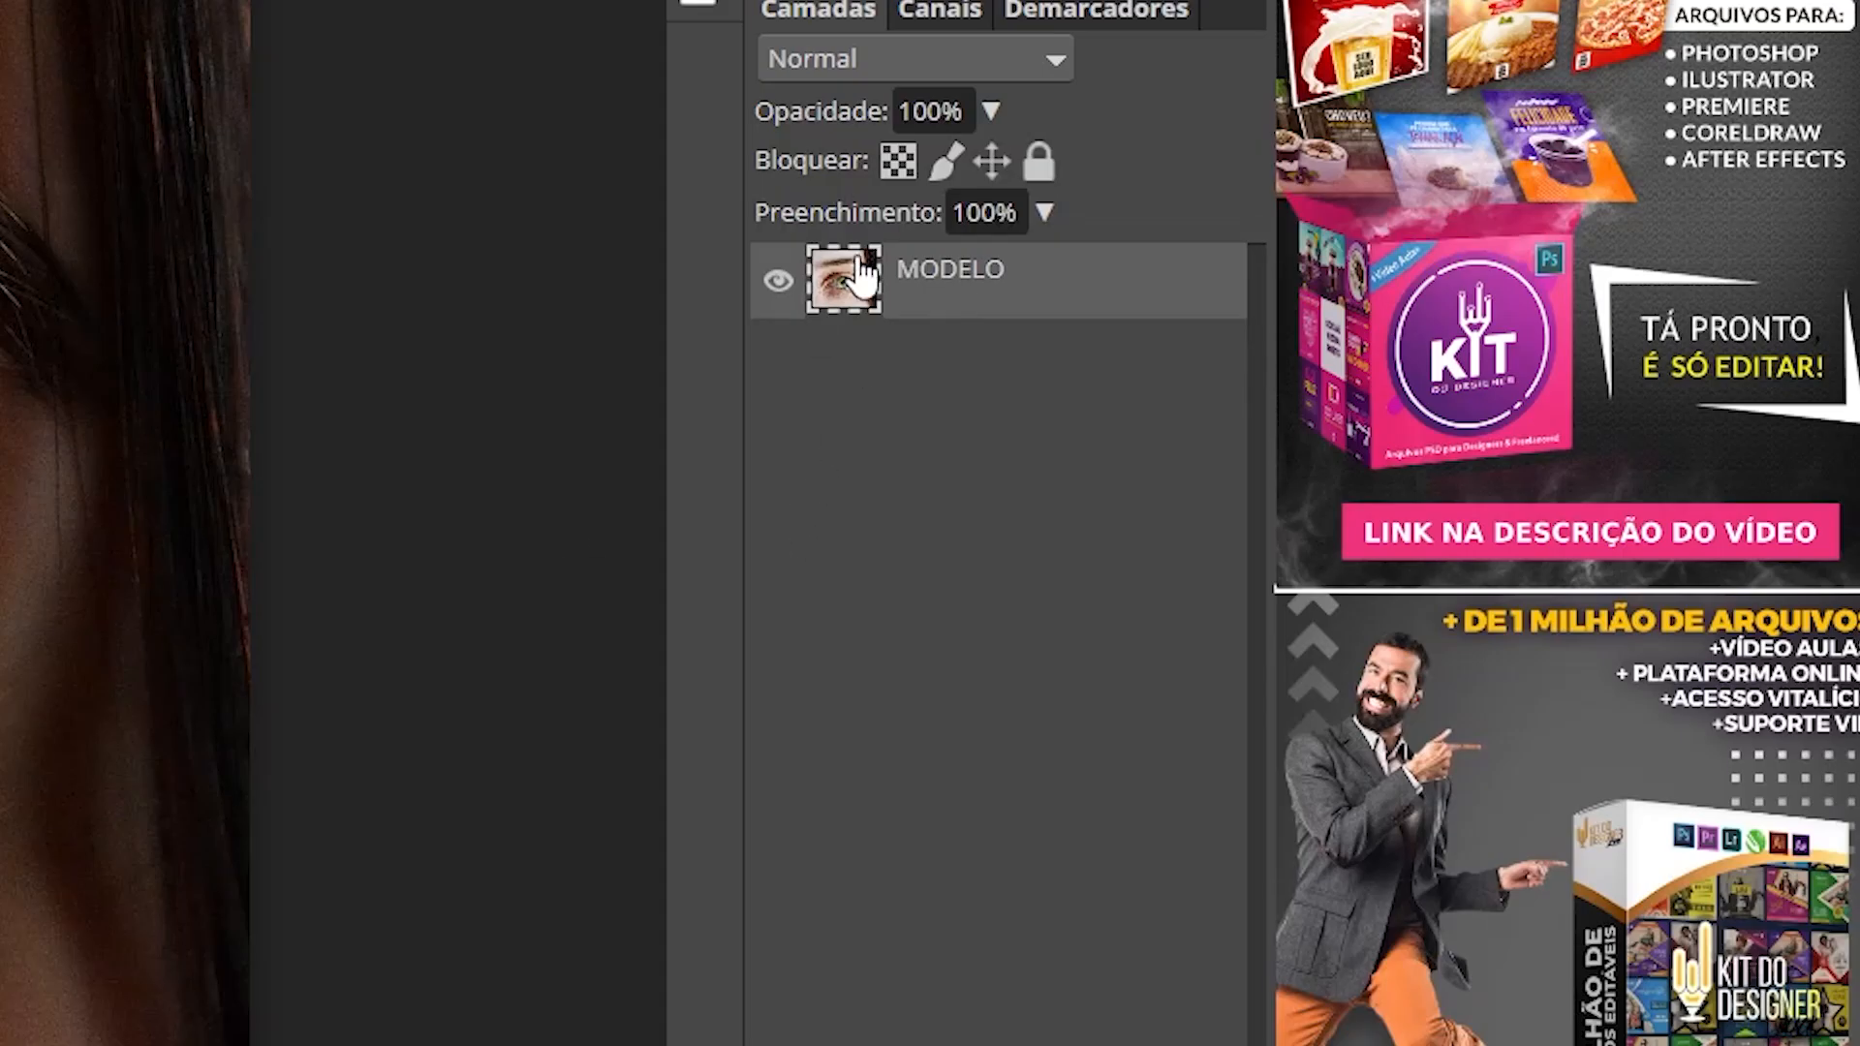
right_click(950, 278)
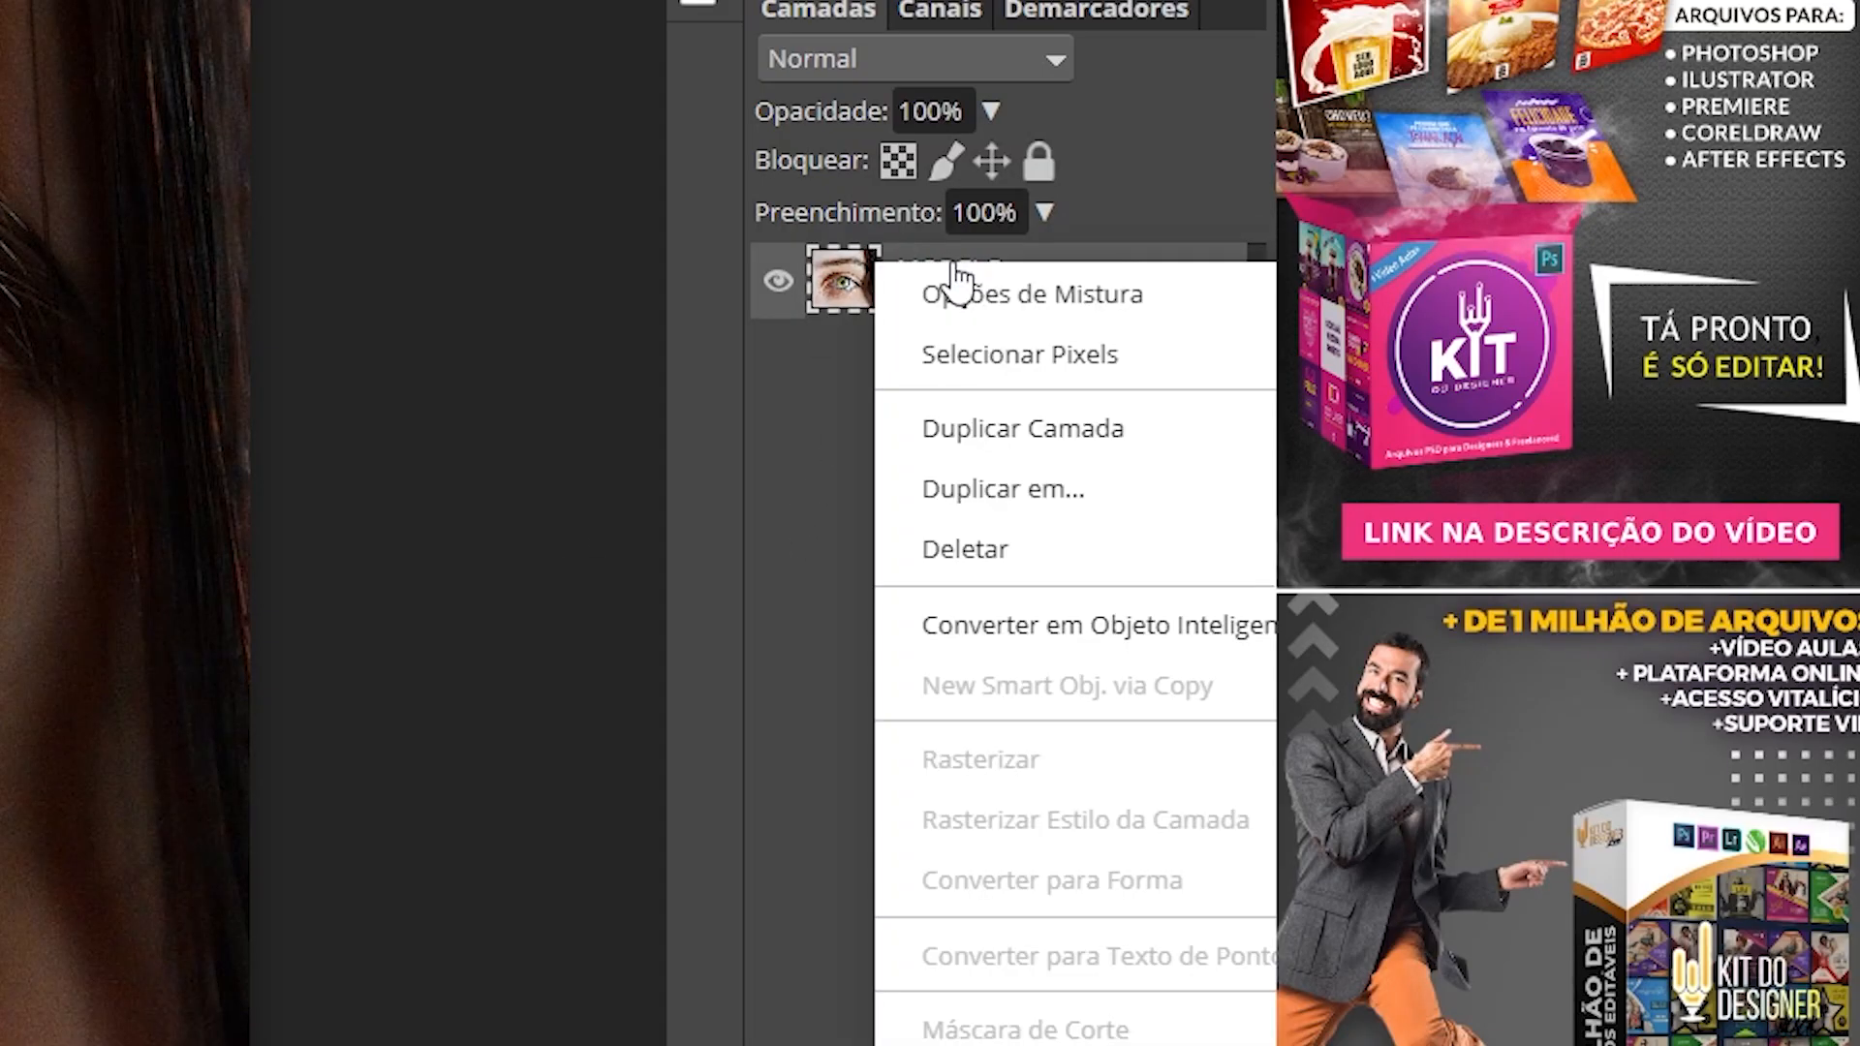
left_click(1106, 630)
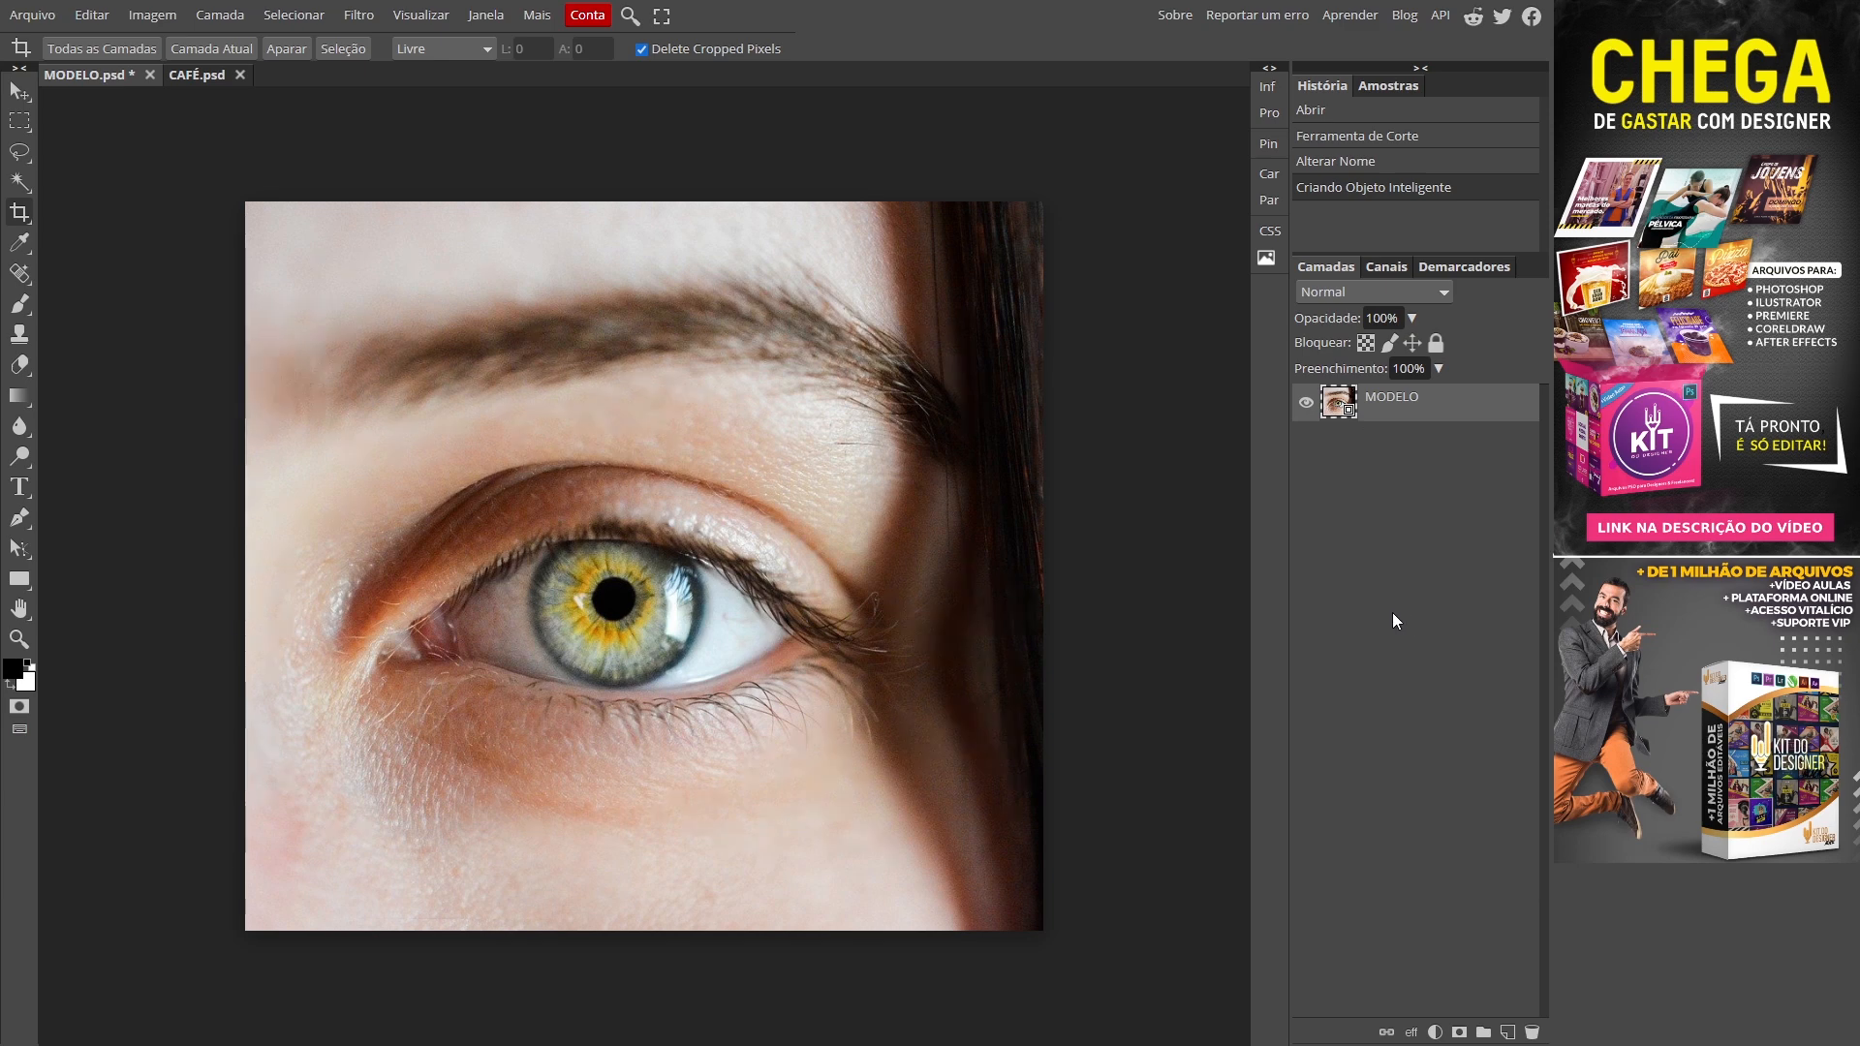
Step: Add a Preto e Branco adjustment layer with Vermelho 128 and Amarelo 35, then target its mask
left_click(1434, 1031)
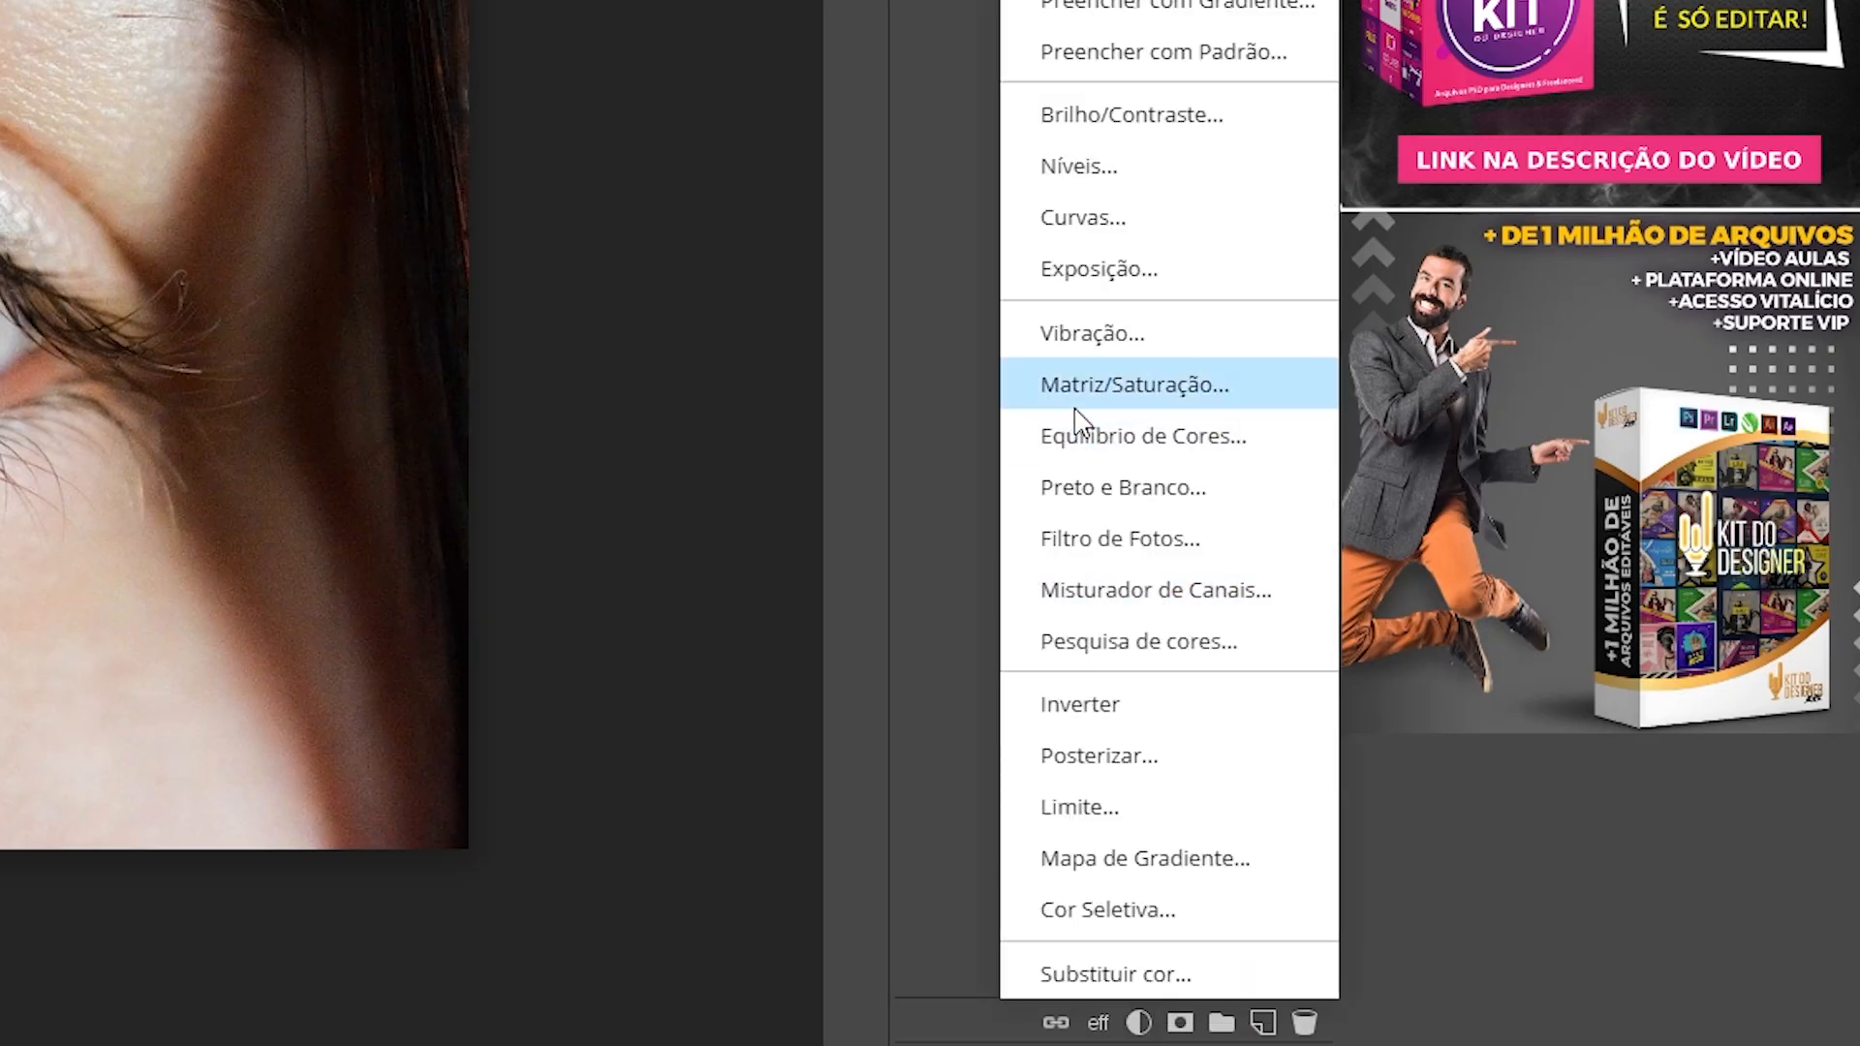
left_click(1236, 496)
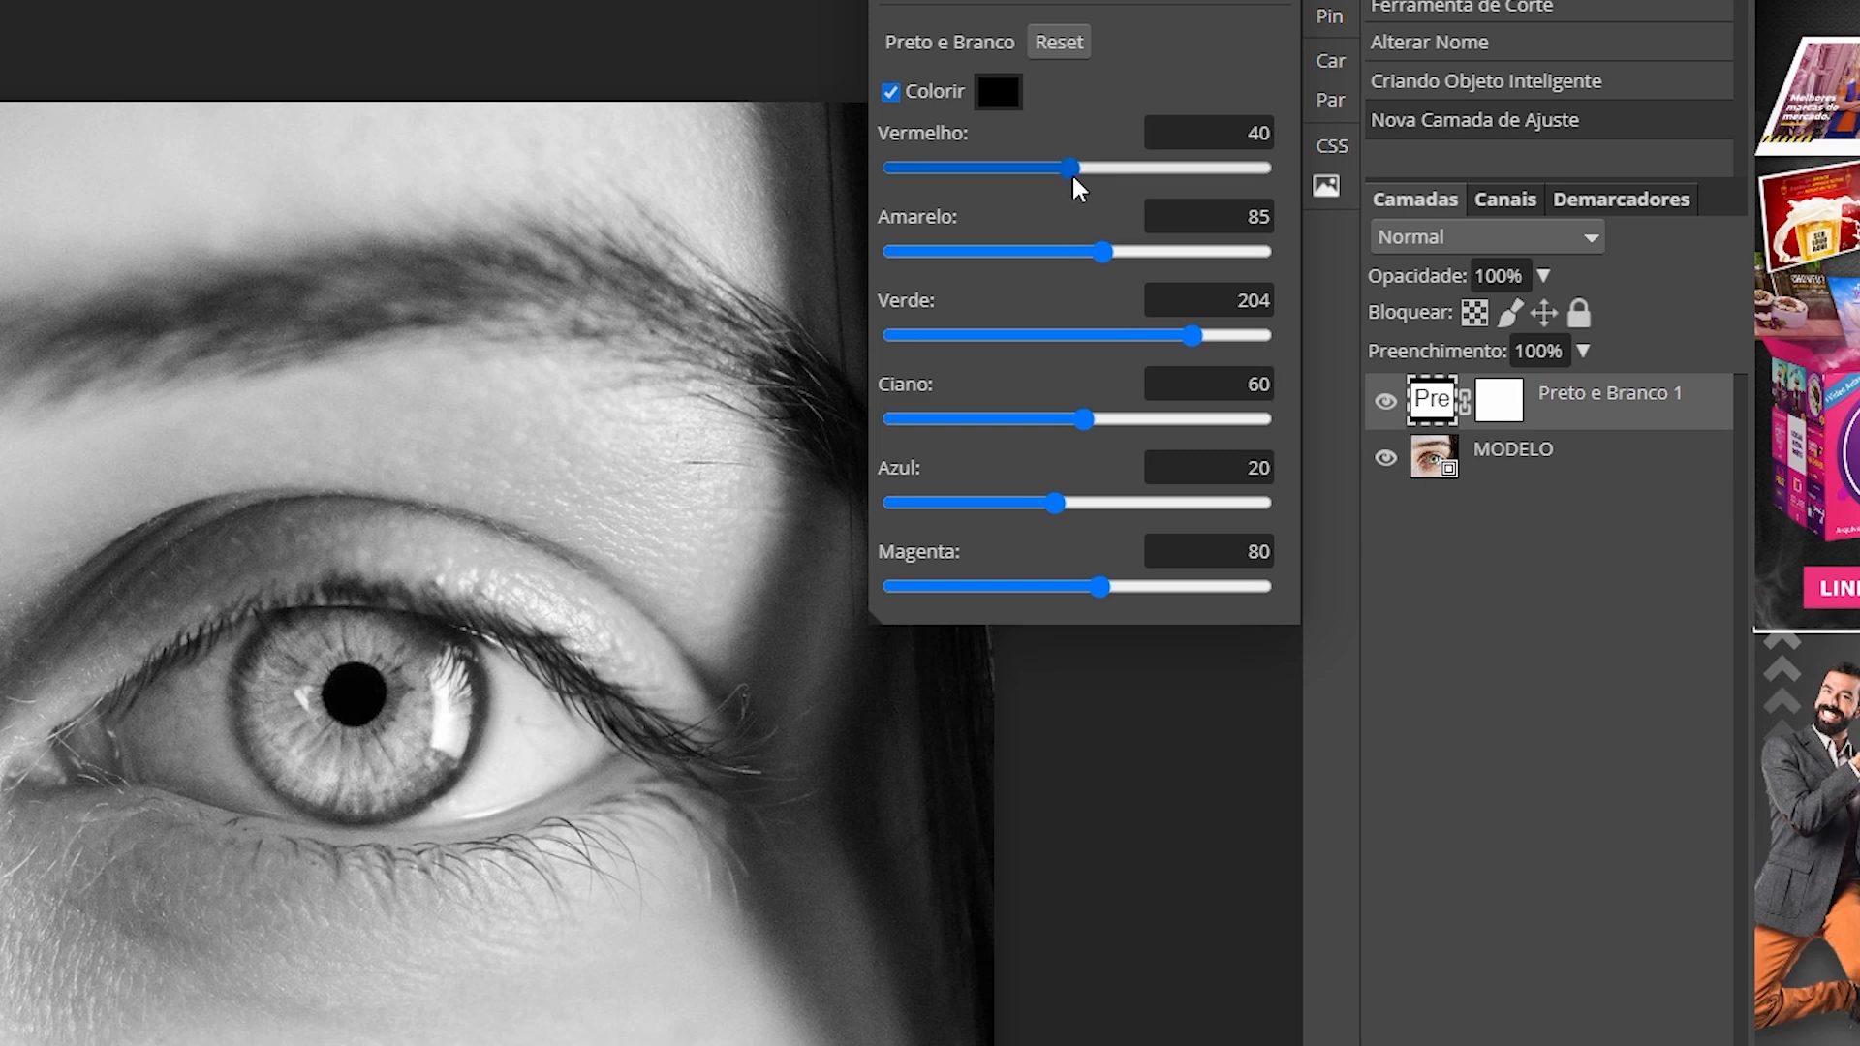
left_click(1095, 246)
left_click_drag(1072, 170, 1113, 167)
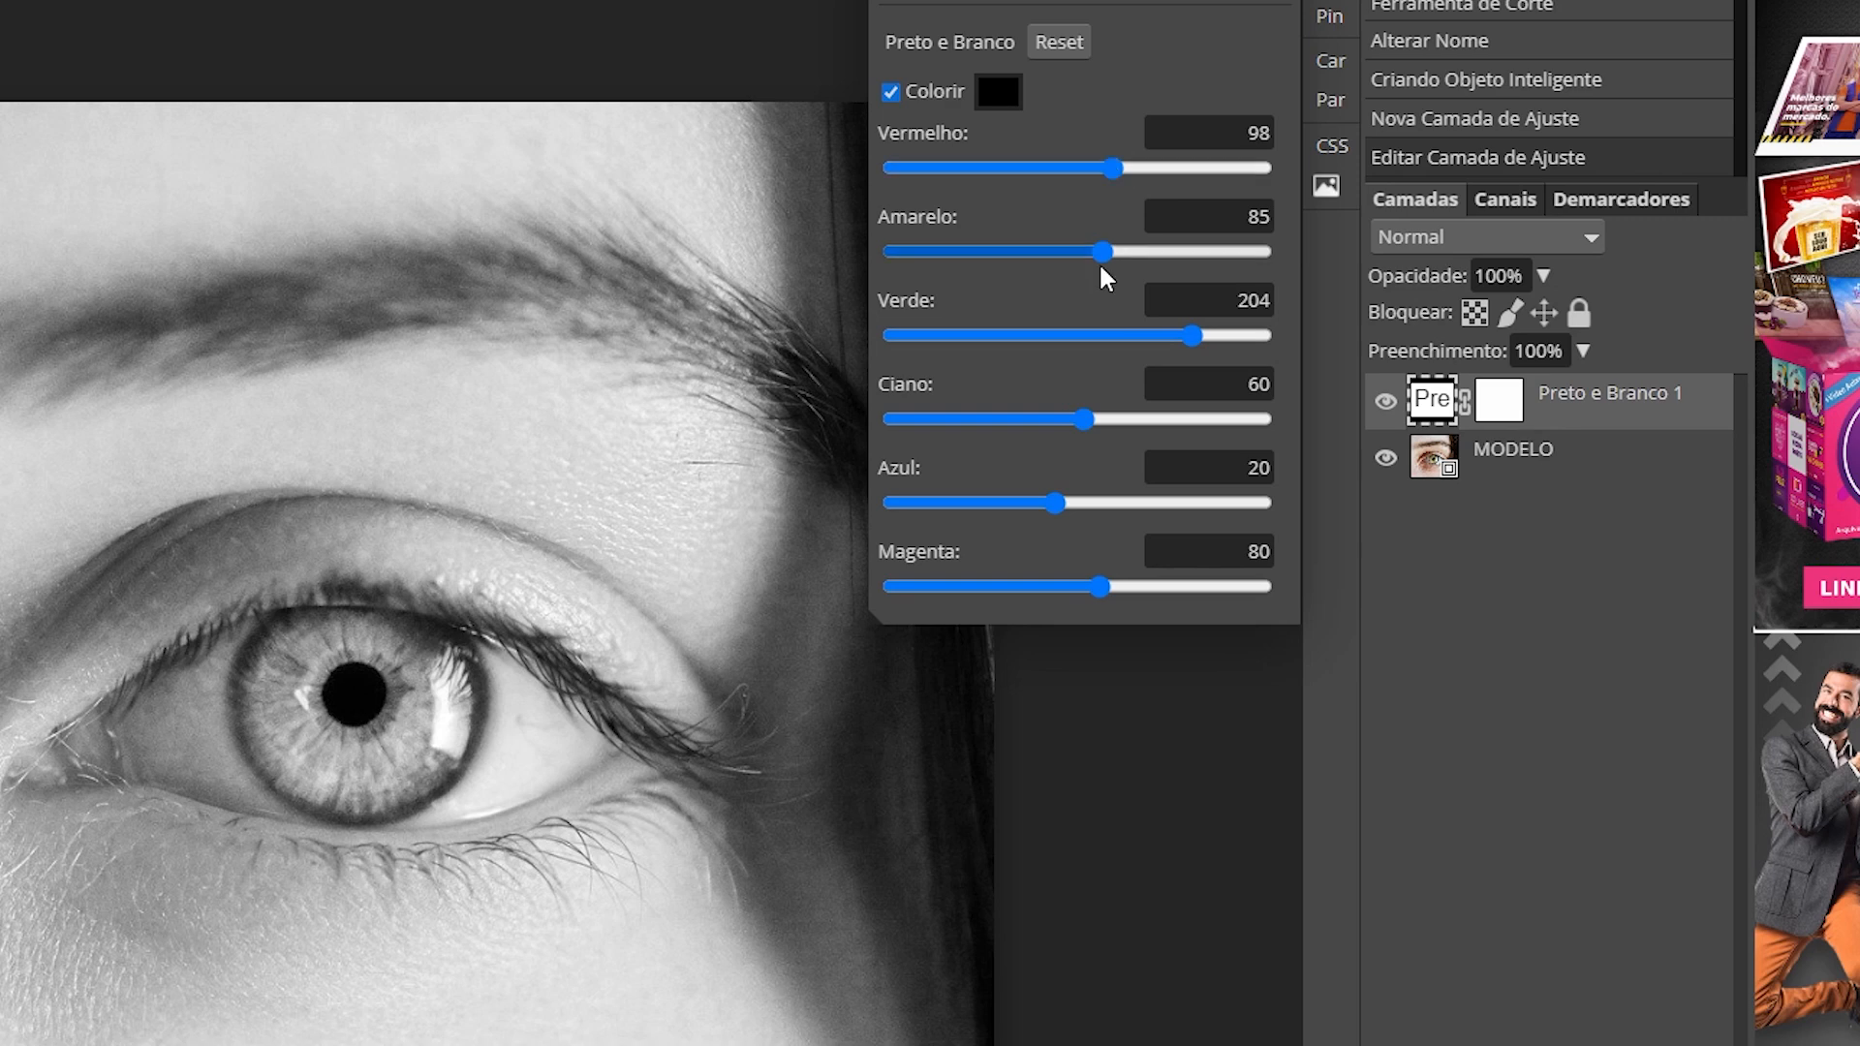
left_click_drag(1109, 258, 1071, 263)
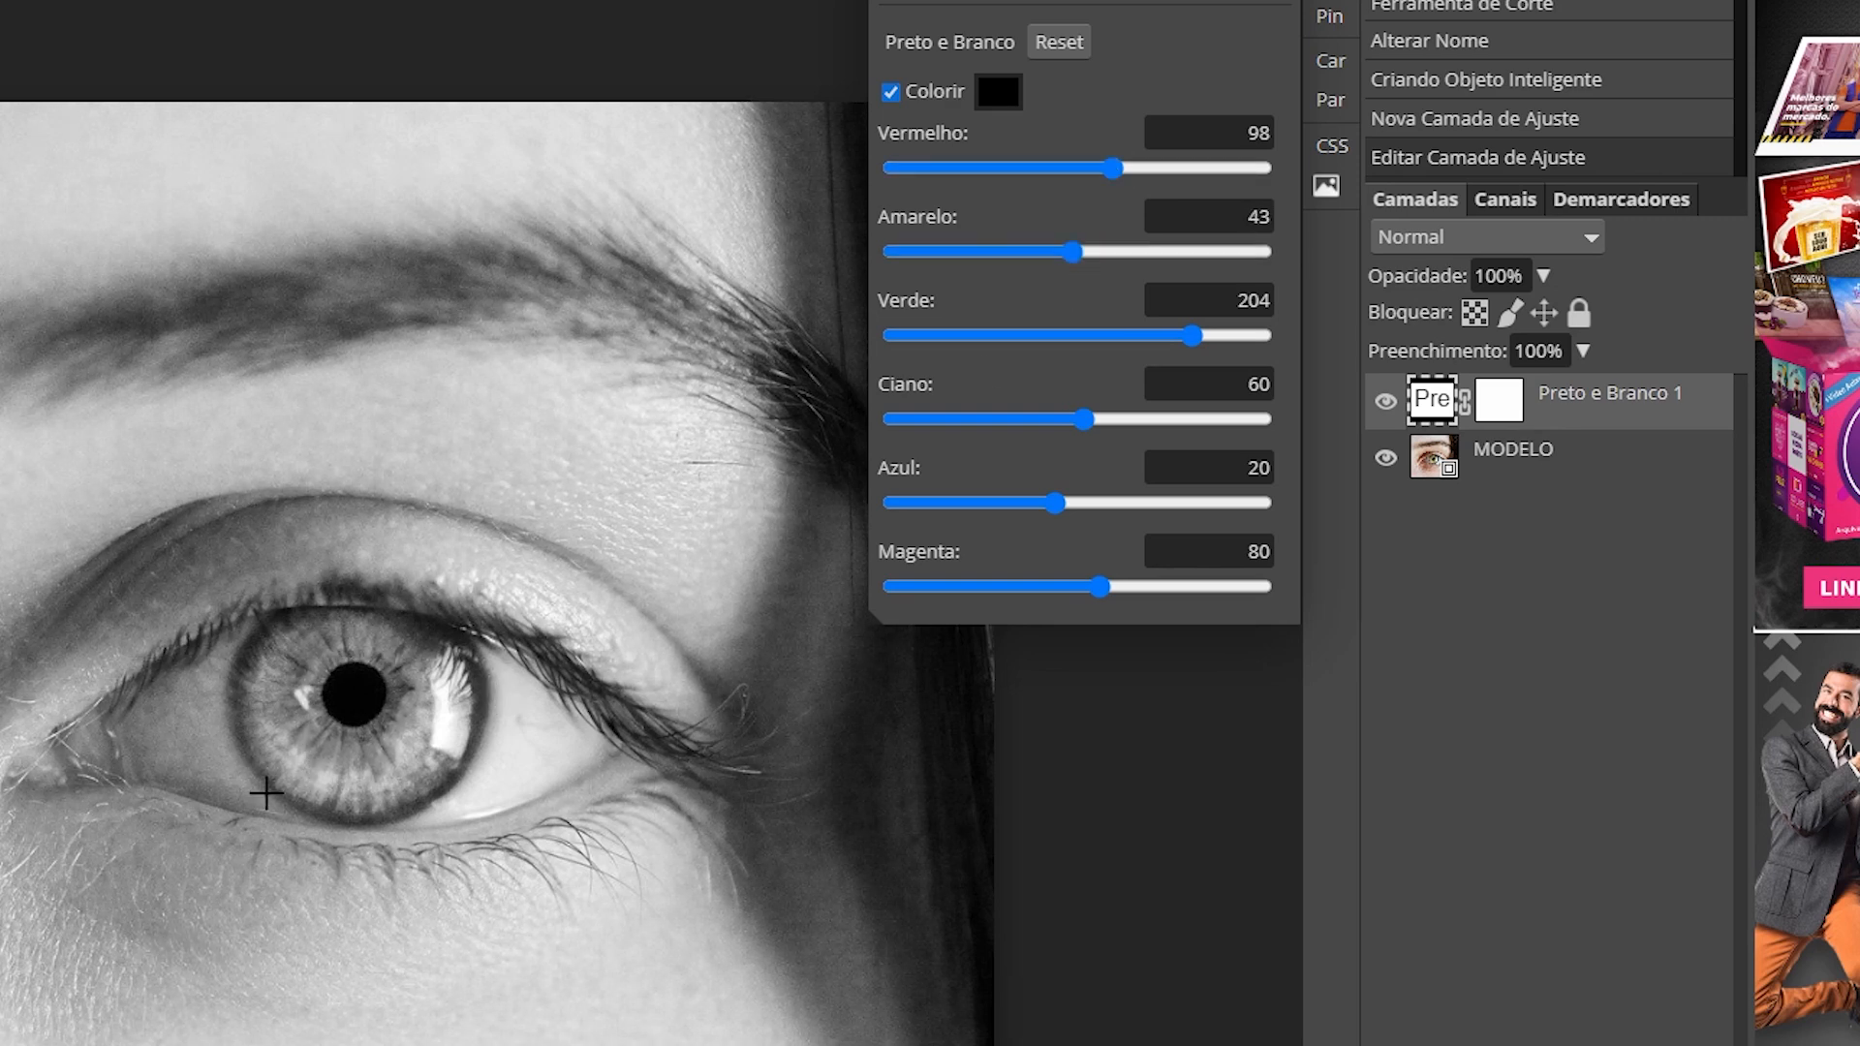
left_click_drag(1078, 255, 1068, 262)
left_click_drag(1112, 168, 1133, 167)
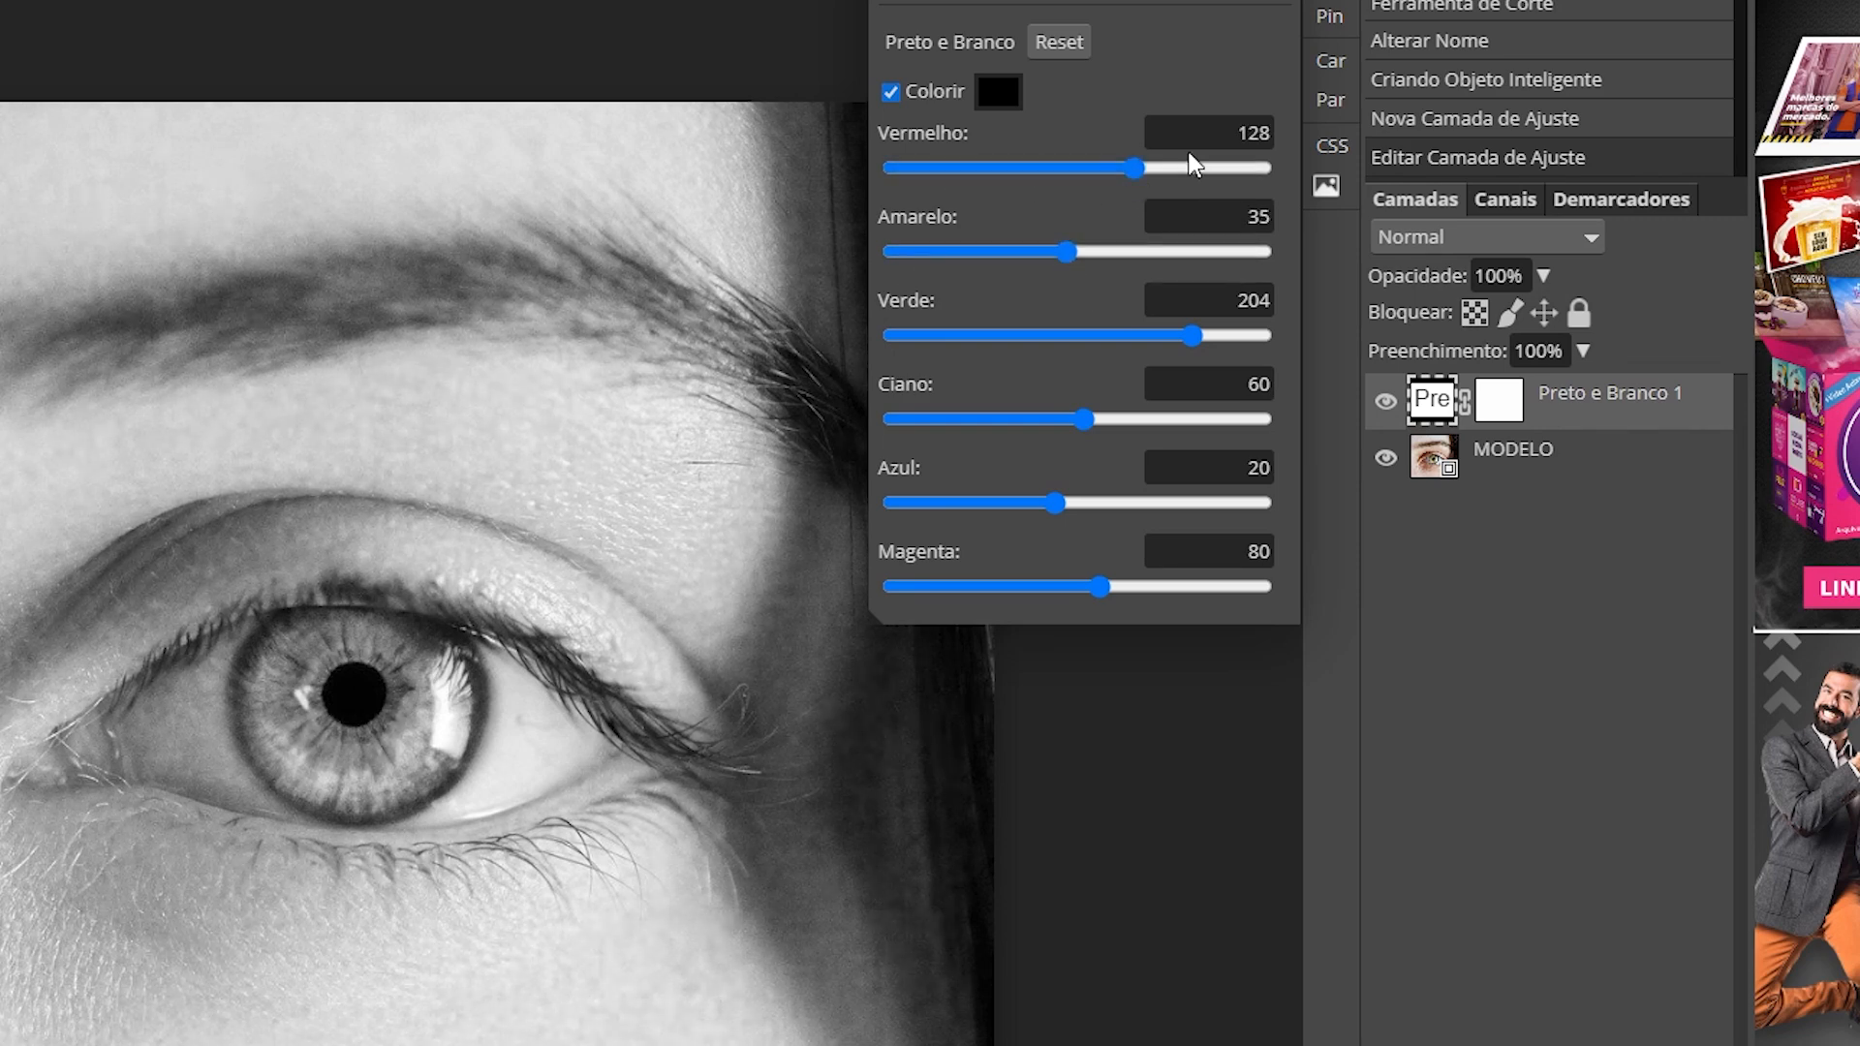
left_click_drag(1068, 256, 1067, 257)
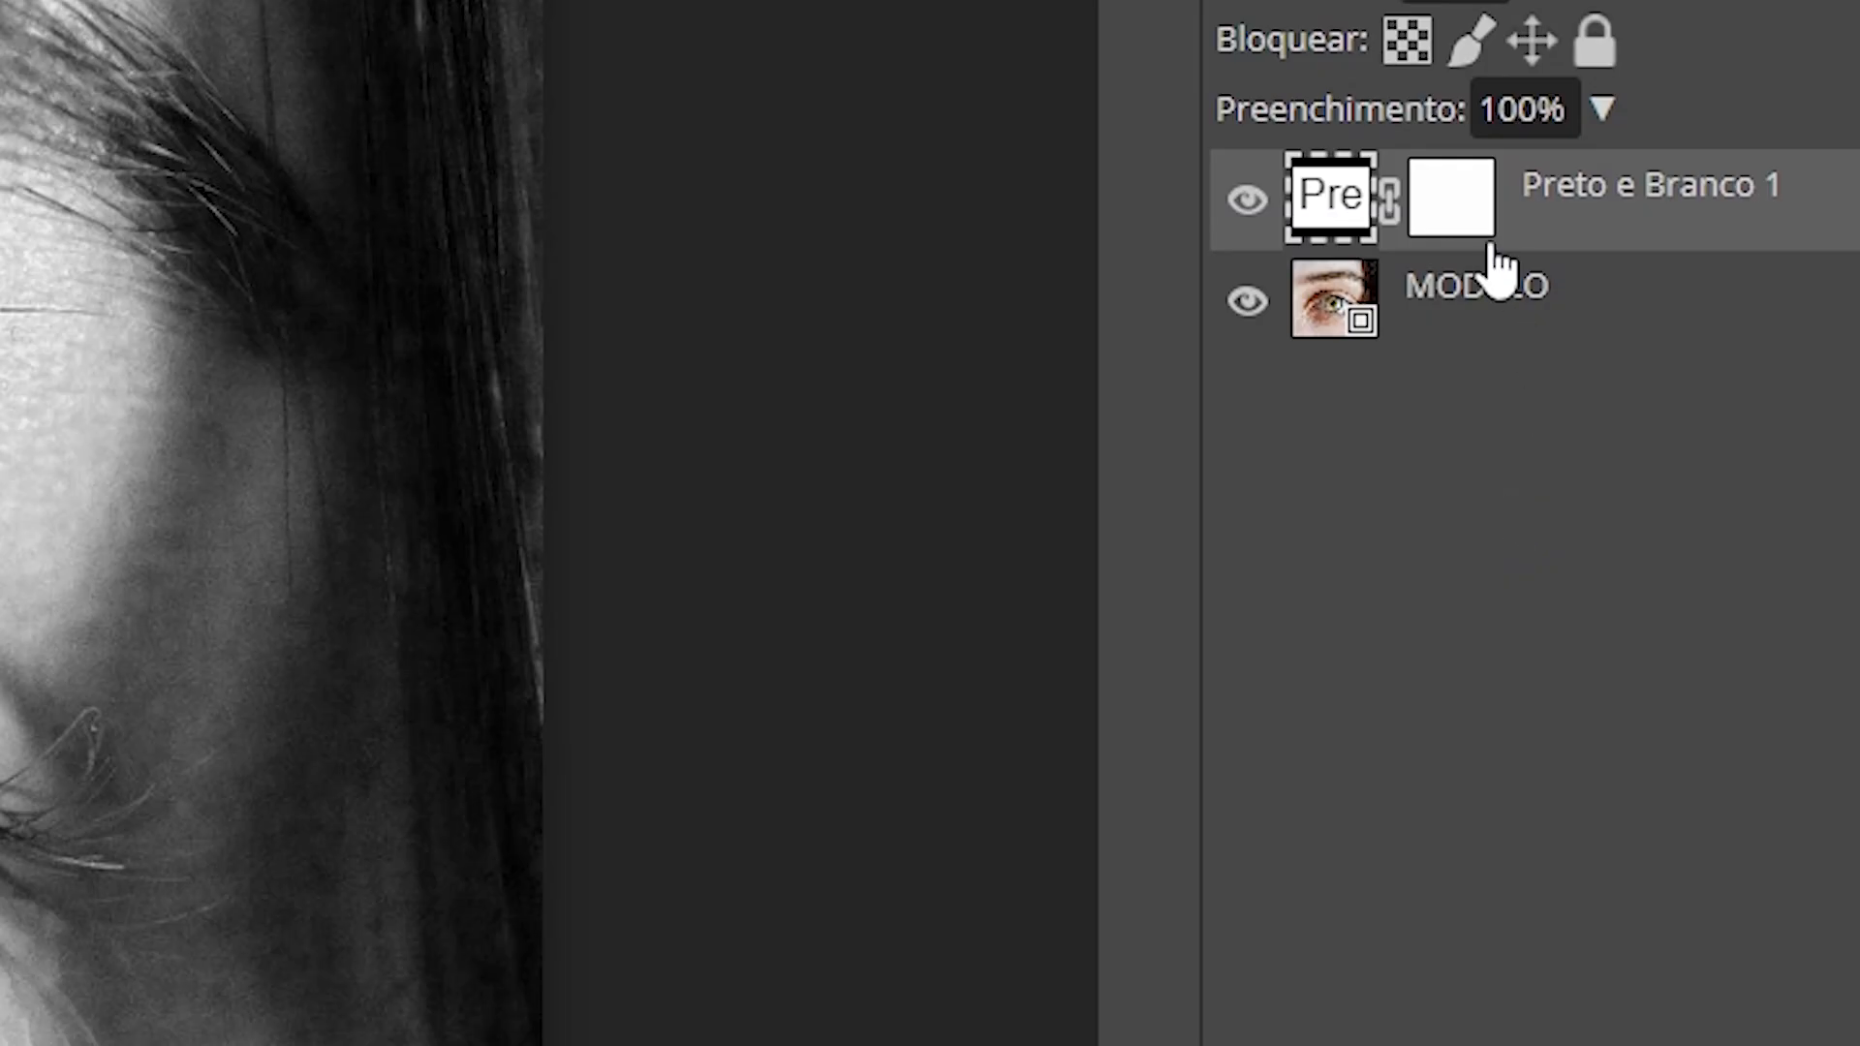
left_click(1447, 209)
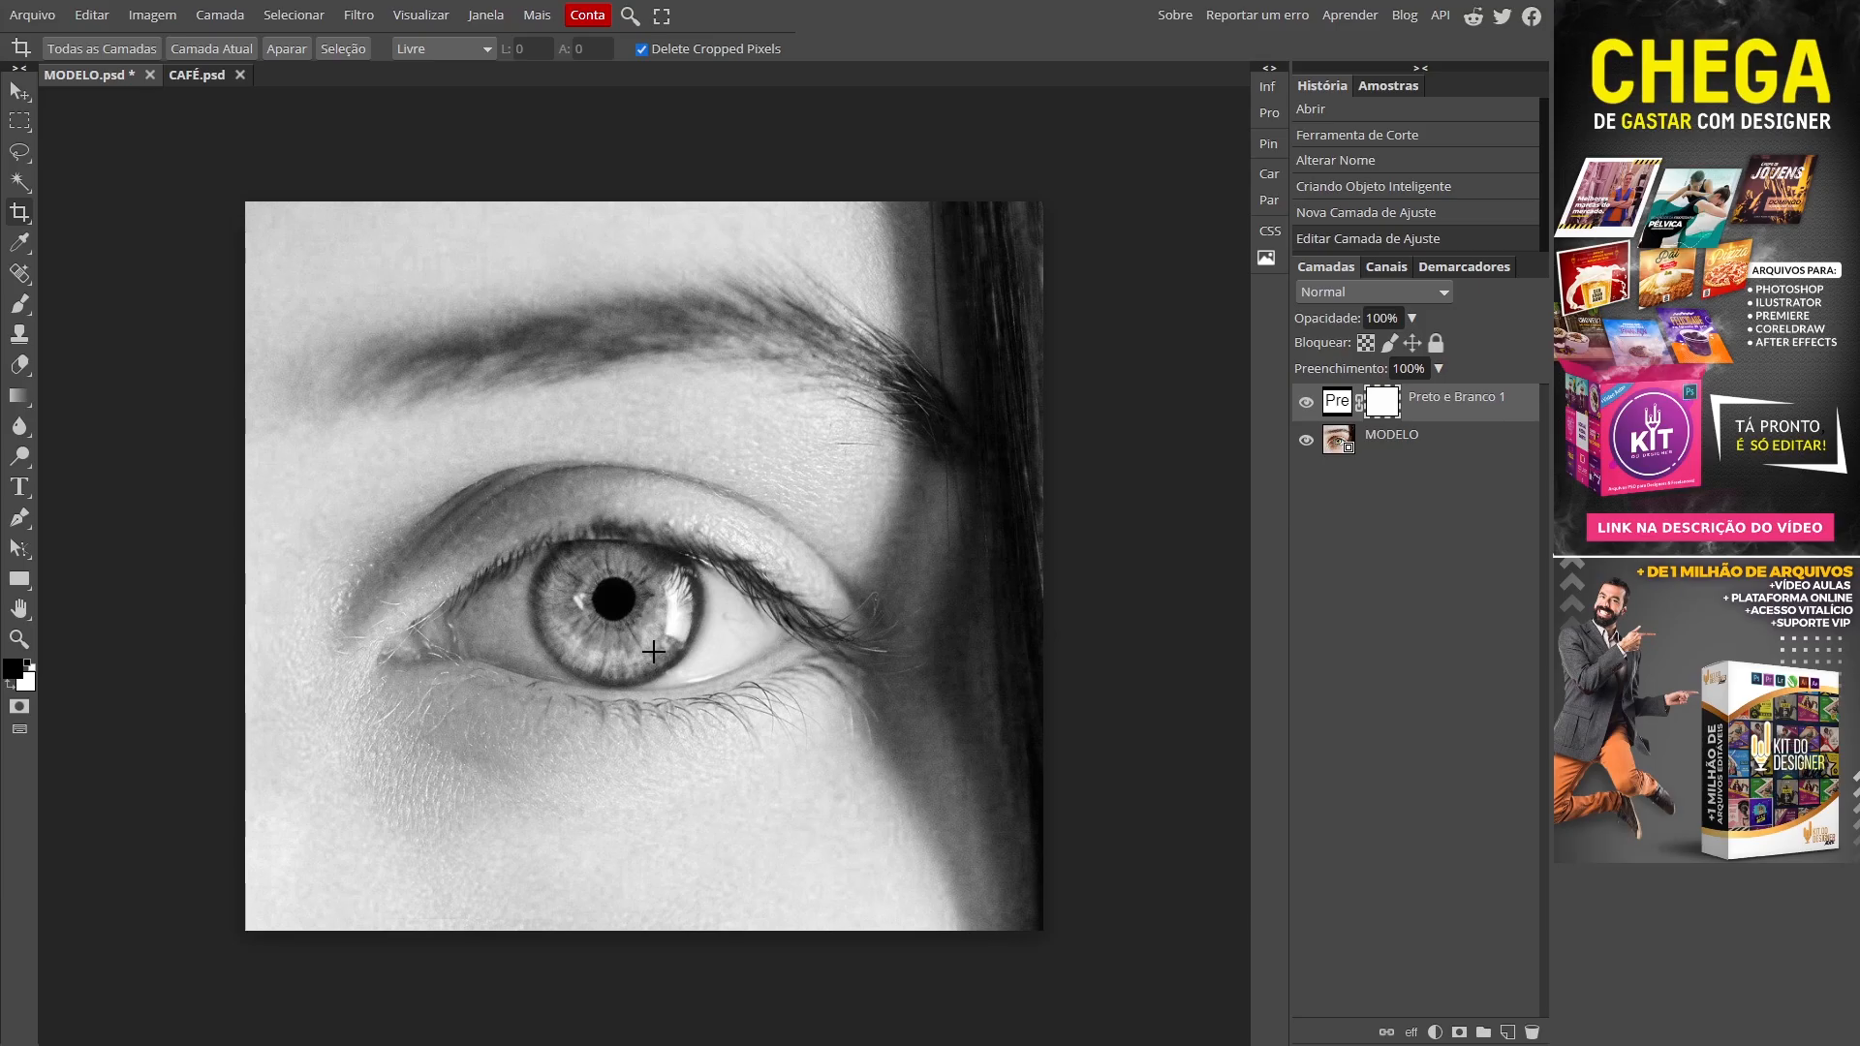
Step: Zoom in on the eye and paint black on the mask with an iris-sized brush to recolour the iris
key("z")
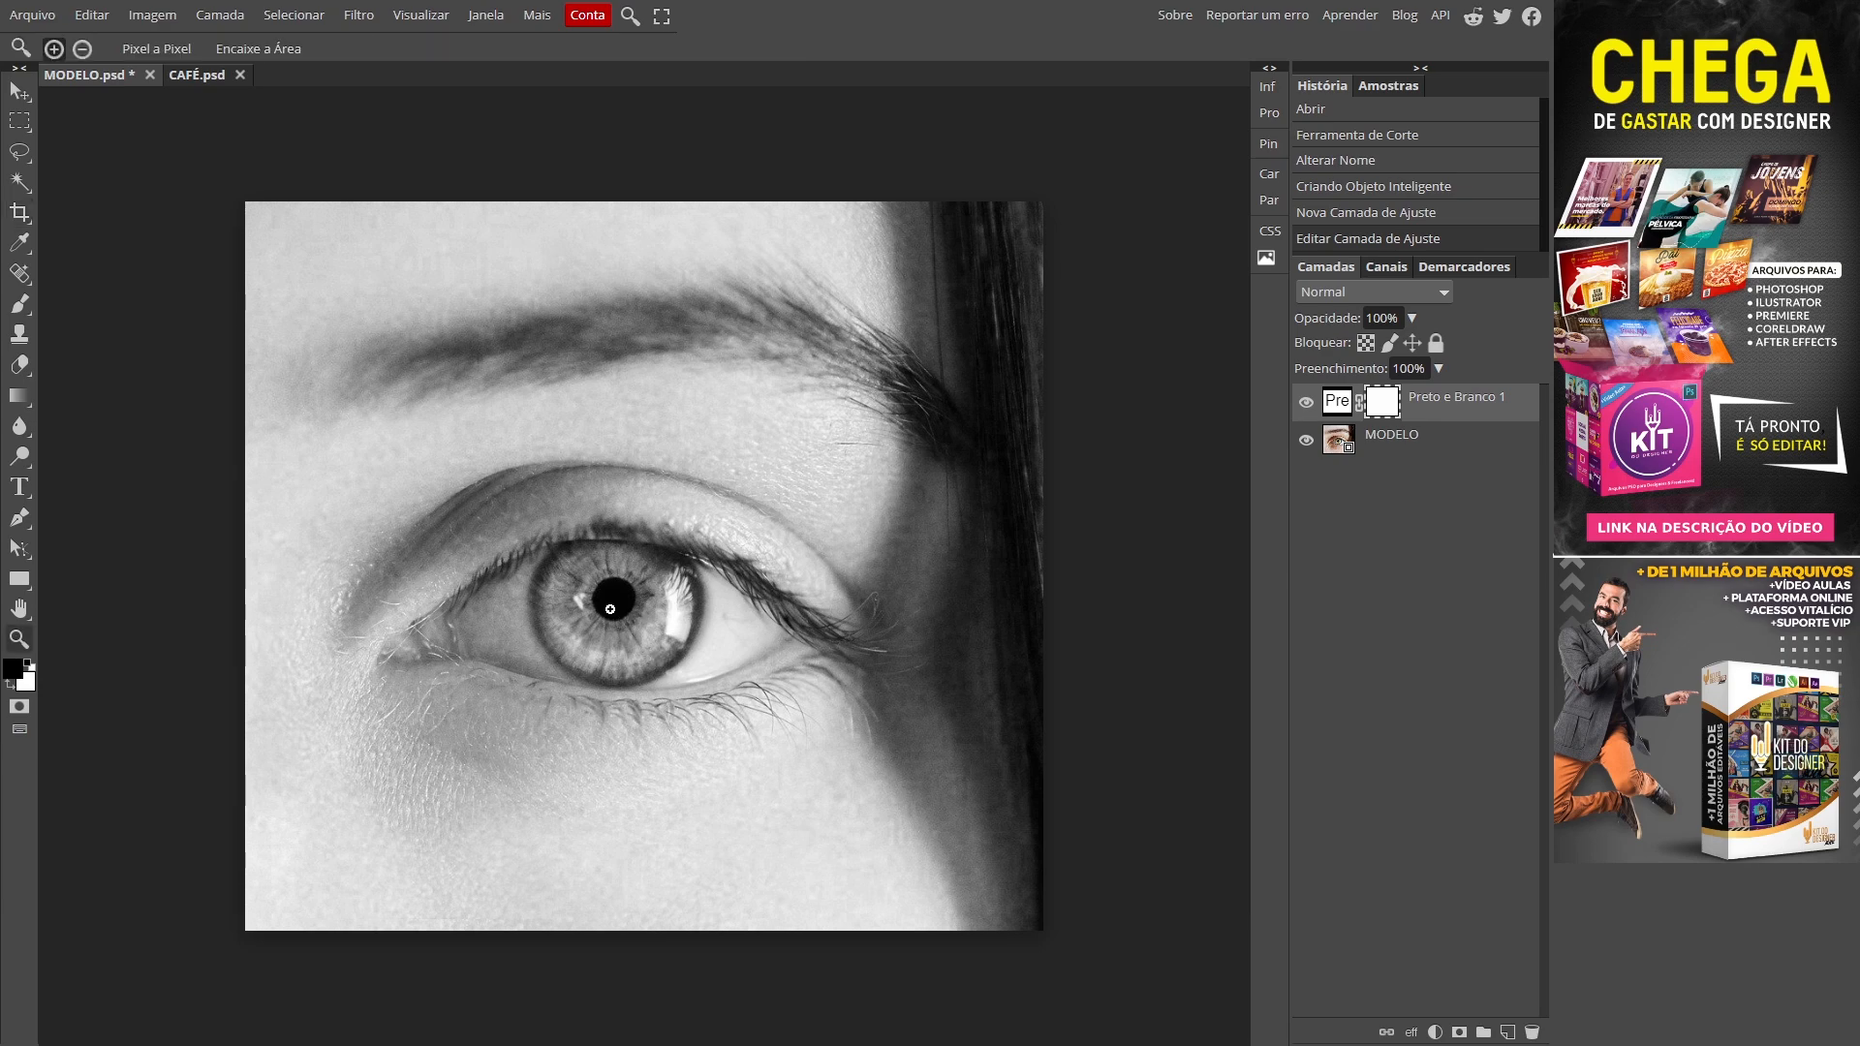
key("z")
left_click(610, 608)
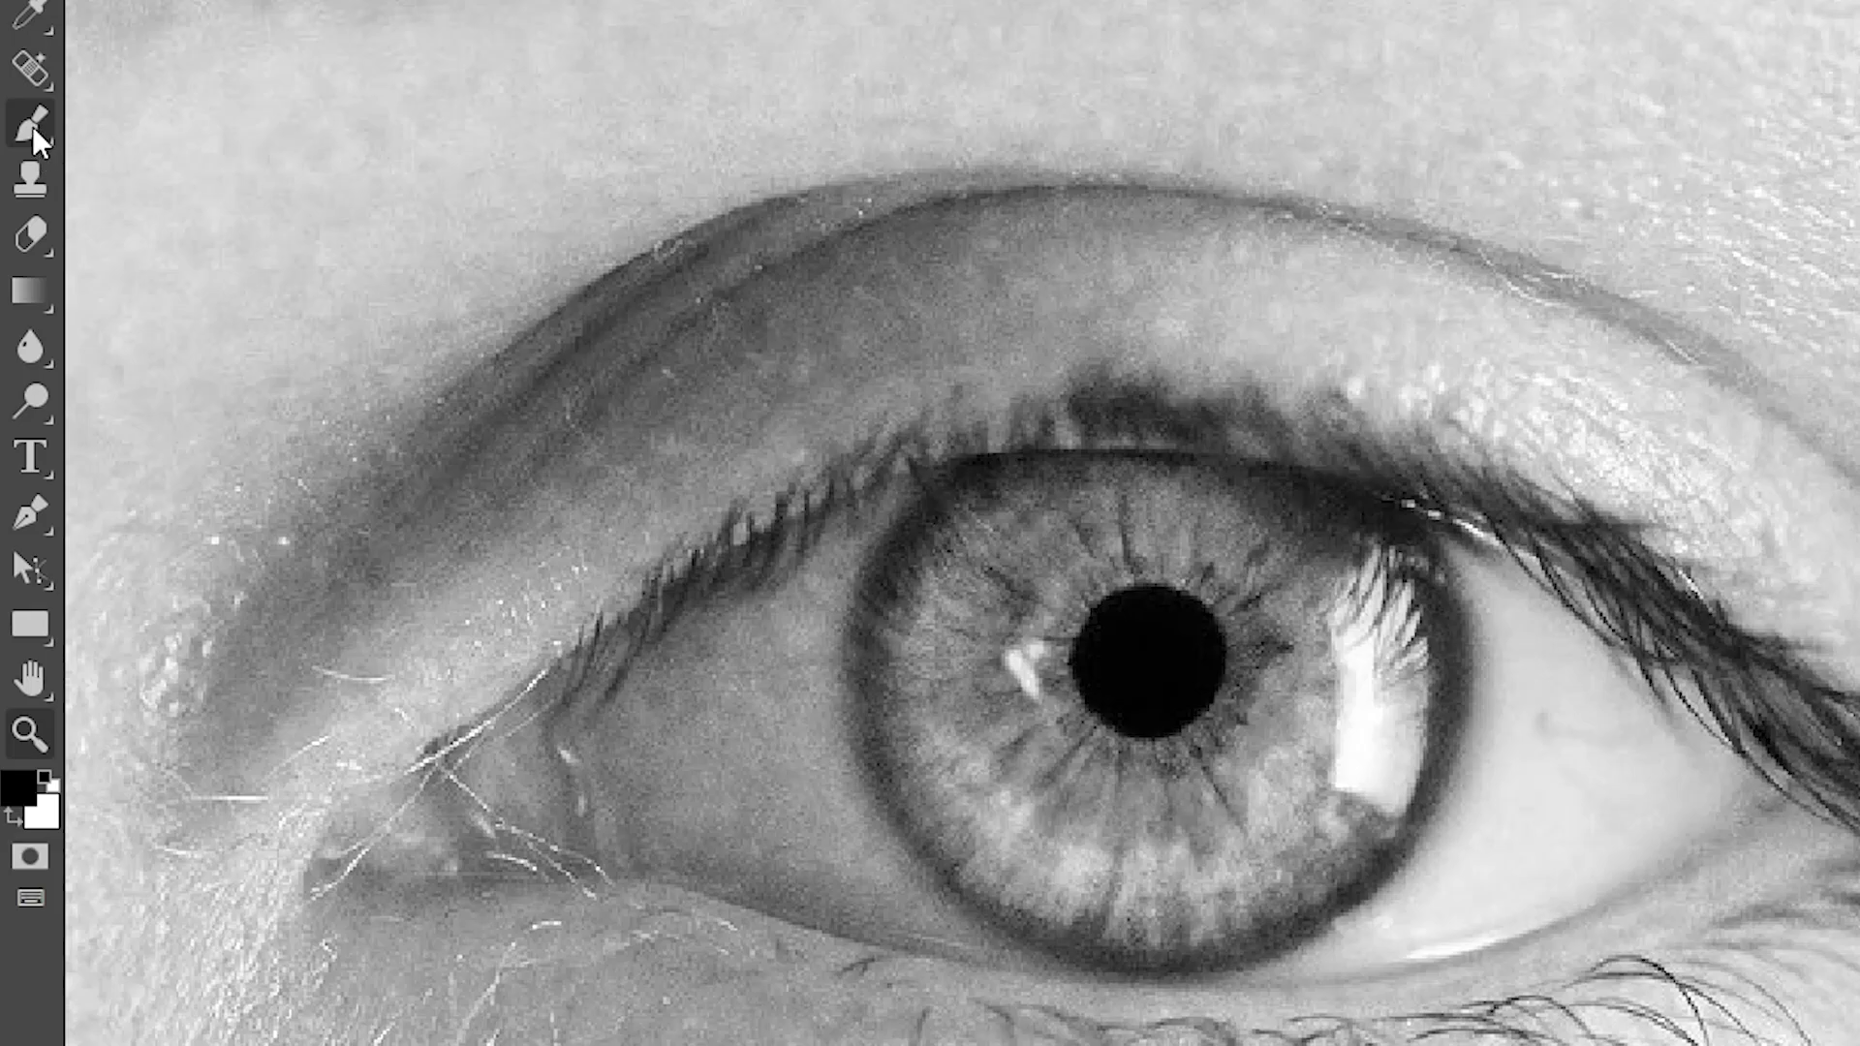
right_click(21, 304)
left_click(83, 309)
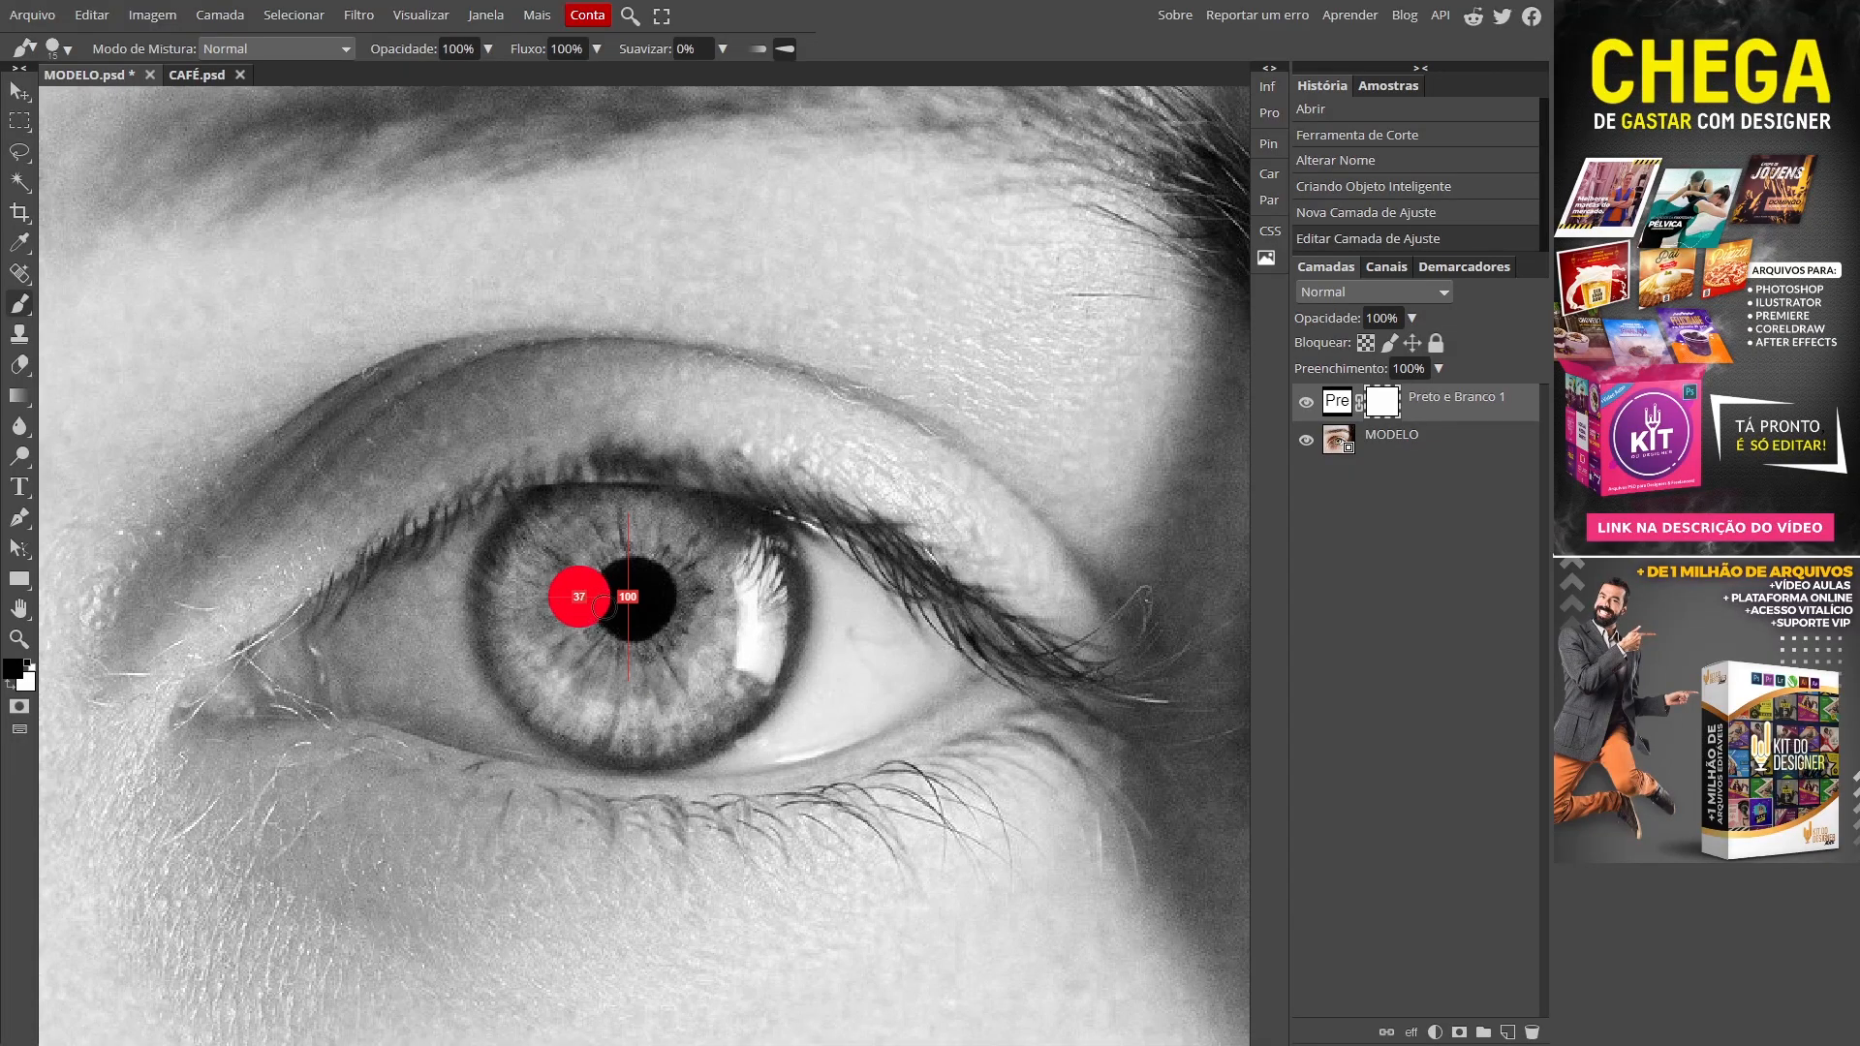
mouse_move(584, 616)
left_mouse_down()
mouse_move(790, 616)
mouse_move(449, 615)
mouse_move(790, 617)
mouse_move(483, 620)
mouse_move(518, 620)
mouse_move(542, 436)
mouse_move(567, 620)
mouse_move(569, 433)
mouse_move(560, 625)
mouse_move(554, 574)
mouse_move(528, 575)
left_mouse_up()
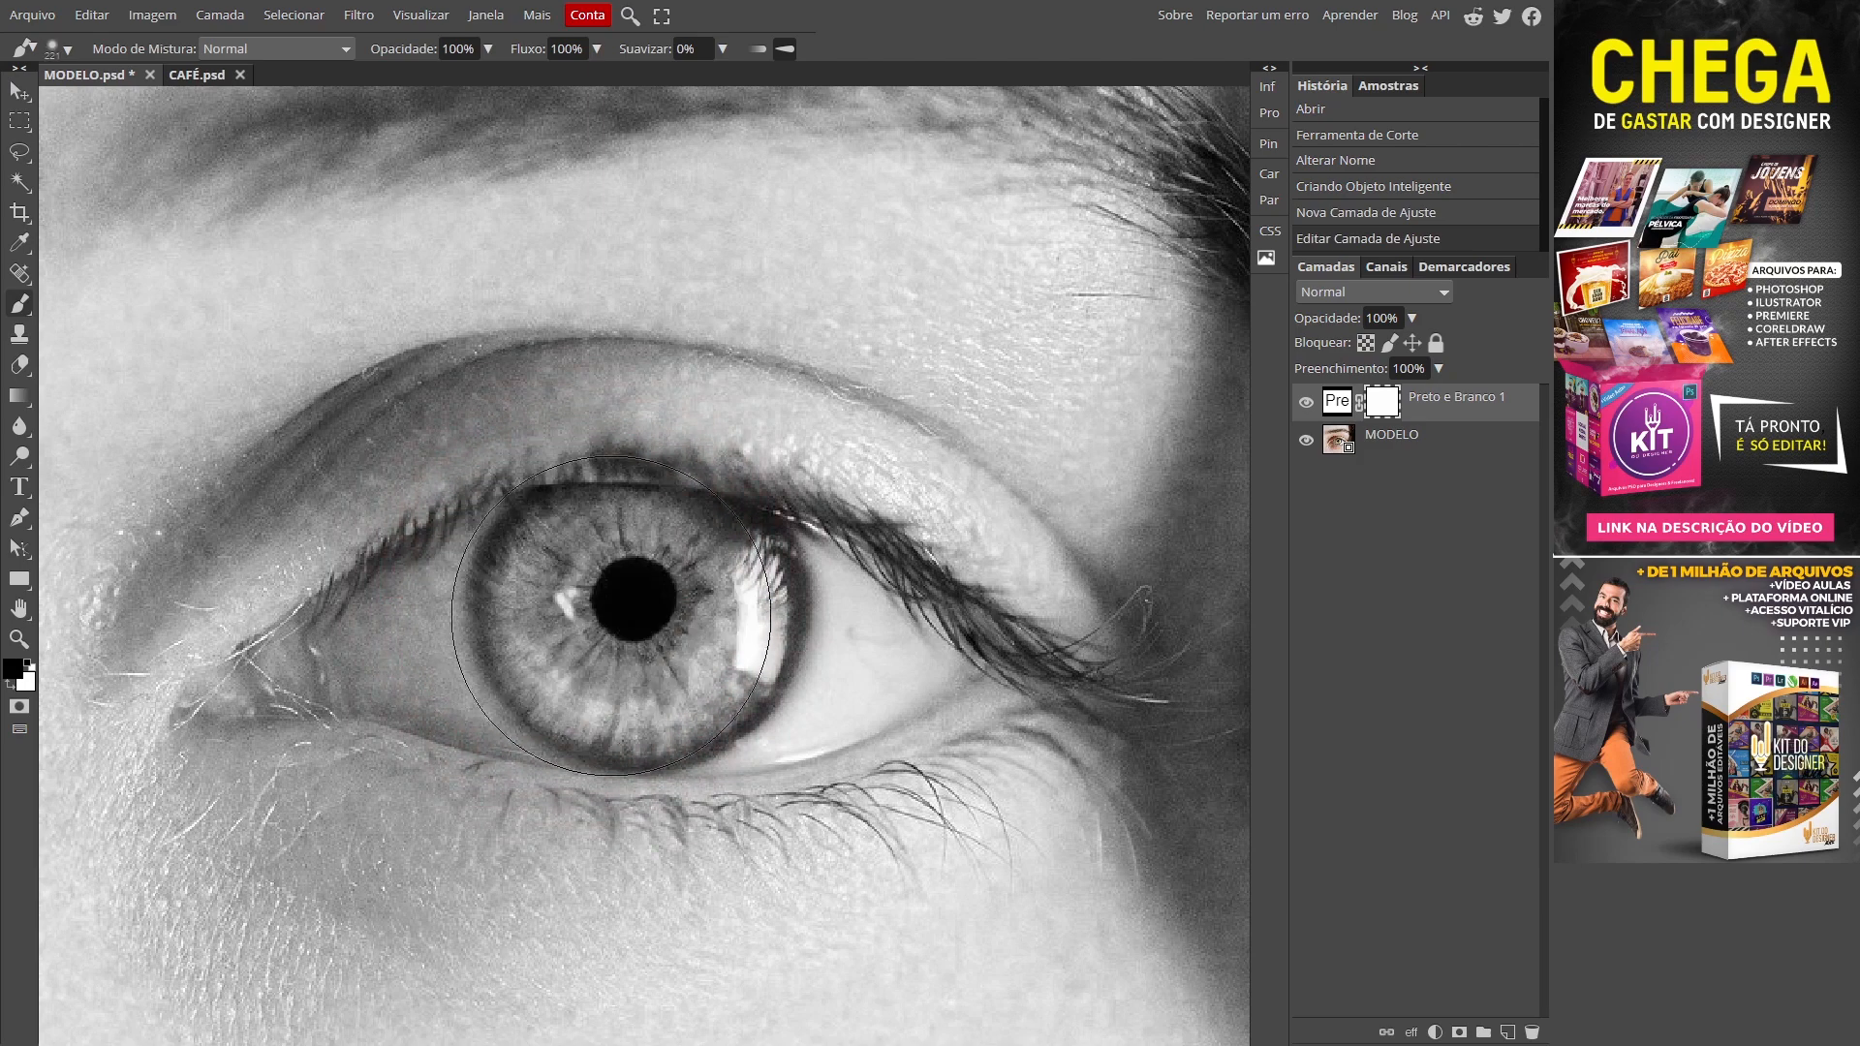
left_click_drag(655, 625, 630, 628)
left_click(642, 620)
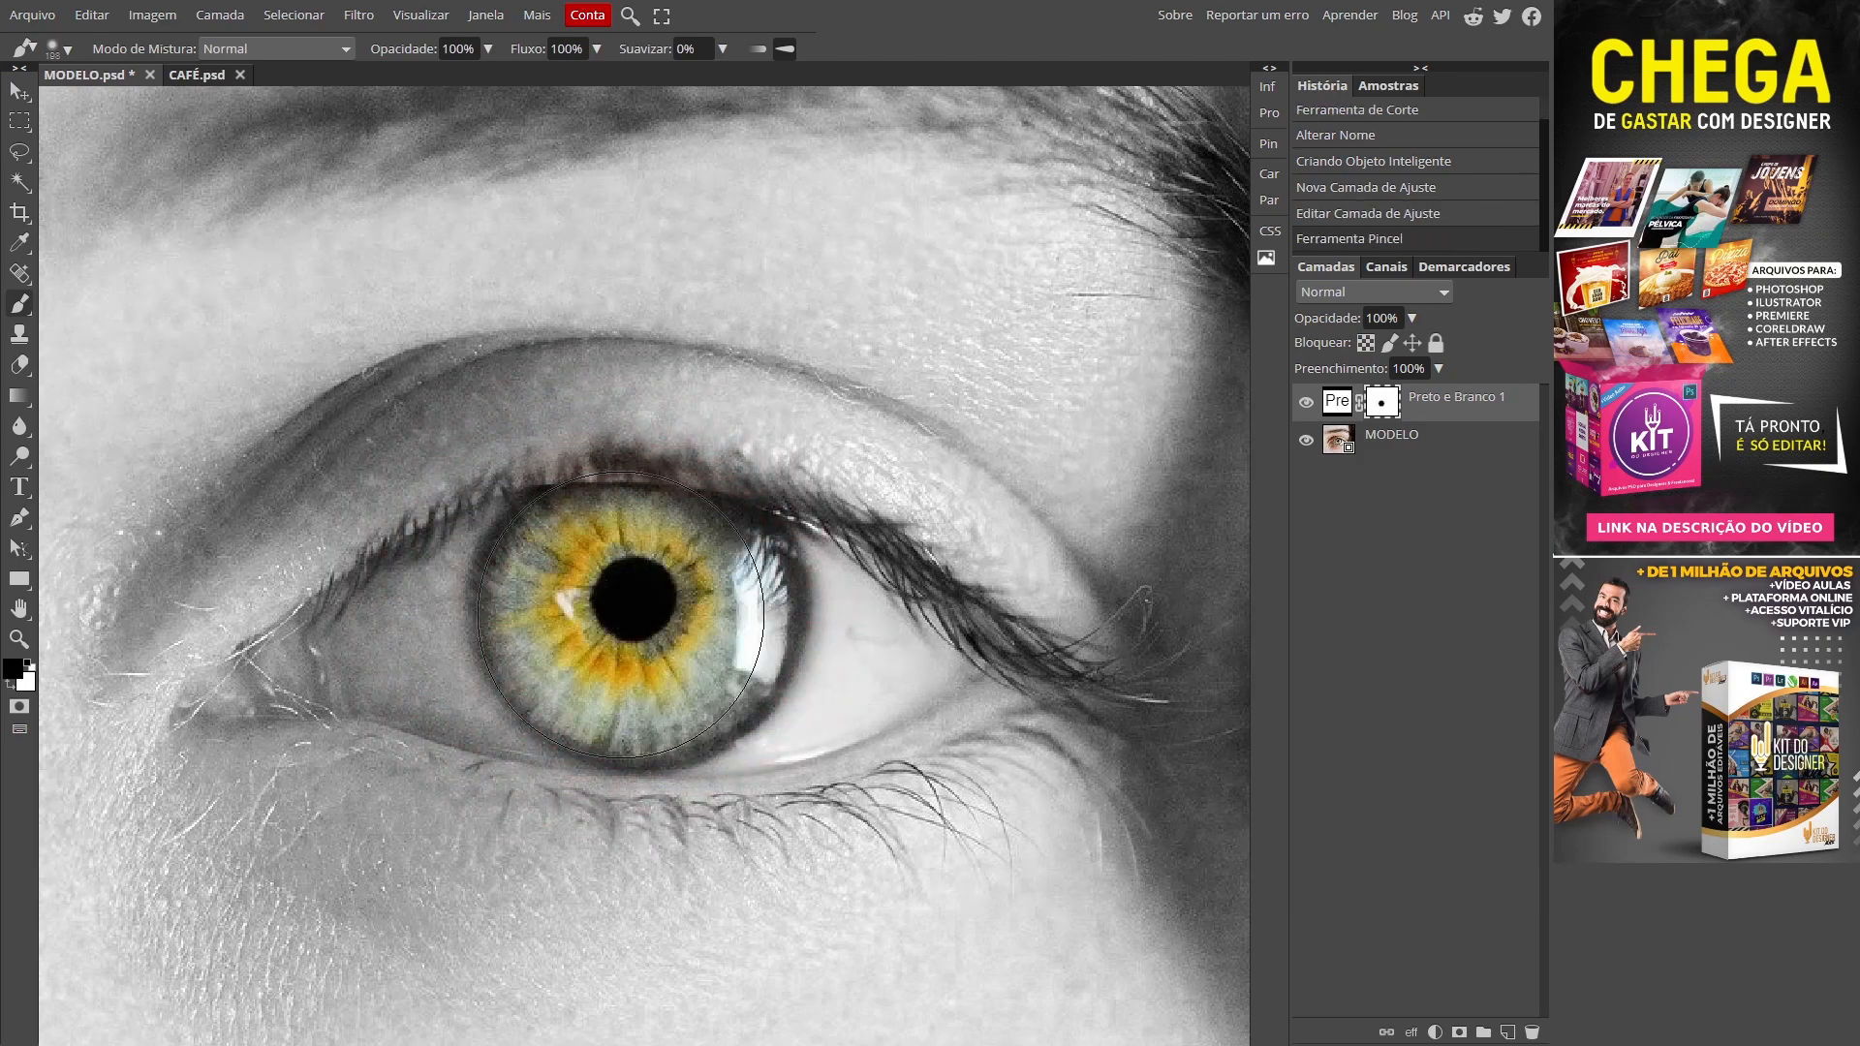
Step: With a smaller brush, restore colour to the eye white and the inner and outer eye corners
left_click_drag(605, 634, 540, 644)
mouse_move(710, 643)
left_mouse_down()
mouse_move(833, 648)
mouse_move(791, 622)
mouse_move(644, 602)
mouse_move(440, 623)
left_mouse_up()
left_click_drag(642, 652, 584, 647)
mouse_move(862, 622)
left_mouse_down()
mouse_move(910, 656)
mouse_move(865, 677)
left_mouse_up()
mouse_move(376, 649)
left_mouse_down()
mouse_move(508, 585)
mouse_move(521, 682)
mouse_move(440, 665)
left_mouse_up()
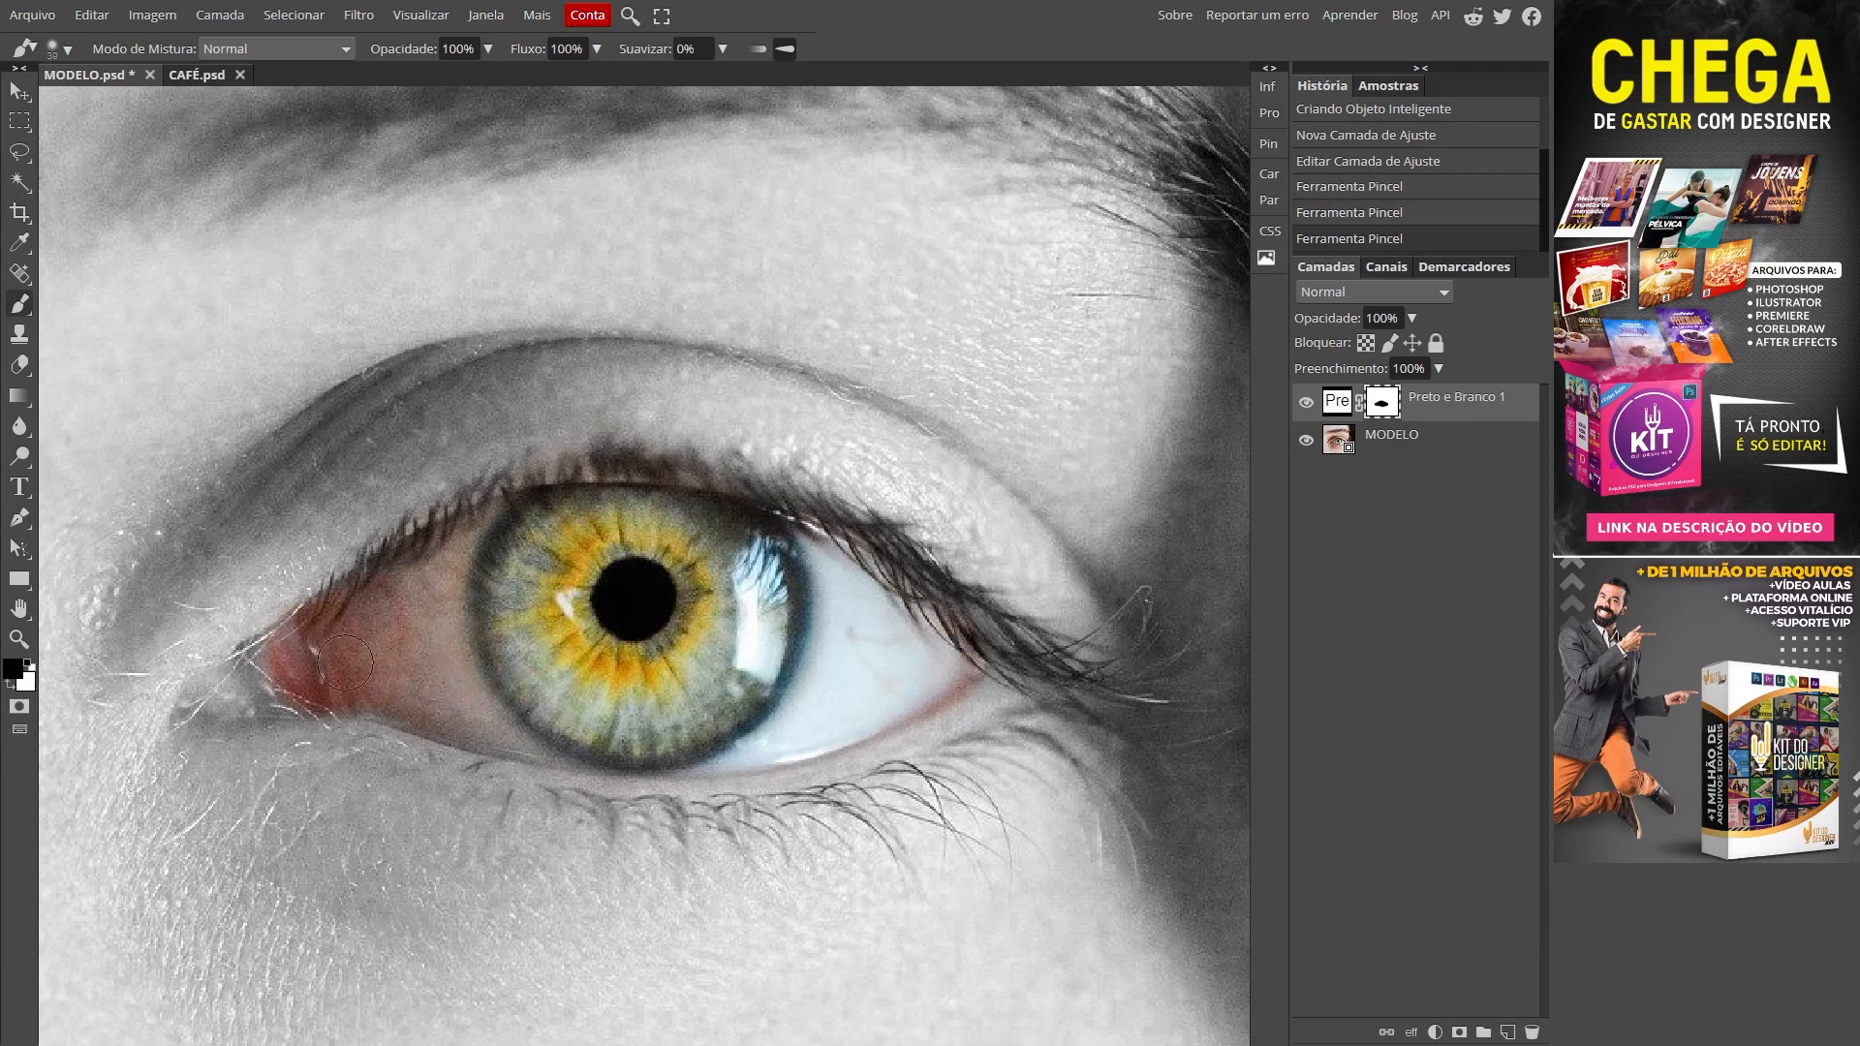
left_click_drag(290, 658, 245, 690)
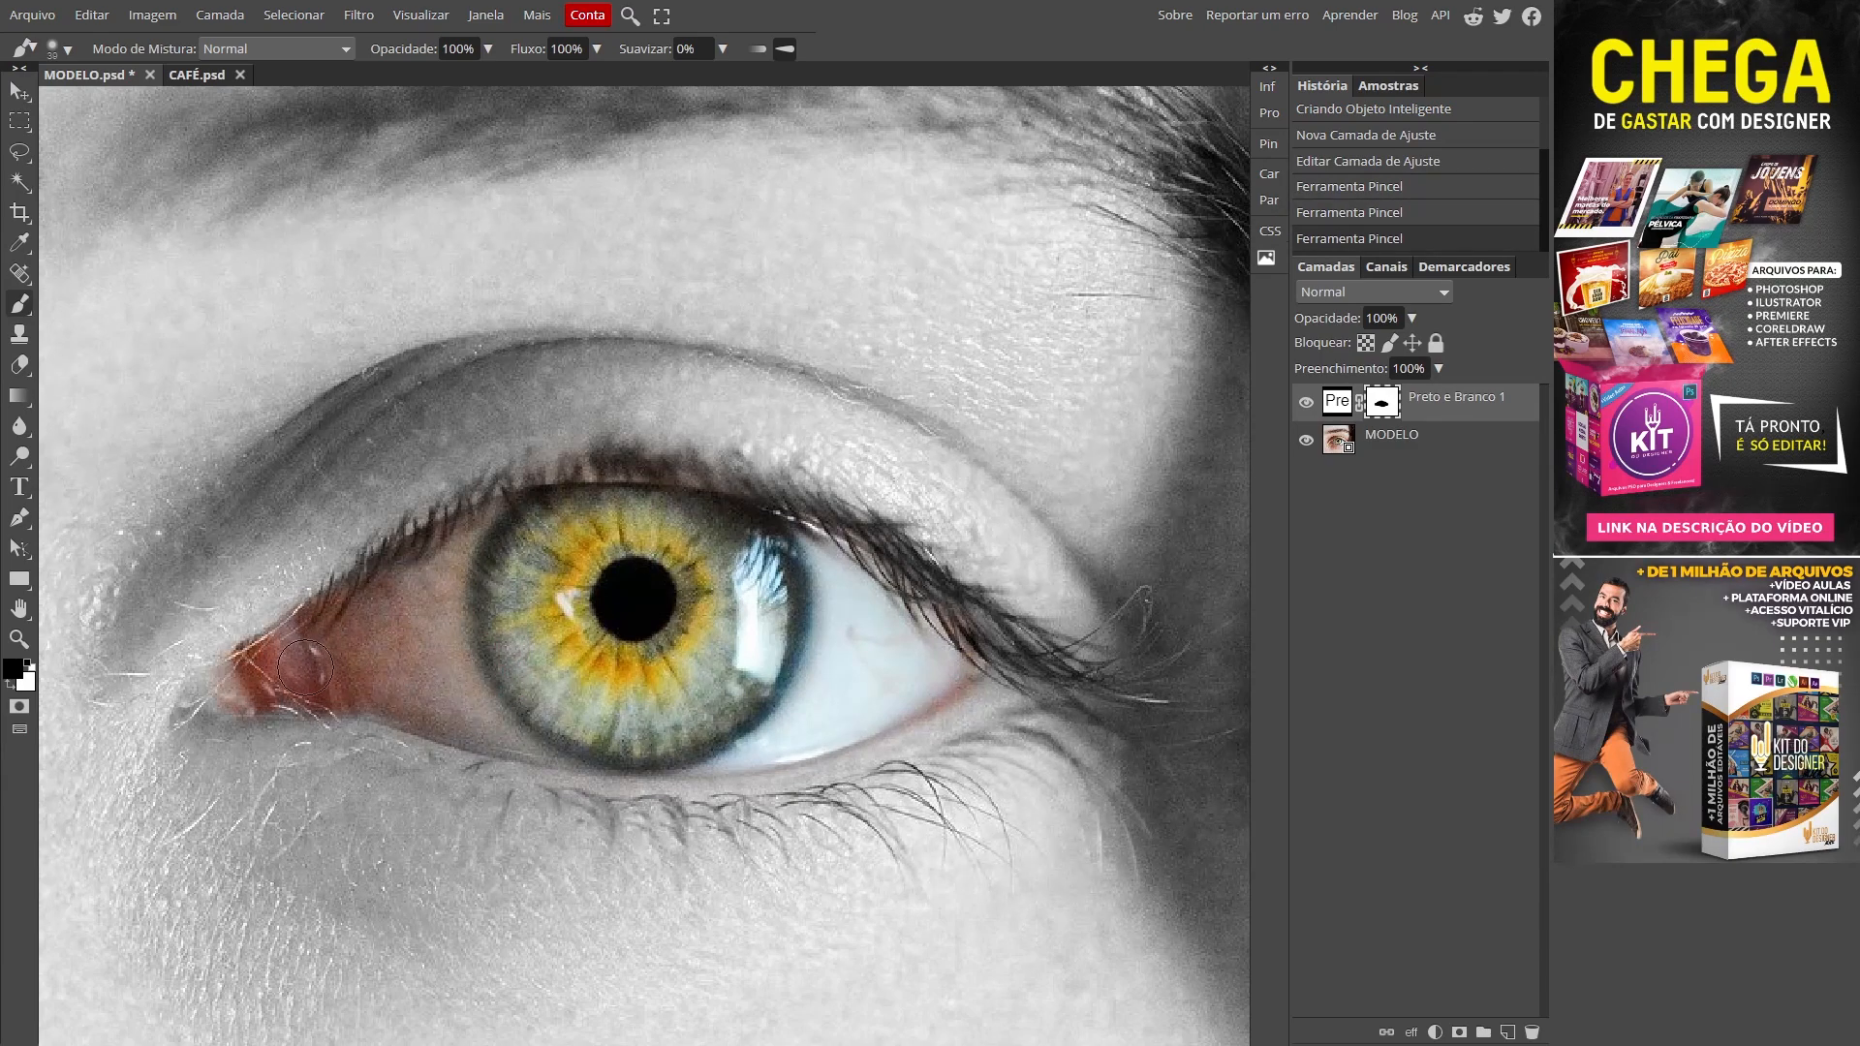
left_click_drag(266, 668, 208, 700)
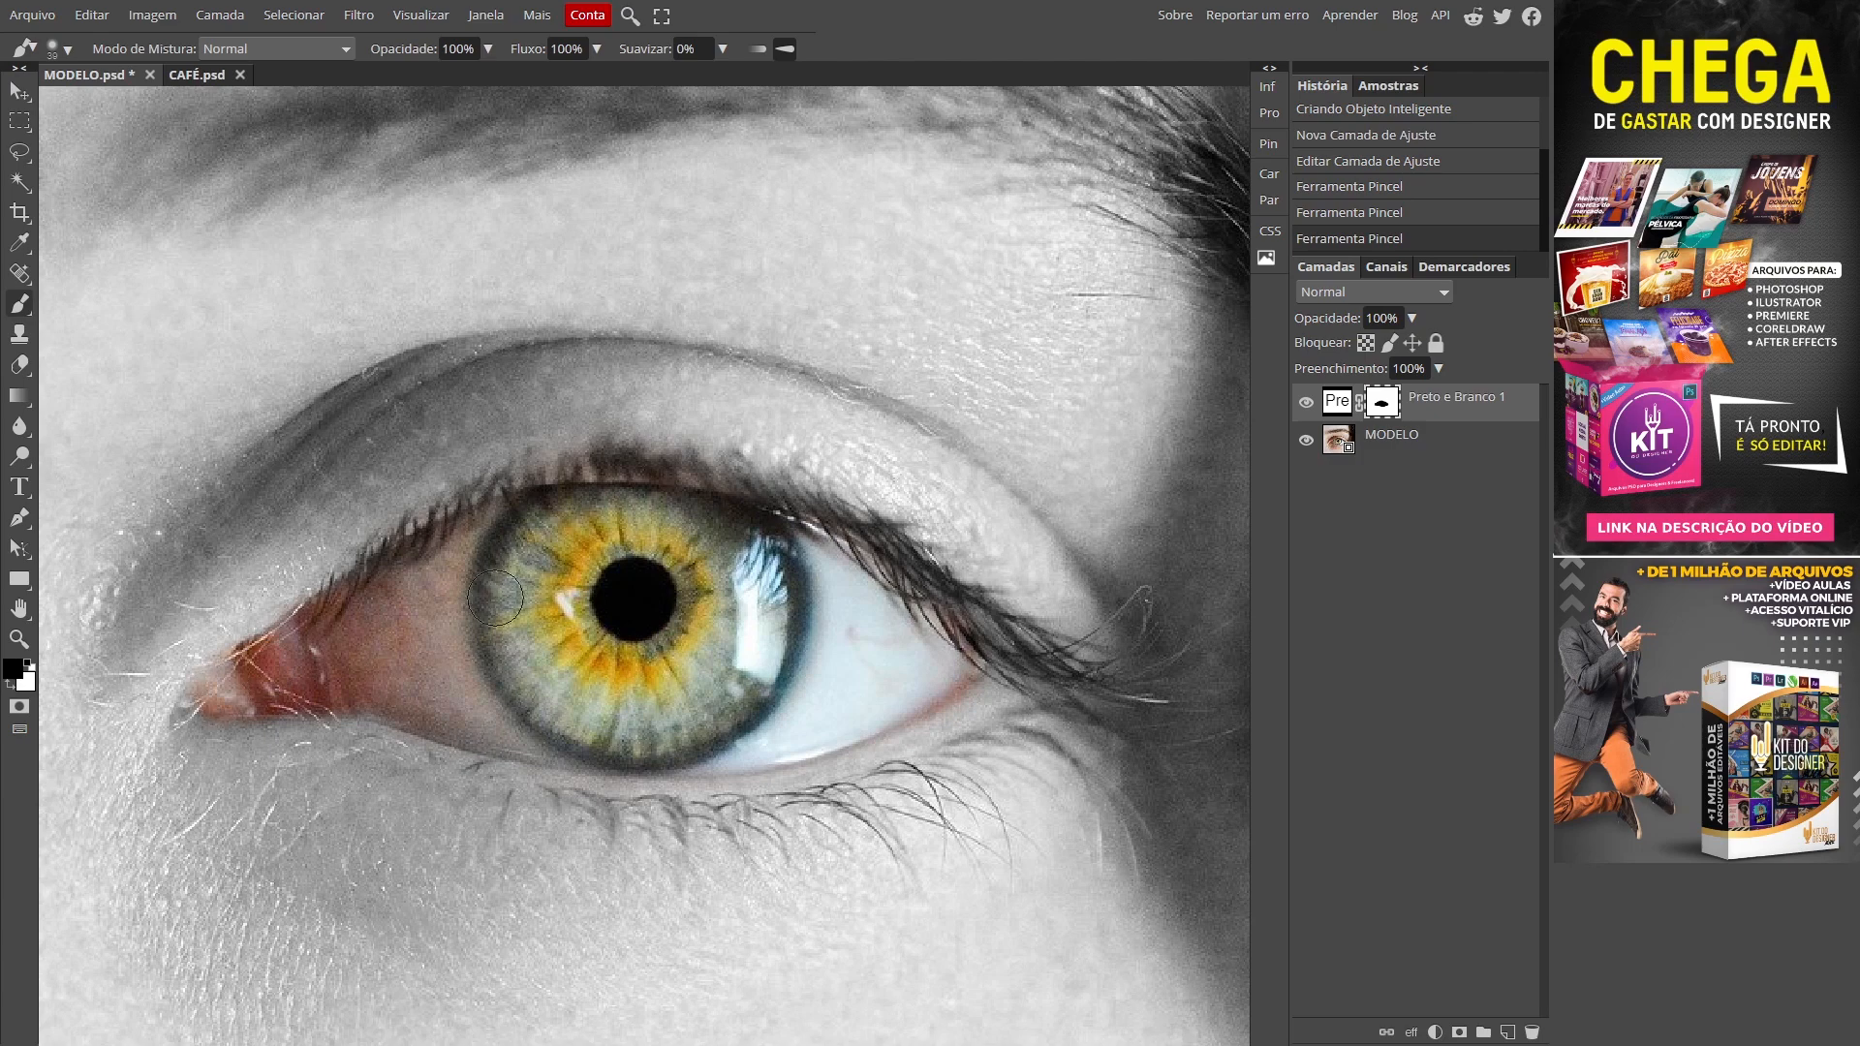
left_click_drag(796, 608, 700, 620)
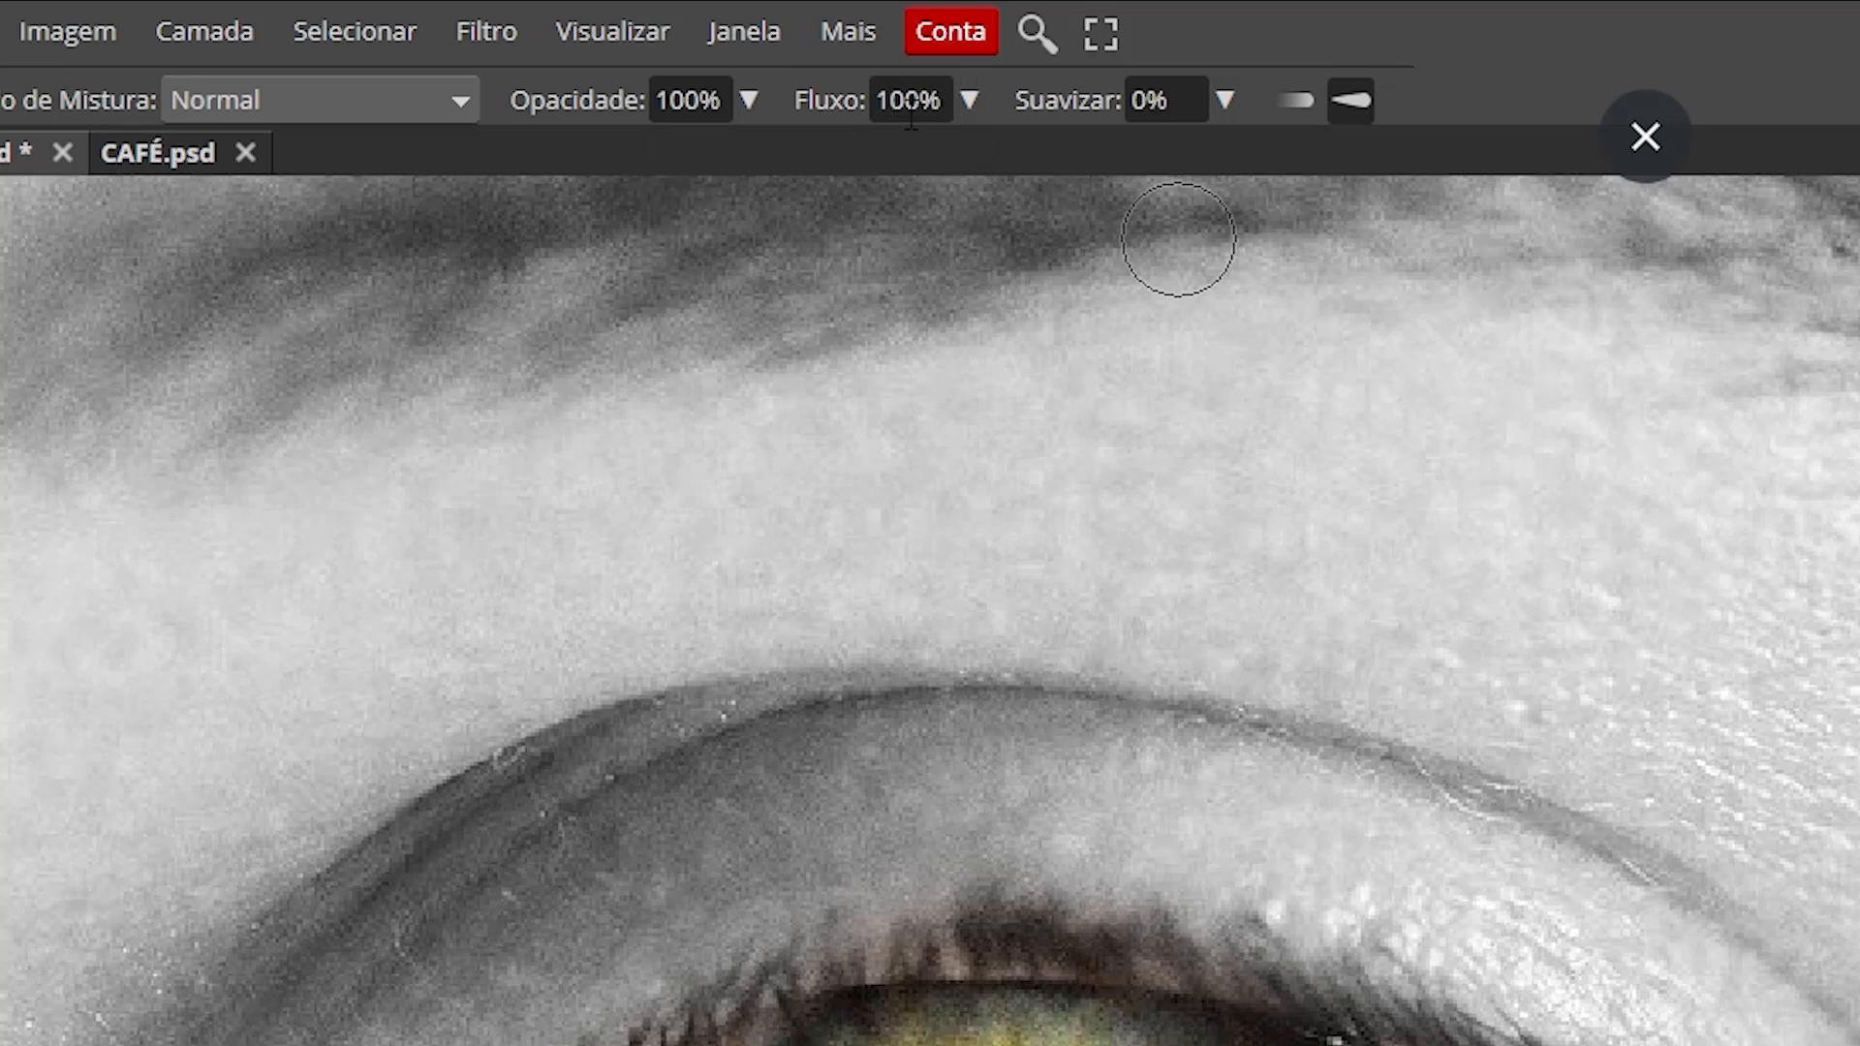
Step: Lower the brush flow, enlarge the brush, and faintly restore colour on the upper and lower eyelids
left_click_drag(973, 92, 825, 189)
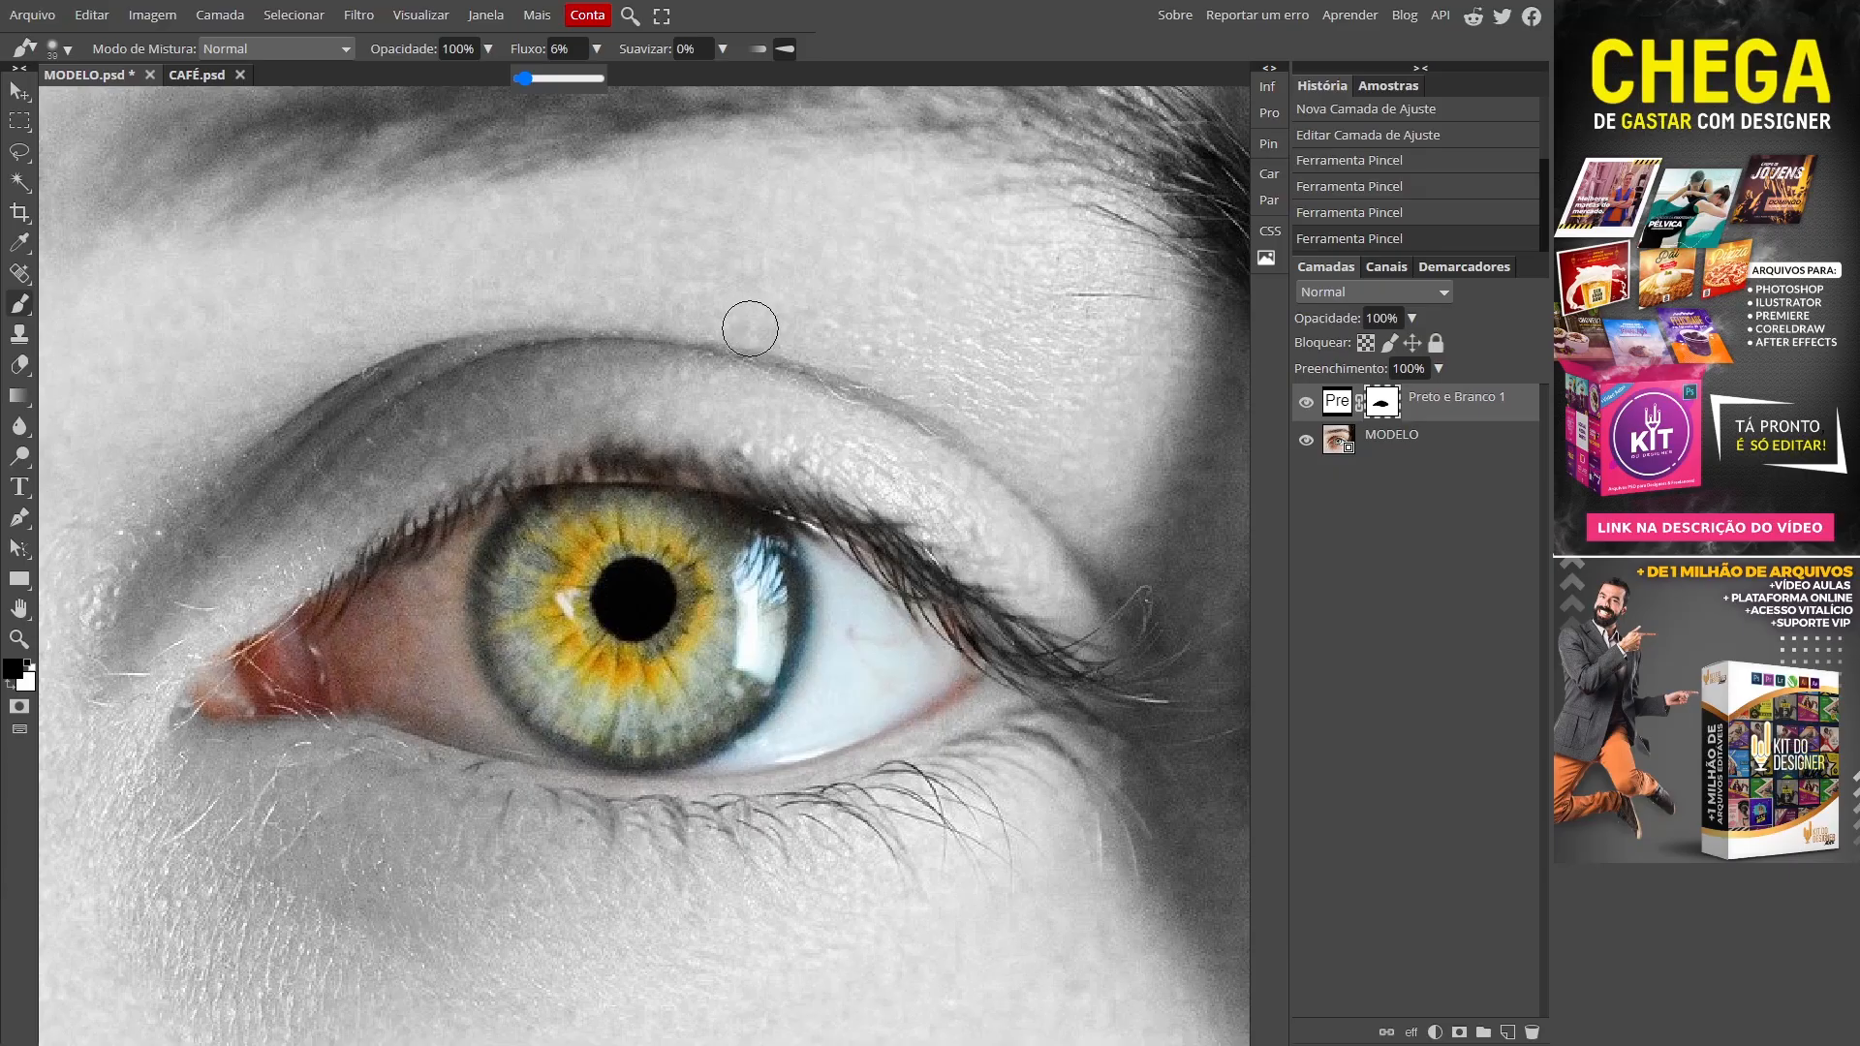
mouse_move(667, 330)
left_mouse_down()
mouse_move(747, 327)
mouse_move(802, 168)
mouse_move(895, 130)
left_mouse_up()
left_click_drag(1062, 518, 651, 352)
mouse_move(1059, 478)
left_mouse_down()
mouse_move(979, 394)
mouse_move(332, 353)
left_mouse_up()
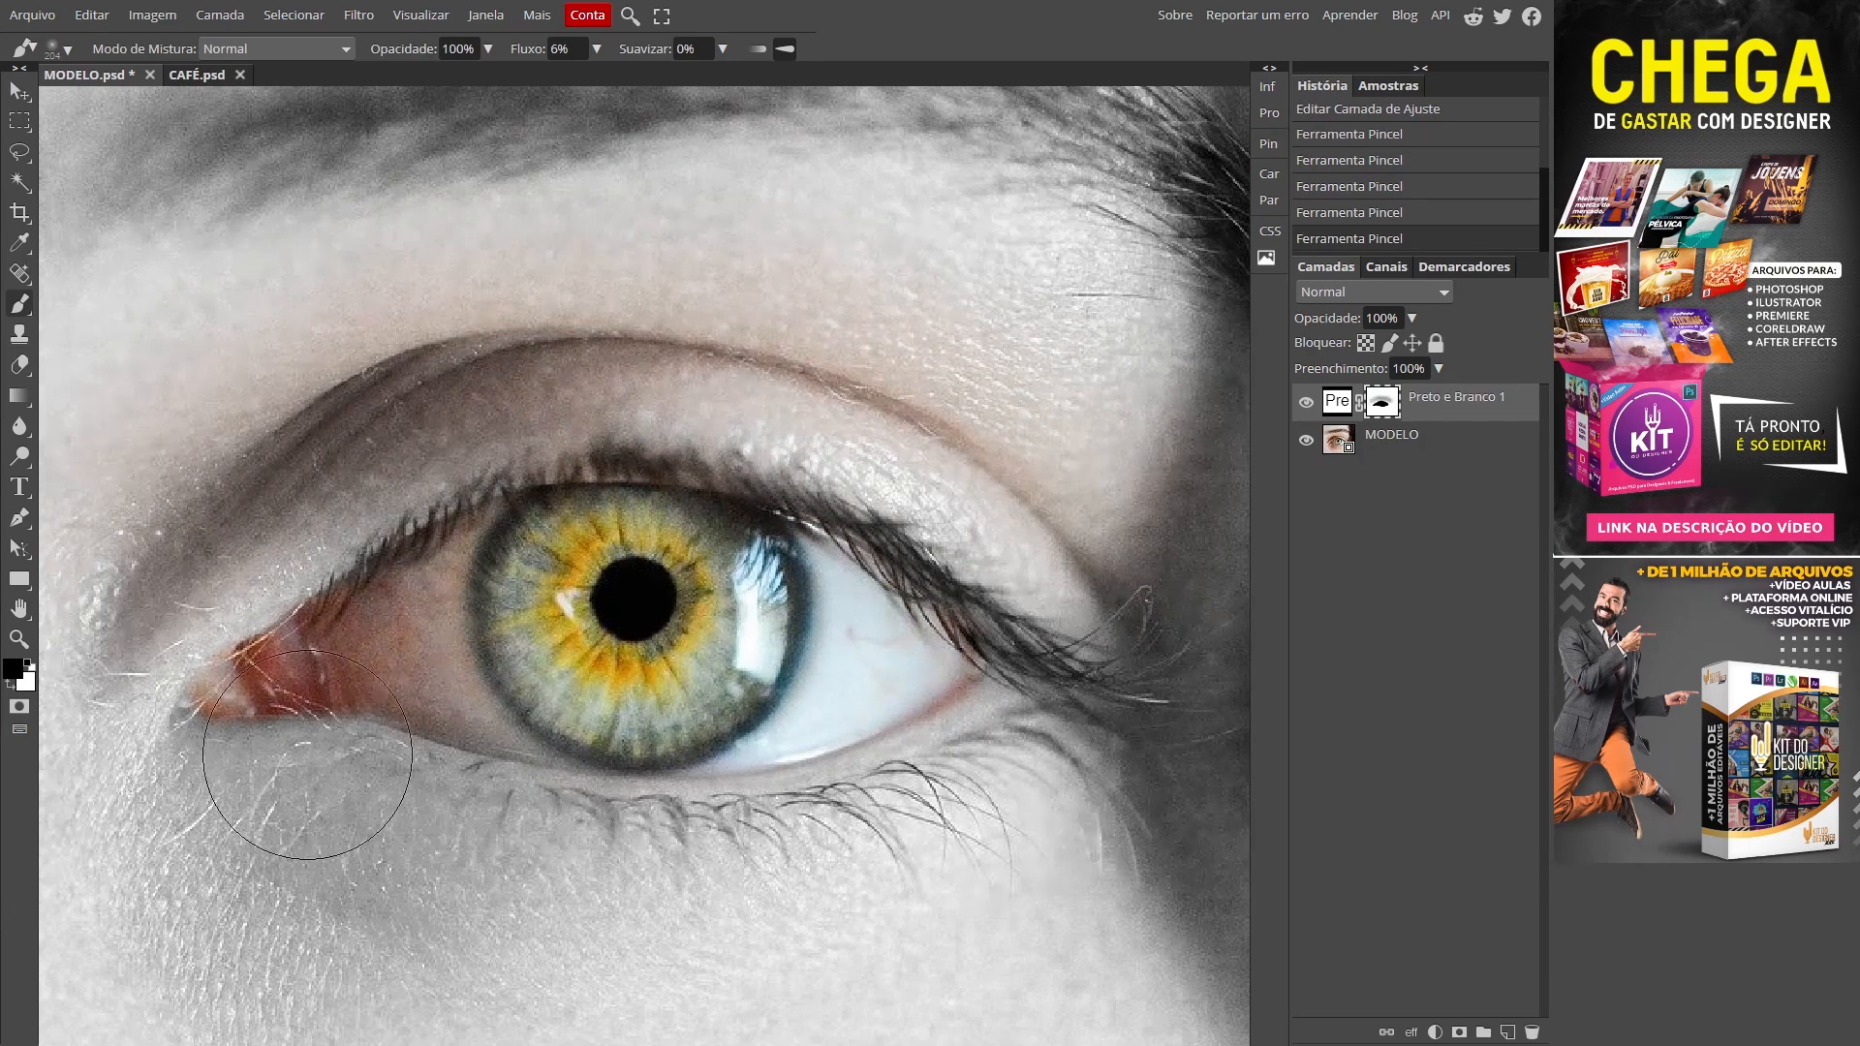
mouse_move(154, 797)
left_mouse_down()
mouse_move(311, 872)
mouse_move(1124, 823)
mouse_move(582, 963)
mouse_move(58, 817)
mouse_move(761, 908)
left_mouse_up()
mouse_move(1049, 433)
left_mouse_down()
mouse_move(267, 476)
mouse_move(198, 581)
mouse_move(352, 892)
mouse_move(236, 818)
mouse_move(1020, 715)
mouse_move(950, 504)
mouse_move(236, 823)
left_mouse_up()
left_click_drag(675, 938, 730, 611)
left_click_drag(353, 543, 595, 382)
left_click_drag(565, 472, 488, 733)
mouse_move(964, 386)
left_mouse_down()
mouse_move(950, 806)
mouse_move(407, 833)
left_mouse_up()
left_click_drag(303, 761, 467, 636)
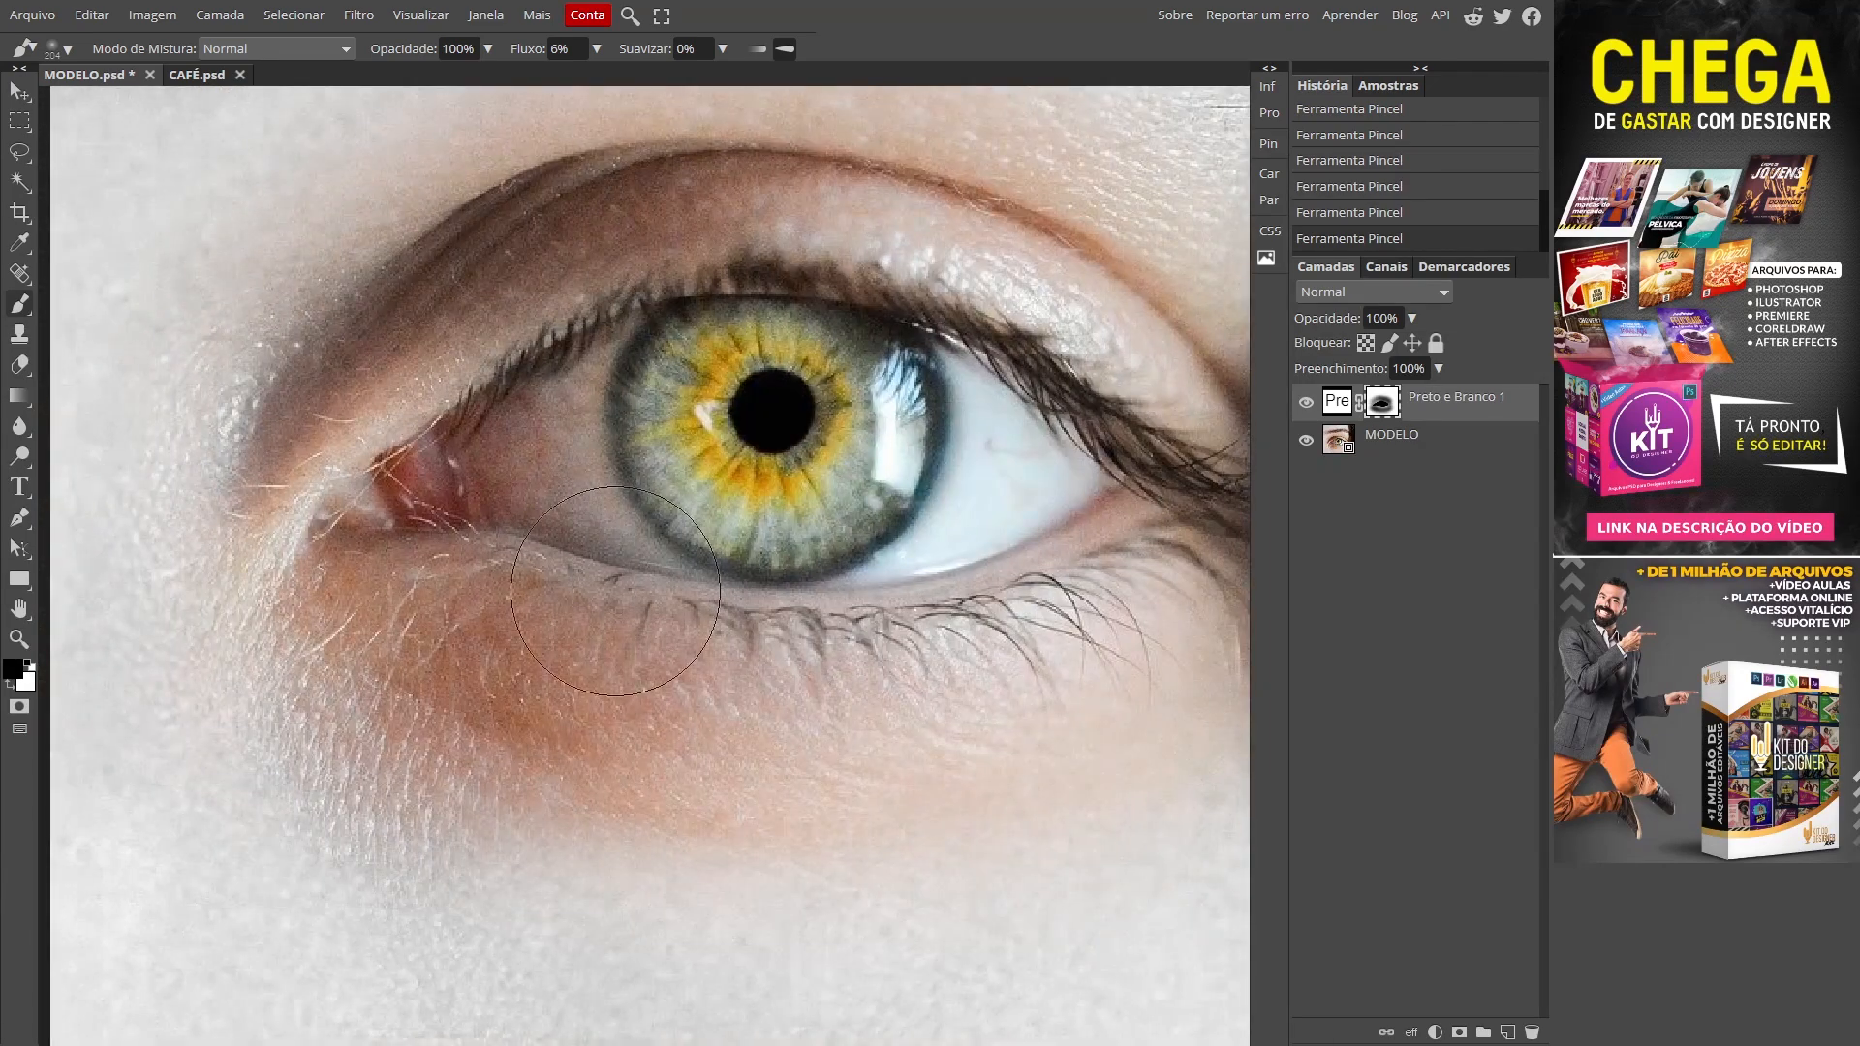
Step: Undo the last strokes, paint the under-eye skin back to grey, and switch to CAFÉ.psd
key("ctrl+0")
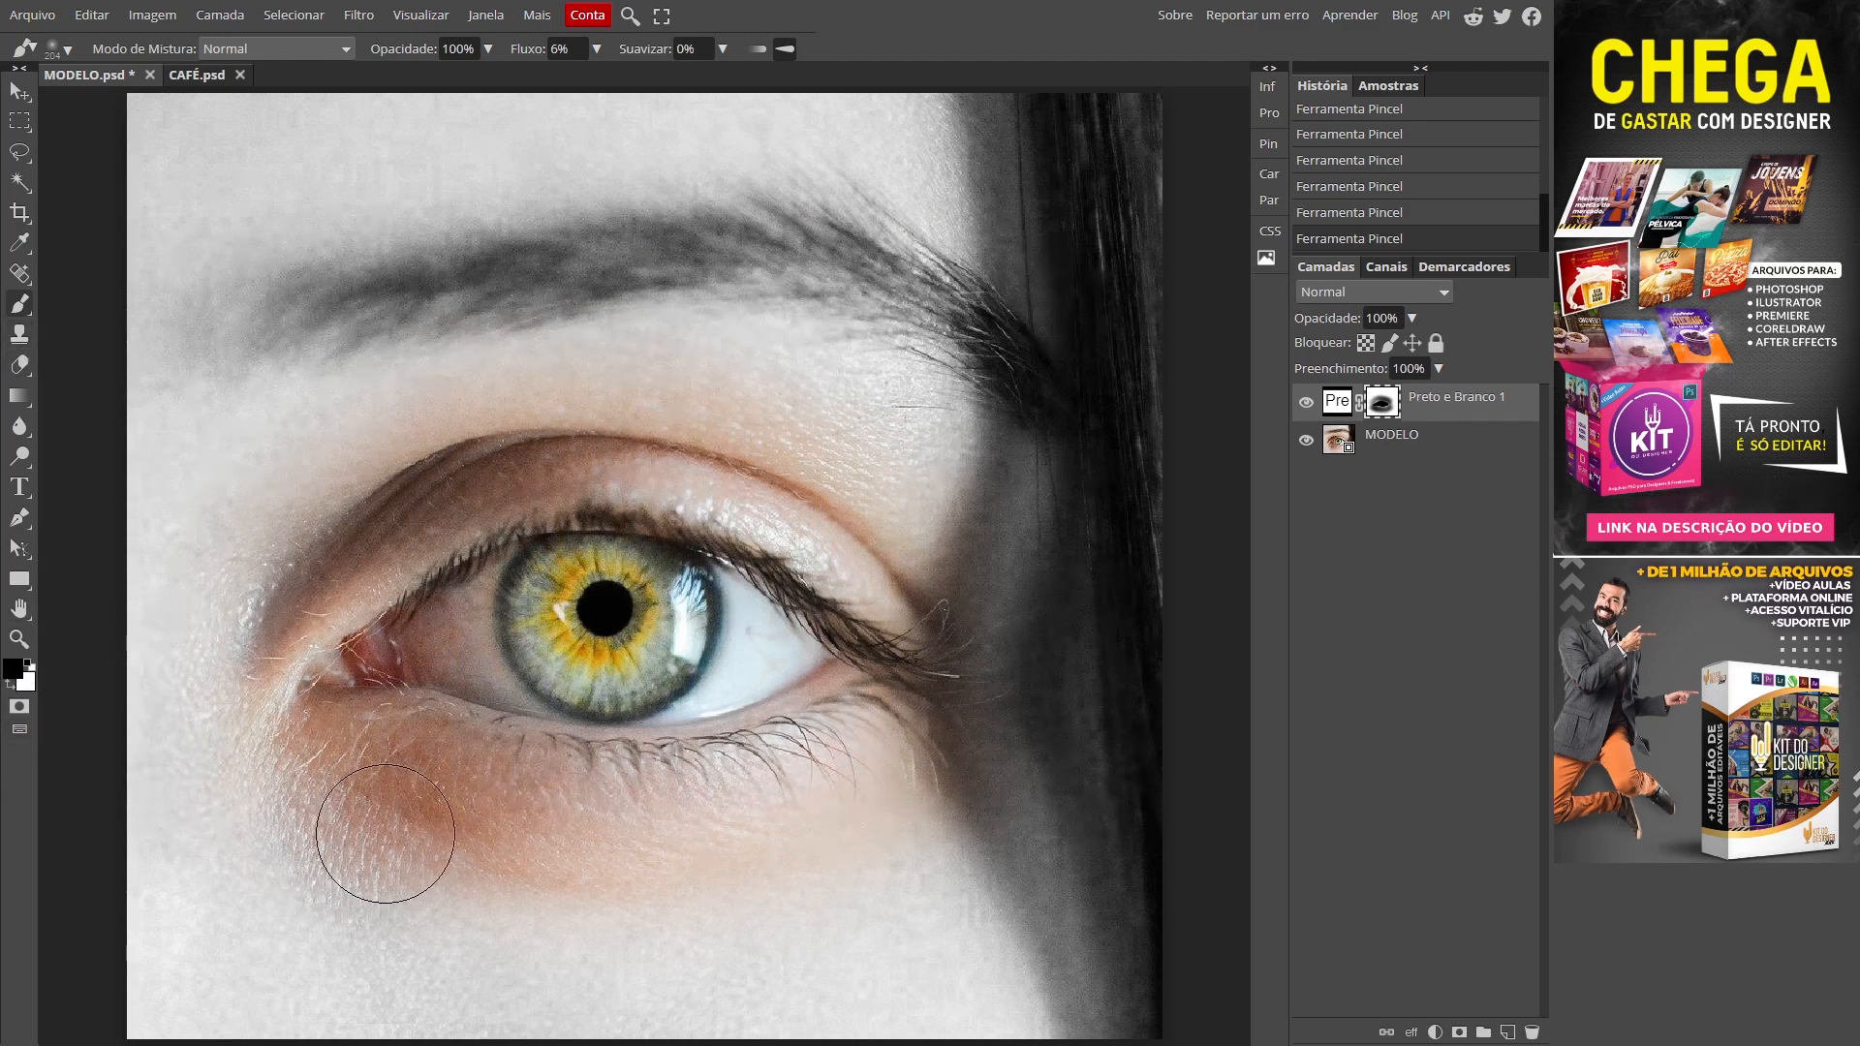
key("x")
key("ctrl+z")
key("ctrl+z")
key("ctrl+z")
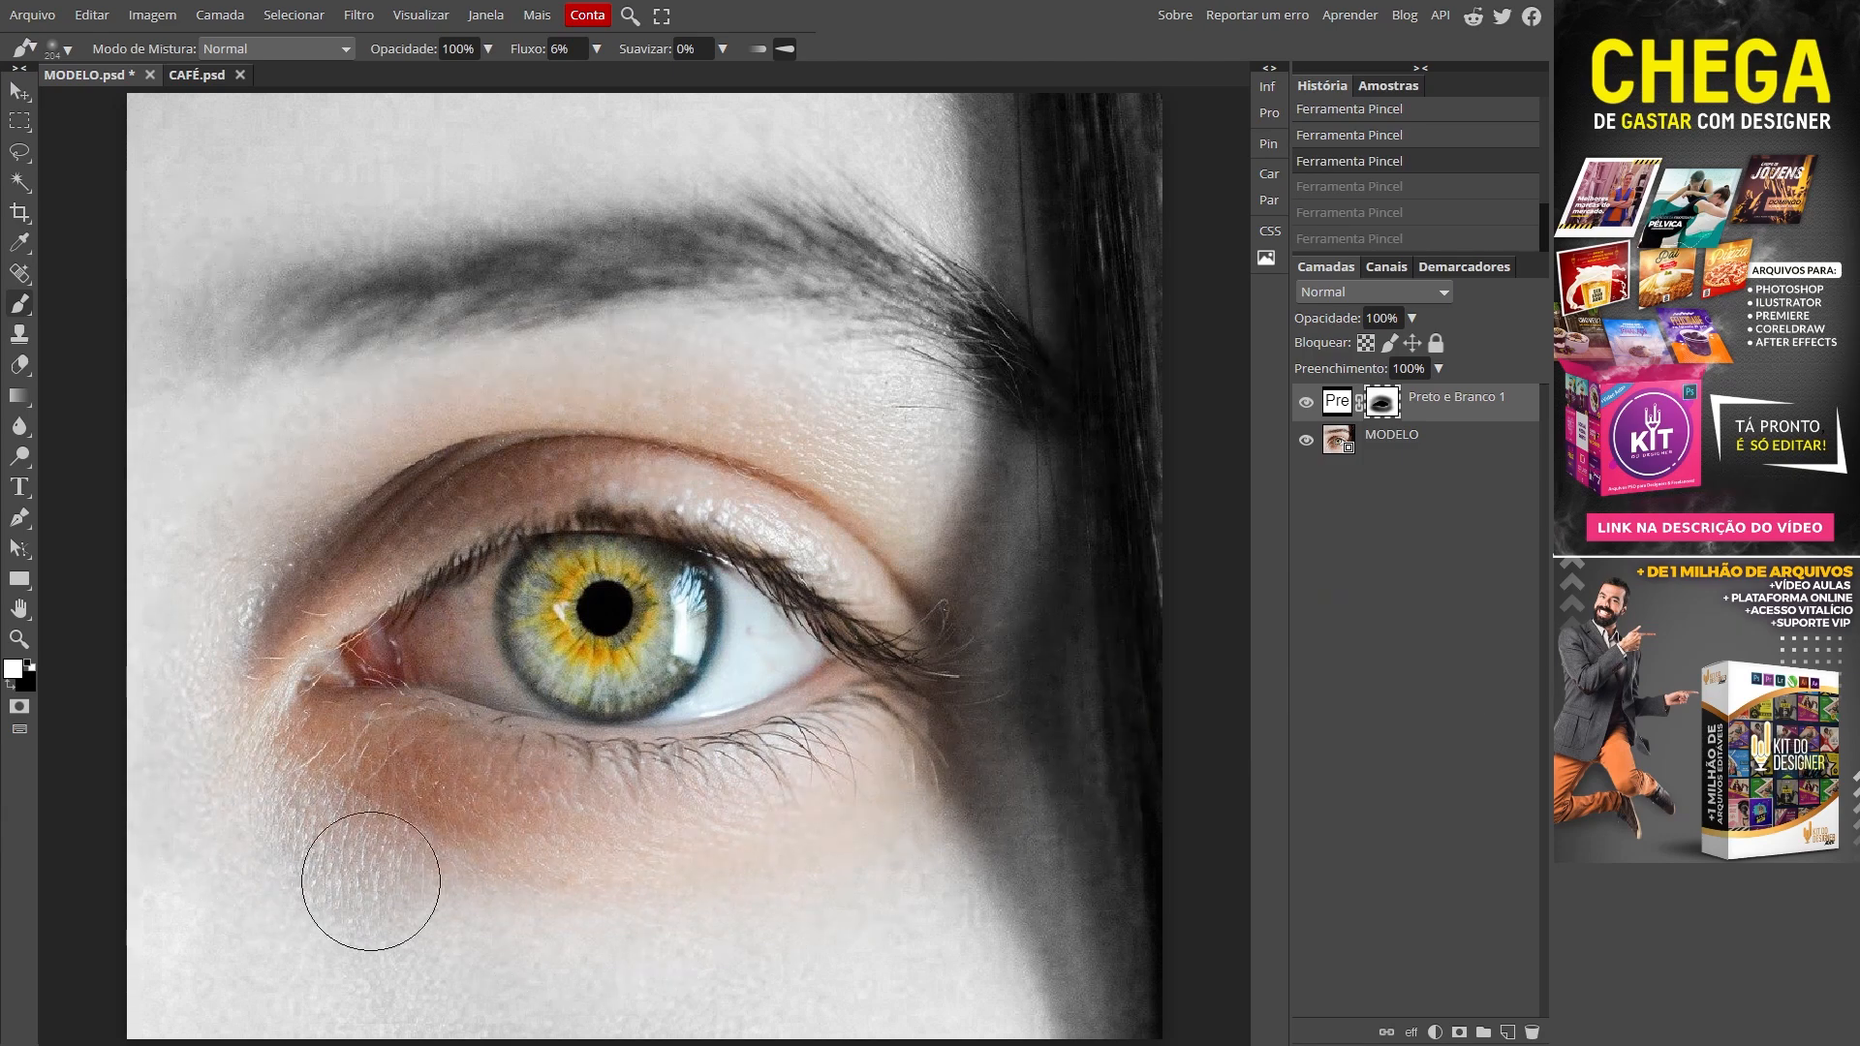
mouse_move(832, 819)
left_mouse_down()
mouse_move(781, 849)
mouse_move(383, 869)
mouse_move(194, 820)
mouse_move(291, 800)
mouse_move(377, 823)
mouse_move(858, 835)
mouse_move(916, 820)
left_mouse_up()
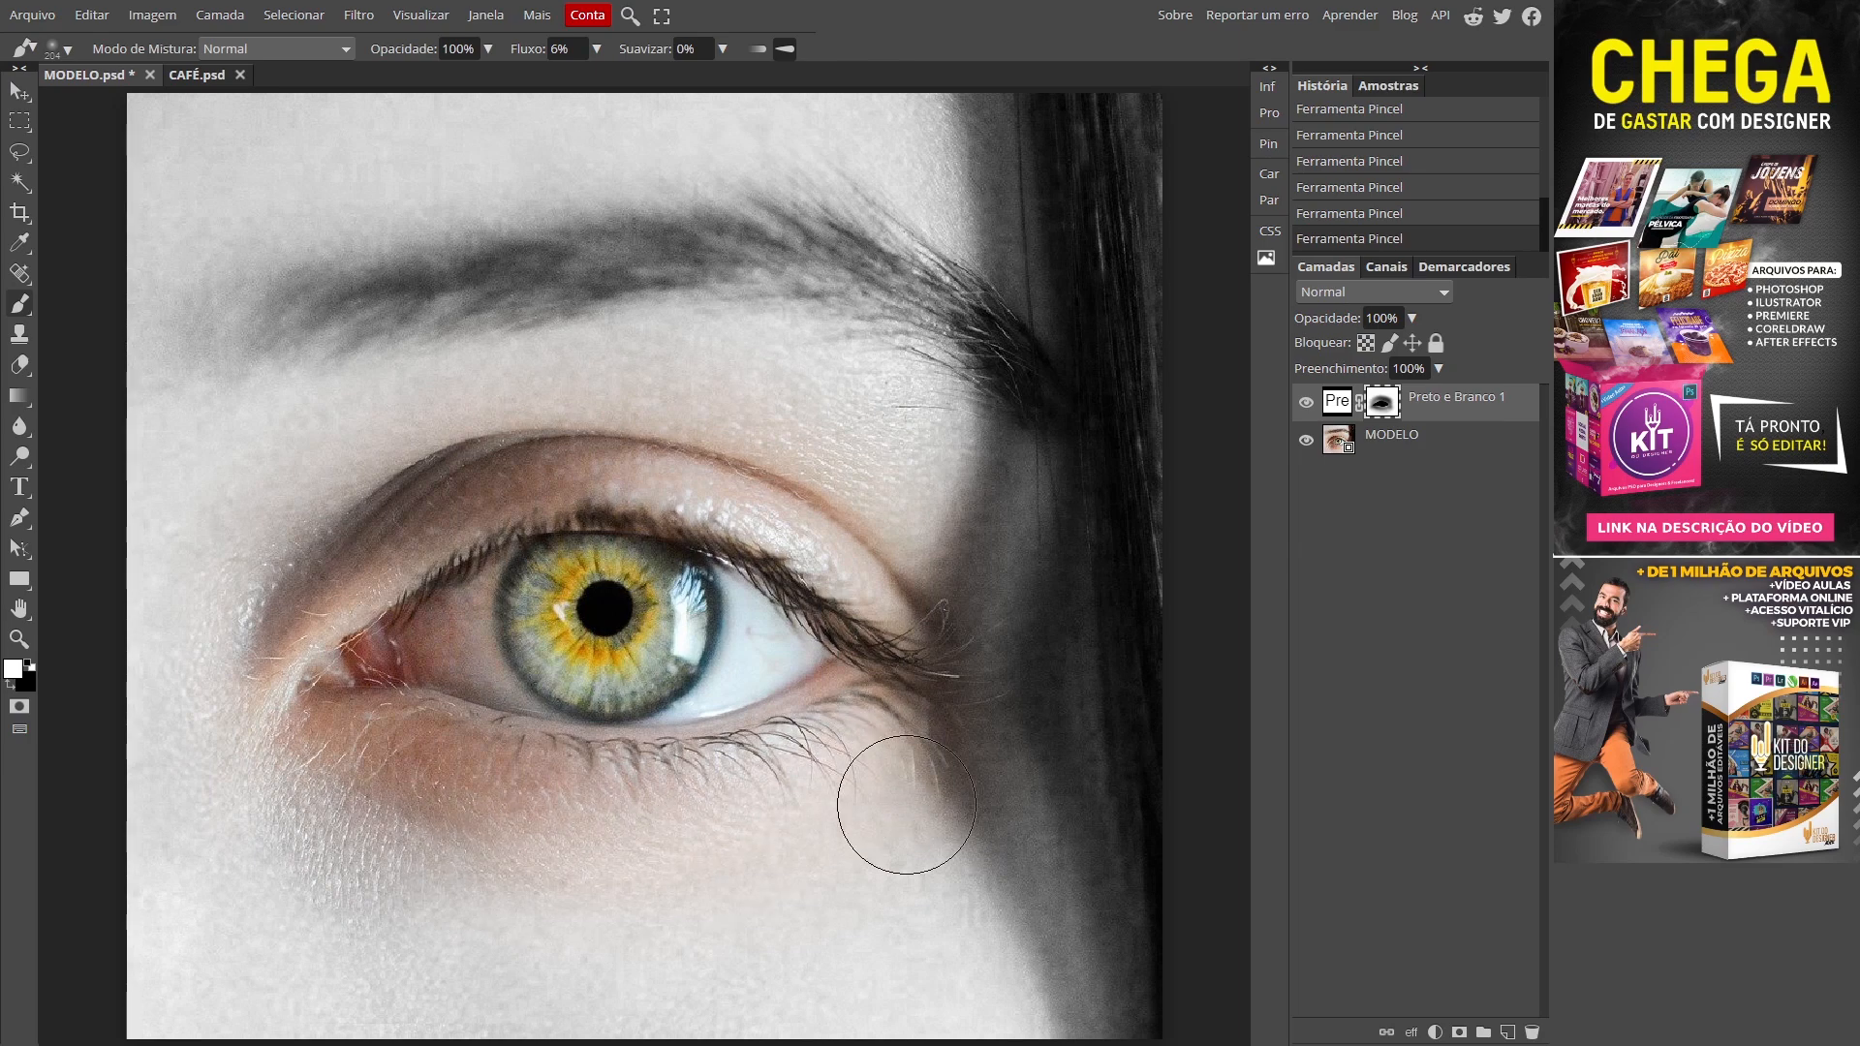
left_click(1307, 403)
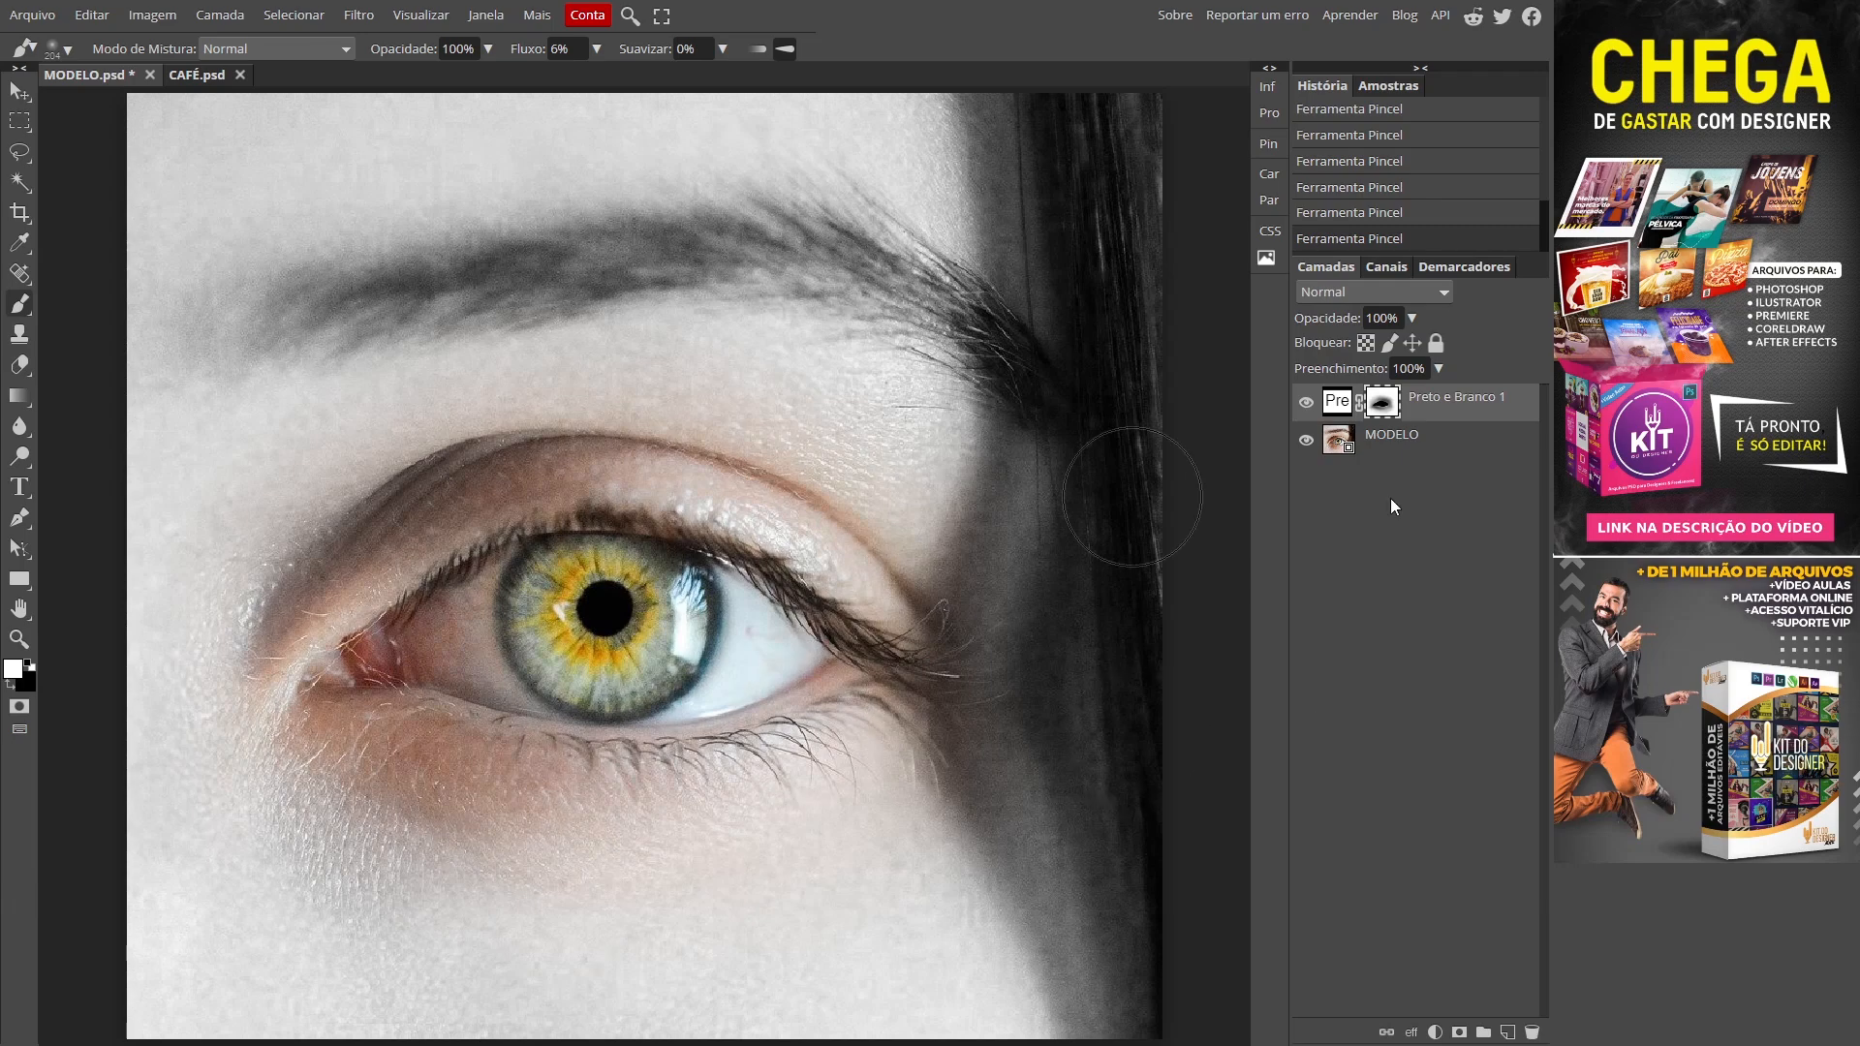
left_click(191, 75)
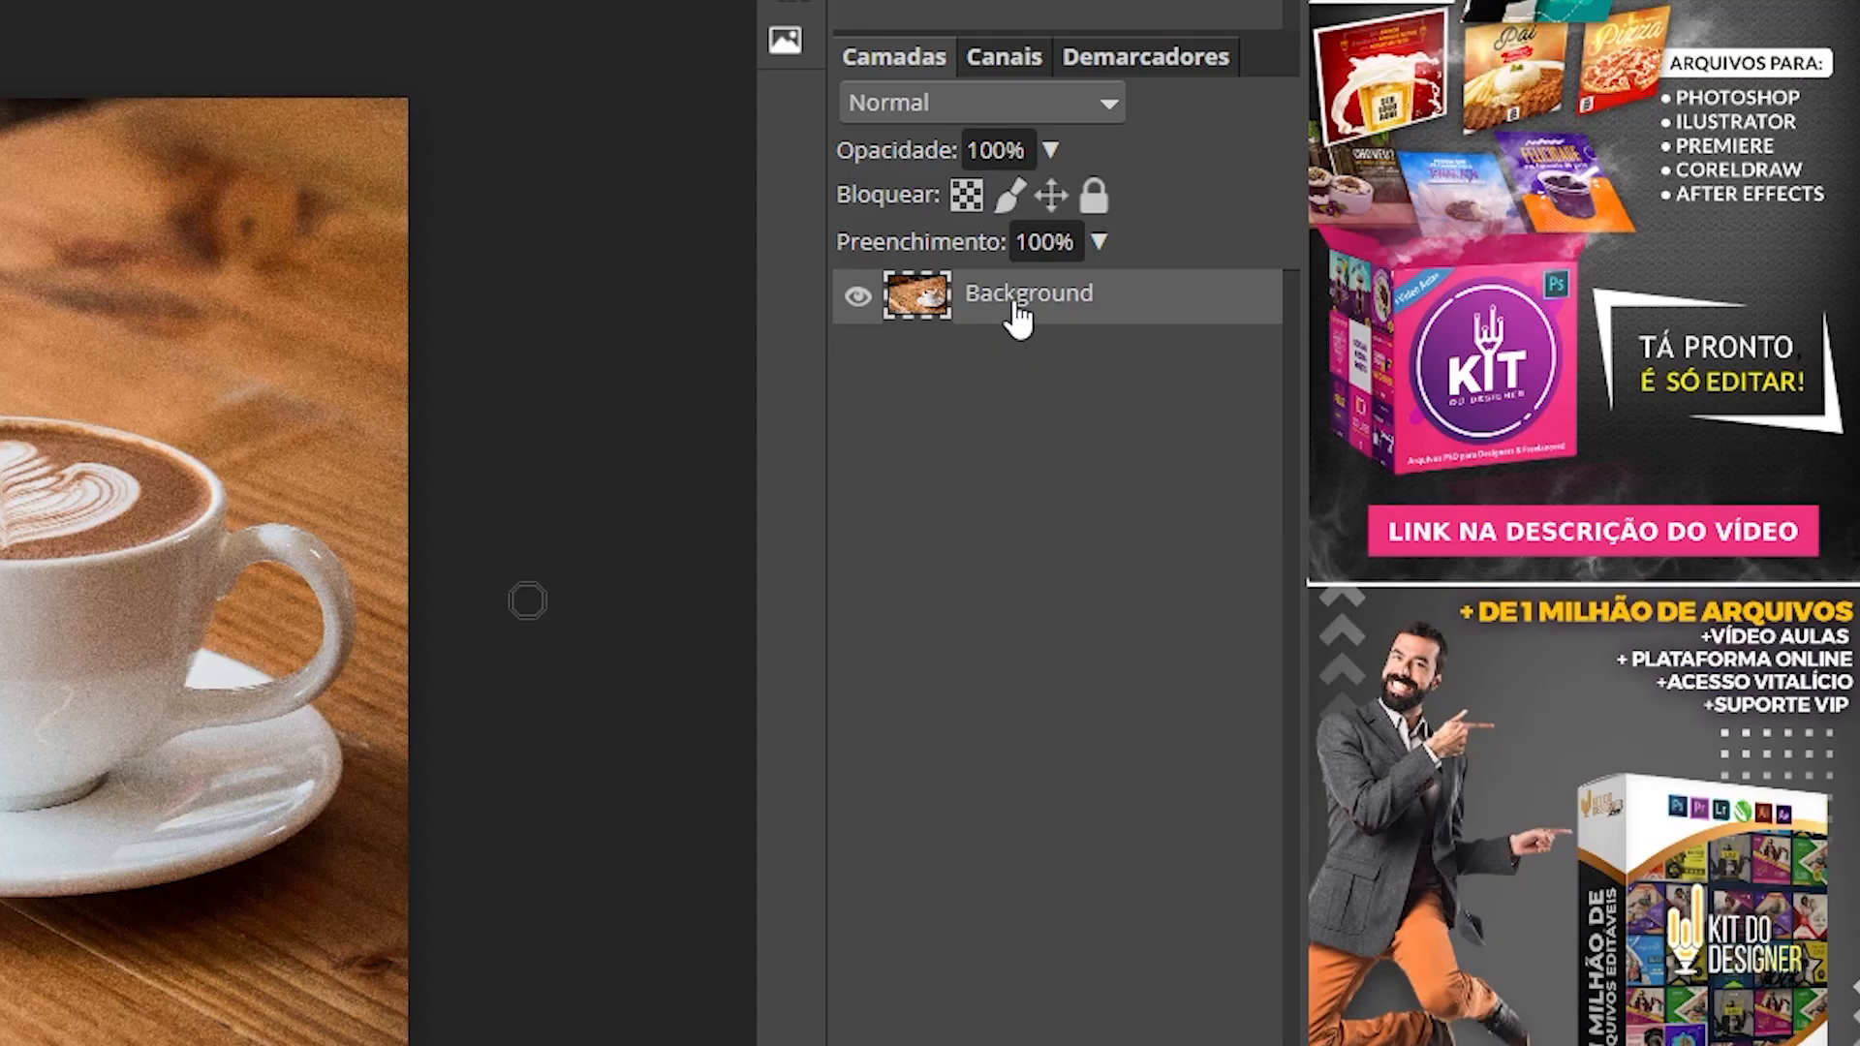
Step: Rename the coffee layer 'CAFÉ', convert it to a smart object, and drag it into MODELO.psd
double_click(1017, 312)
type("CAFÉ")
key("Return")
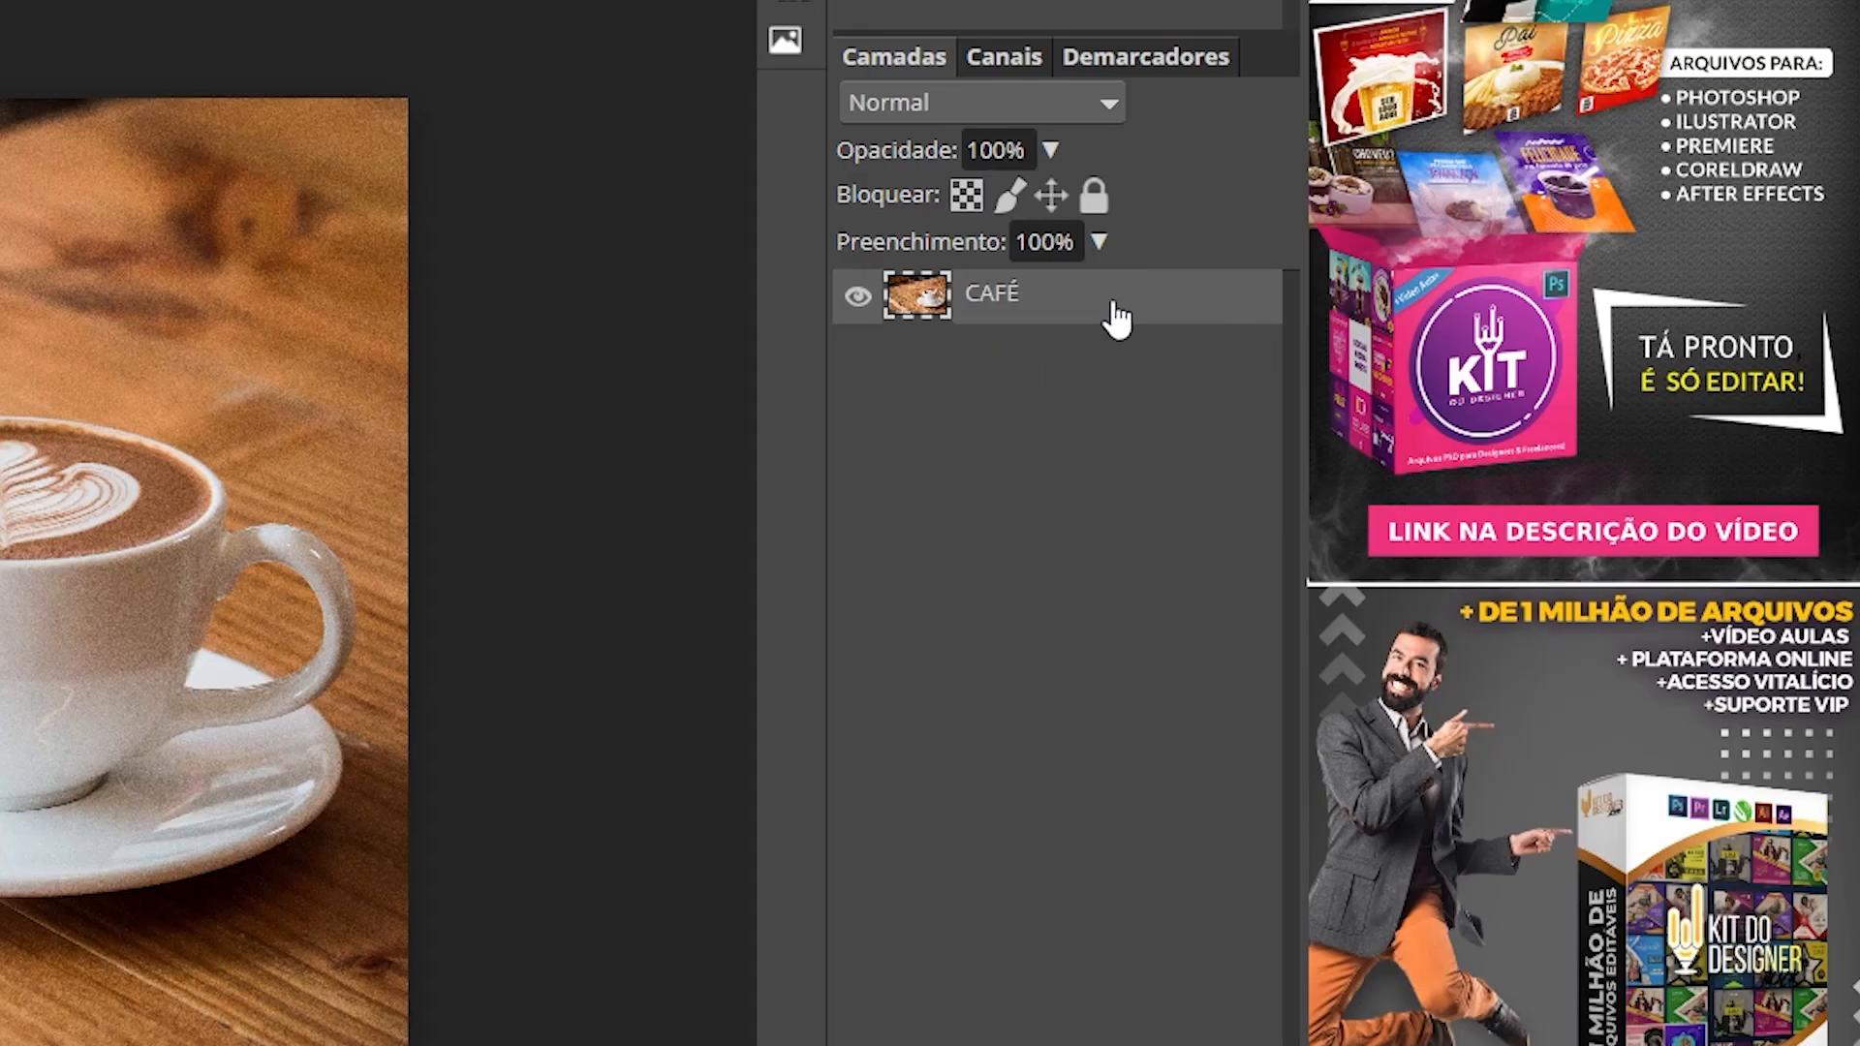
right_click(1077, 295)
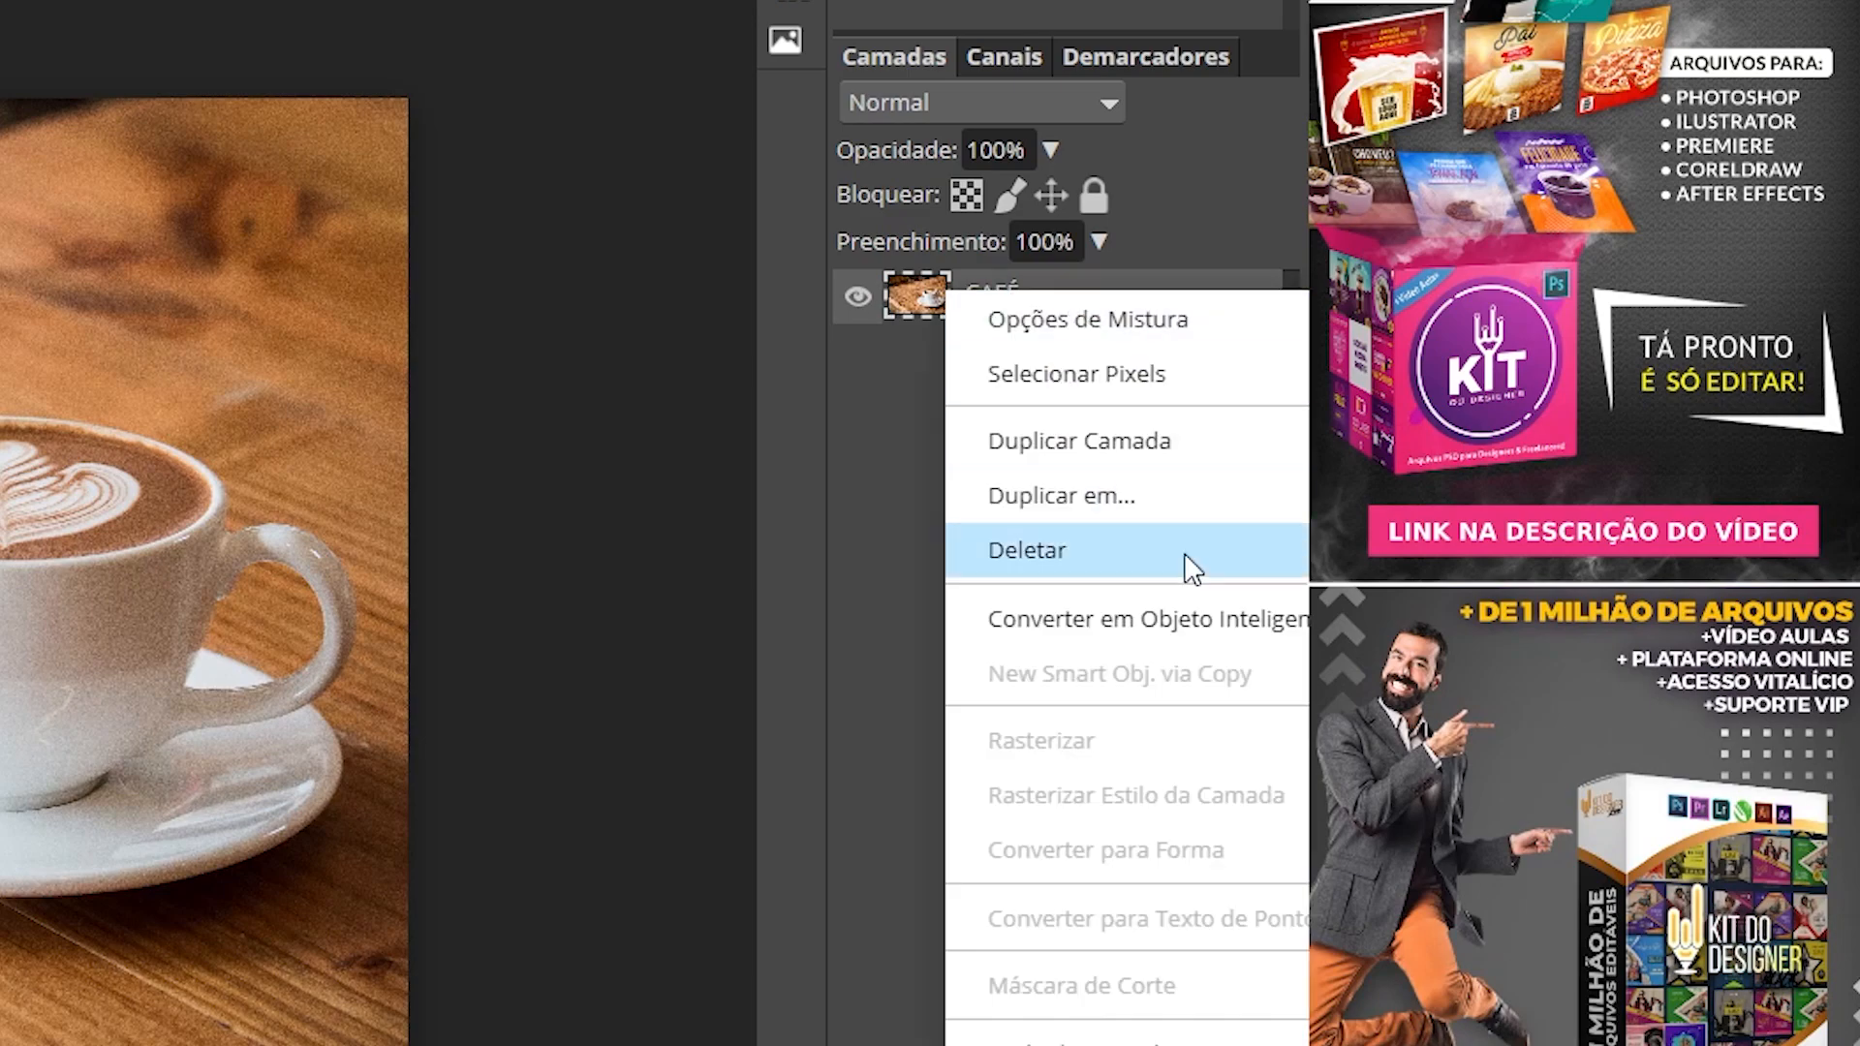
left_click(1182, 620)
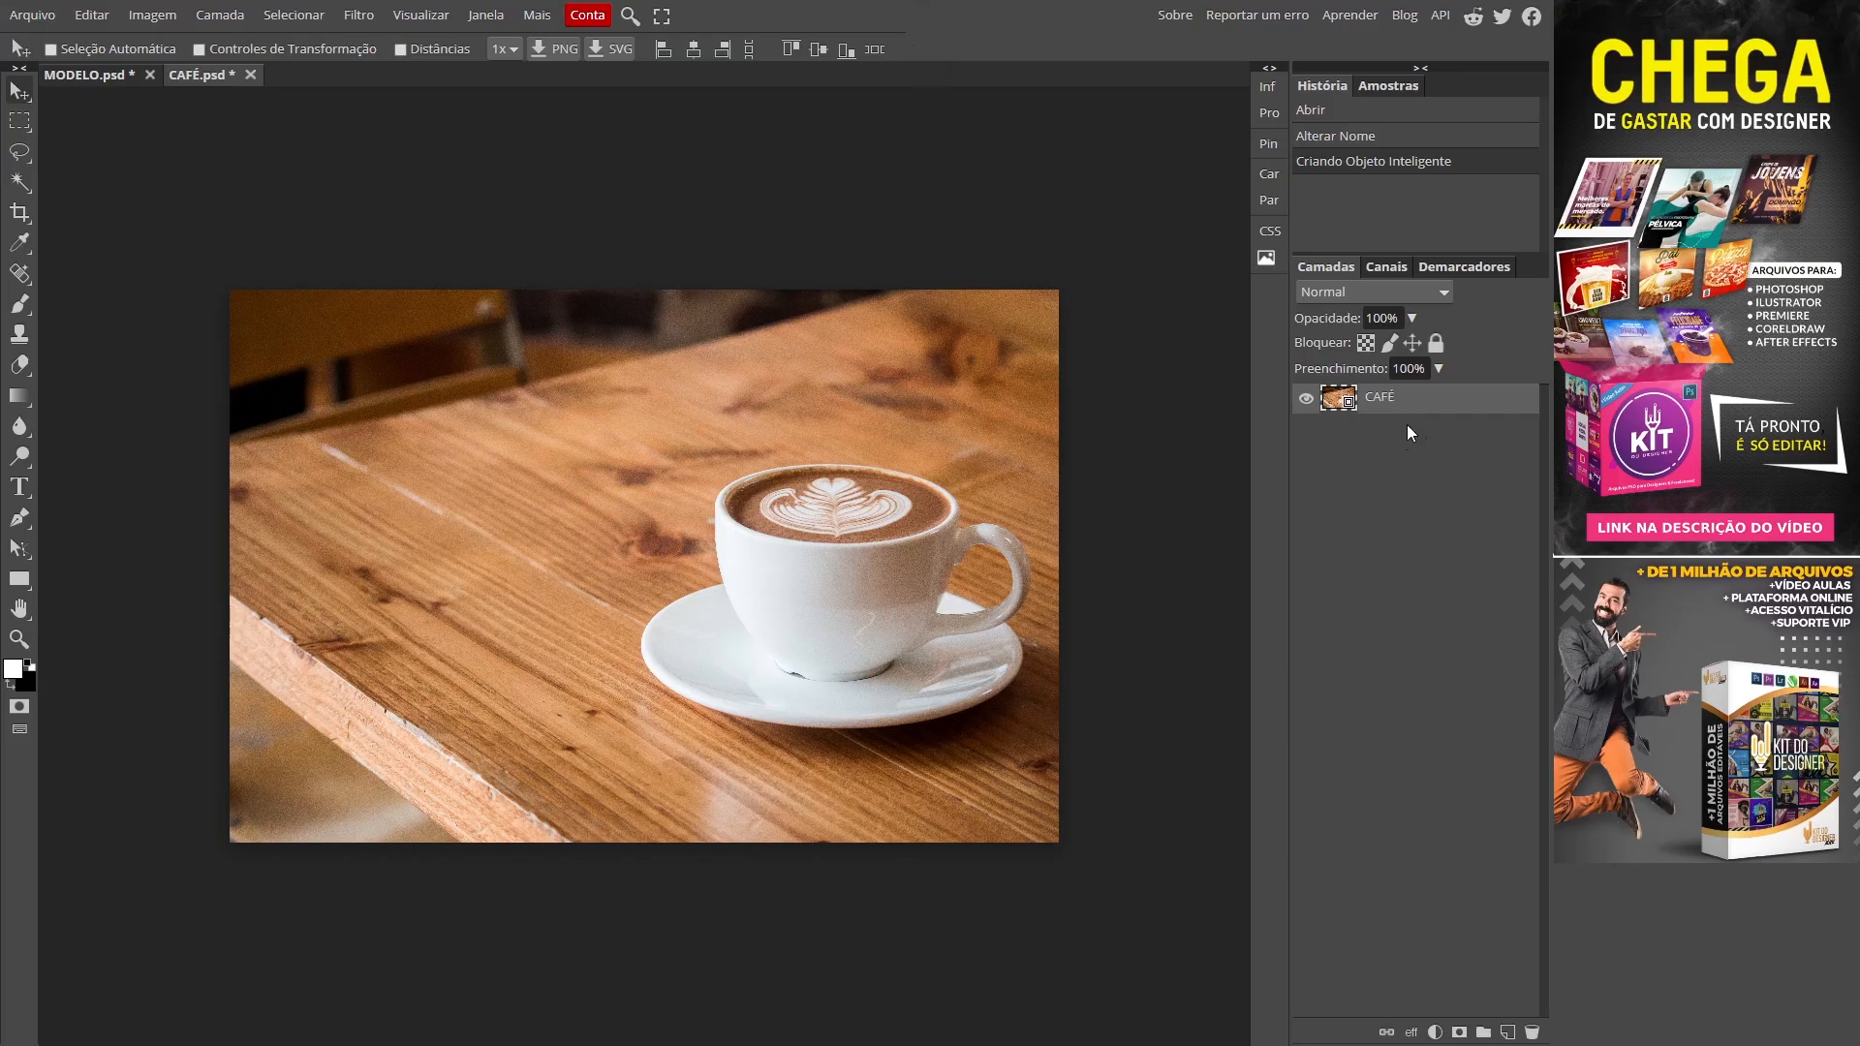
left_click_drag(1433, 415, 99, 89)
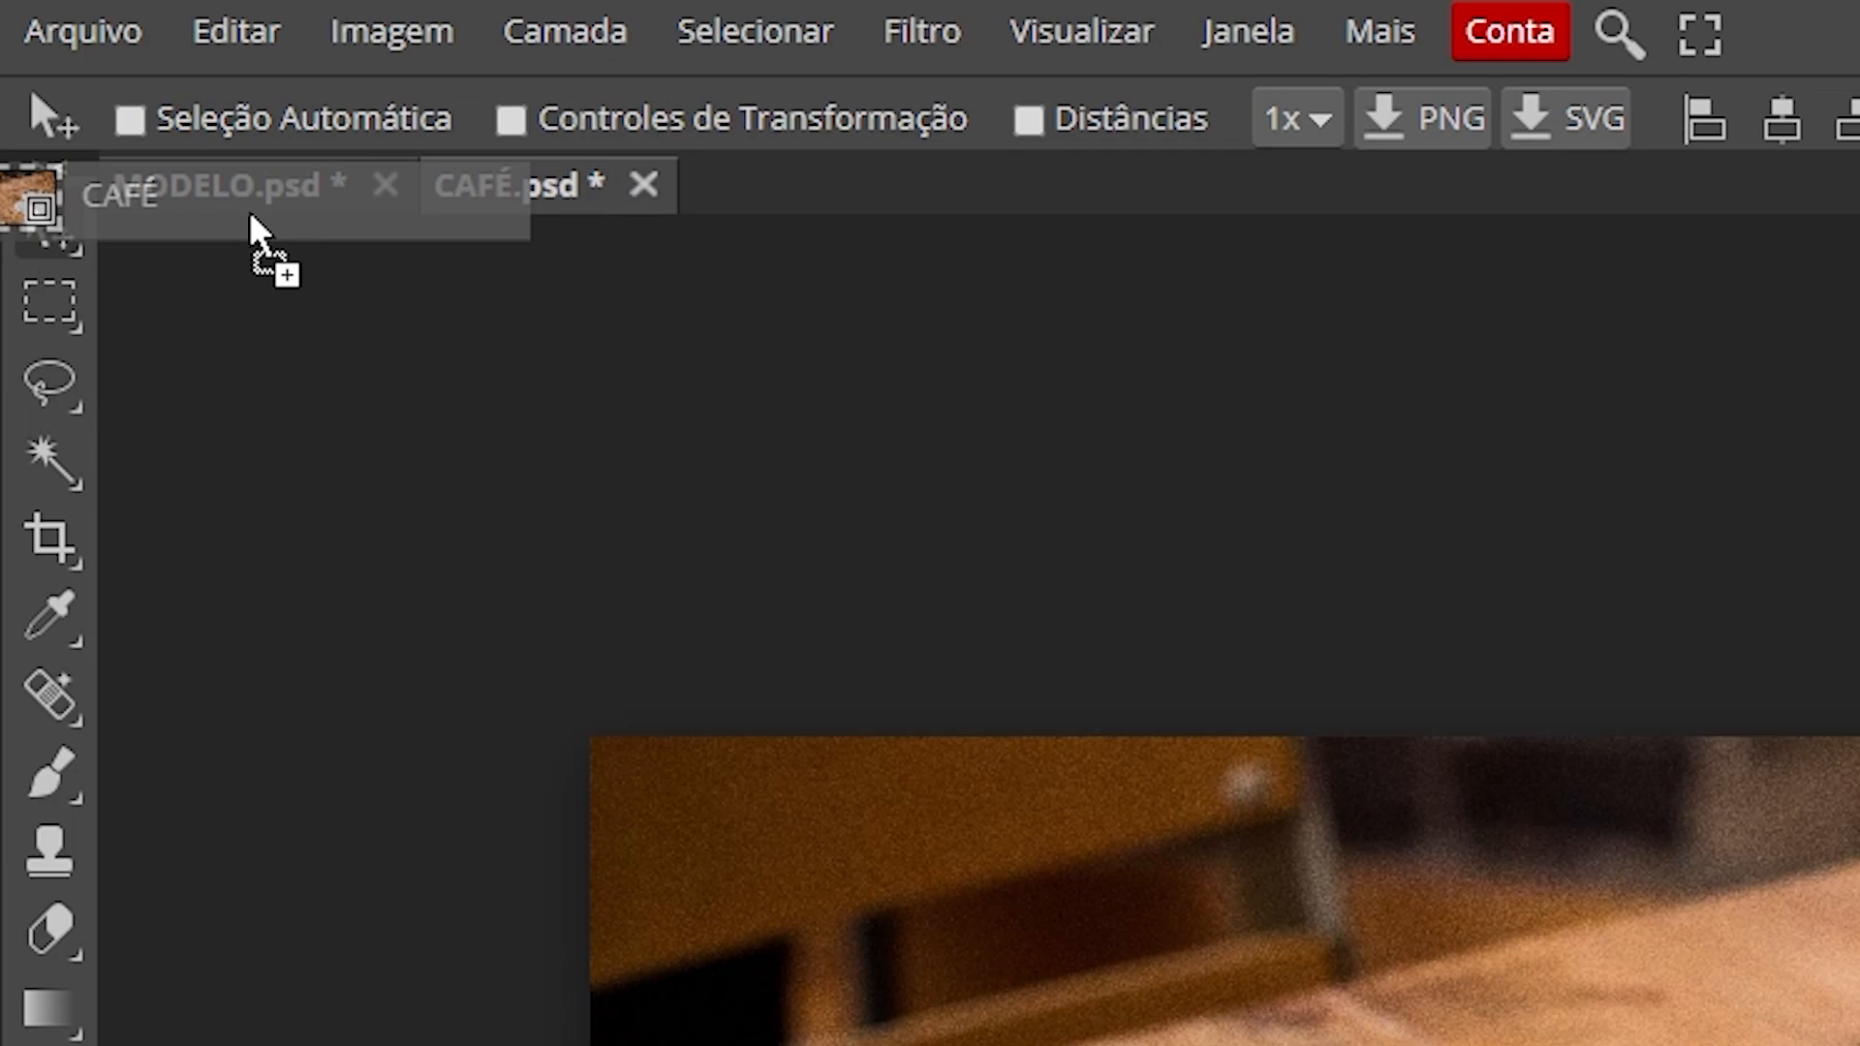
left_click_drag(250, 215, 250, 215)
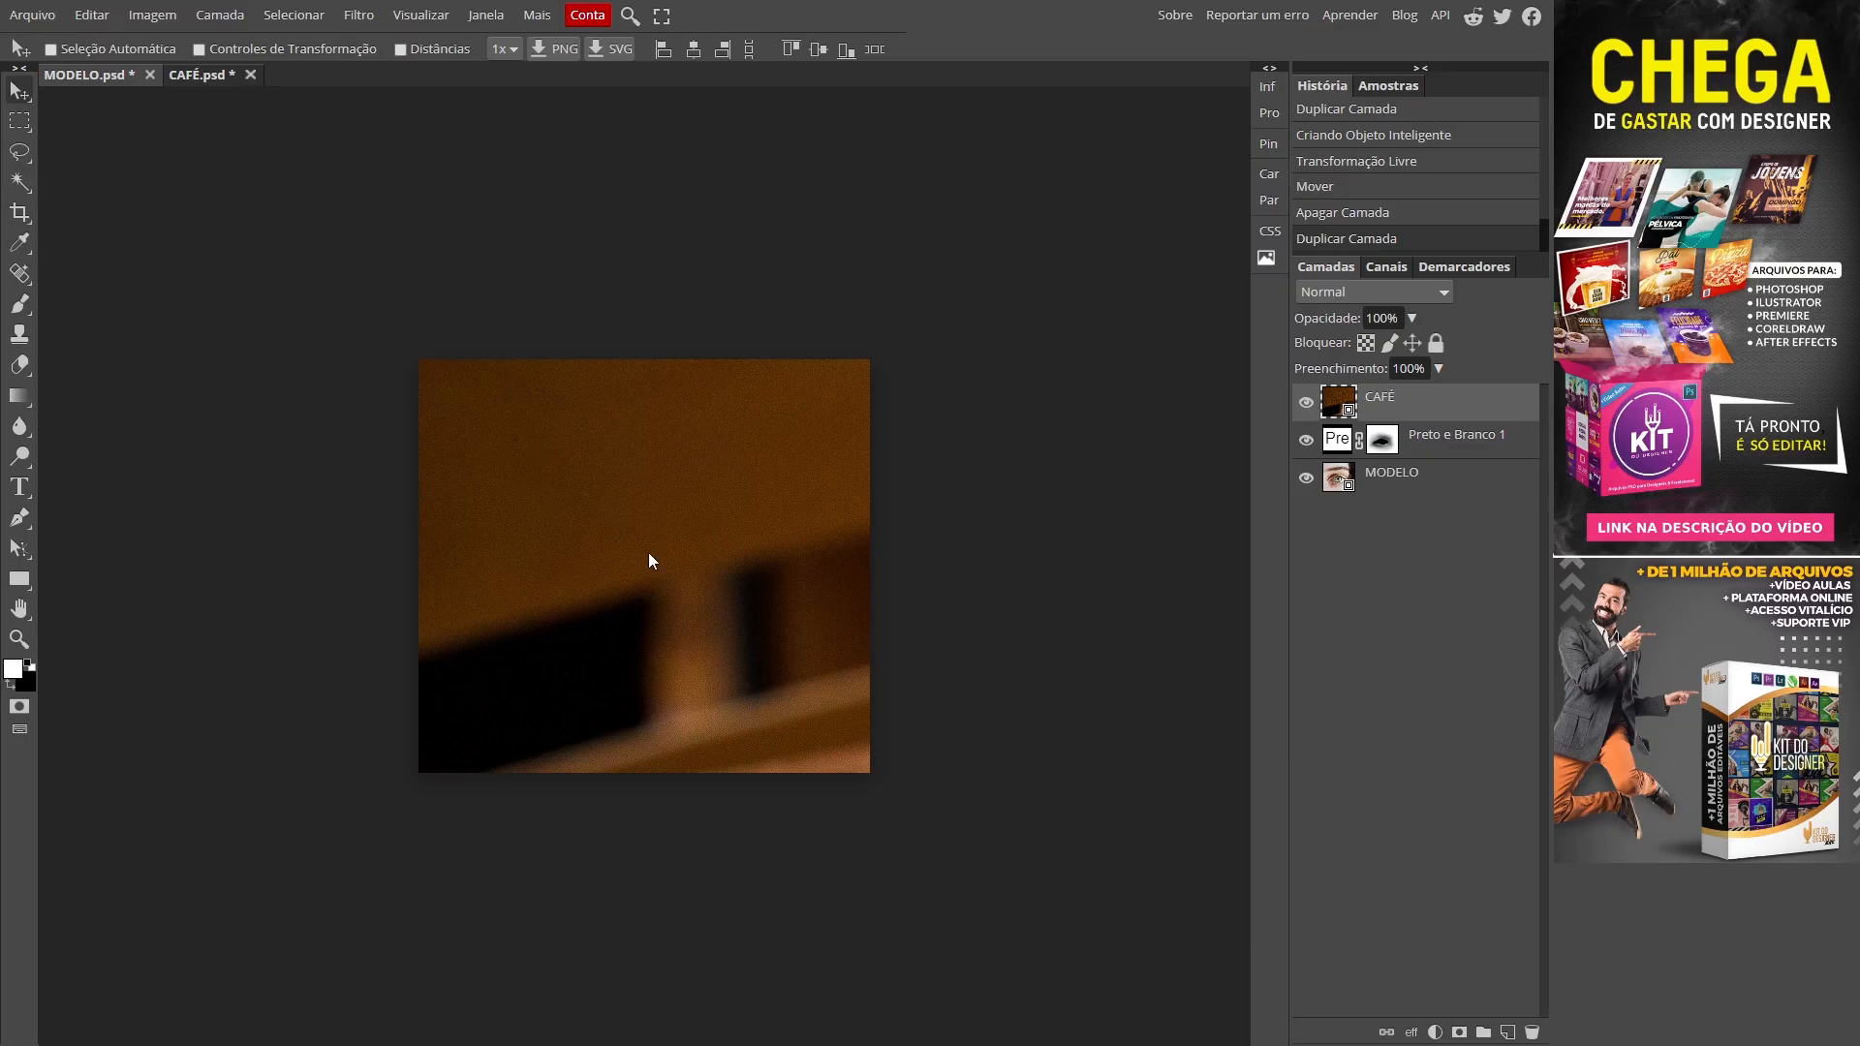
Step: Scale the CAFÉ coffee image down to about 9.72% of its size
key("ctrl+alt+t")
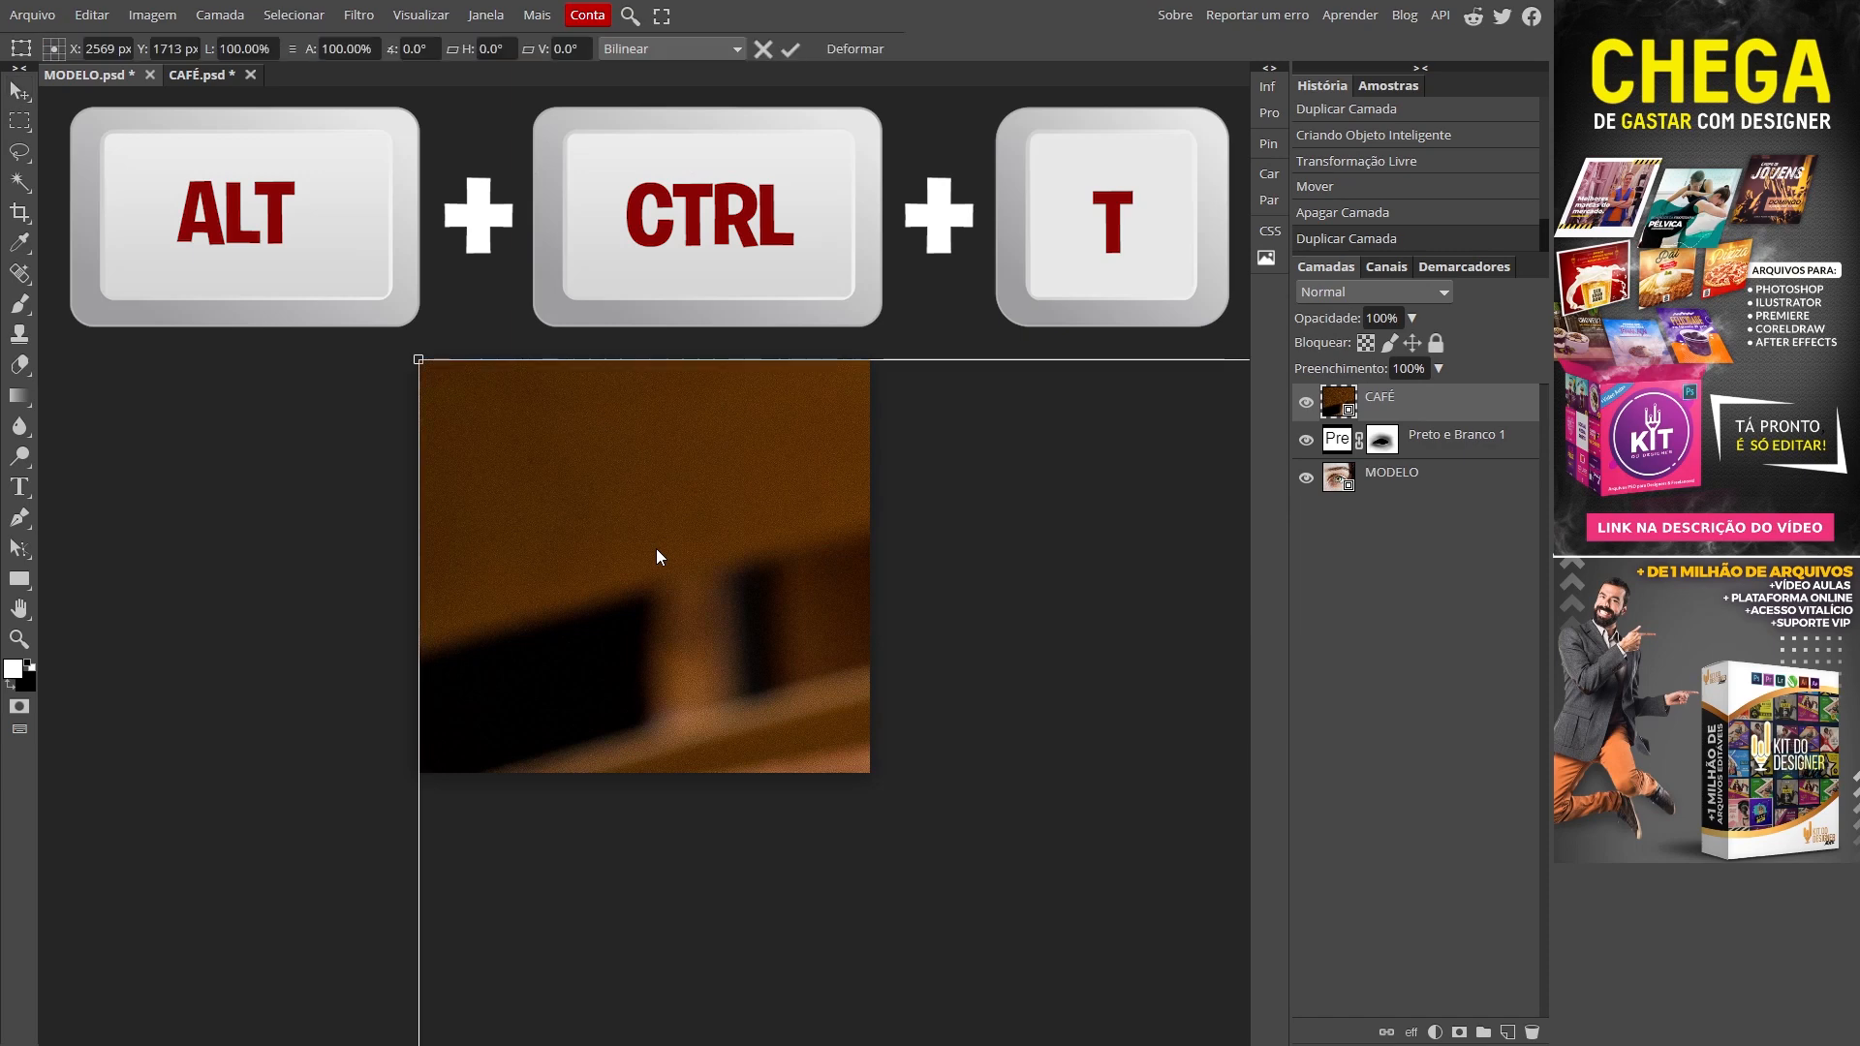
left_click_drag(419, 360, 990, 848)
left_click_drag(1038, 788, 893, 684)
left_click_drag(988, 837, 614, 657)
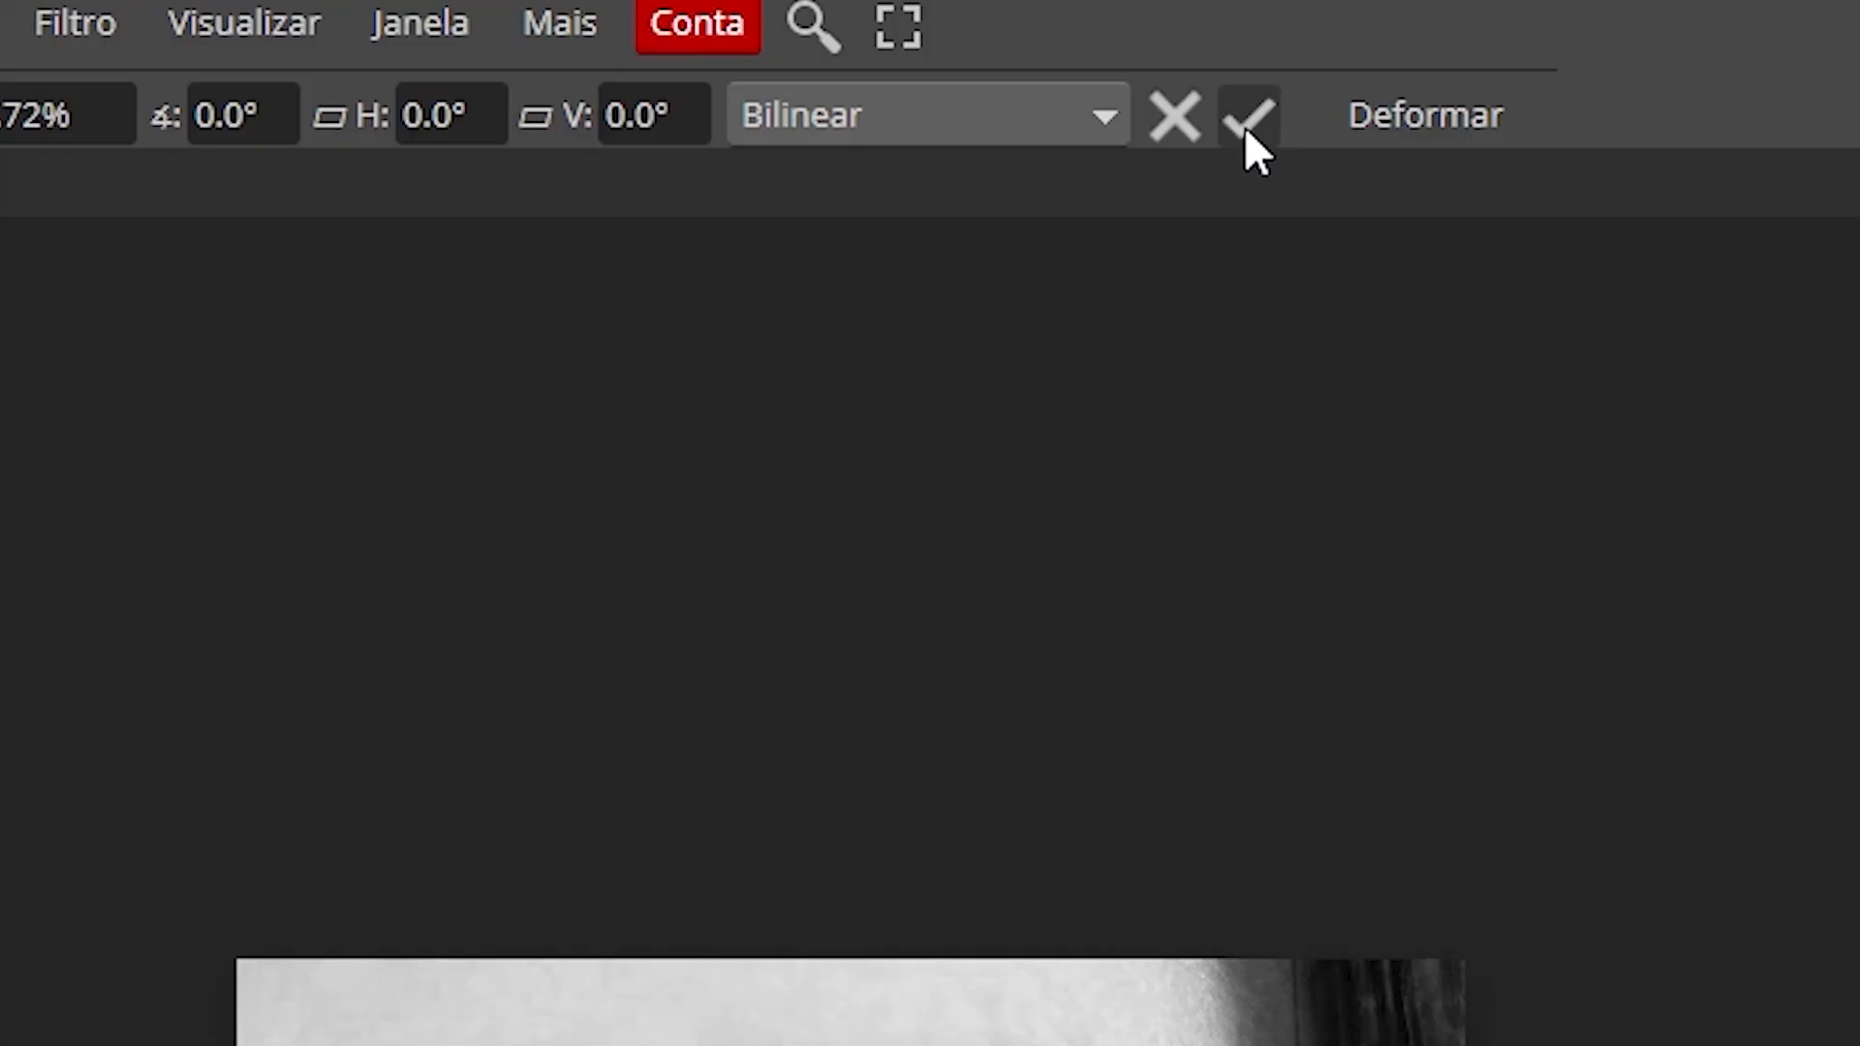
left_click(1247, 131)
Step: Position the coffee image over the eye and lower its layer opacity slightly
key("ctrl+0")
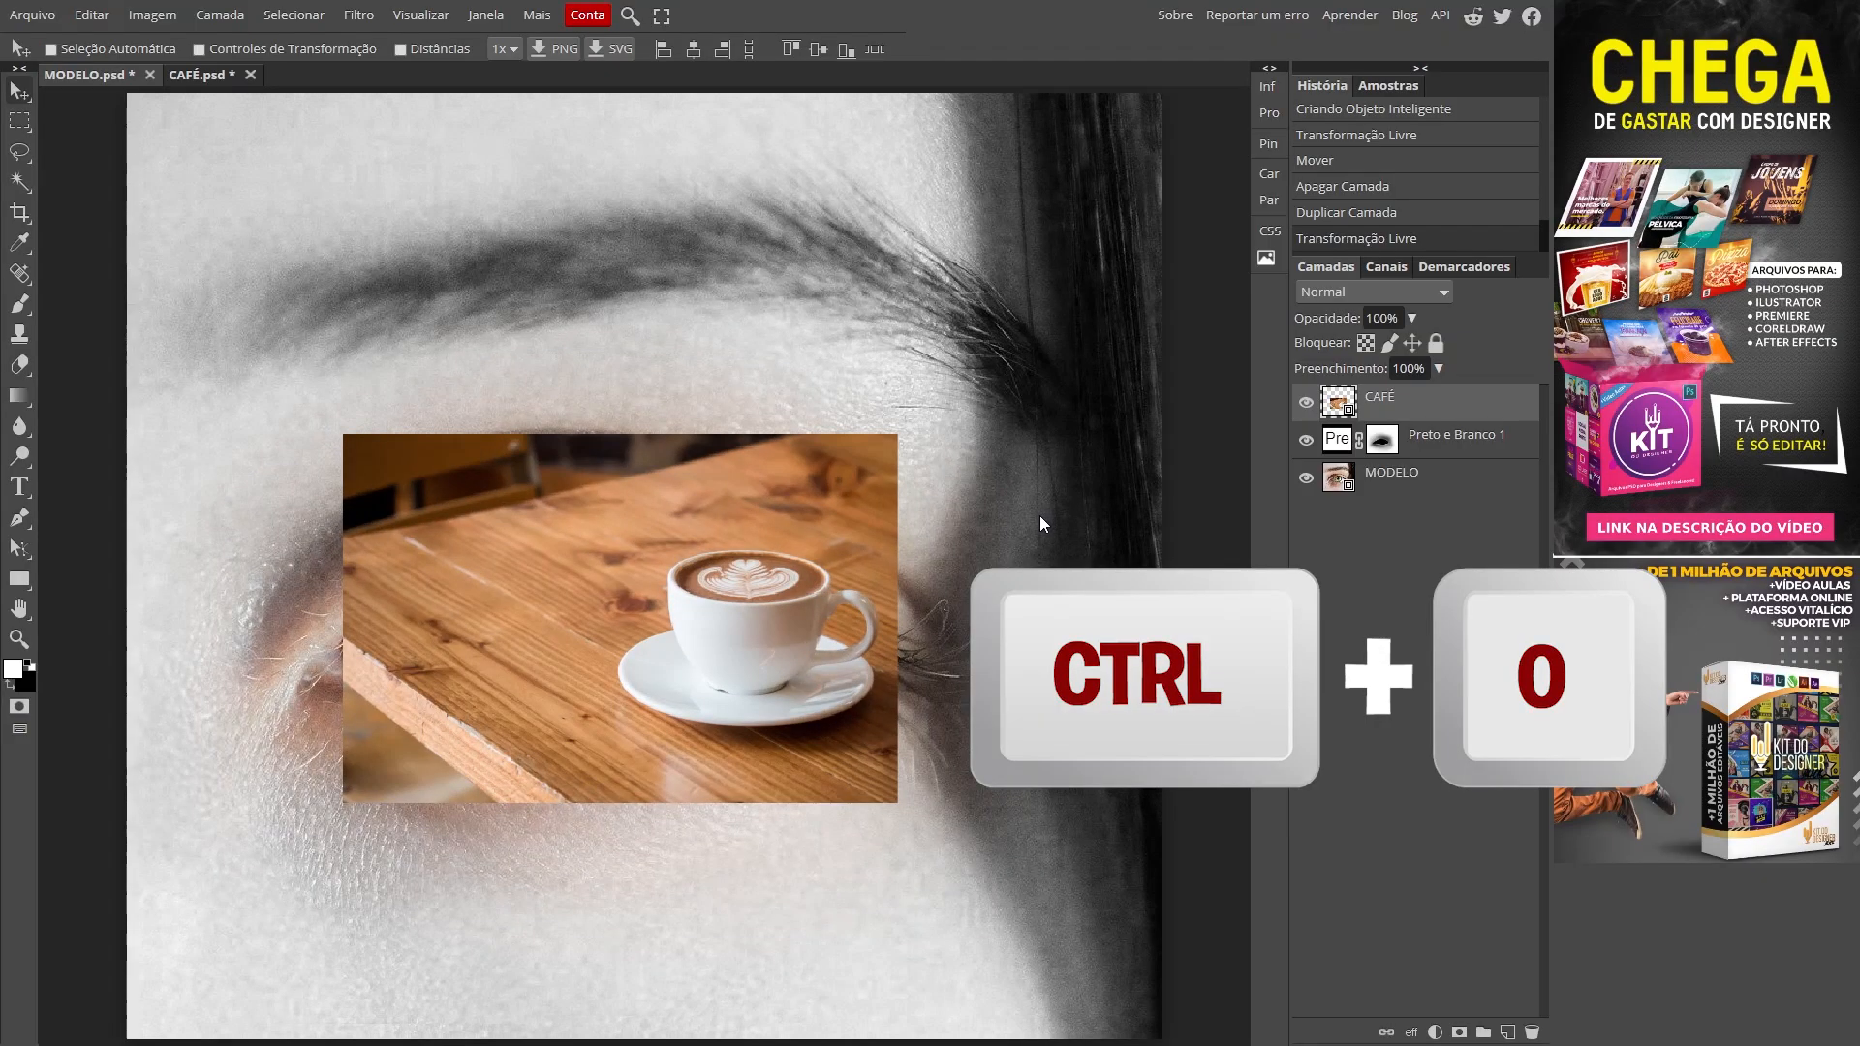
left_click_drag(637, 642, 601, 345)
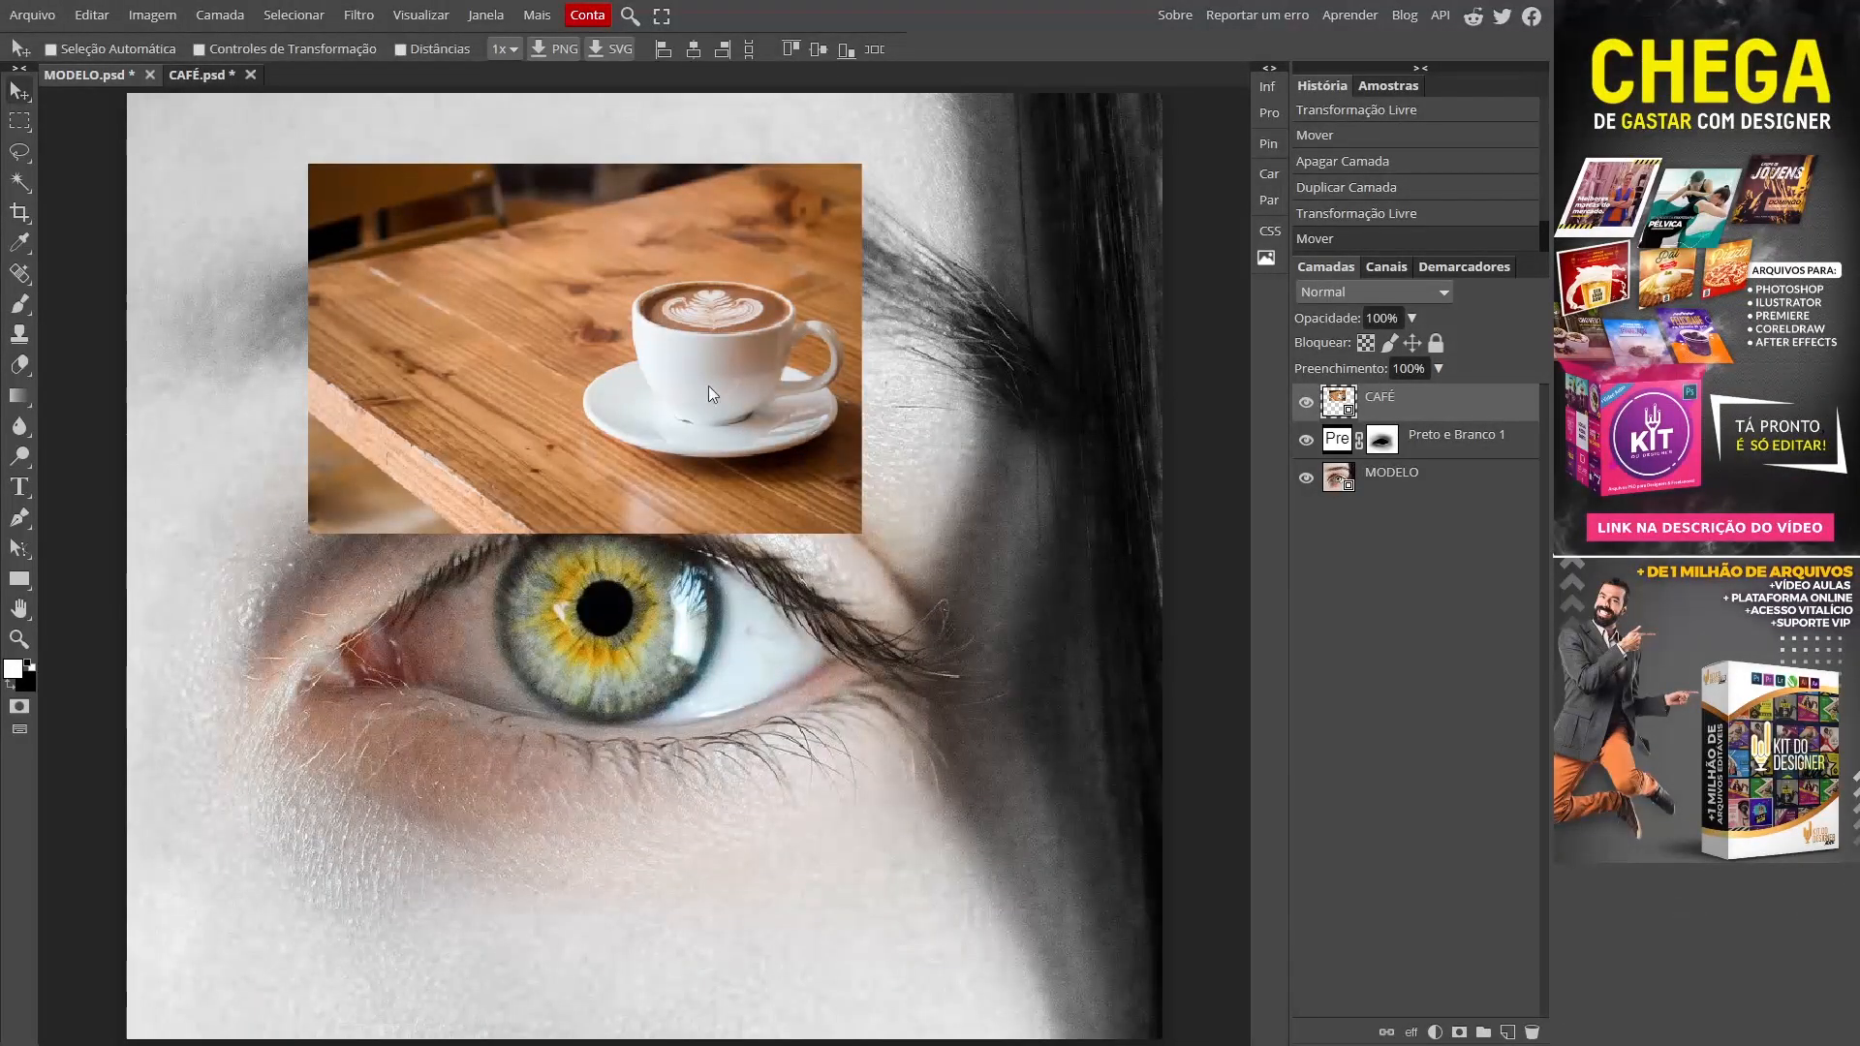
left_click_drag(575, 356, 618, 601)
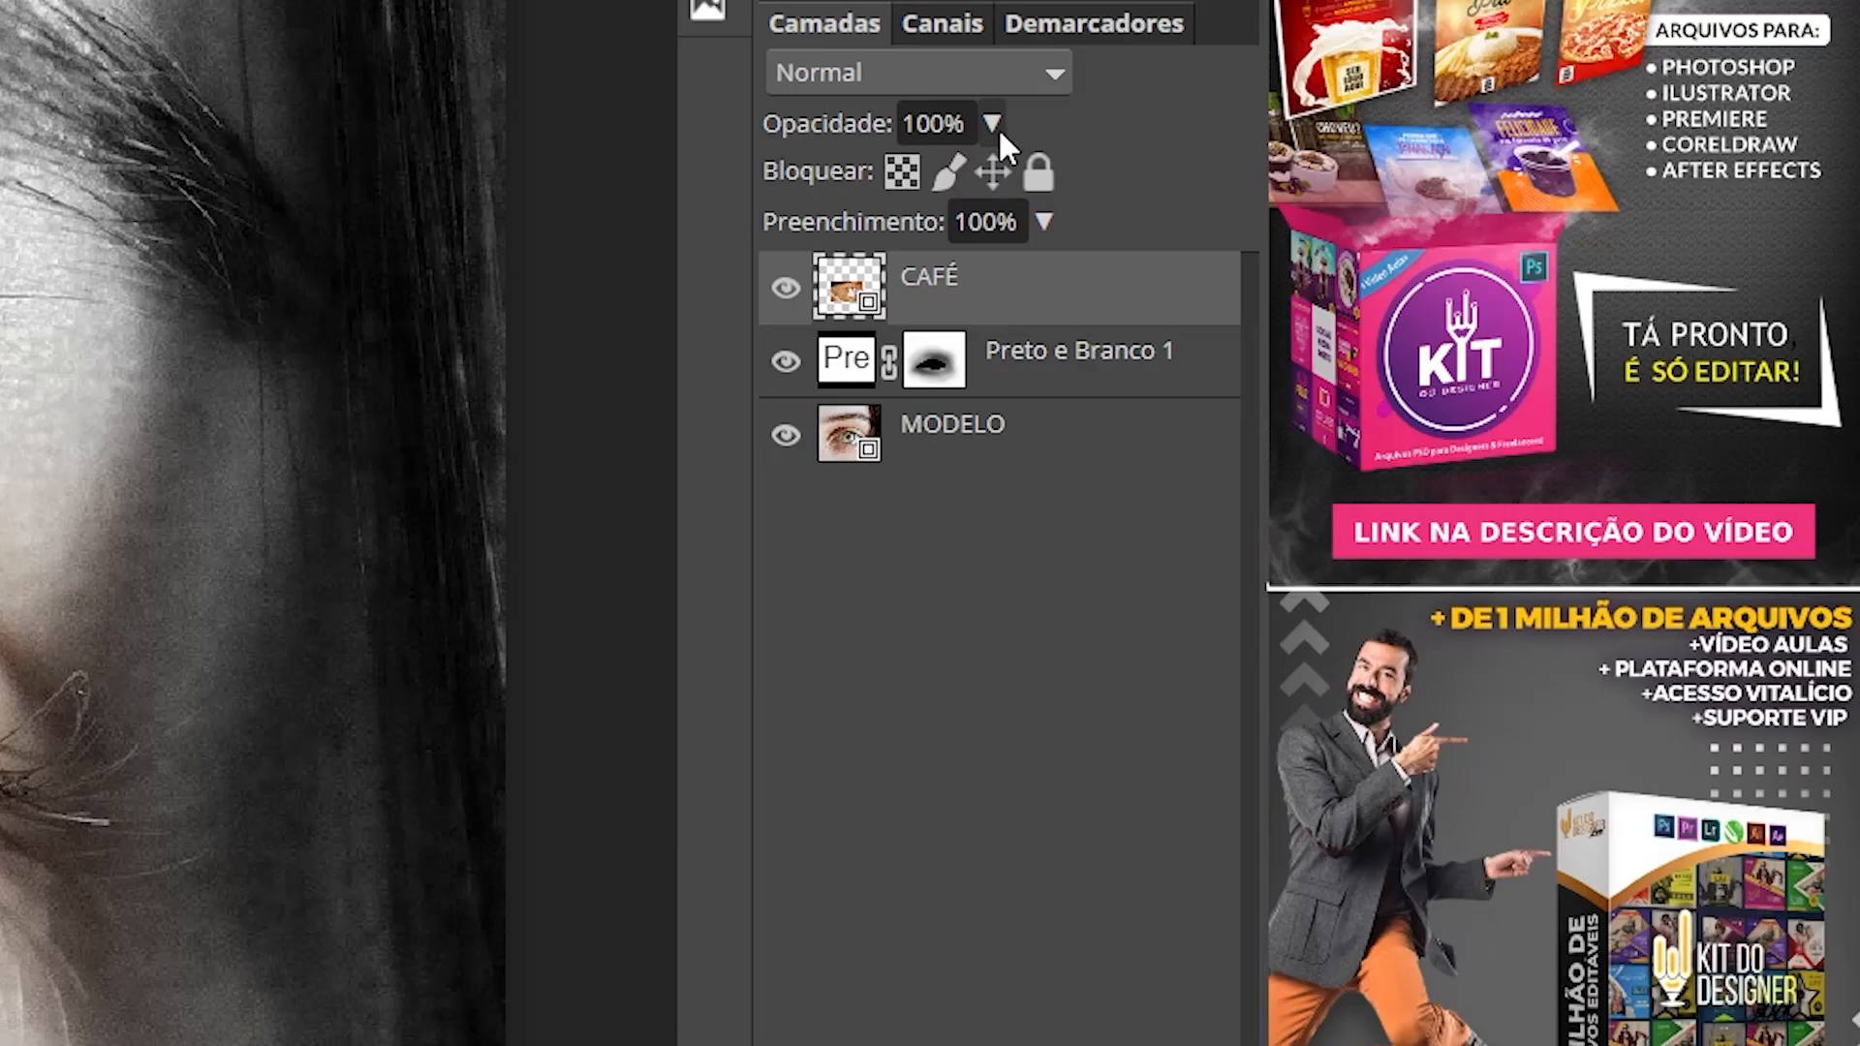
left_click(1412, 319)
left_click_drag(1406, 347, 1400, 345)
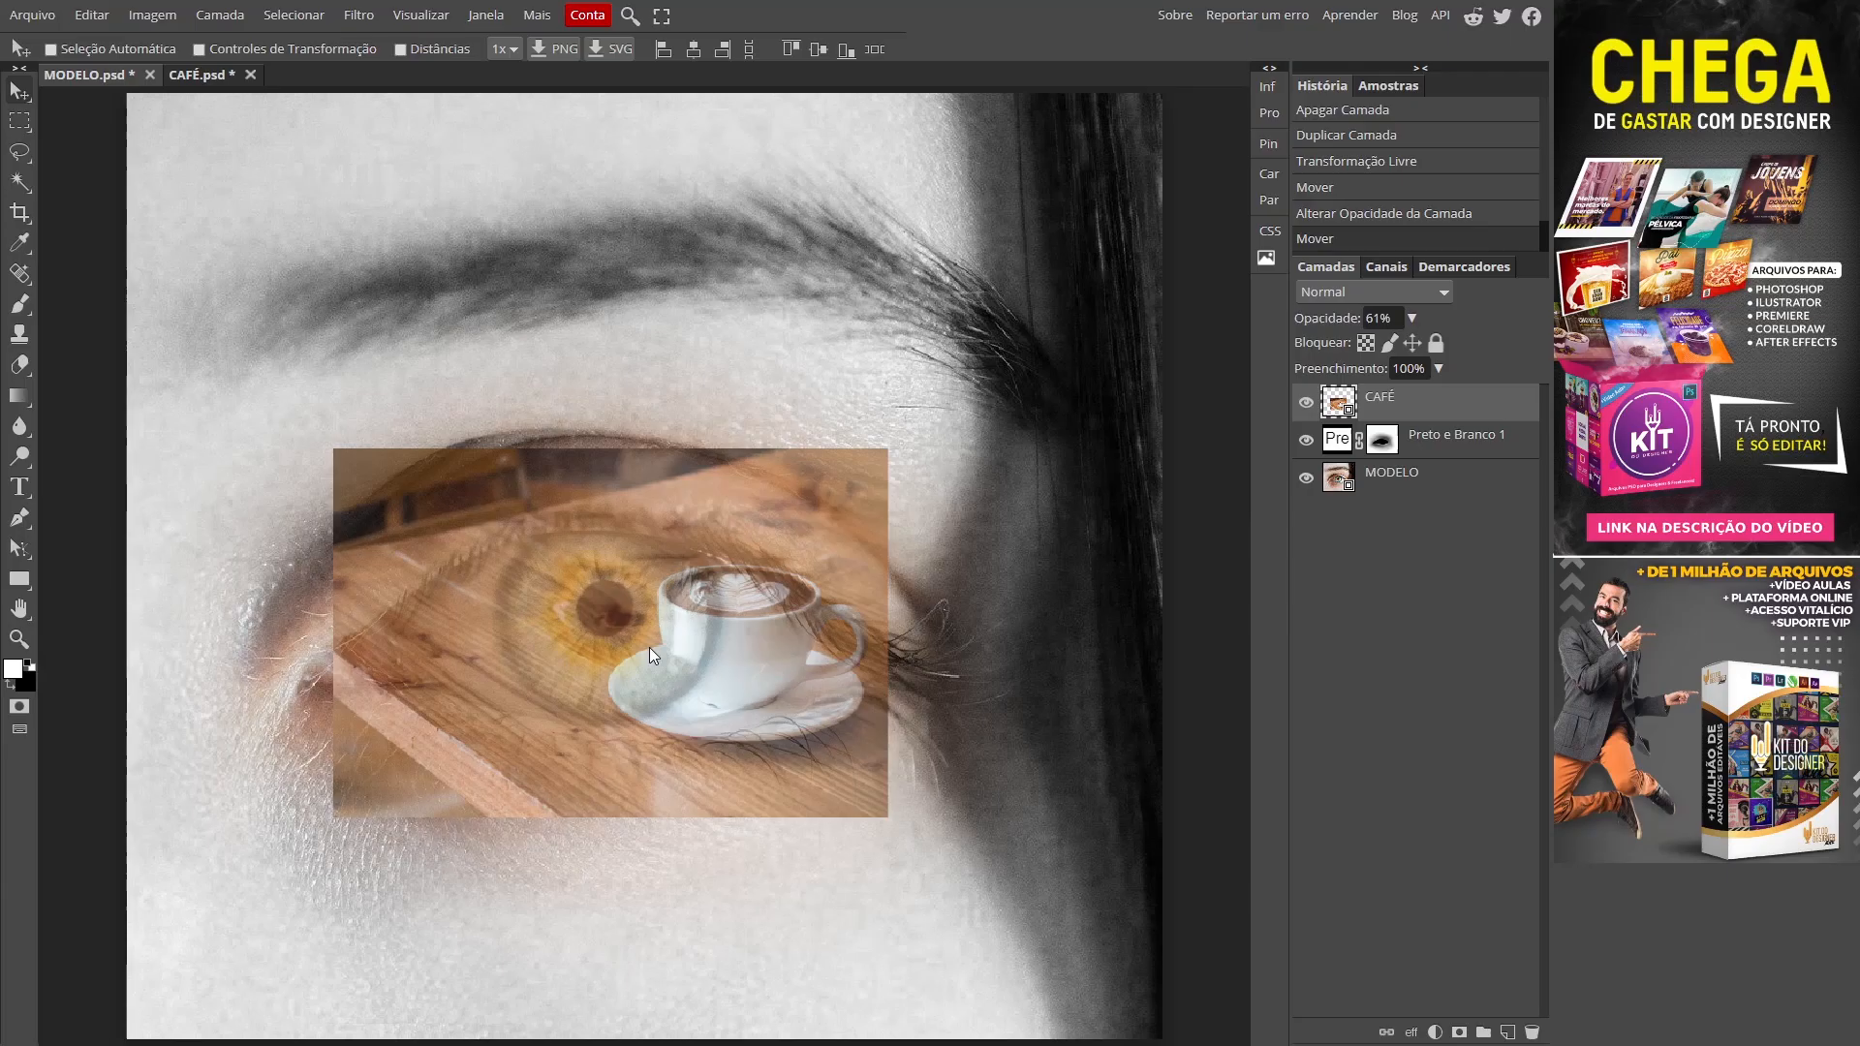
left_click_drag(649, 647, 635, 647)
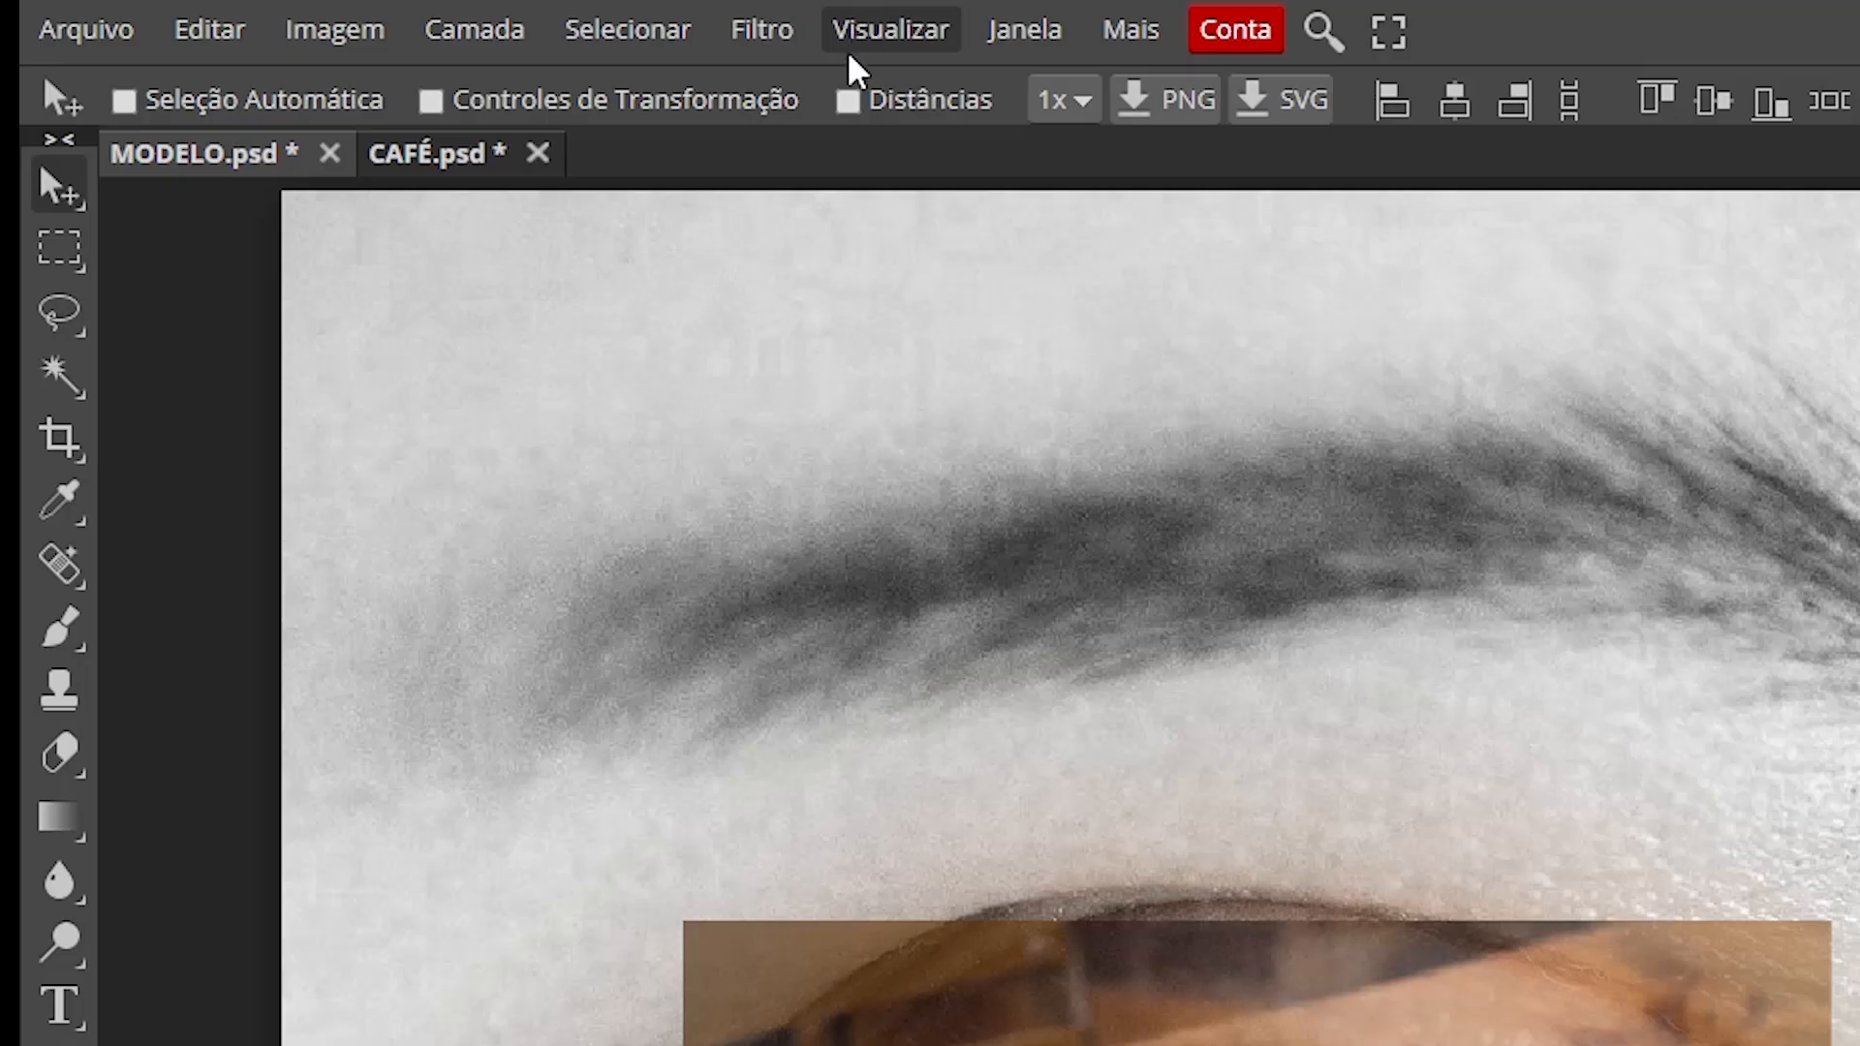
Step: Apply a Sucção (pinch) filter with Quantia -31% to the CAFÉ layer
left_click(764, 39)
mouse_move(1036, 496)
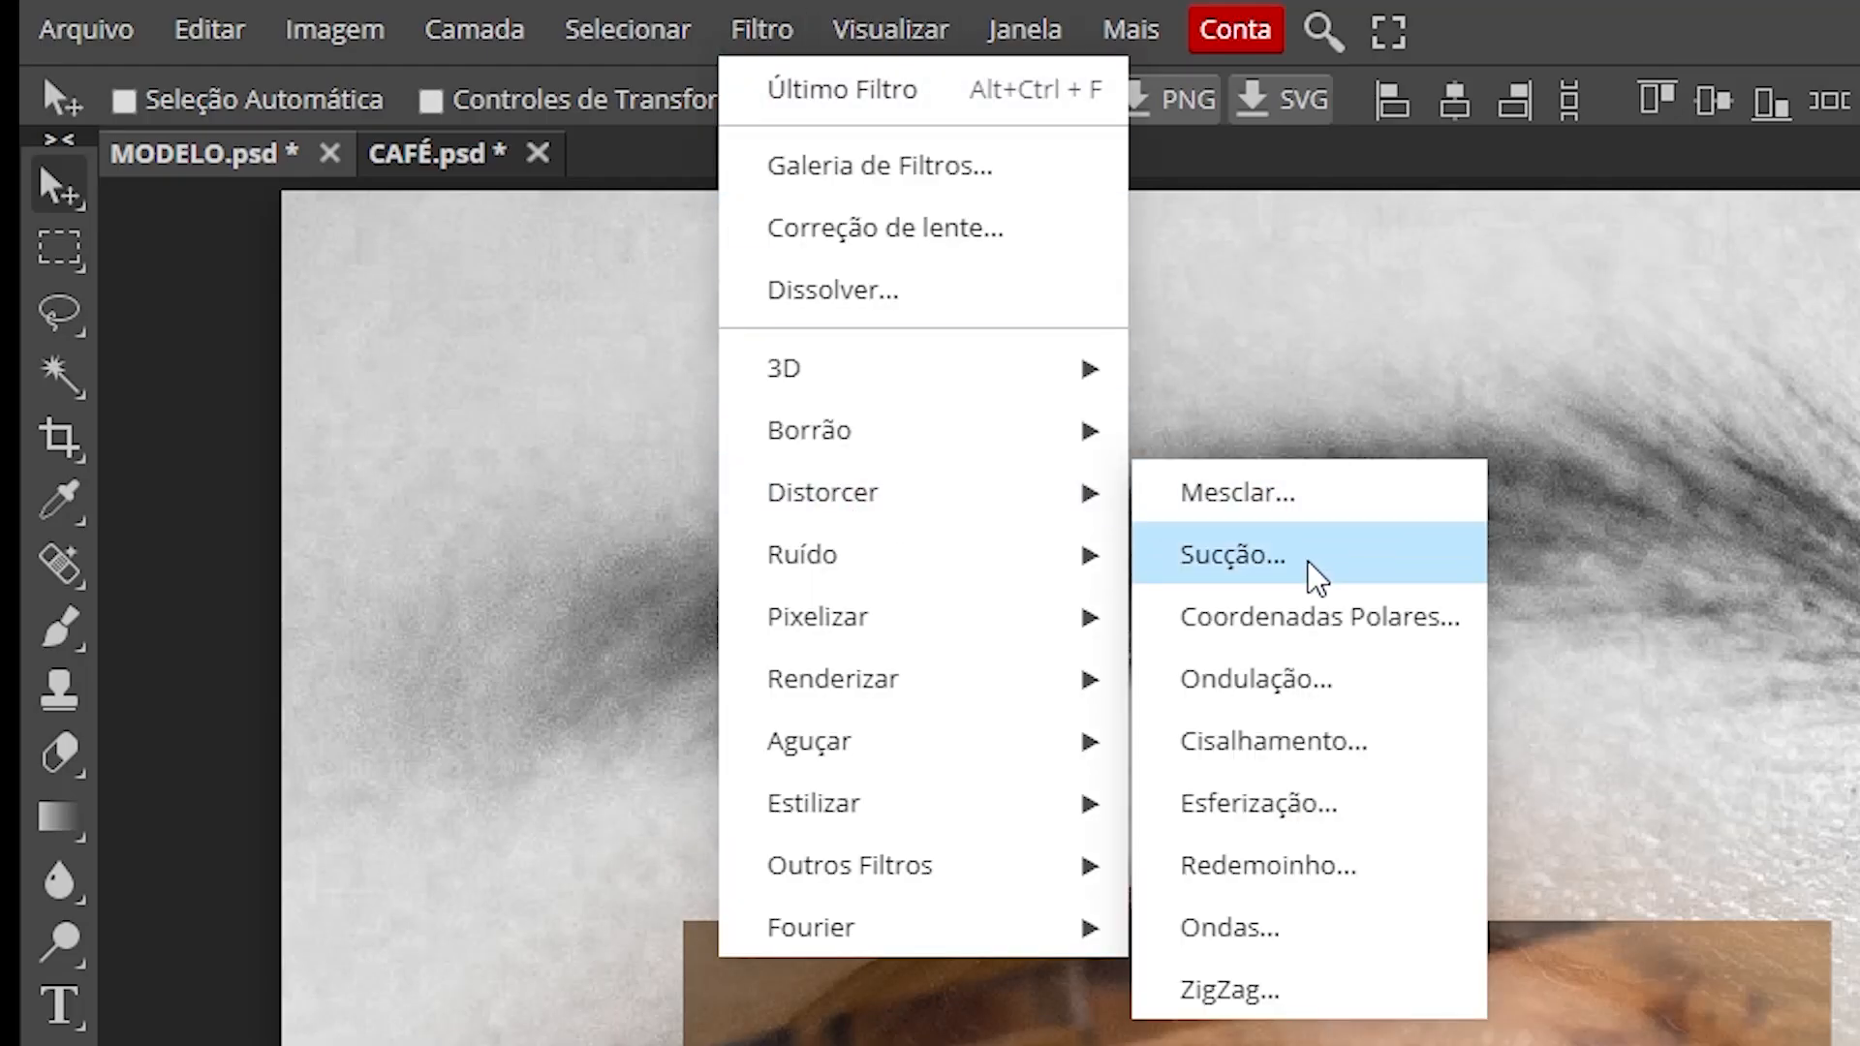
left_click(1308, 562)
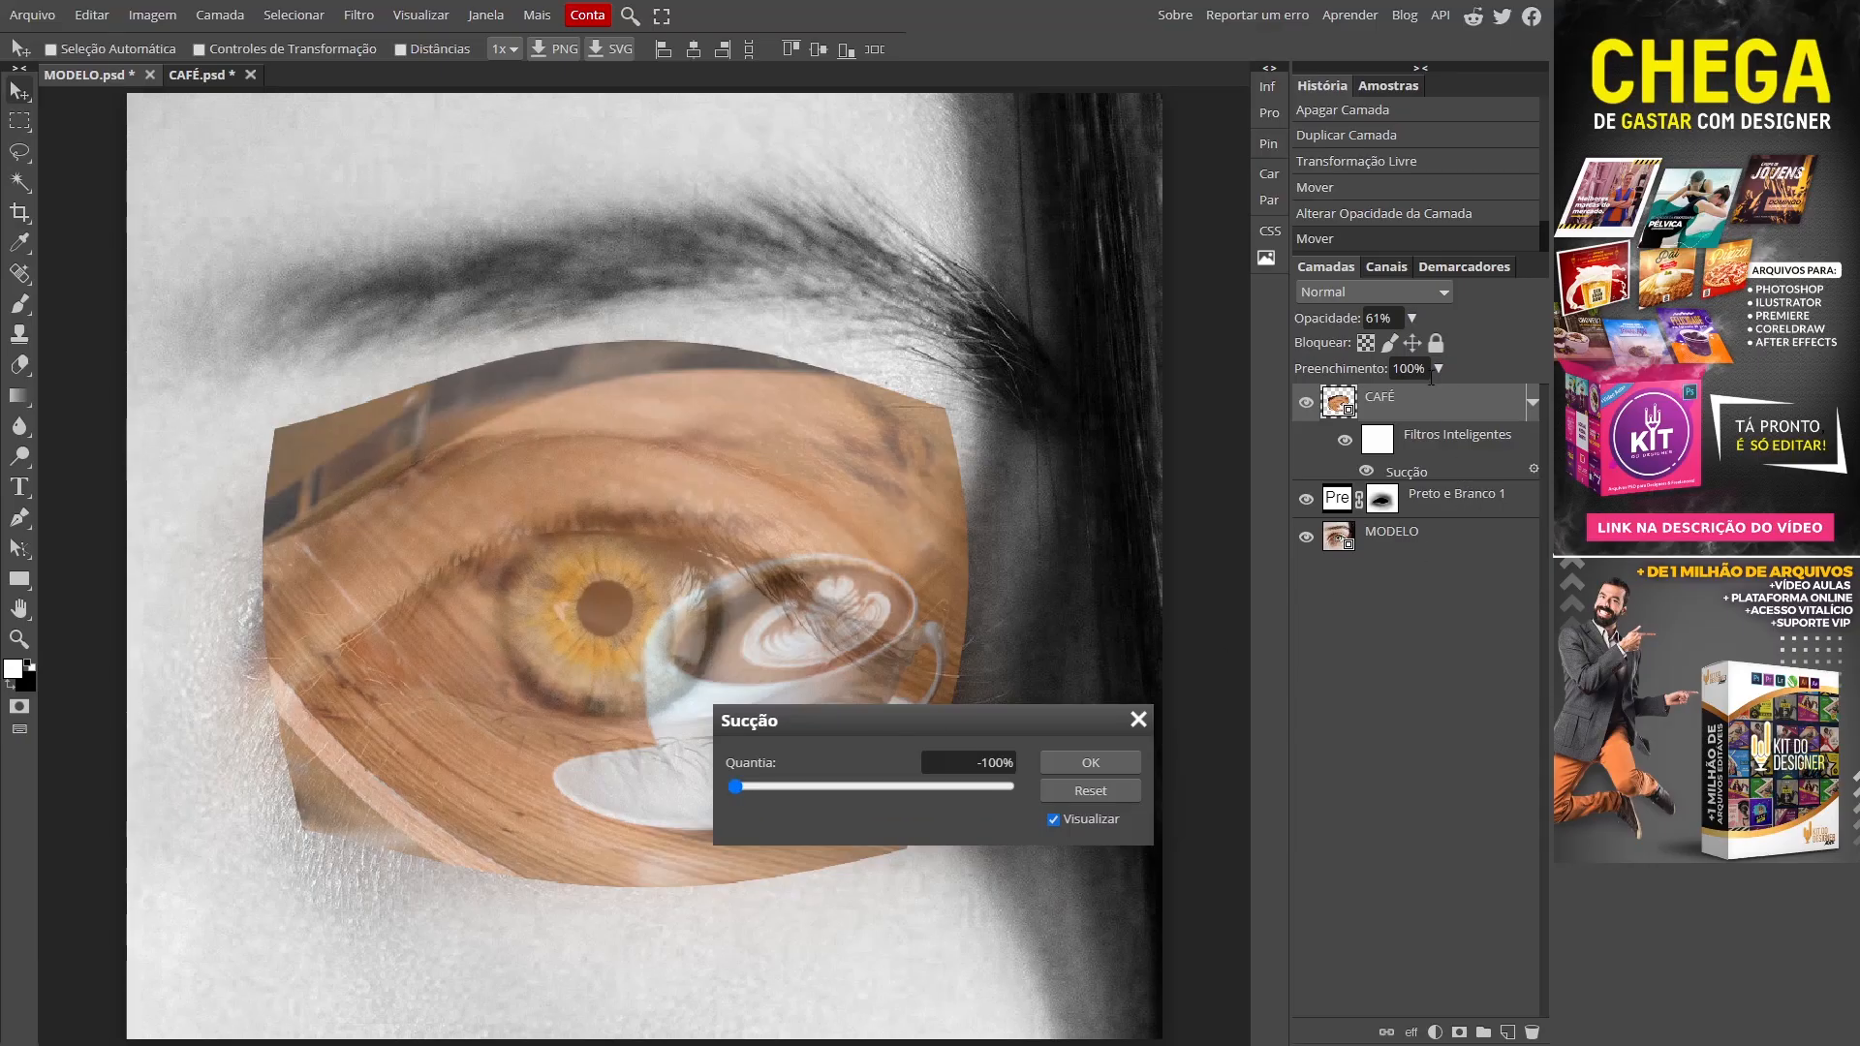
left_click_drag(927, 724, 601, 237)
left_click_drag(411, 287, 535, 314)
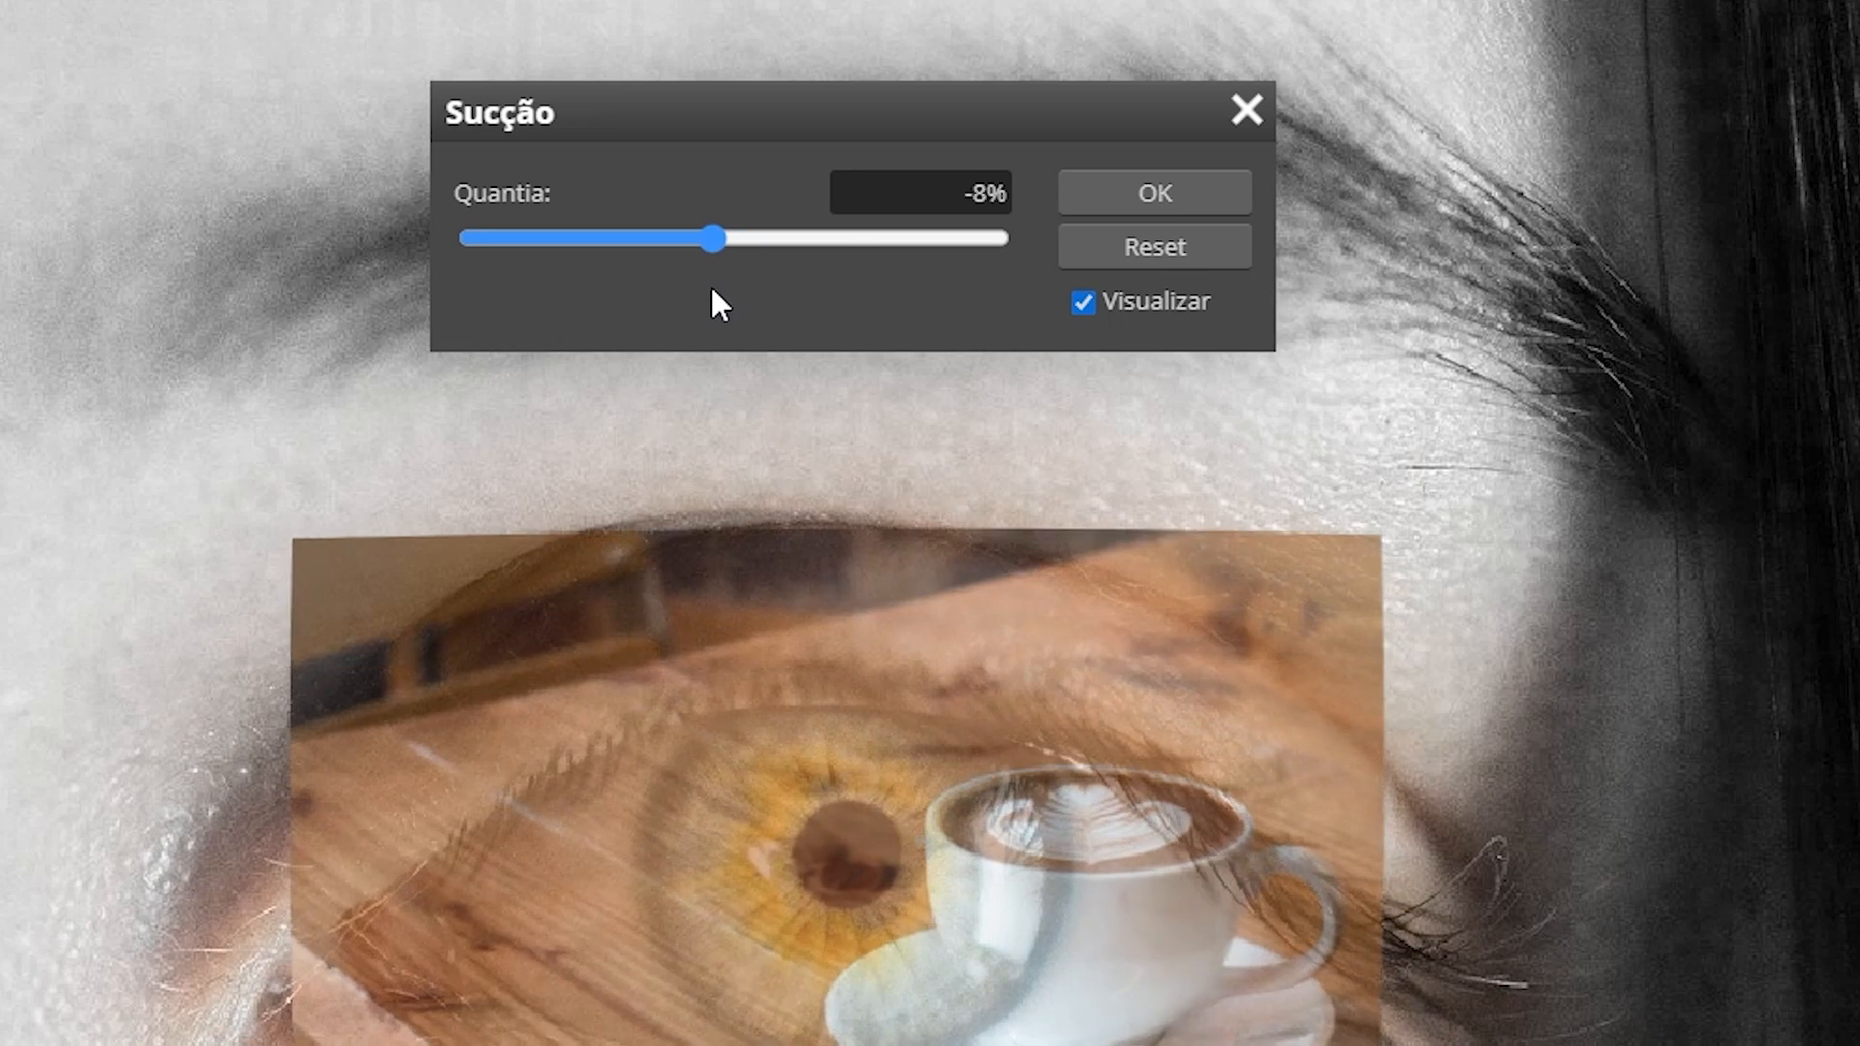
left_click_drag(712, 289, 654, 303)
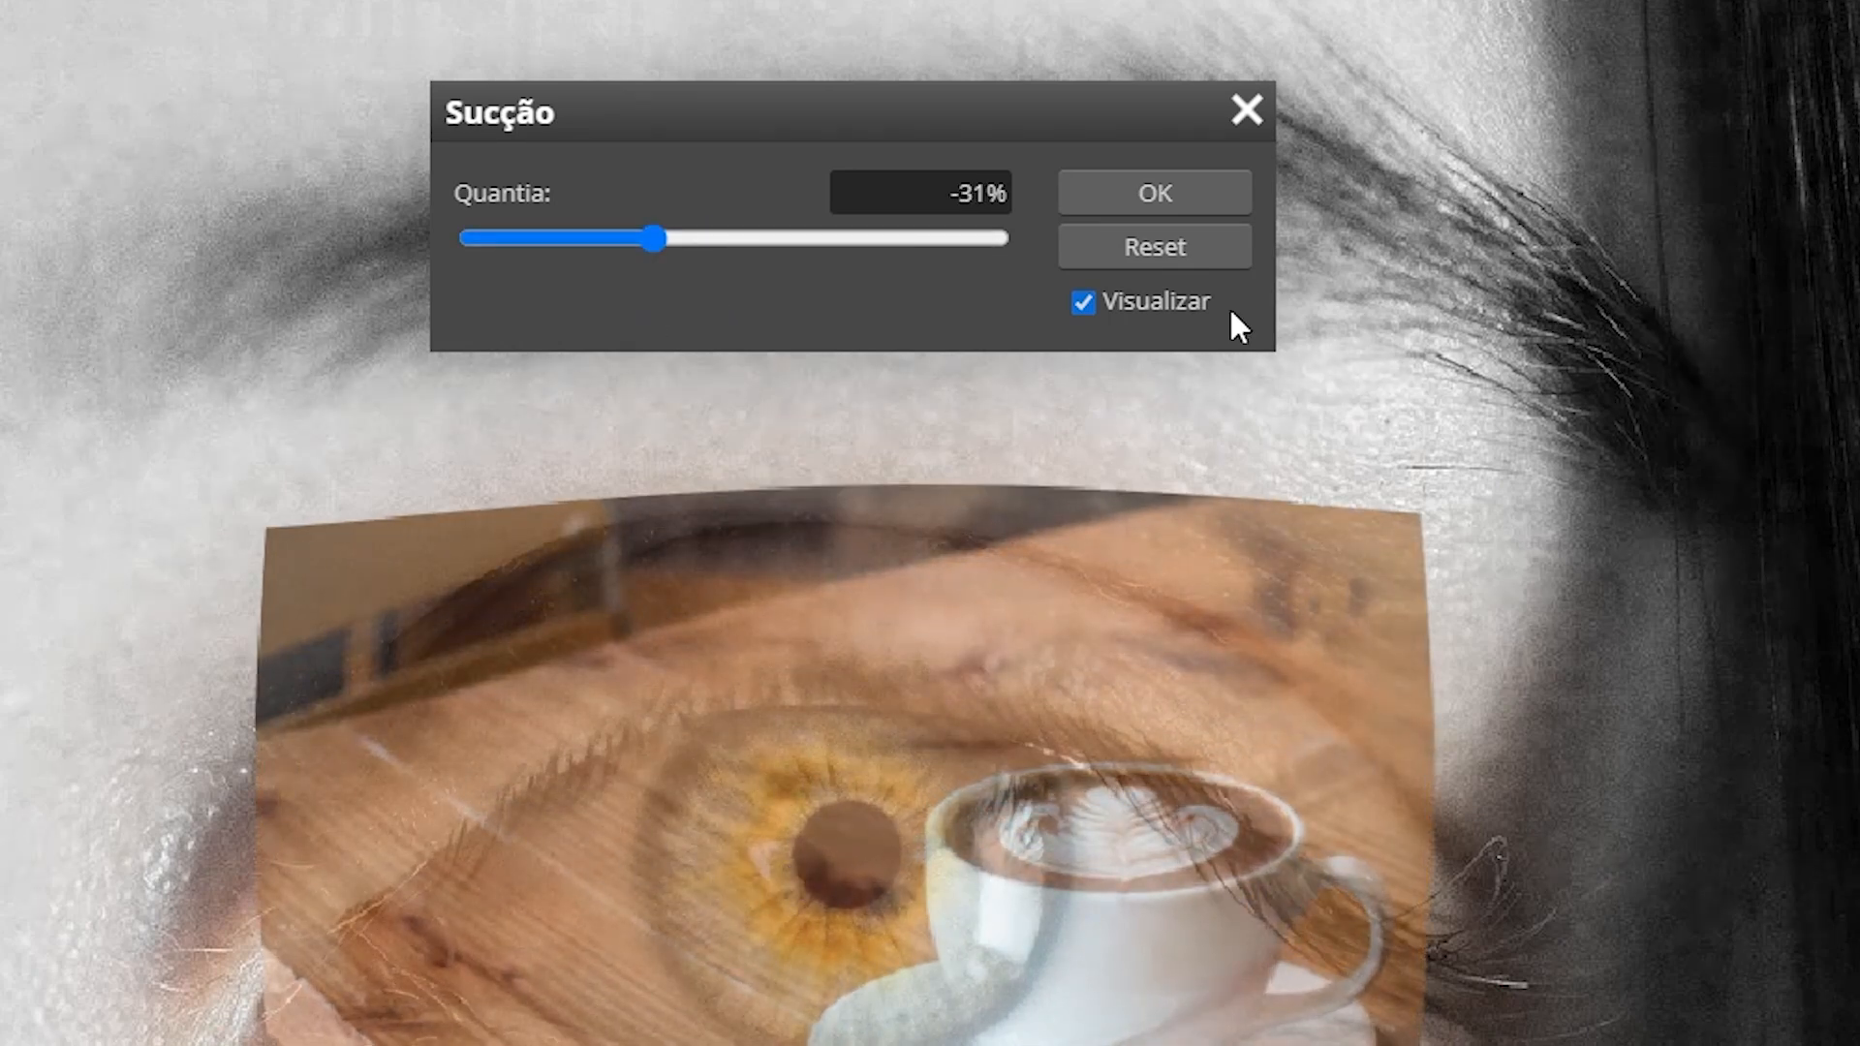
left_click(1157, 193)
left_click_drag(1204, 146, 1291, 145)
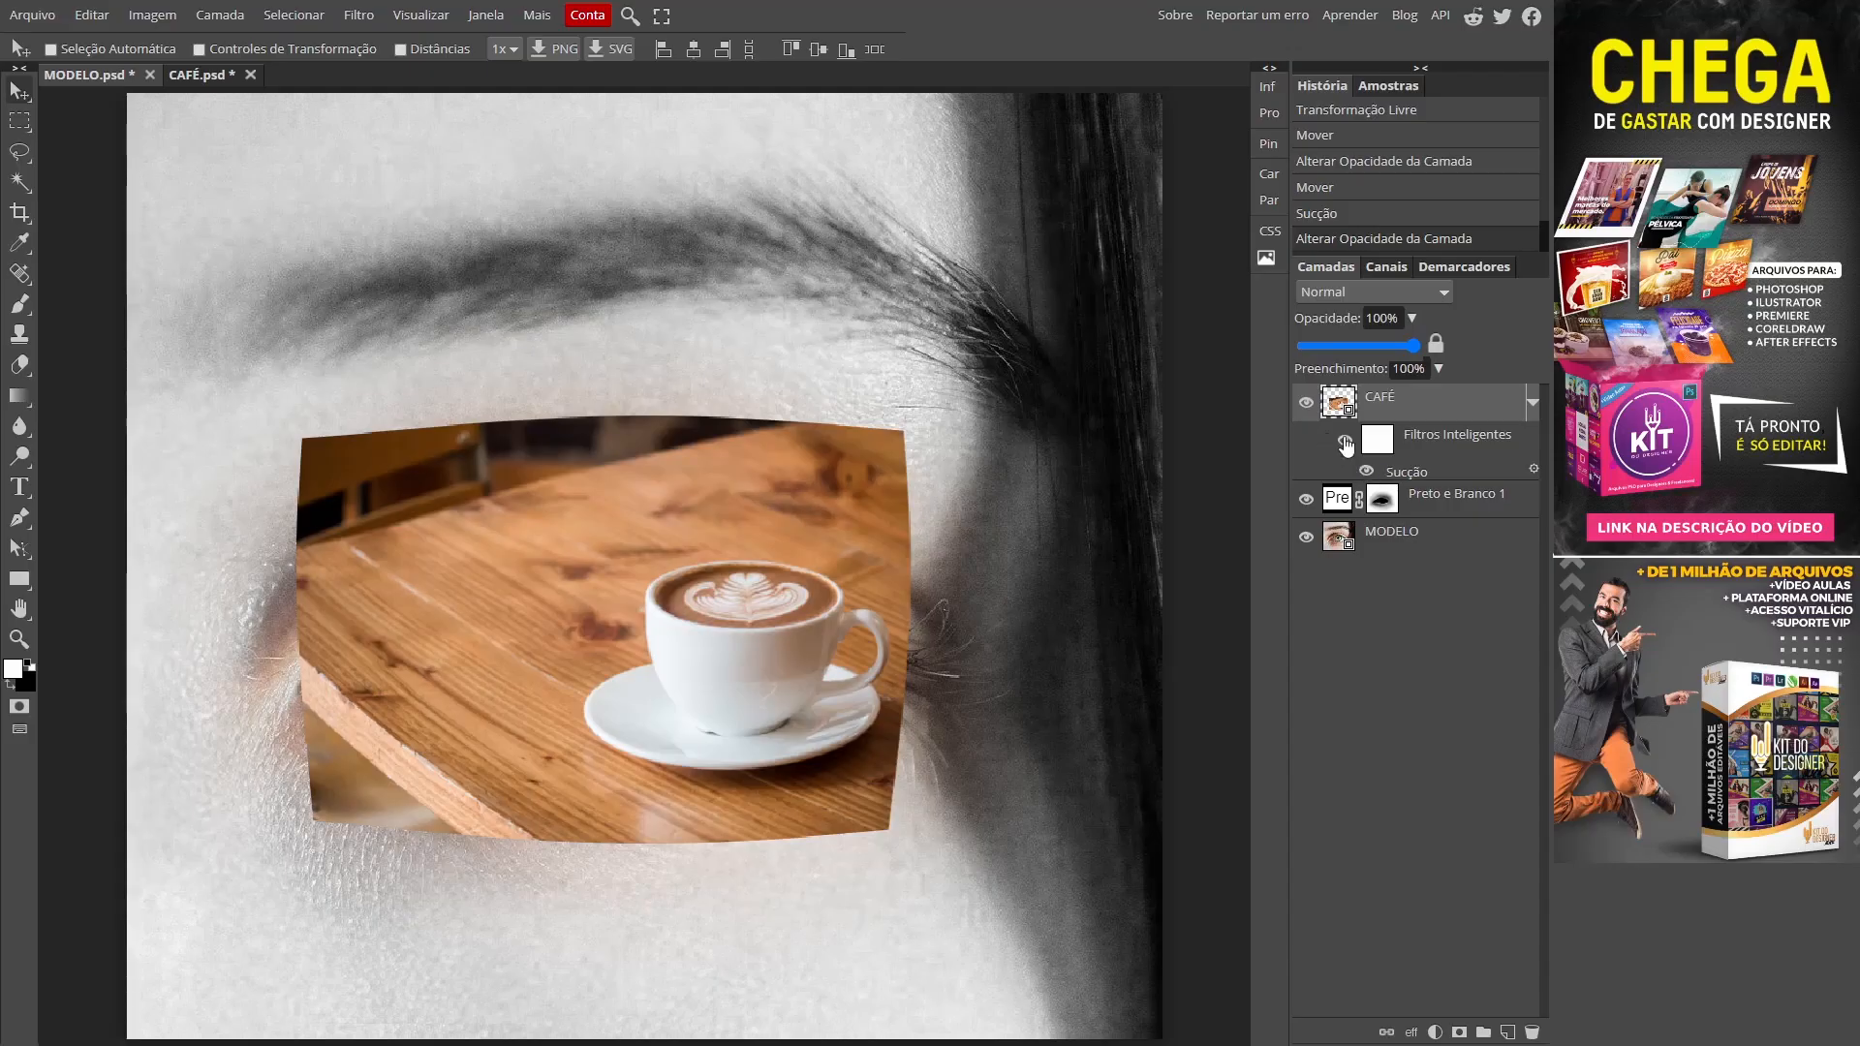
Step: Toggle the Sucção smart filter to compare, then set the CAFÉ layer opacity to about 43%
left_click(1345, 444)
left_click(1347, 444)
left_click(1347, 444)
left_click(1347, 444)
left_click(1347, 444)
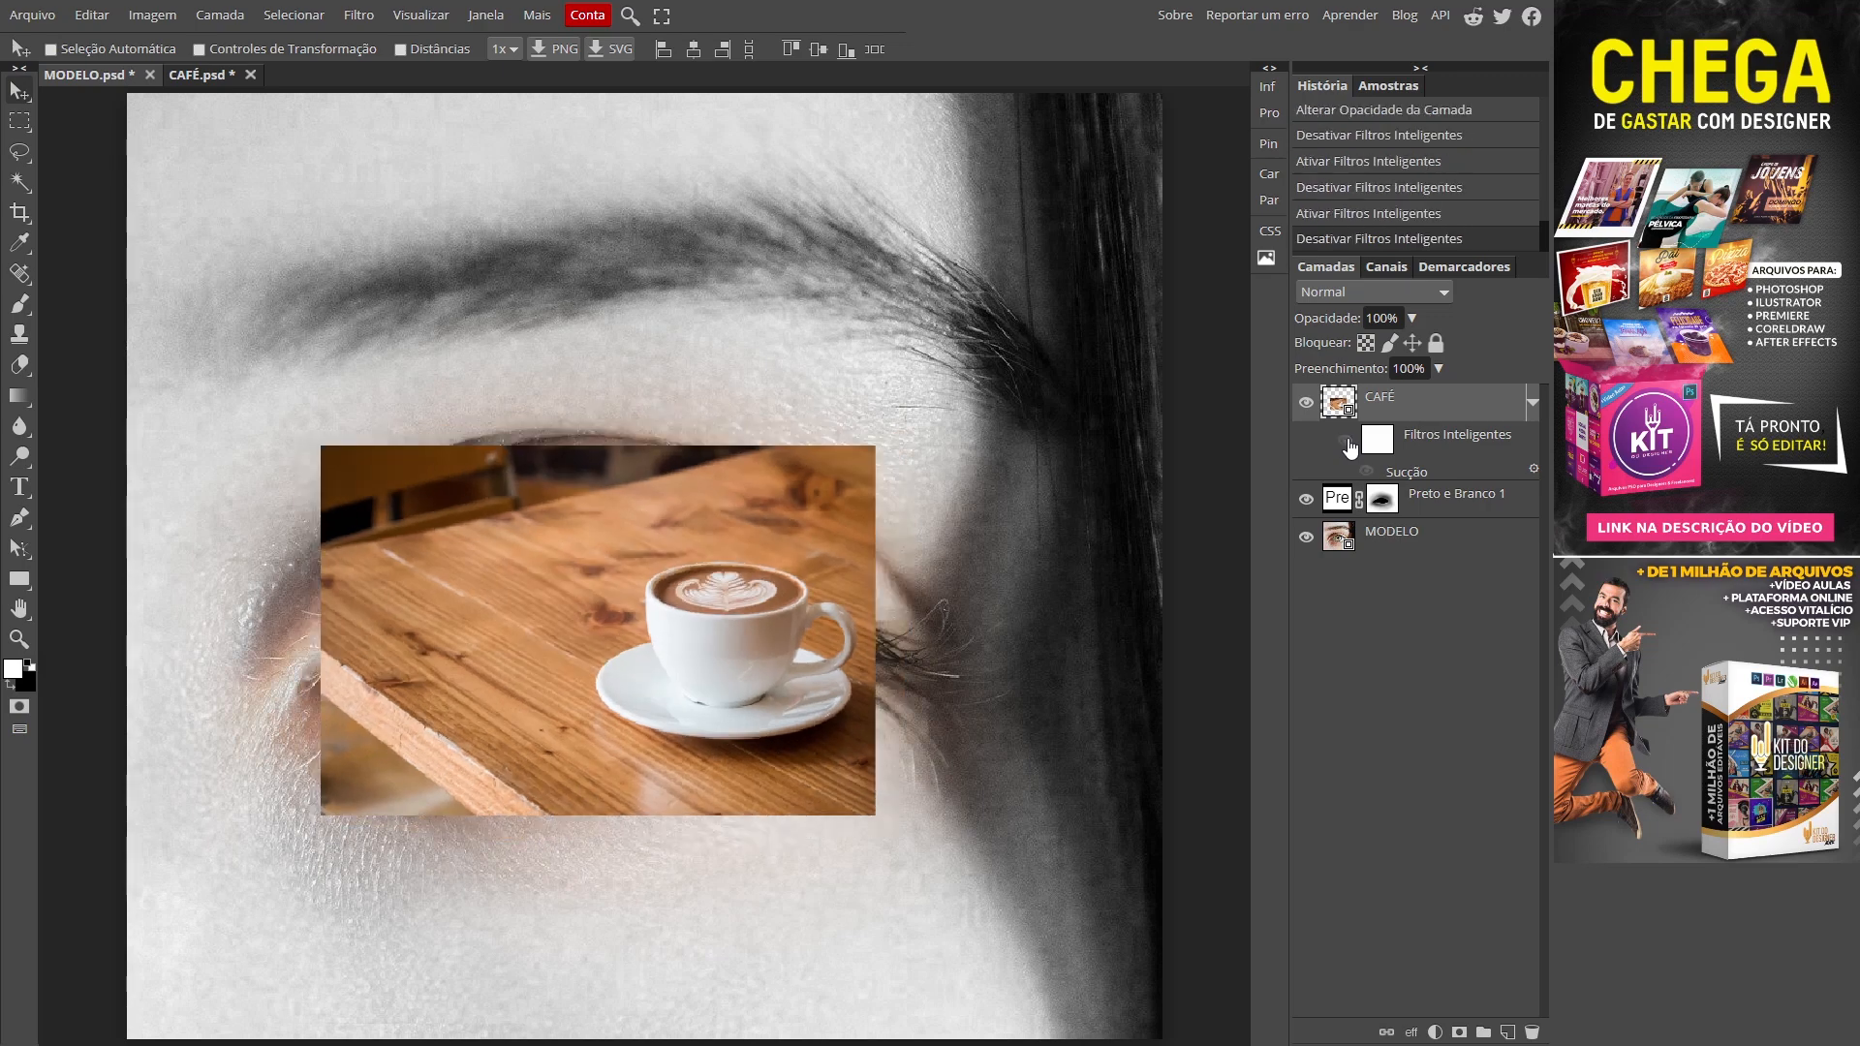
left_click(1346, 444)
left_click(1347, 444)
left_click(1347, 444)
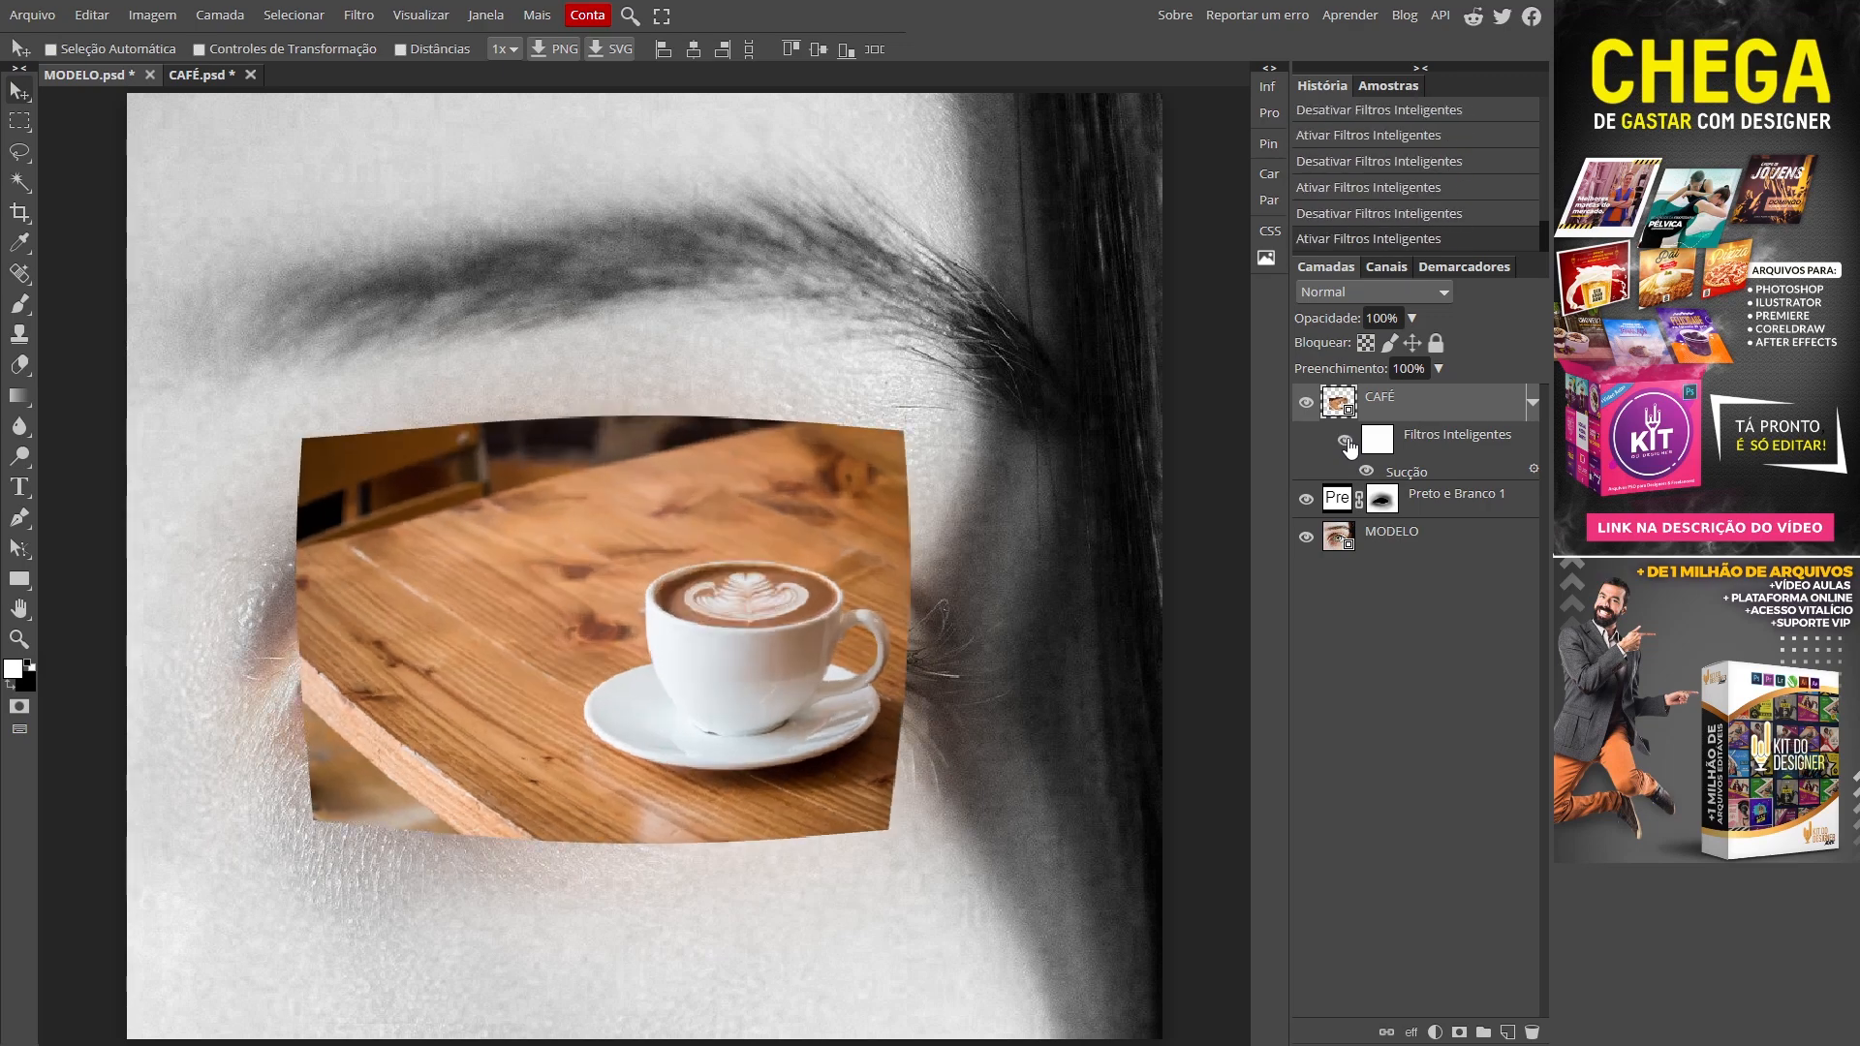
left_click(1412, 318)
left_click_drag(1417, 346, 1354, 361)
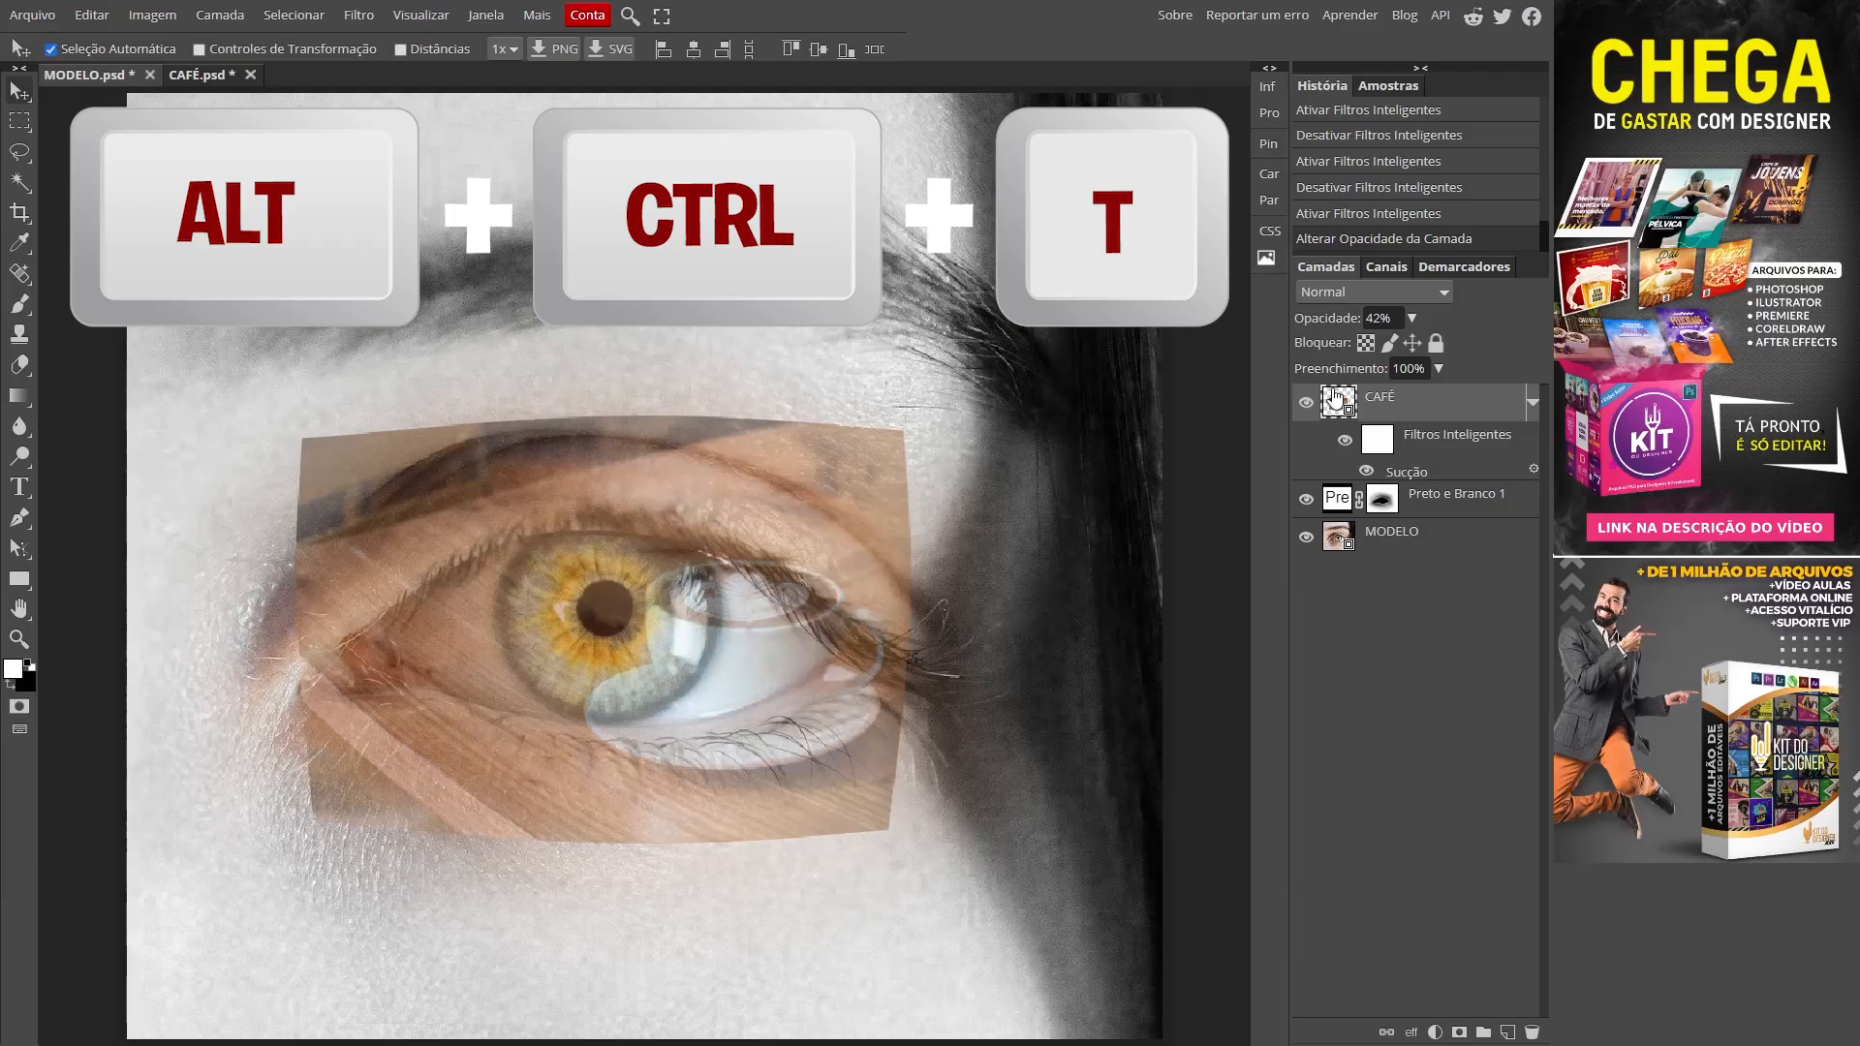
Step: Shrink the coffee image around its centre to about 5.20% and centre it on the zoomed-in iris
key("ctrl+alt+t")
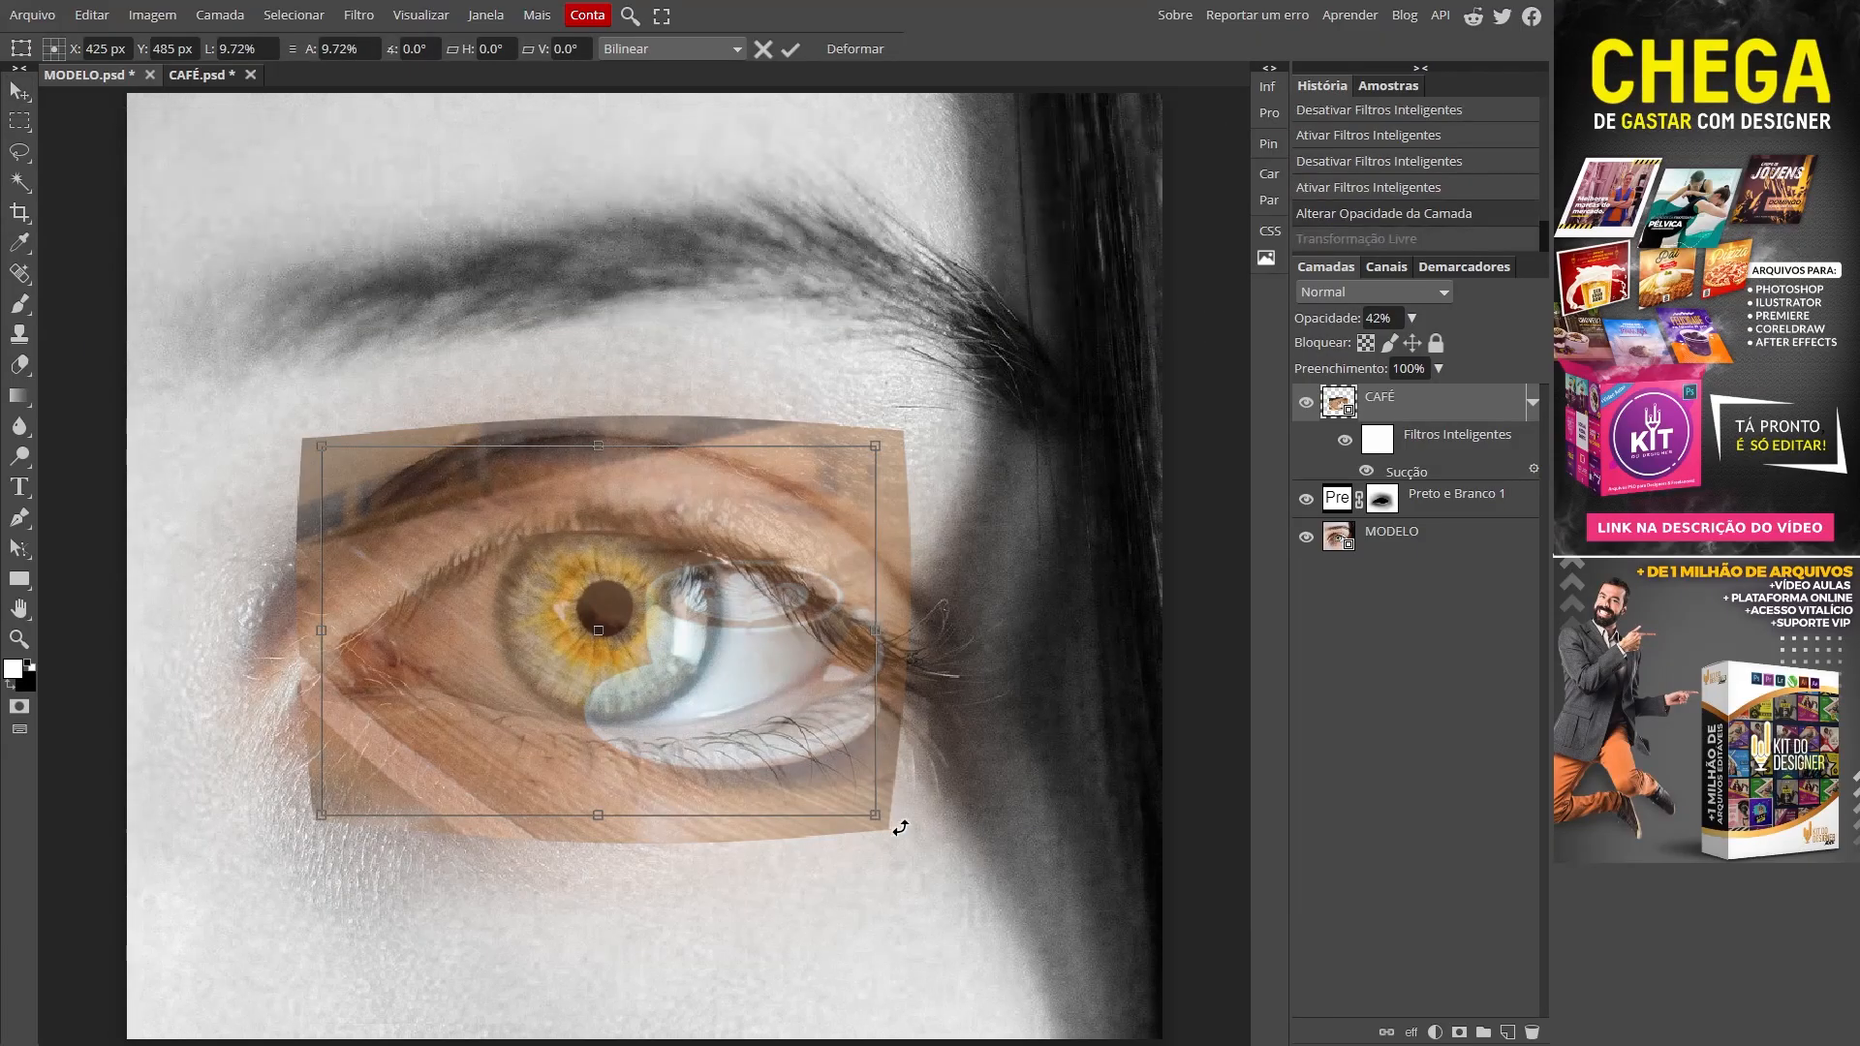
left_click_drag(875, 815, 758, 734)
key("Return")
key("z")
left_click_drag(628, 624, 689, 669)
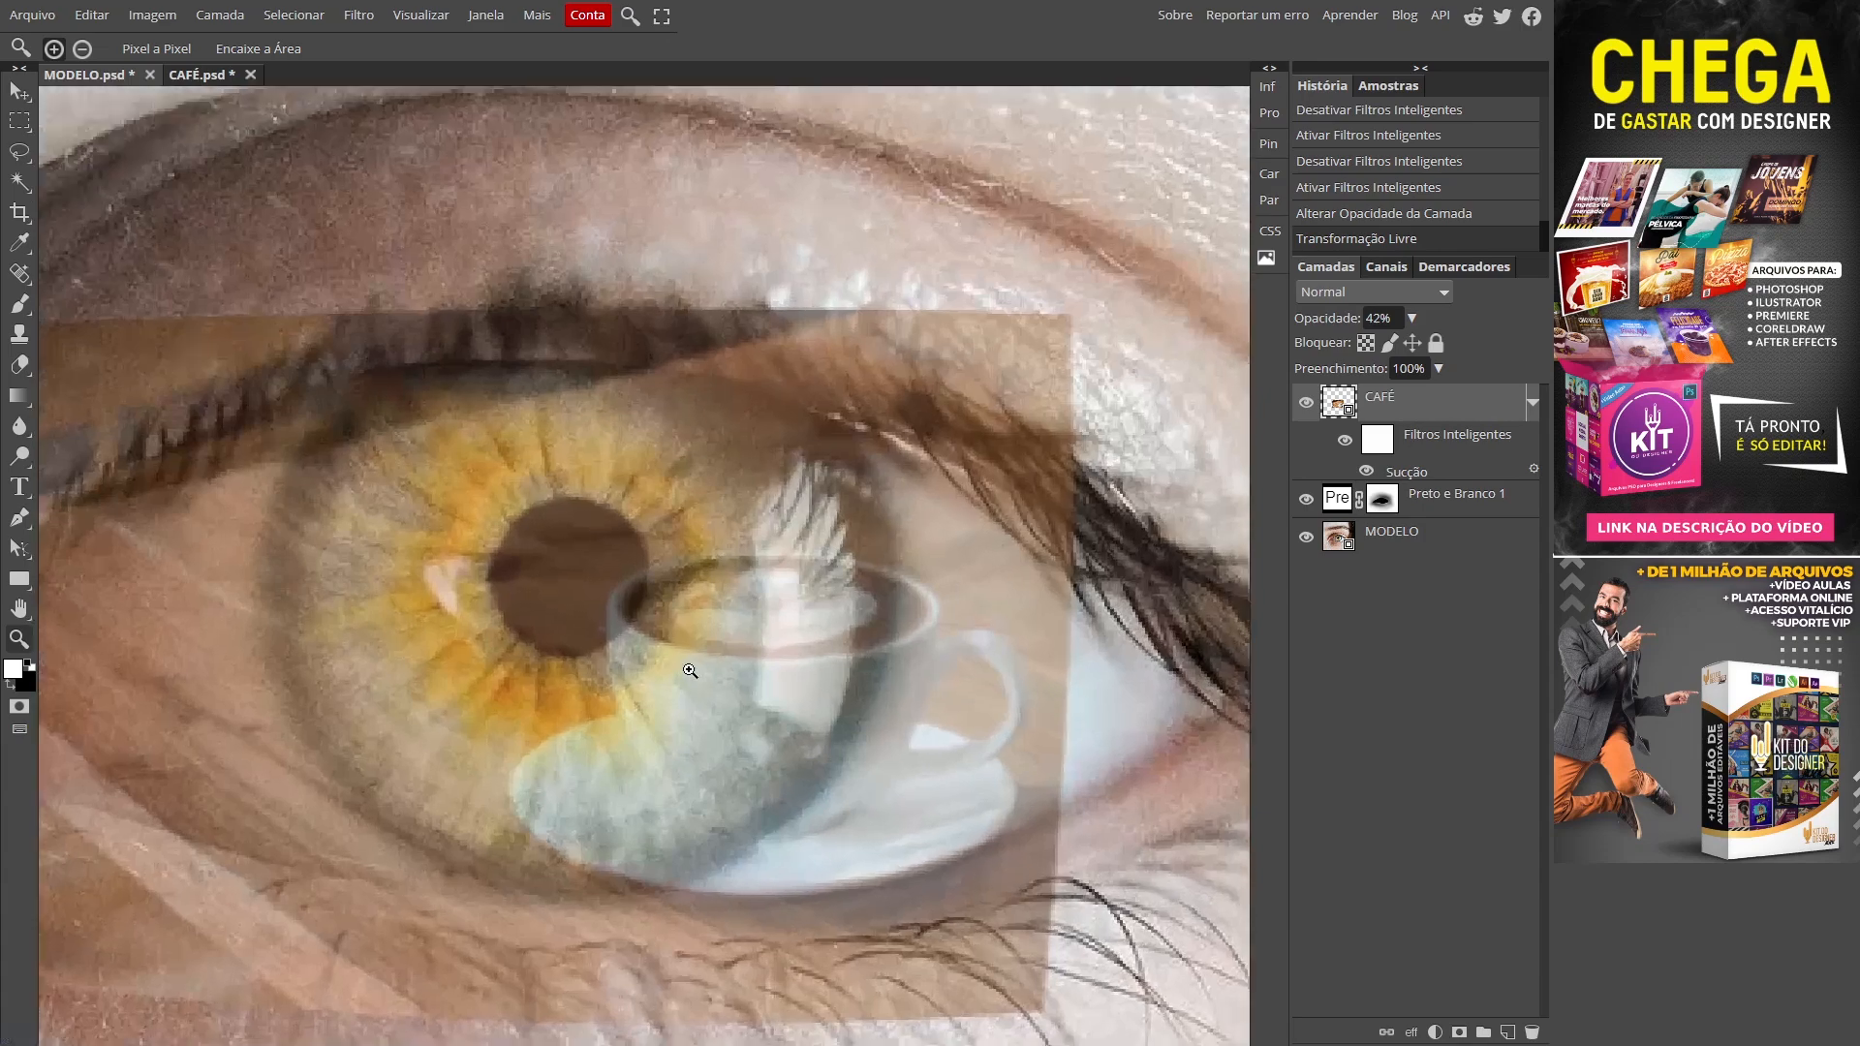
left_click_drag(694, 769, 799, 592)
key("v")
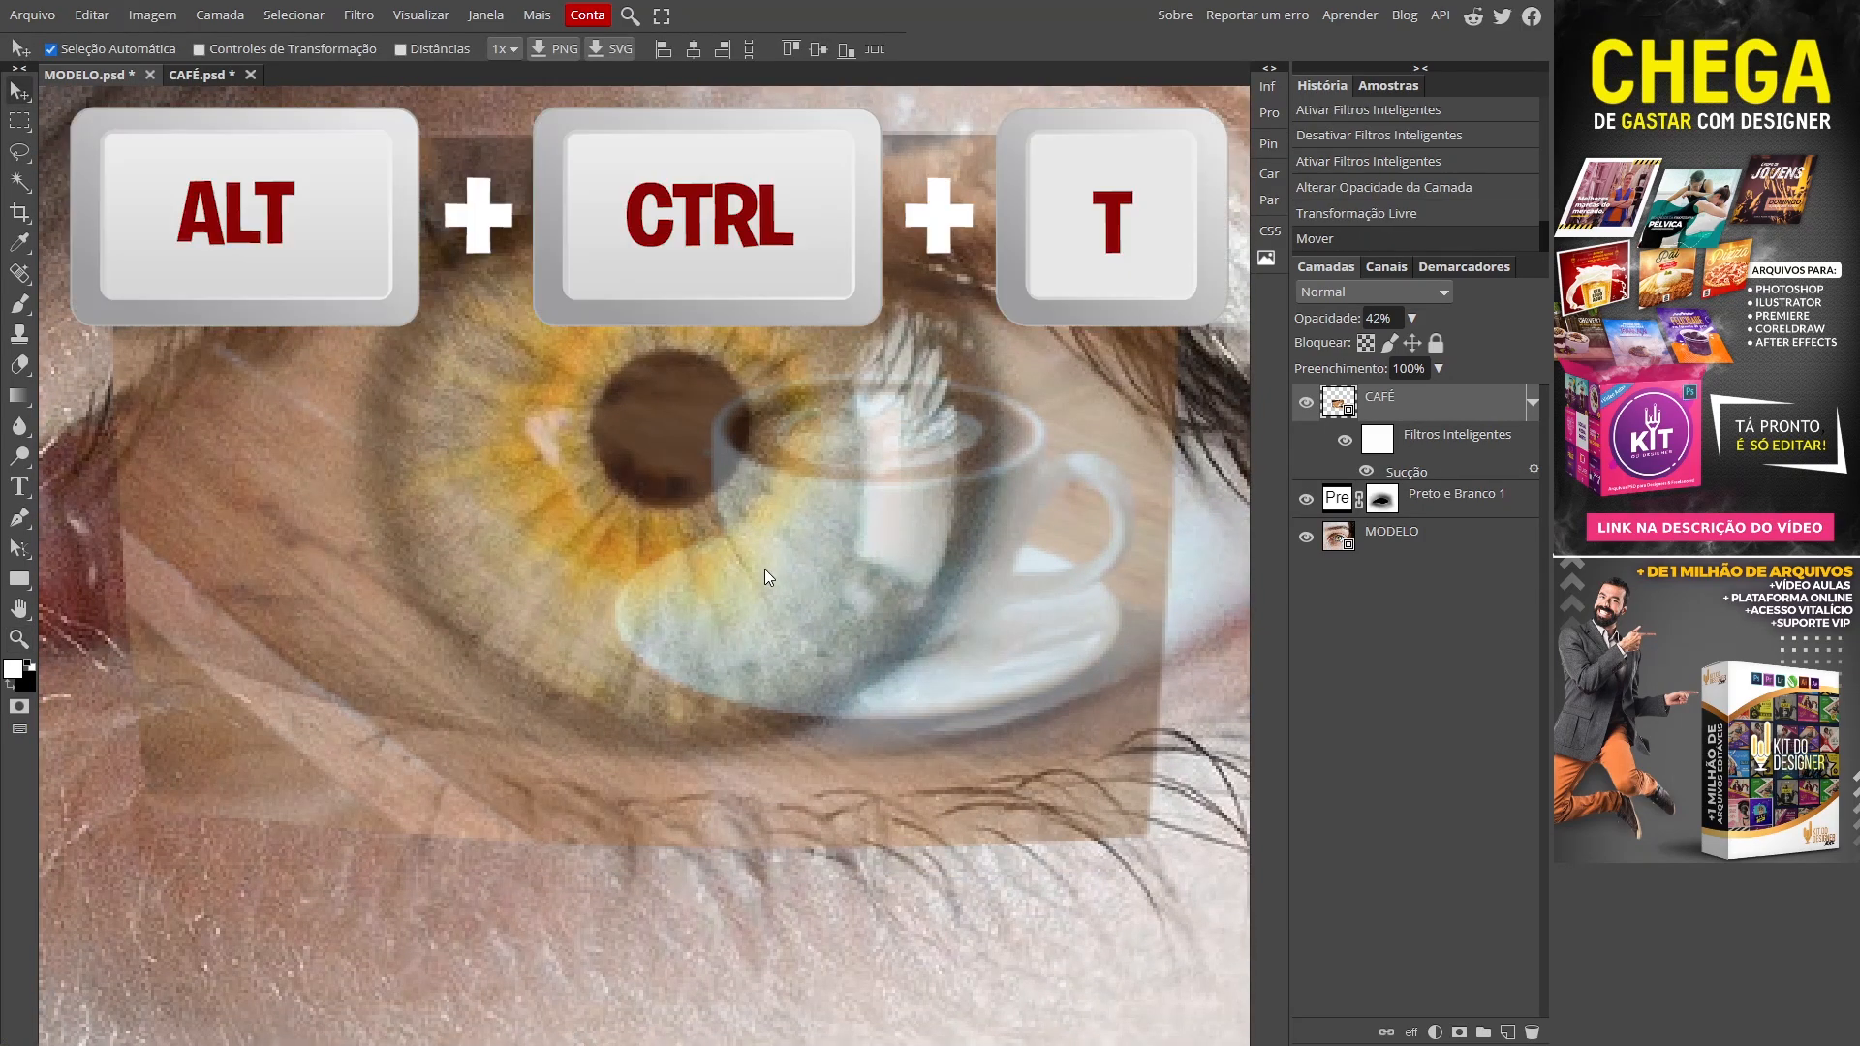
key("ctrl+alt+t")
mouse_move(1095, 756)
left_mouse_down()
mouse_move(1046, 700)
mouse_move(1077, 739)
left_mouse_up()
left_click_drag(843, 492, 823, 526)
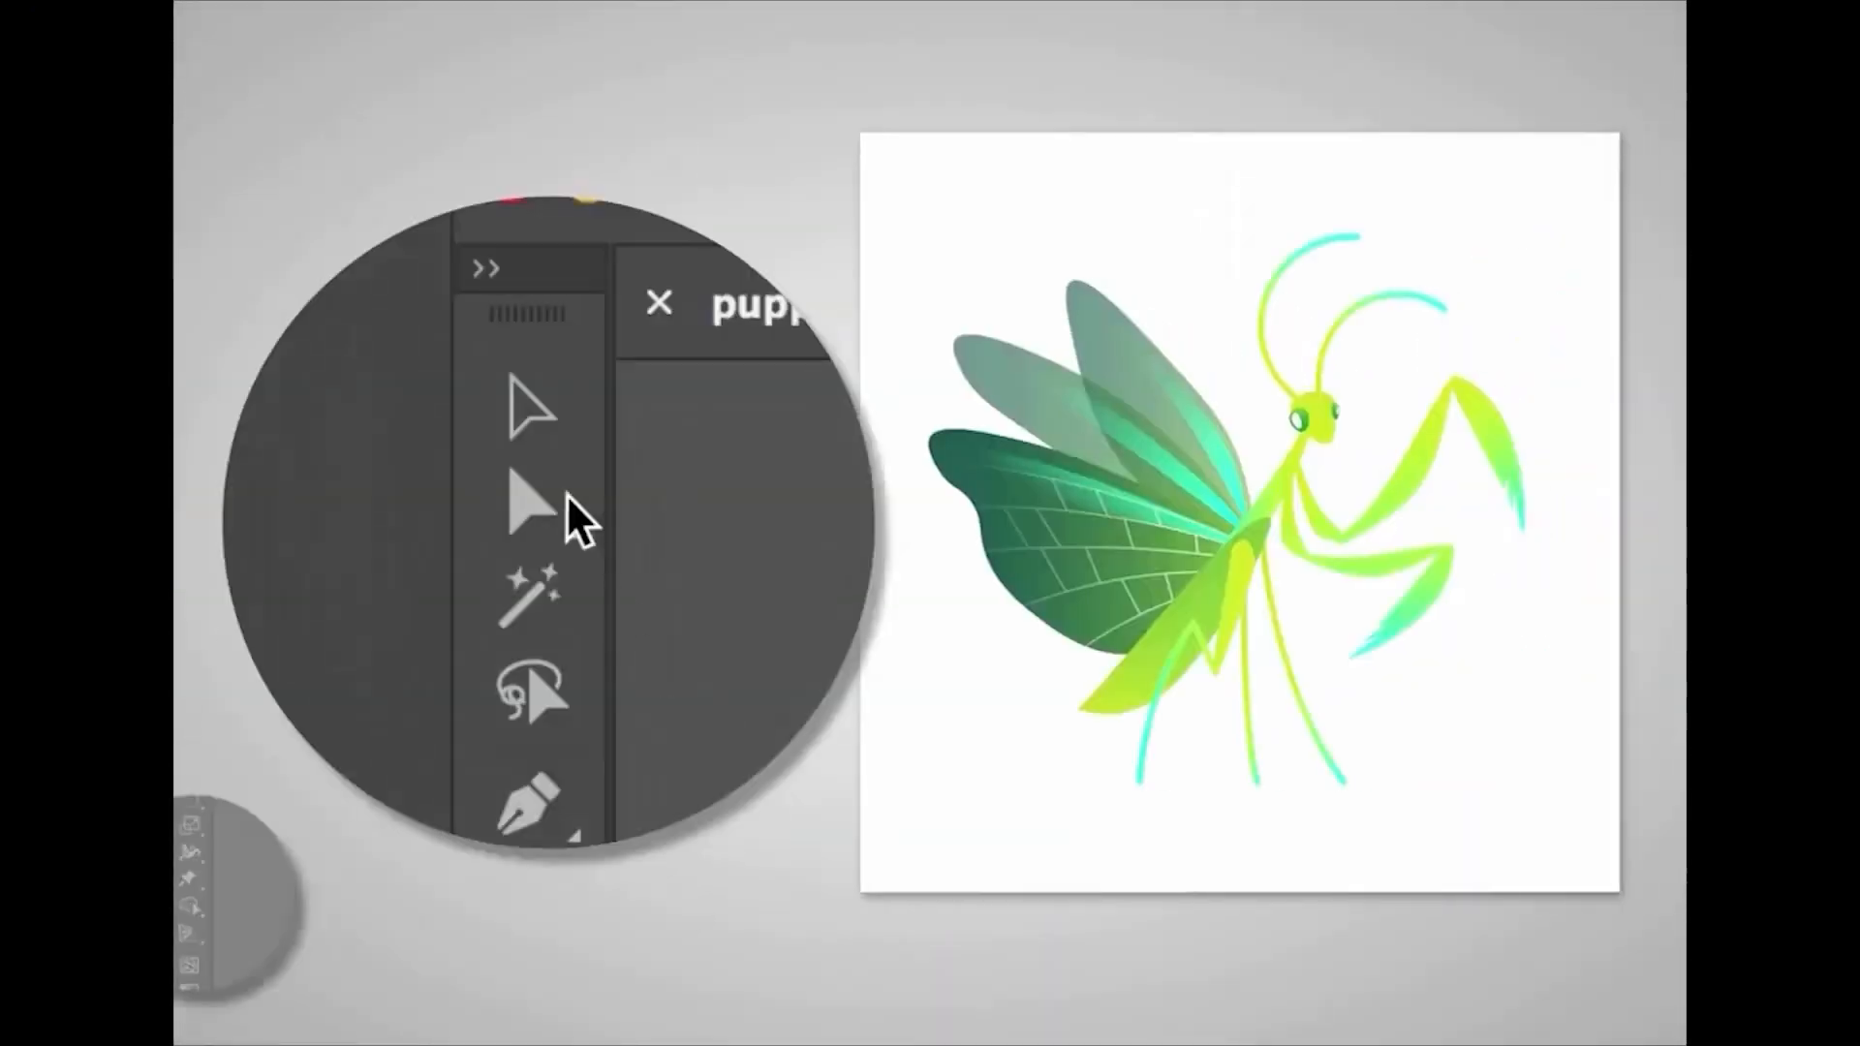
Step: Select the whole mantis for Puppet Warp, hide the mesh, and place head pins
left_click_drag(879, 143, 1550, 804)
left_click(544, 467)
left_click(1250, 550)
left_click(389, 506)
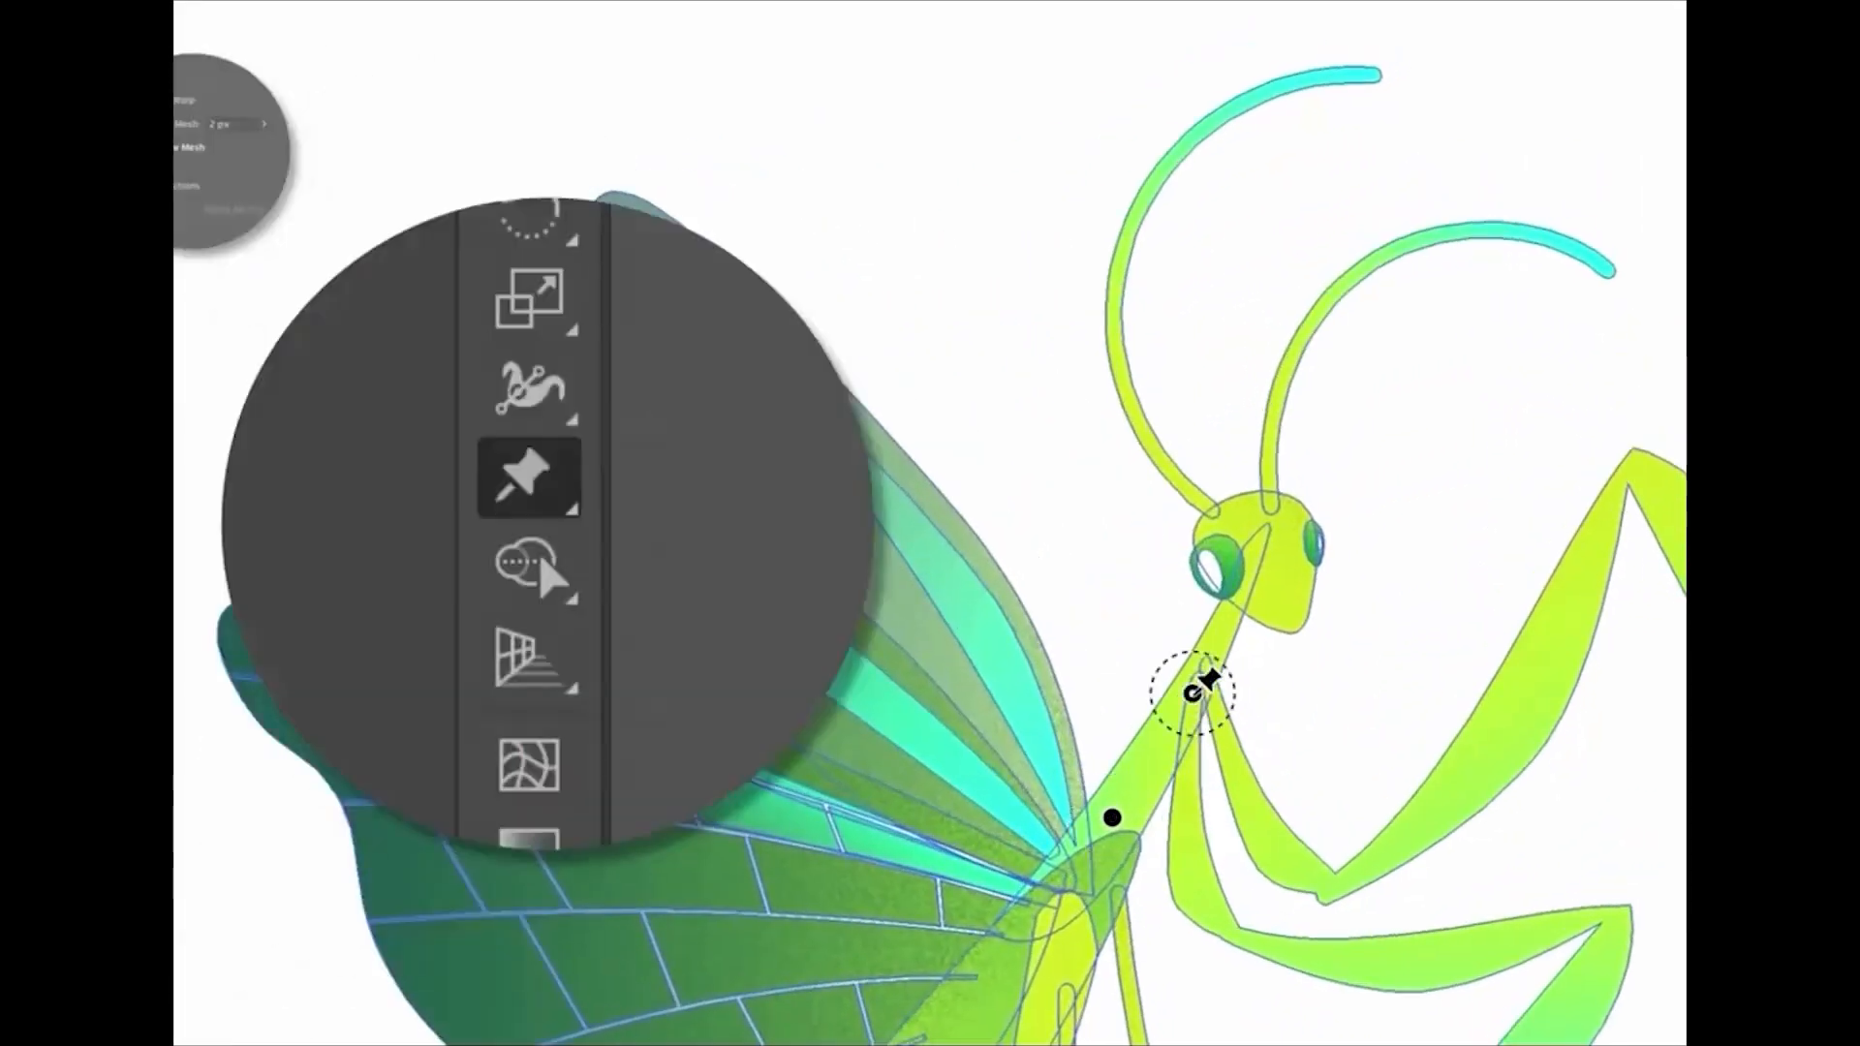
left_click(1228, 621)
Step: Rotate the antennae, pin the leg joints, and bend the legs into a new pose
left_click_drag(1227, 625, 1254, 651)
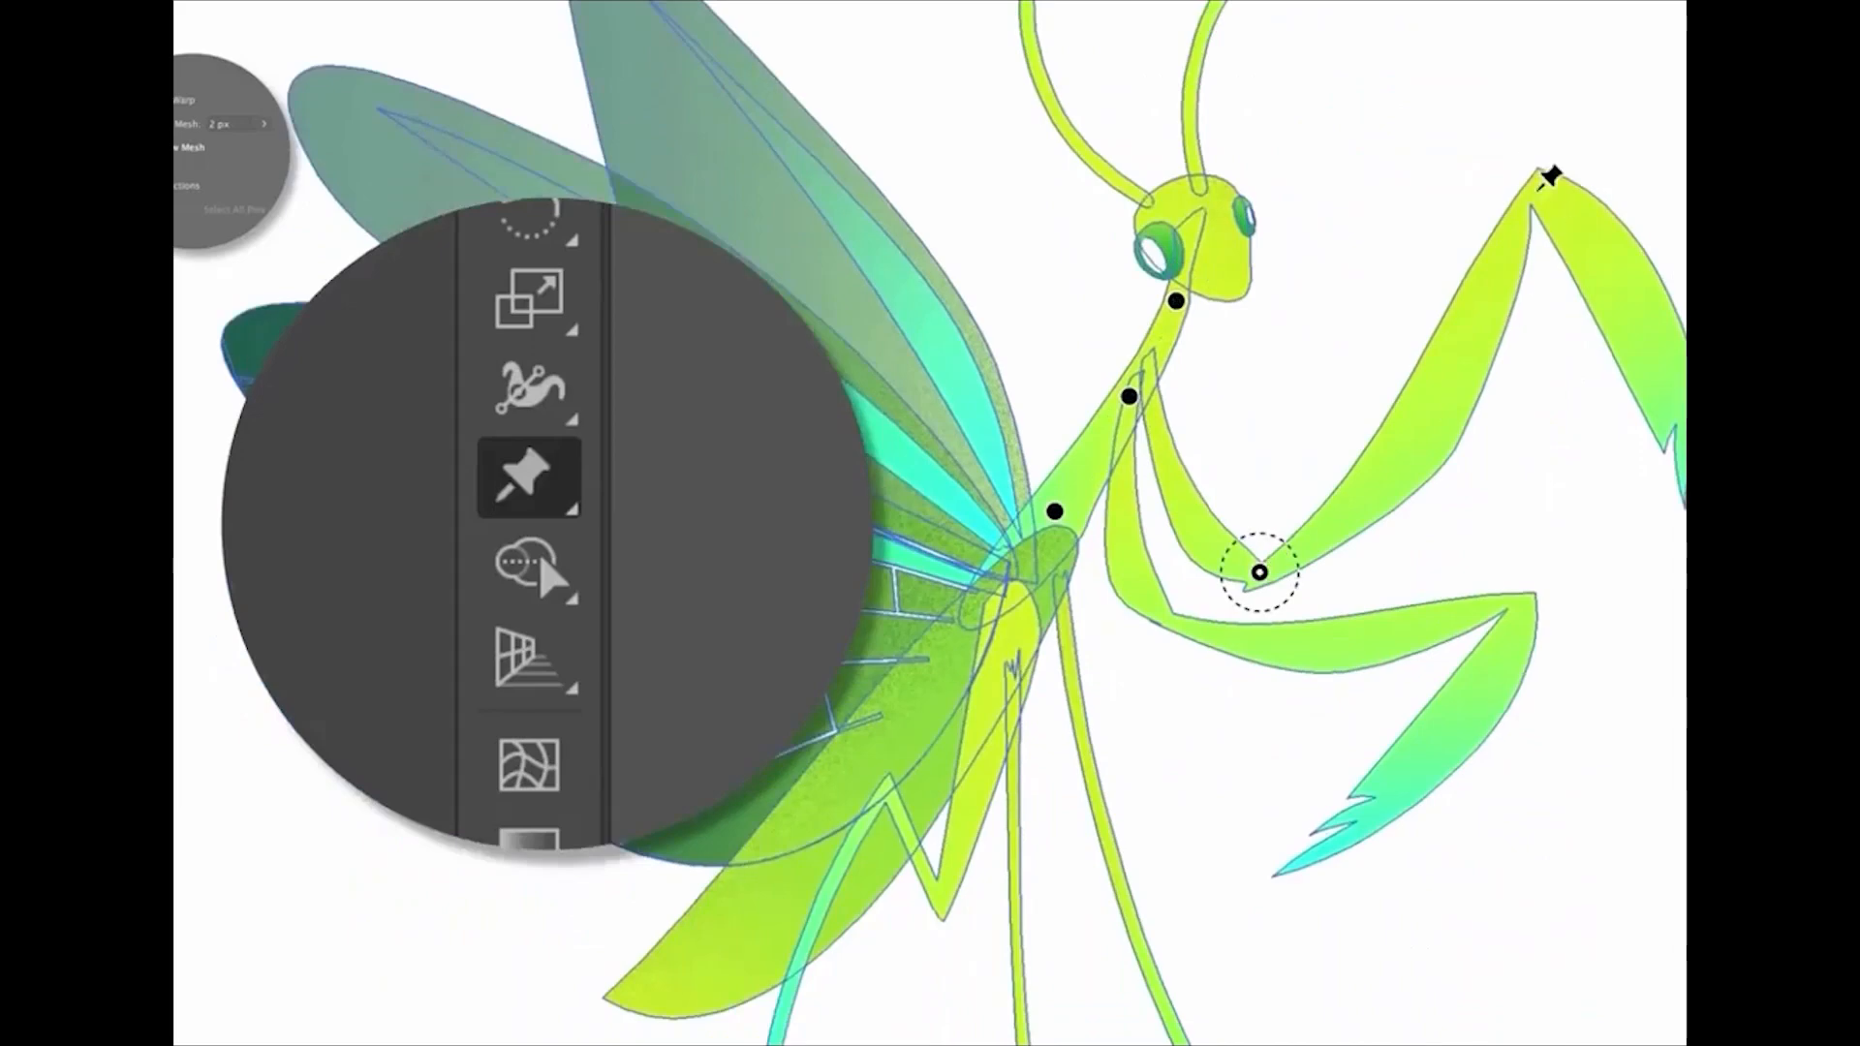
left_click_drag(1548, 177, 1503, 274)
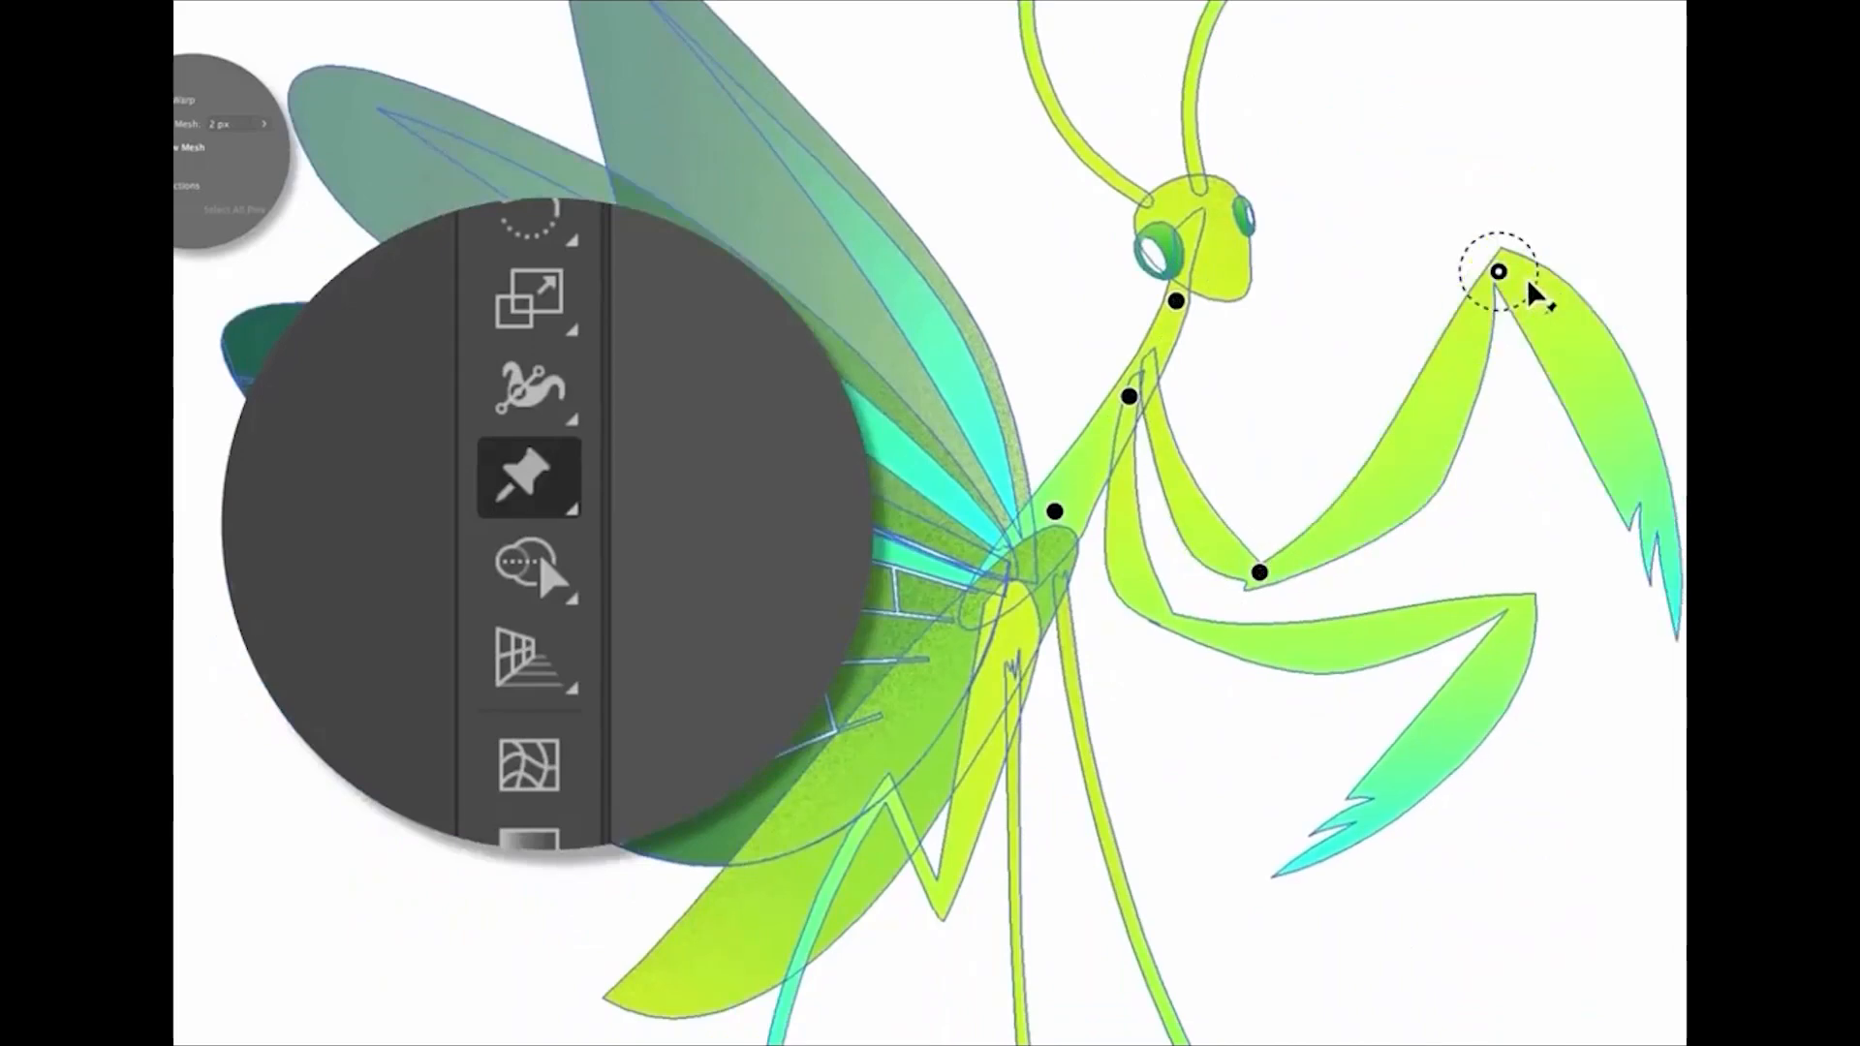
left_click(1211, 633)
left_click(1443, 620)
left_click(1519, 606)
left_click_drag(1538, 620, 1554, 596)
left_click(1444, 620, "shift")
left_click_drag(1445, 621, 1375, 634)
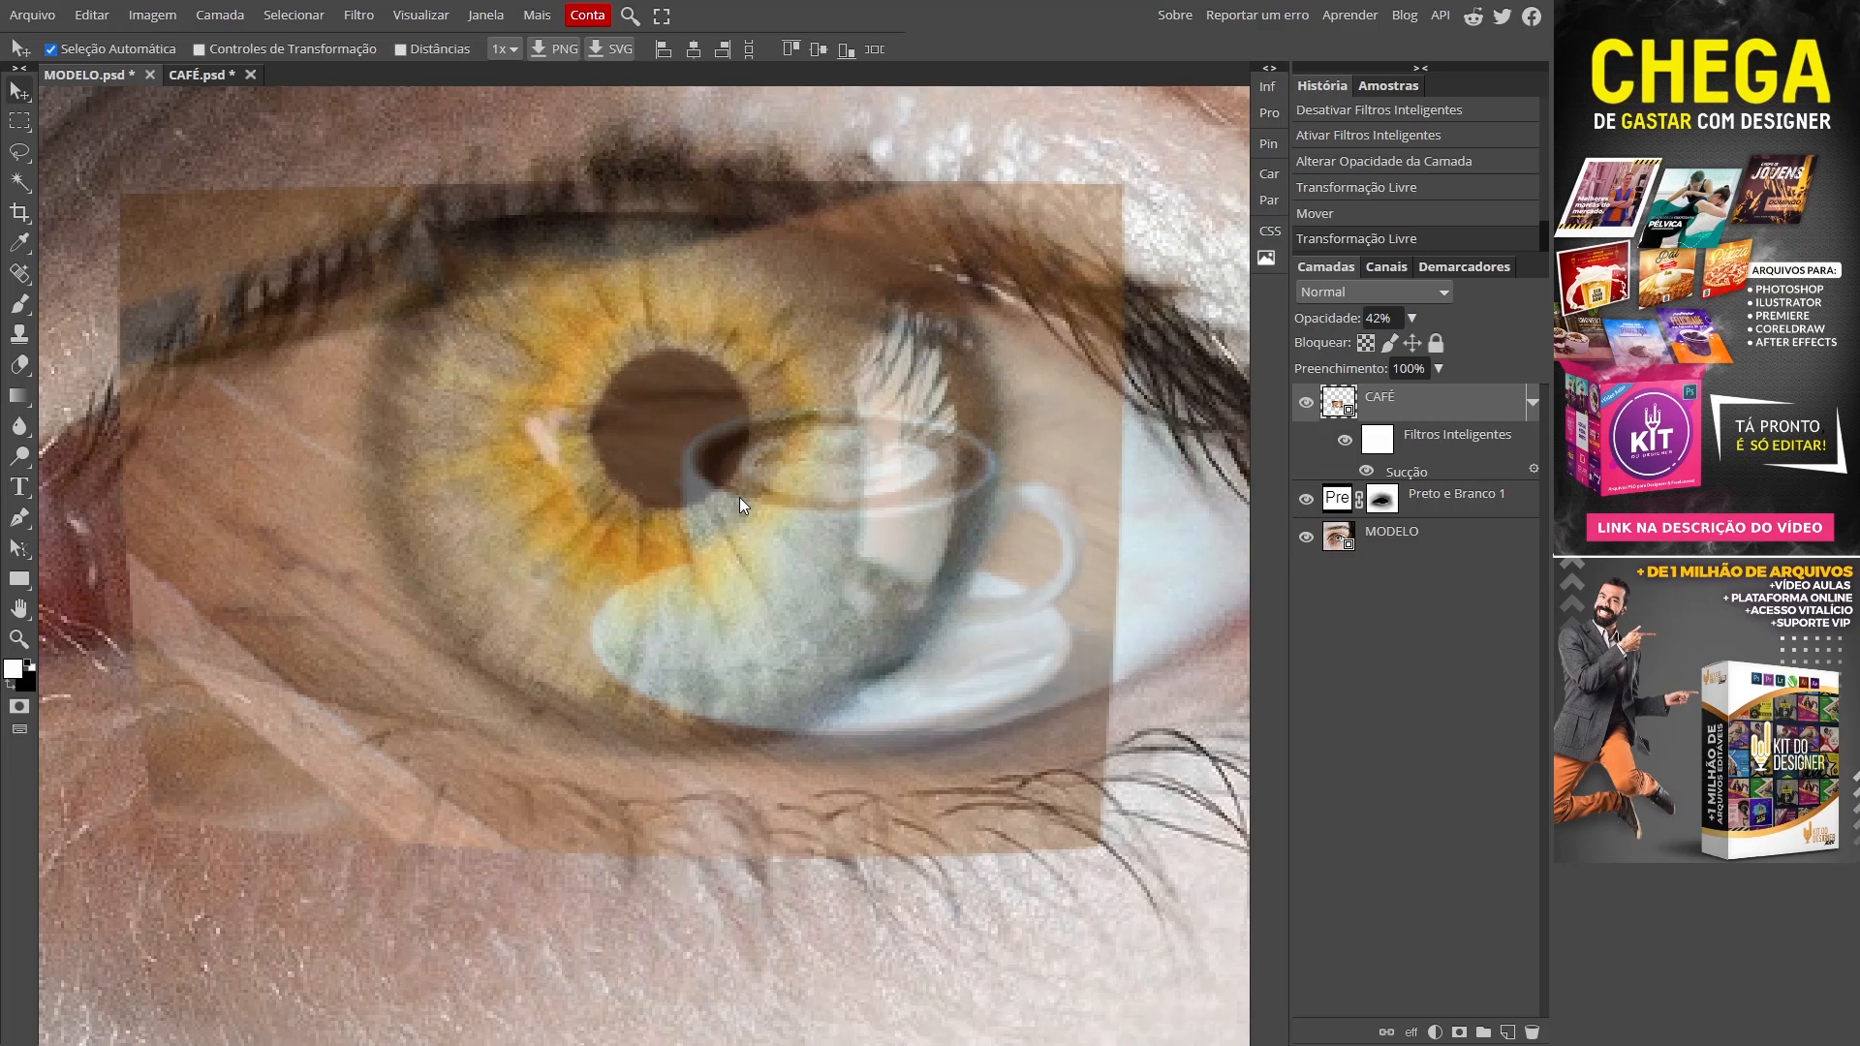
Step: Shrink the coffee image around its centre and move it up over the iris
key("ctrl+t")
left_click_drag(1055, 213, 903, 311)
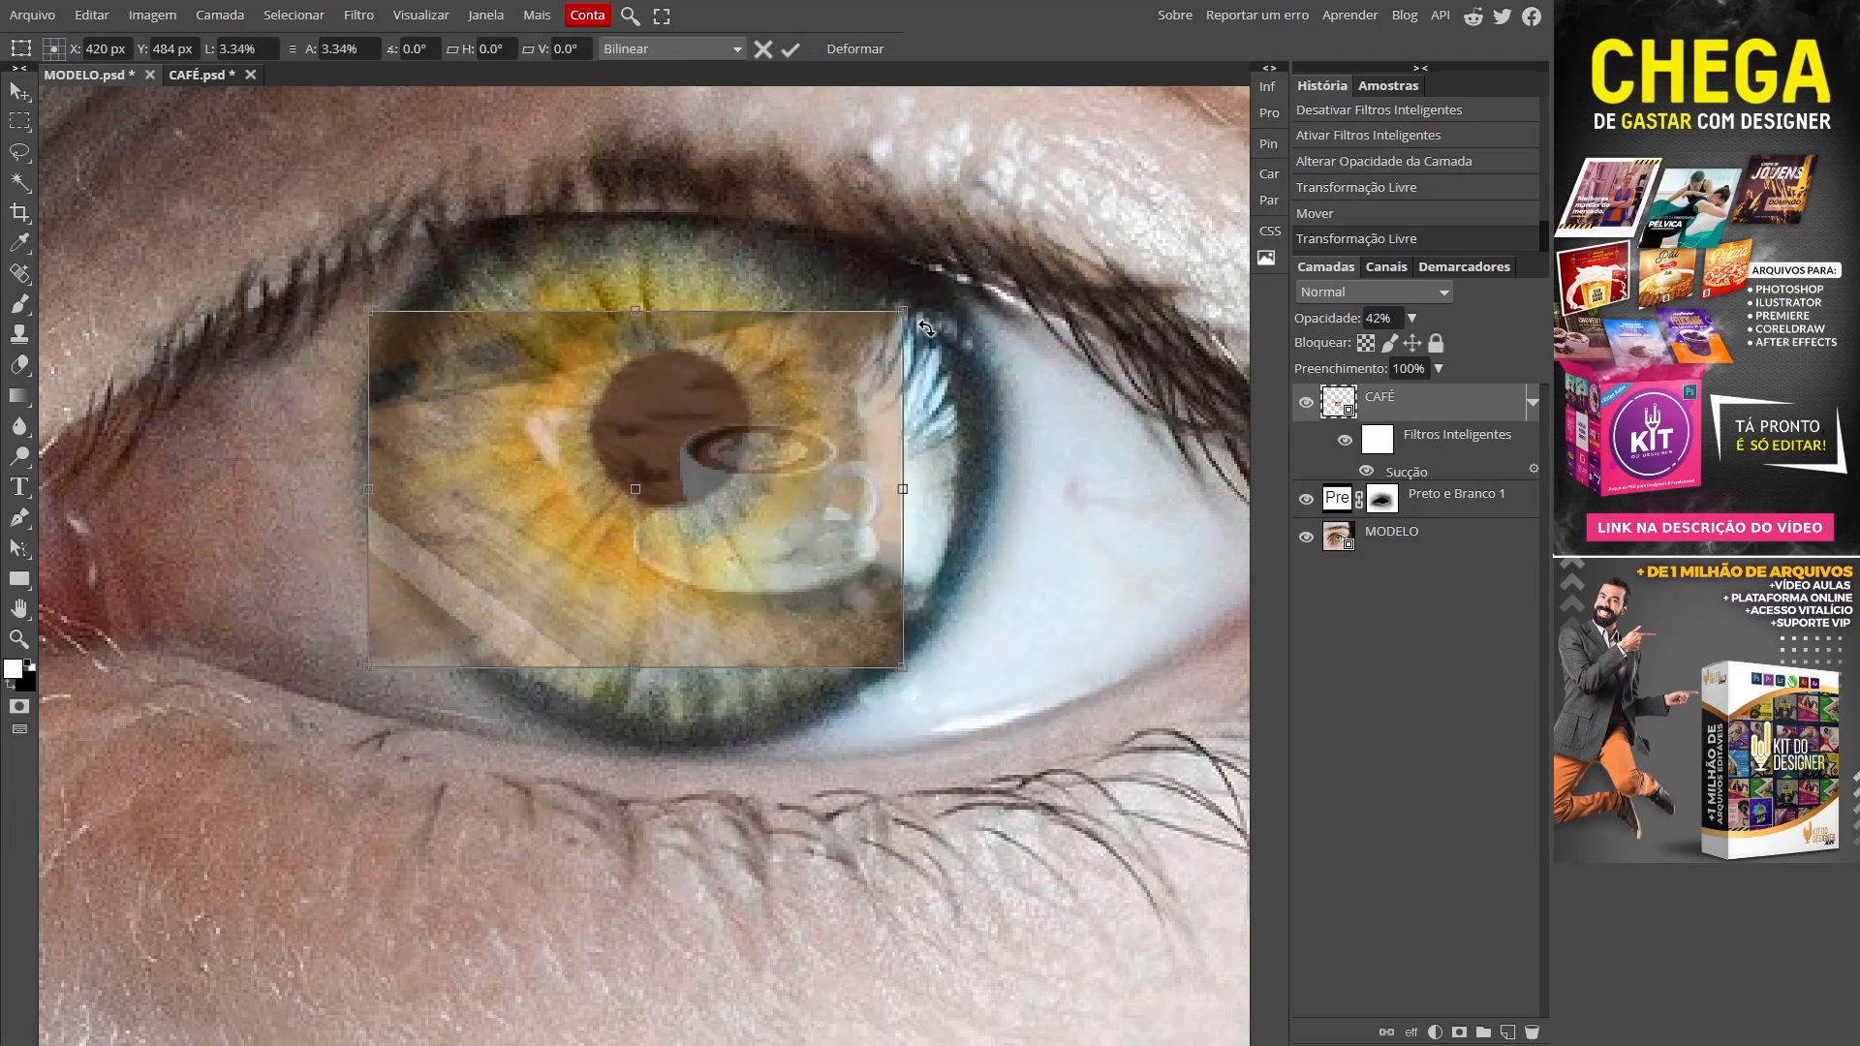
left_click(792, 50)
left_click_drag(765, 533, 760, 492)
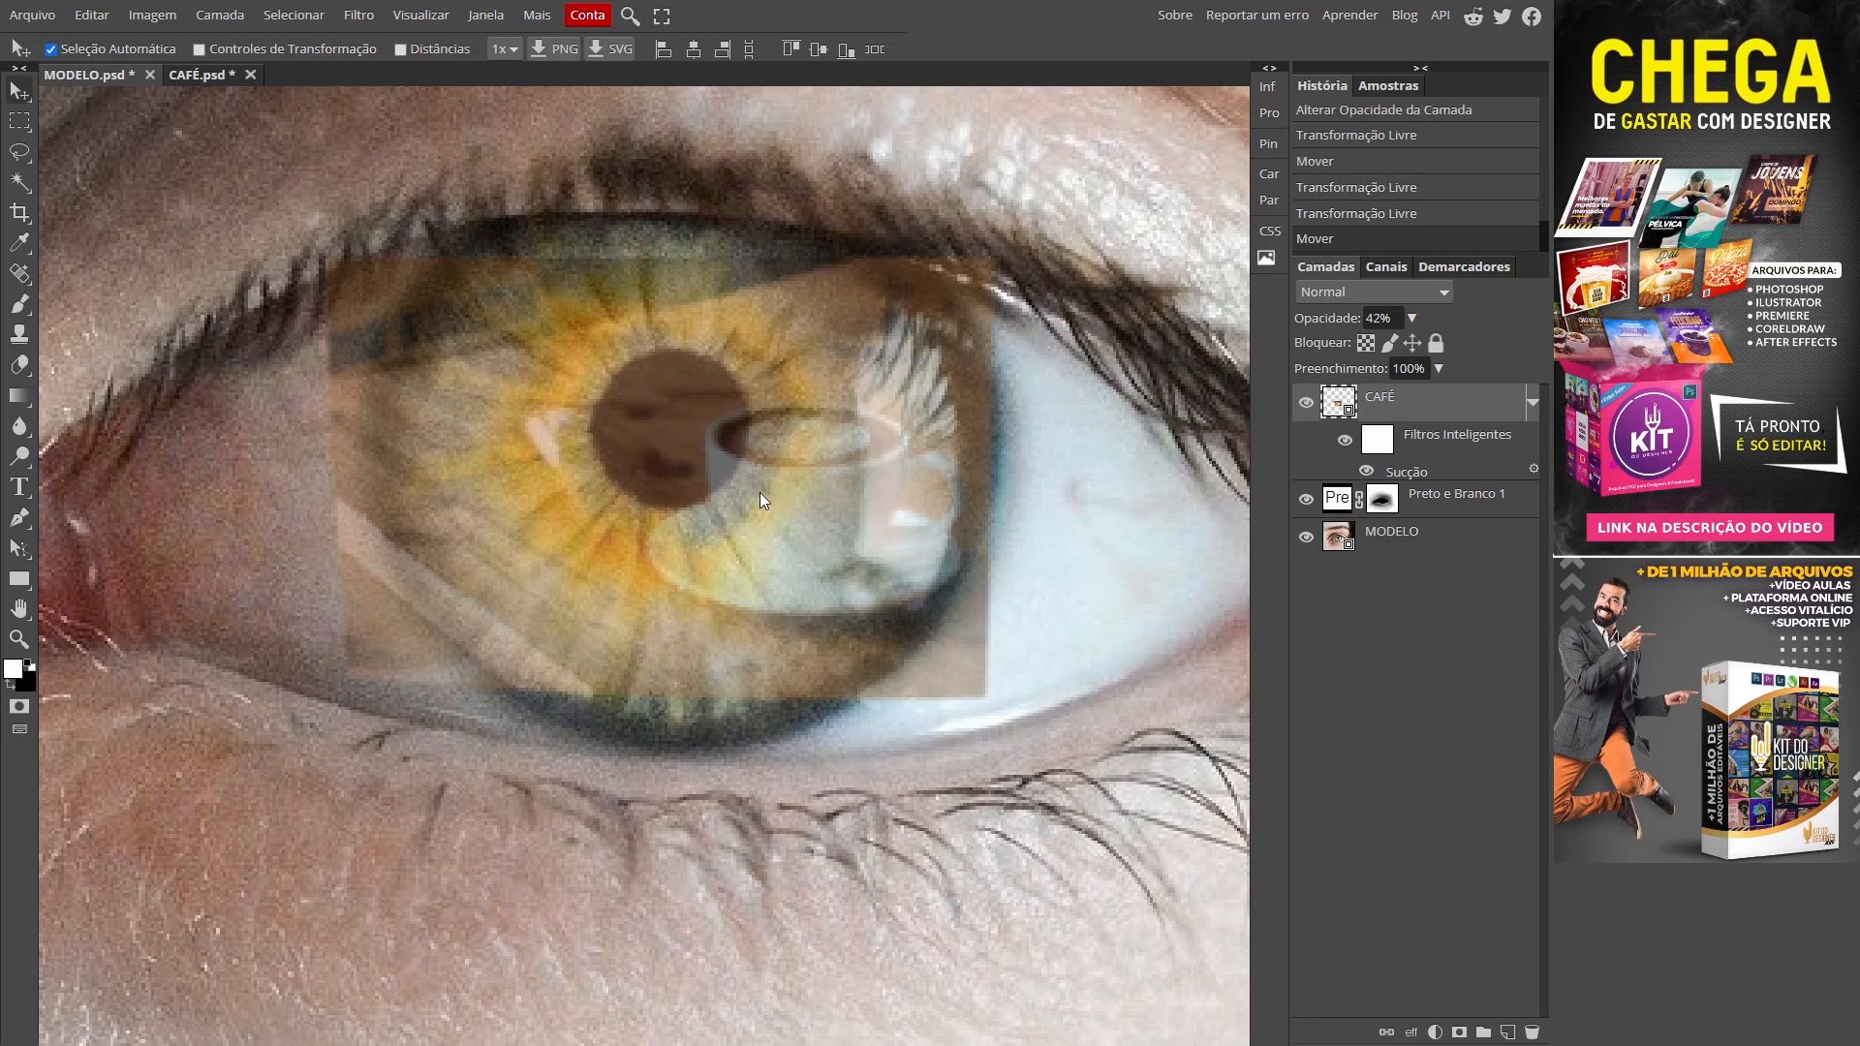
Step: Rescale the coffee image slightly and shift it left to sit snugly on the iris
key("ctrl+t")
left_click_drag(984, 260, 1031, 210)
left_click(791, 49)
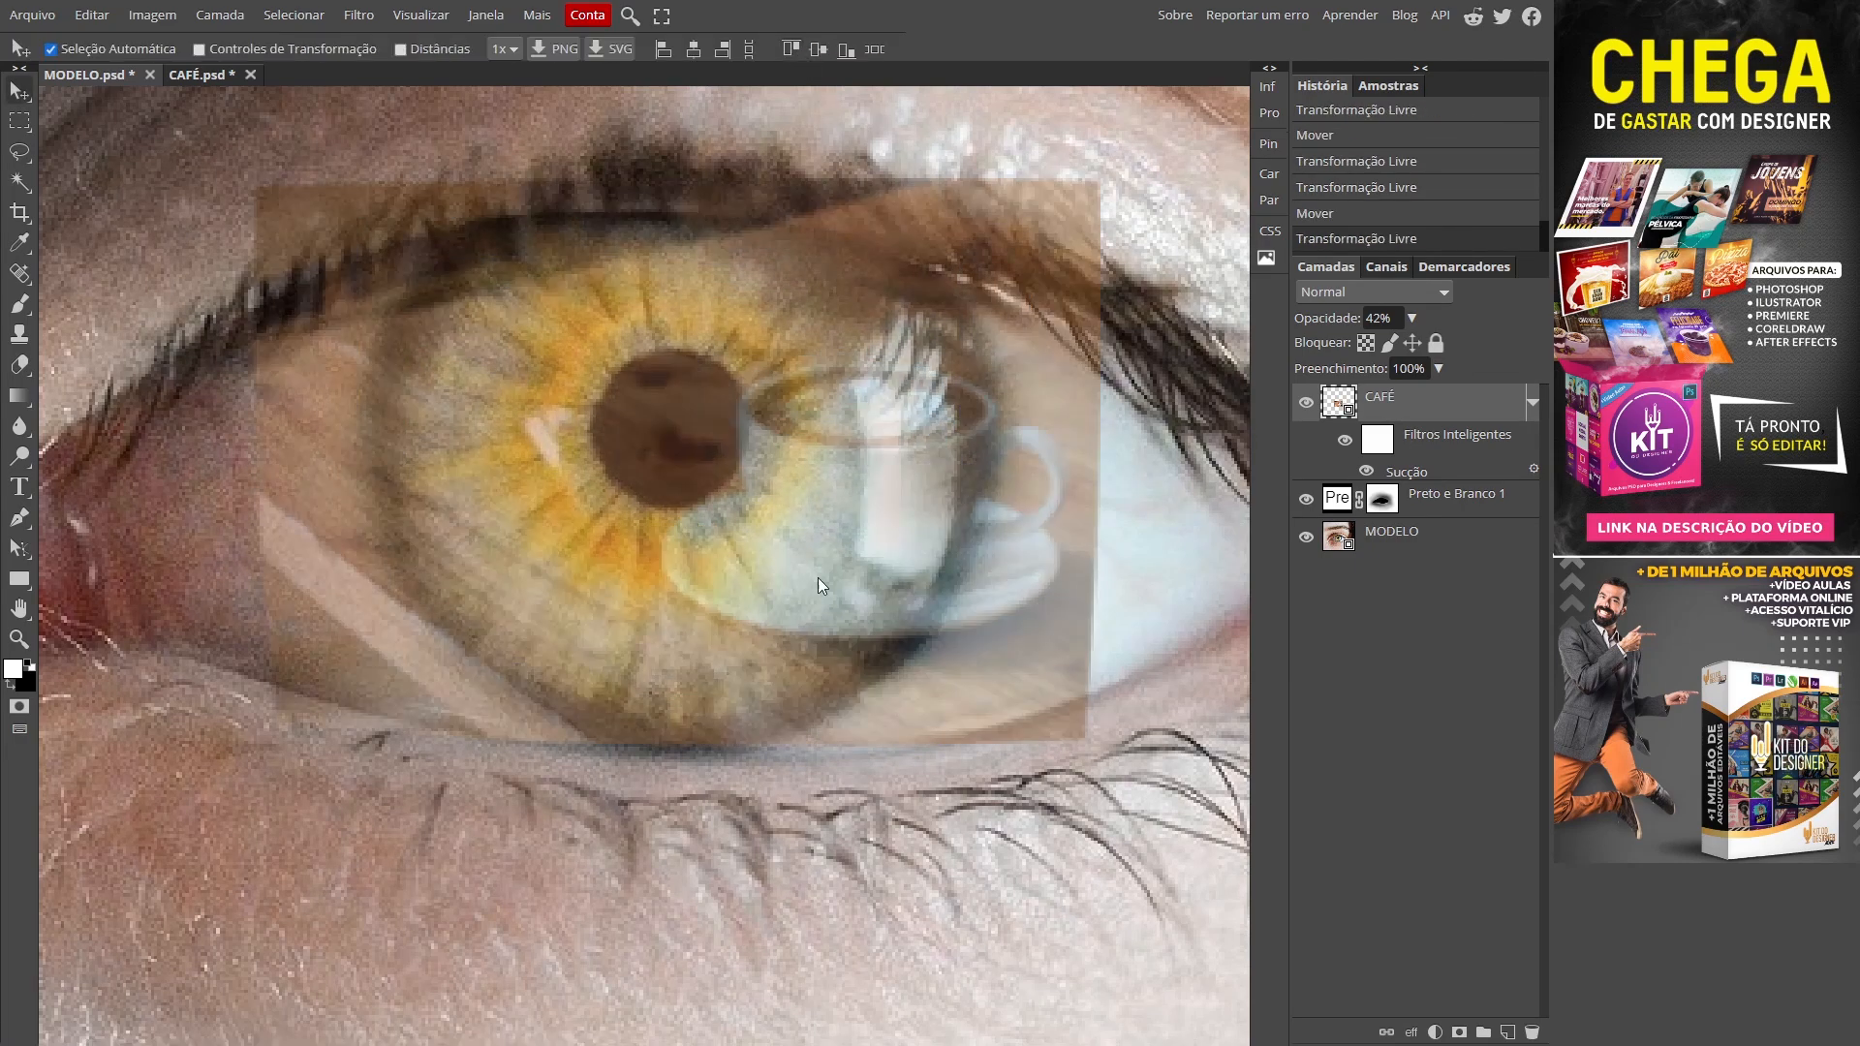
left_click_drag(798, 686, 773, 684)
left_click(1411, 319)
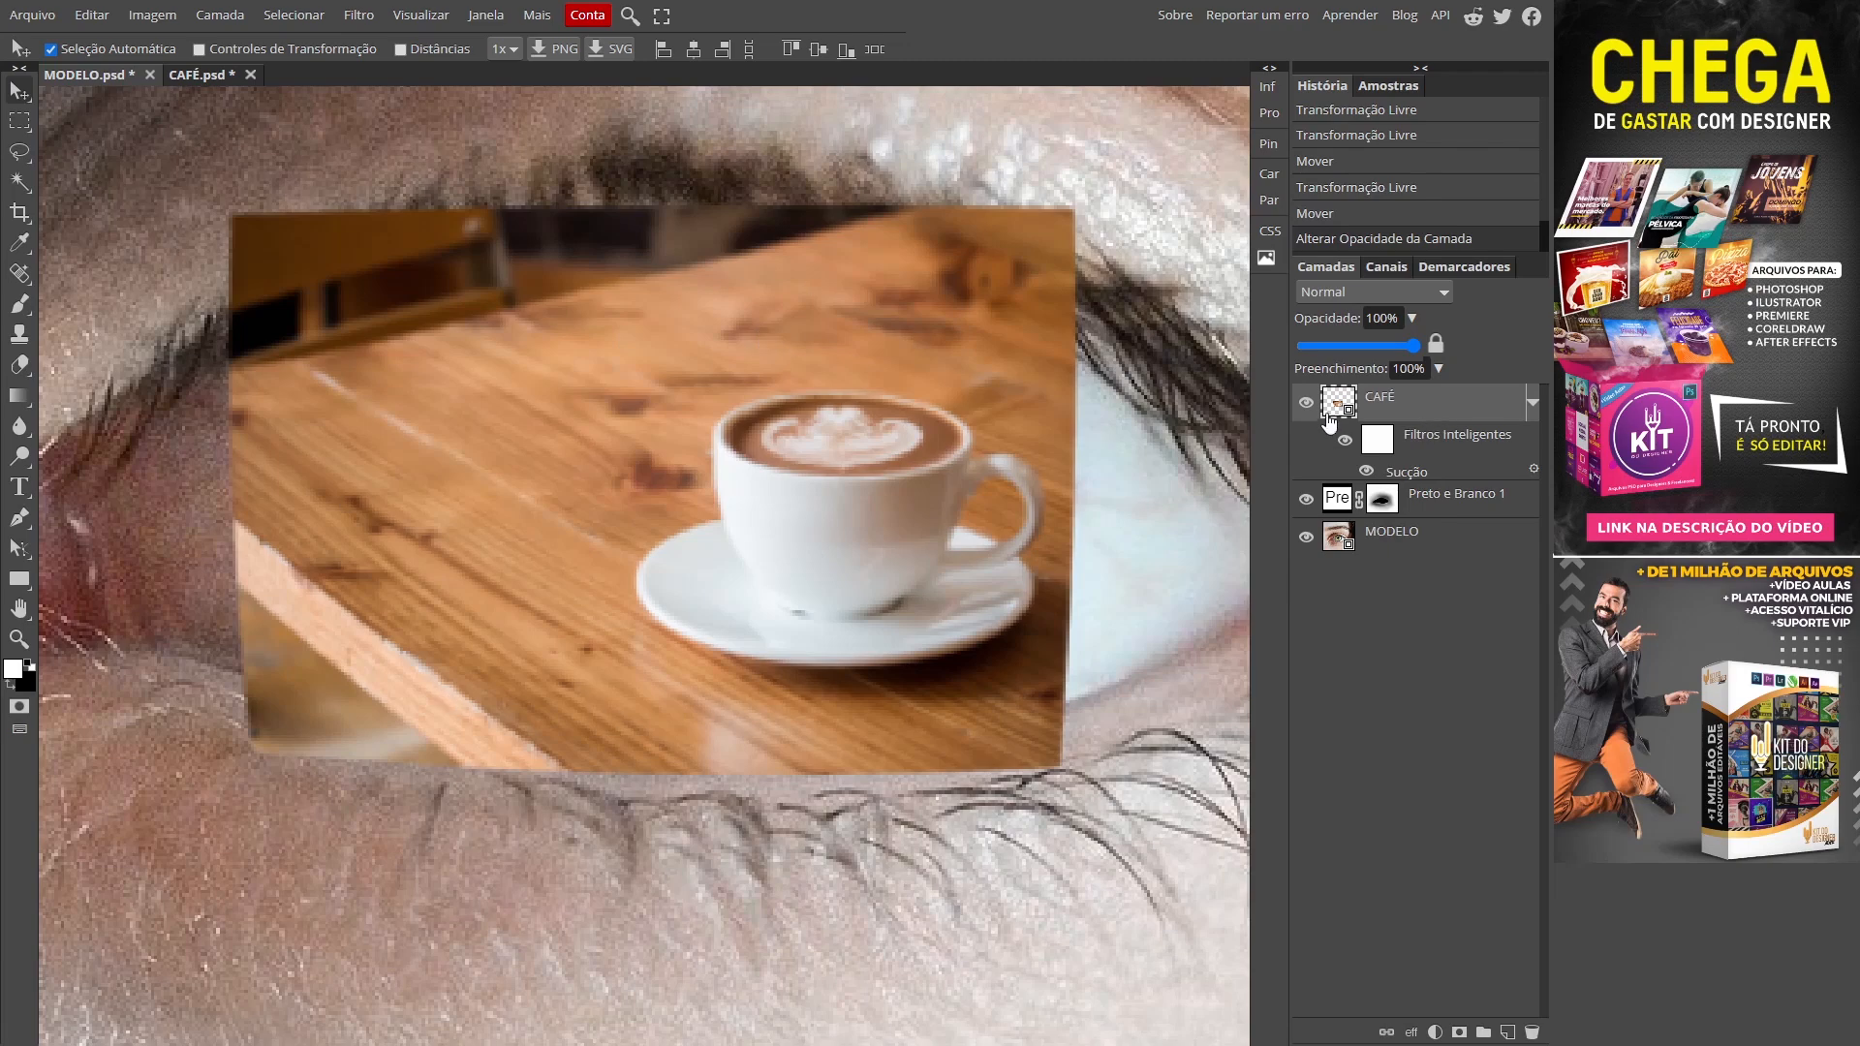
Step: Toggle the CAFÉ layer's visibility to compare, leaving it hidden
left_click(1306, 402)
left_click(1306, 402)
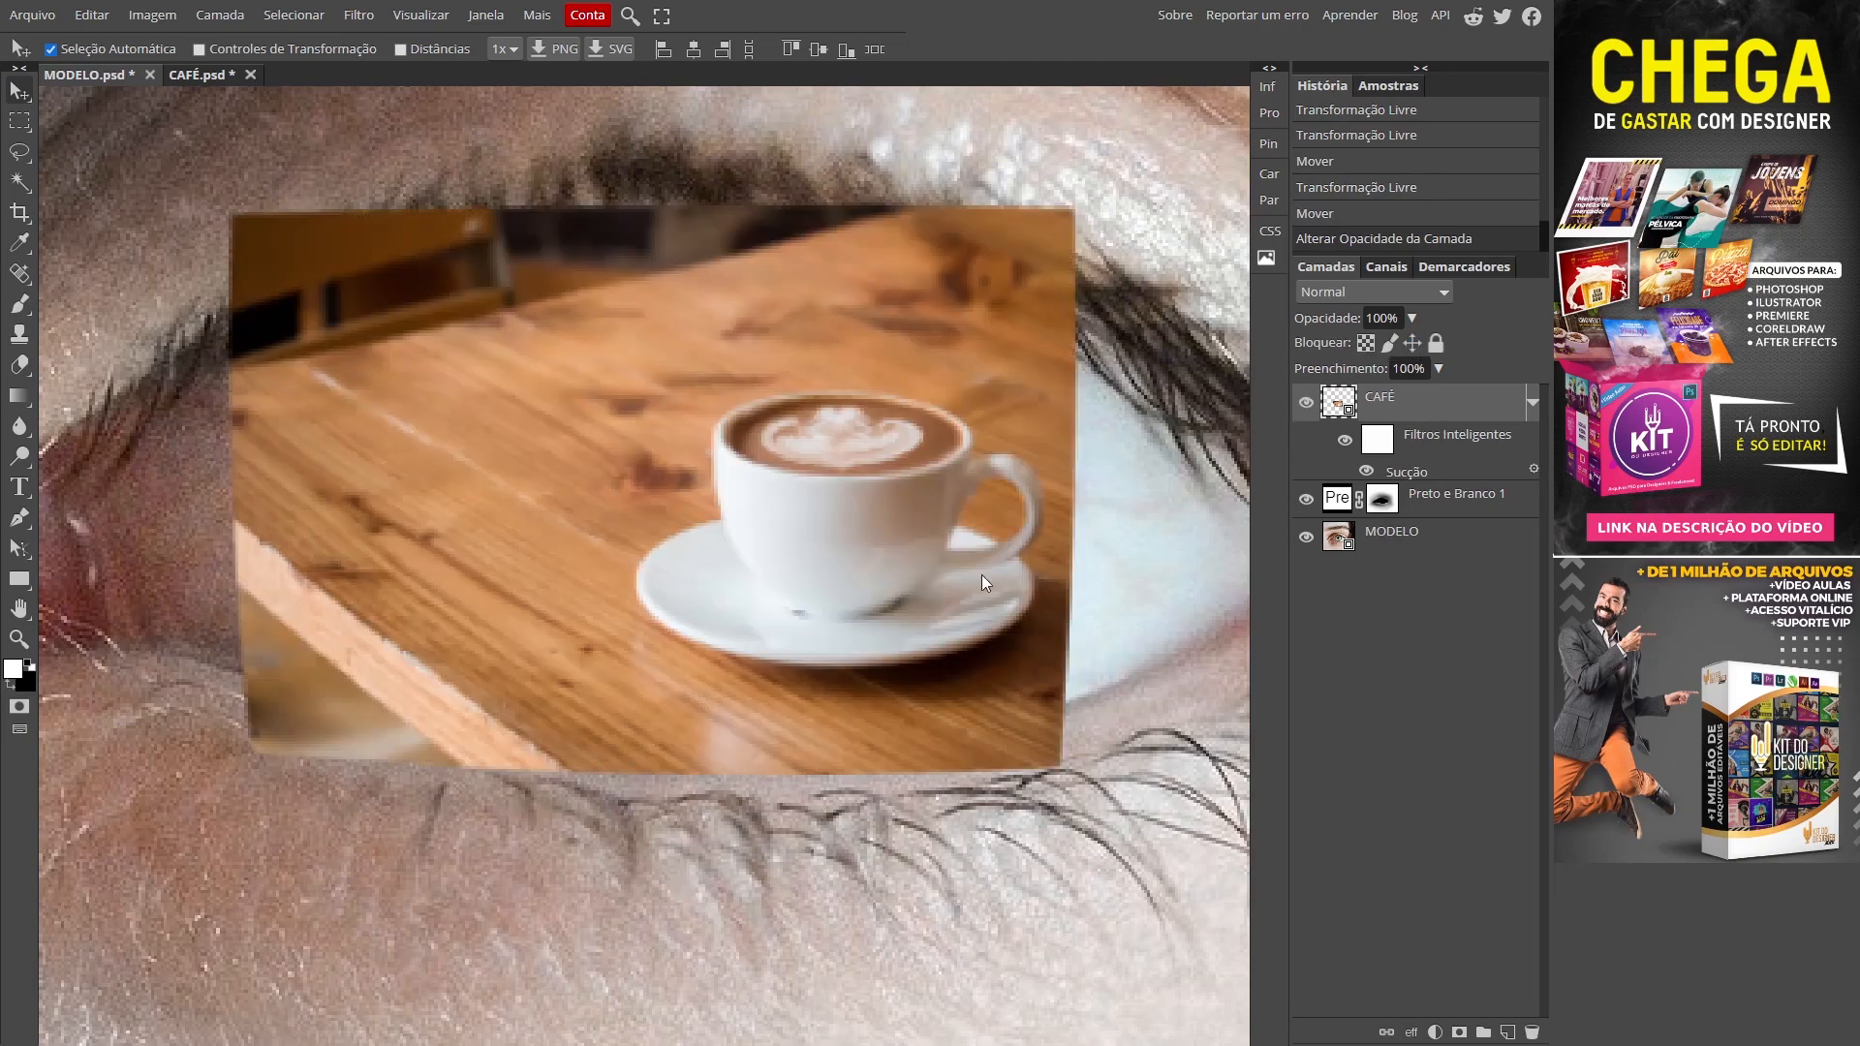
left_click(1305, 402)
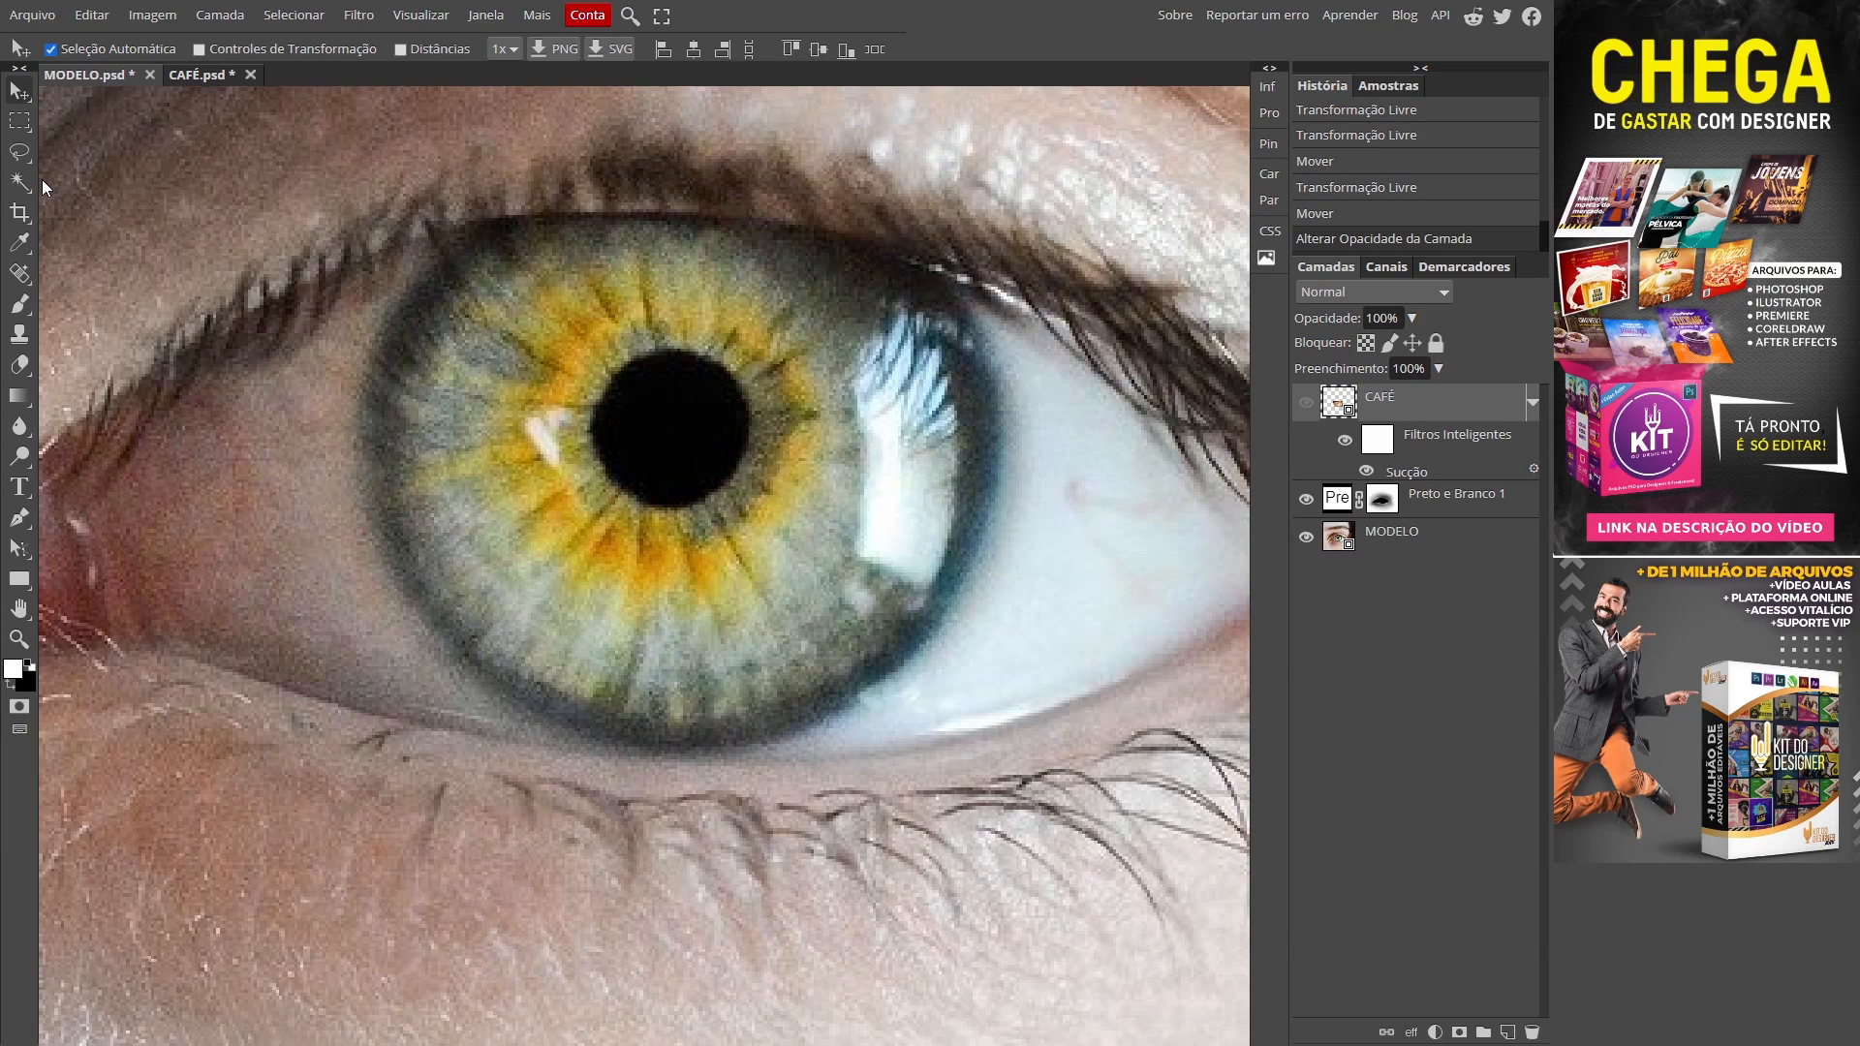
Step: Draw an elliptical marquee around the iris, repositioning the circle while dragging
left_click(19, 121)
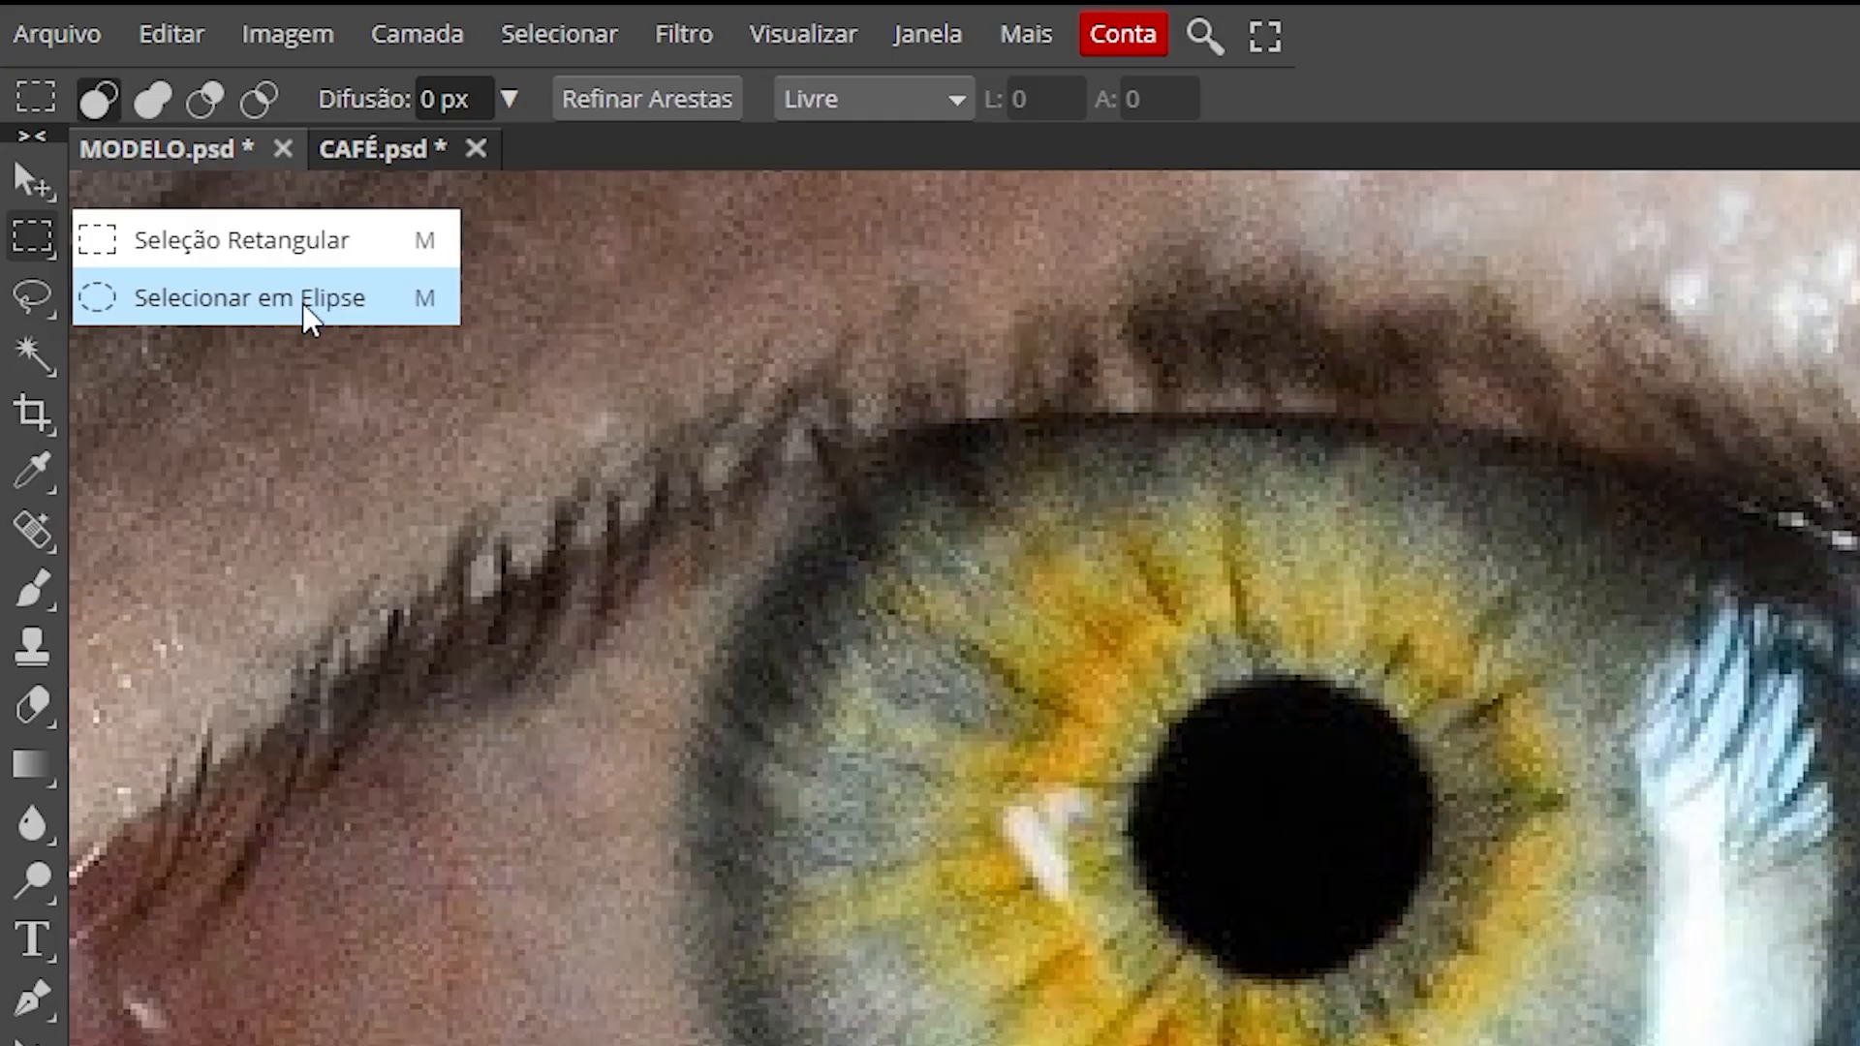
left_click(178, 160)
left_click_drag(566, 325, 997, 748)
key("space")
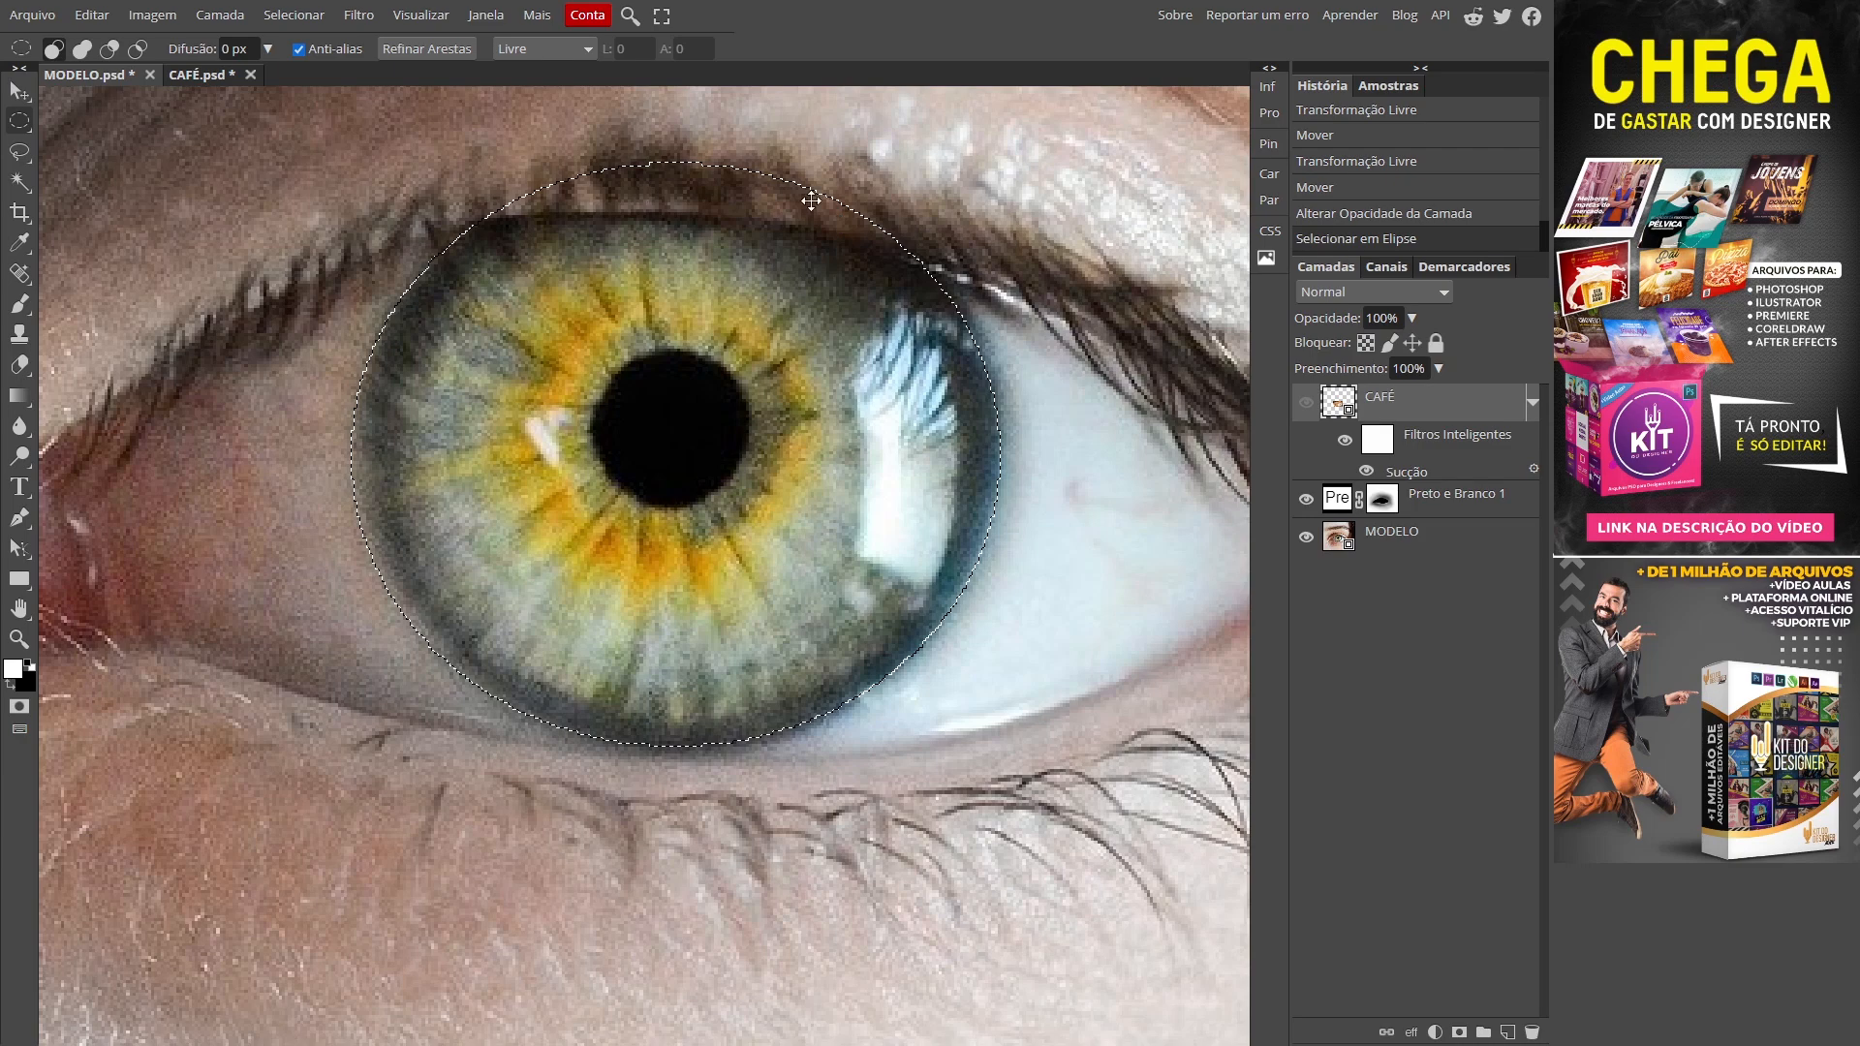
Step: Zoom in on the upper iris and pick the plain Lasso in Add mode
key("z")
left_click(722, 155)
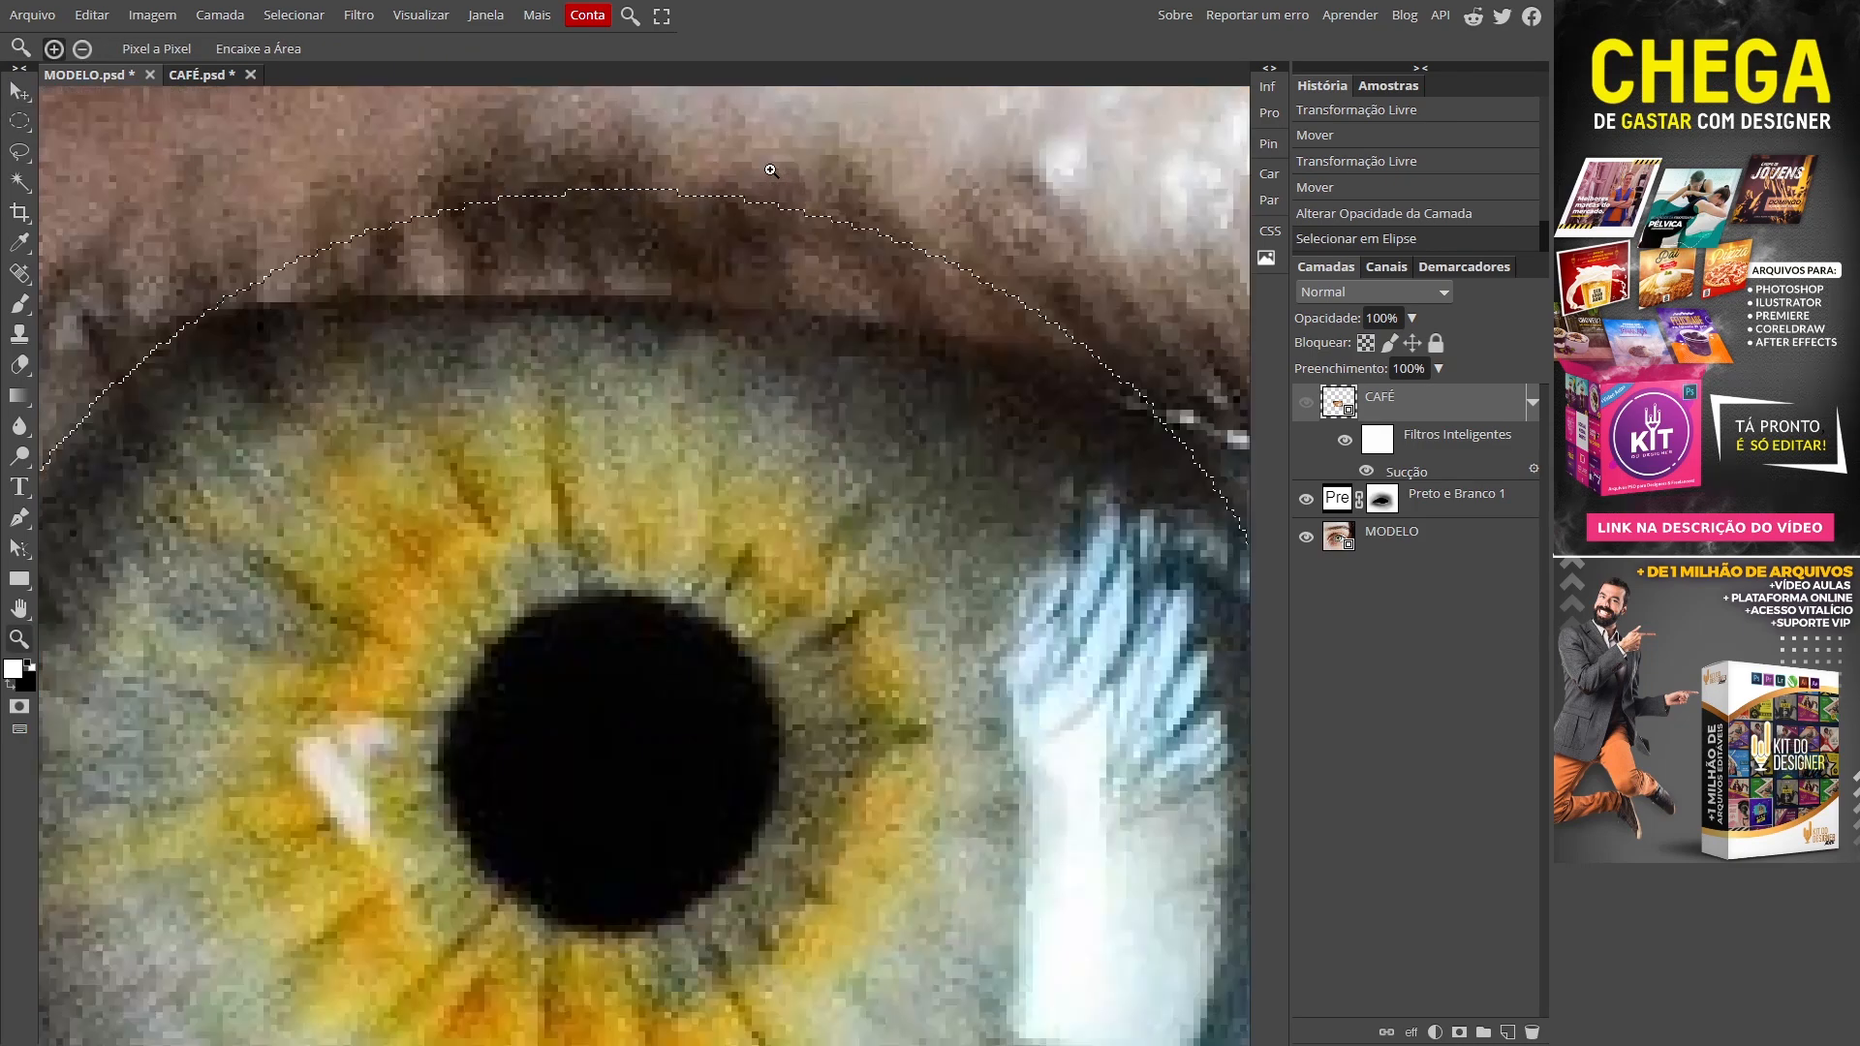
left_click_drag(772, 170, 764, 171)
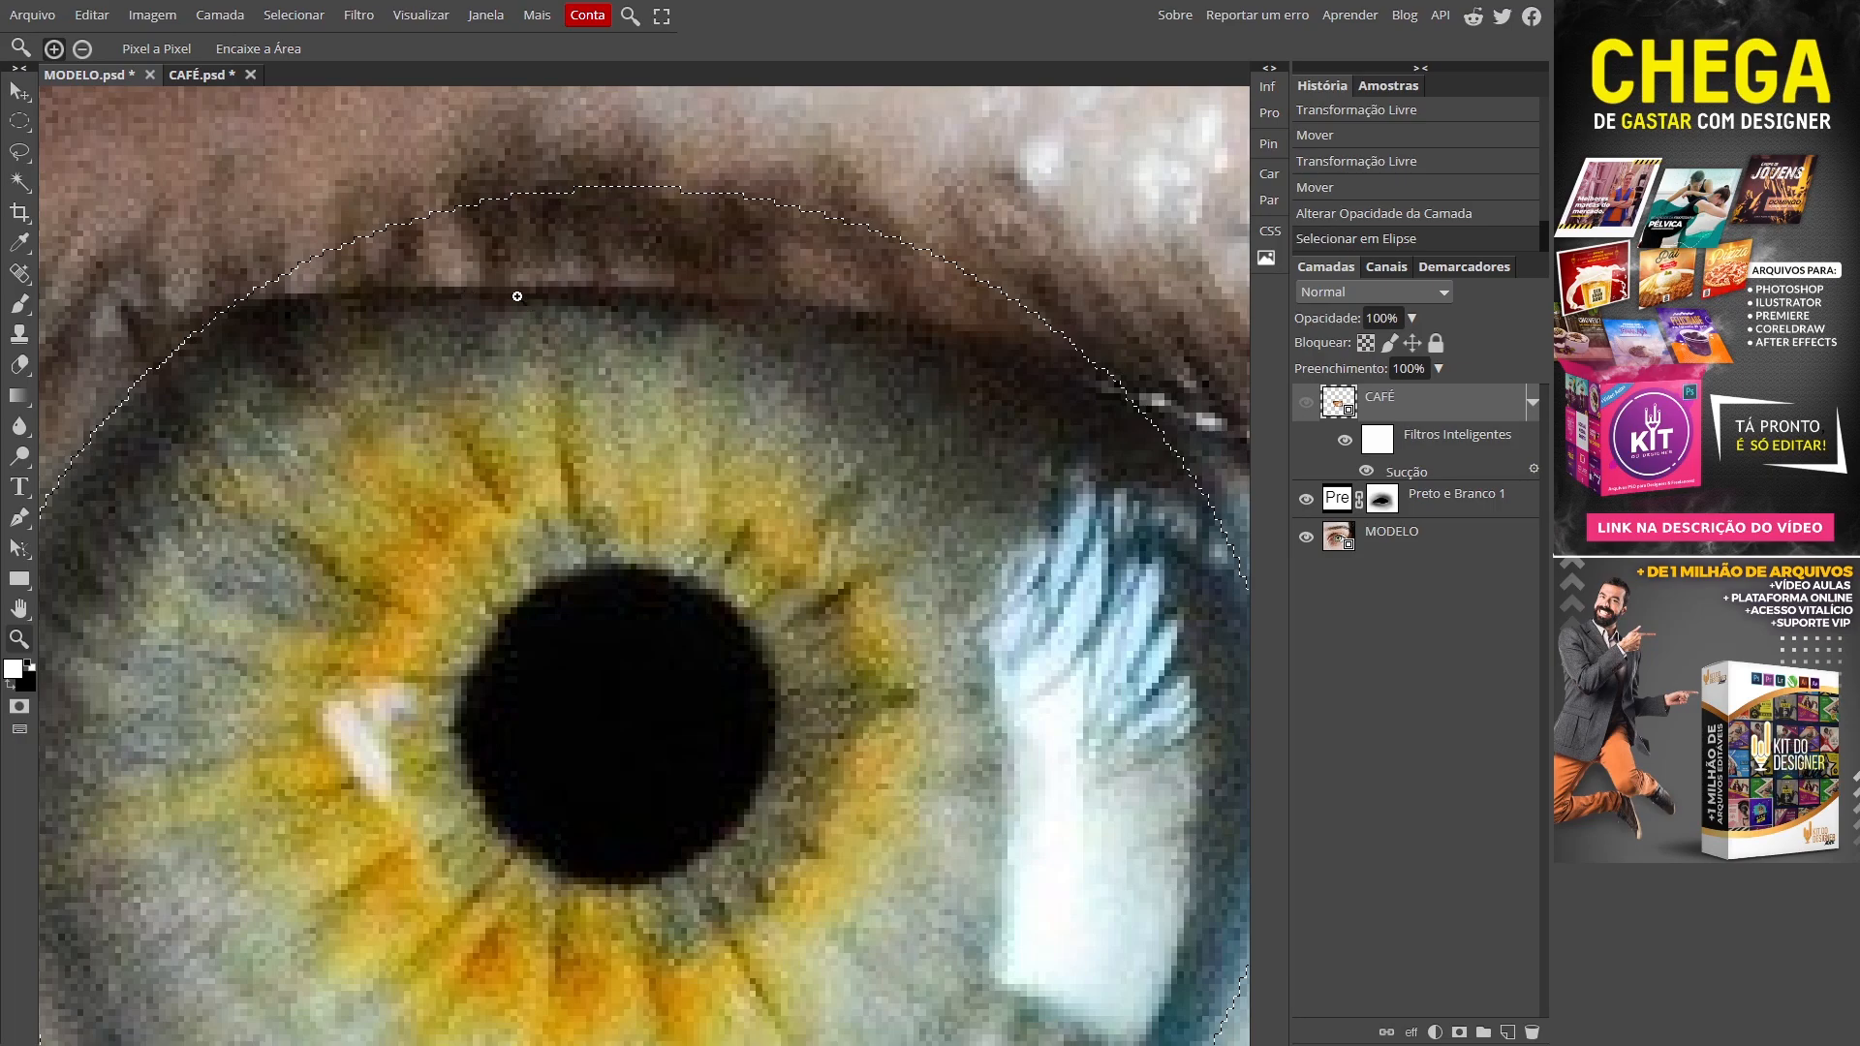
key("l")
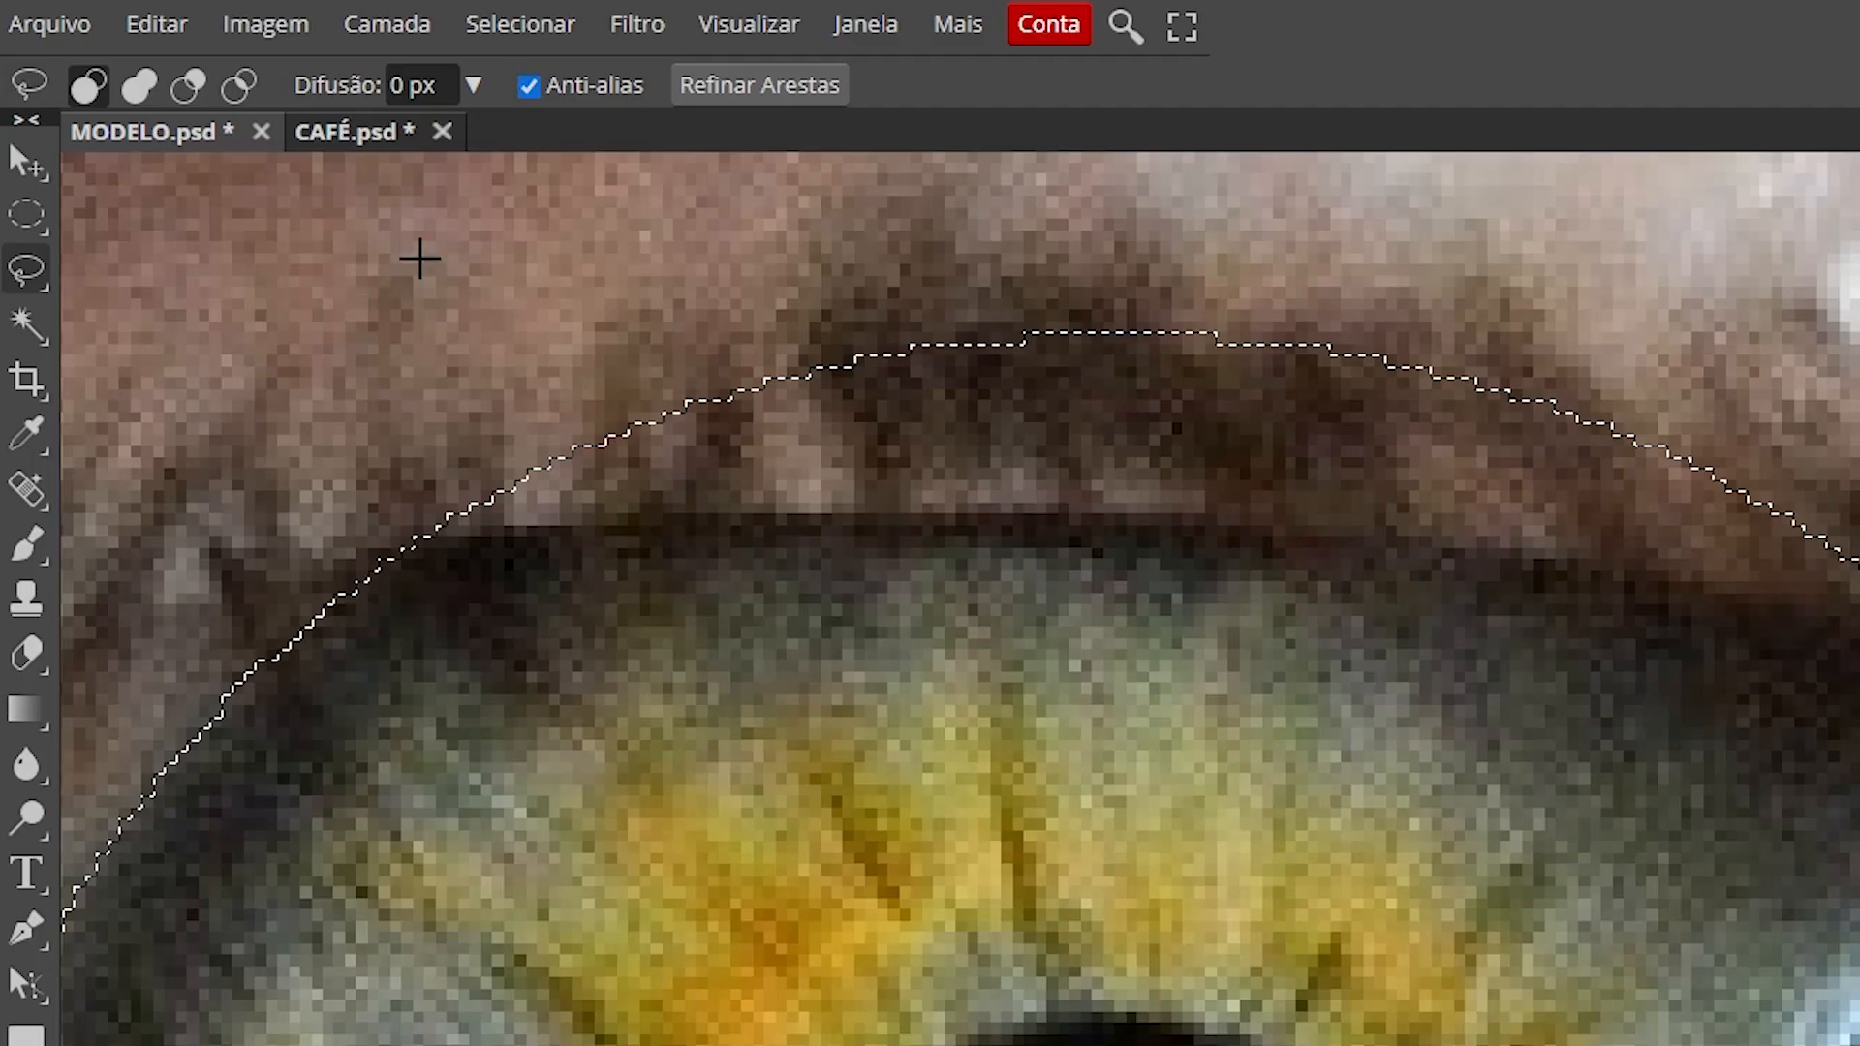
key("z")
right_click(29, 273)
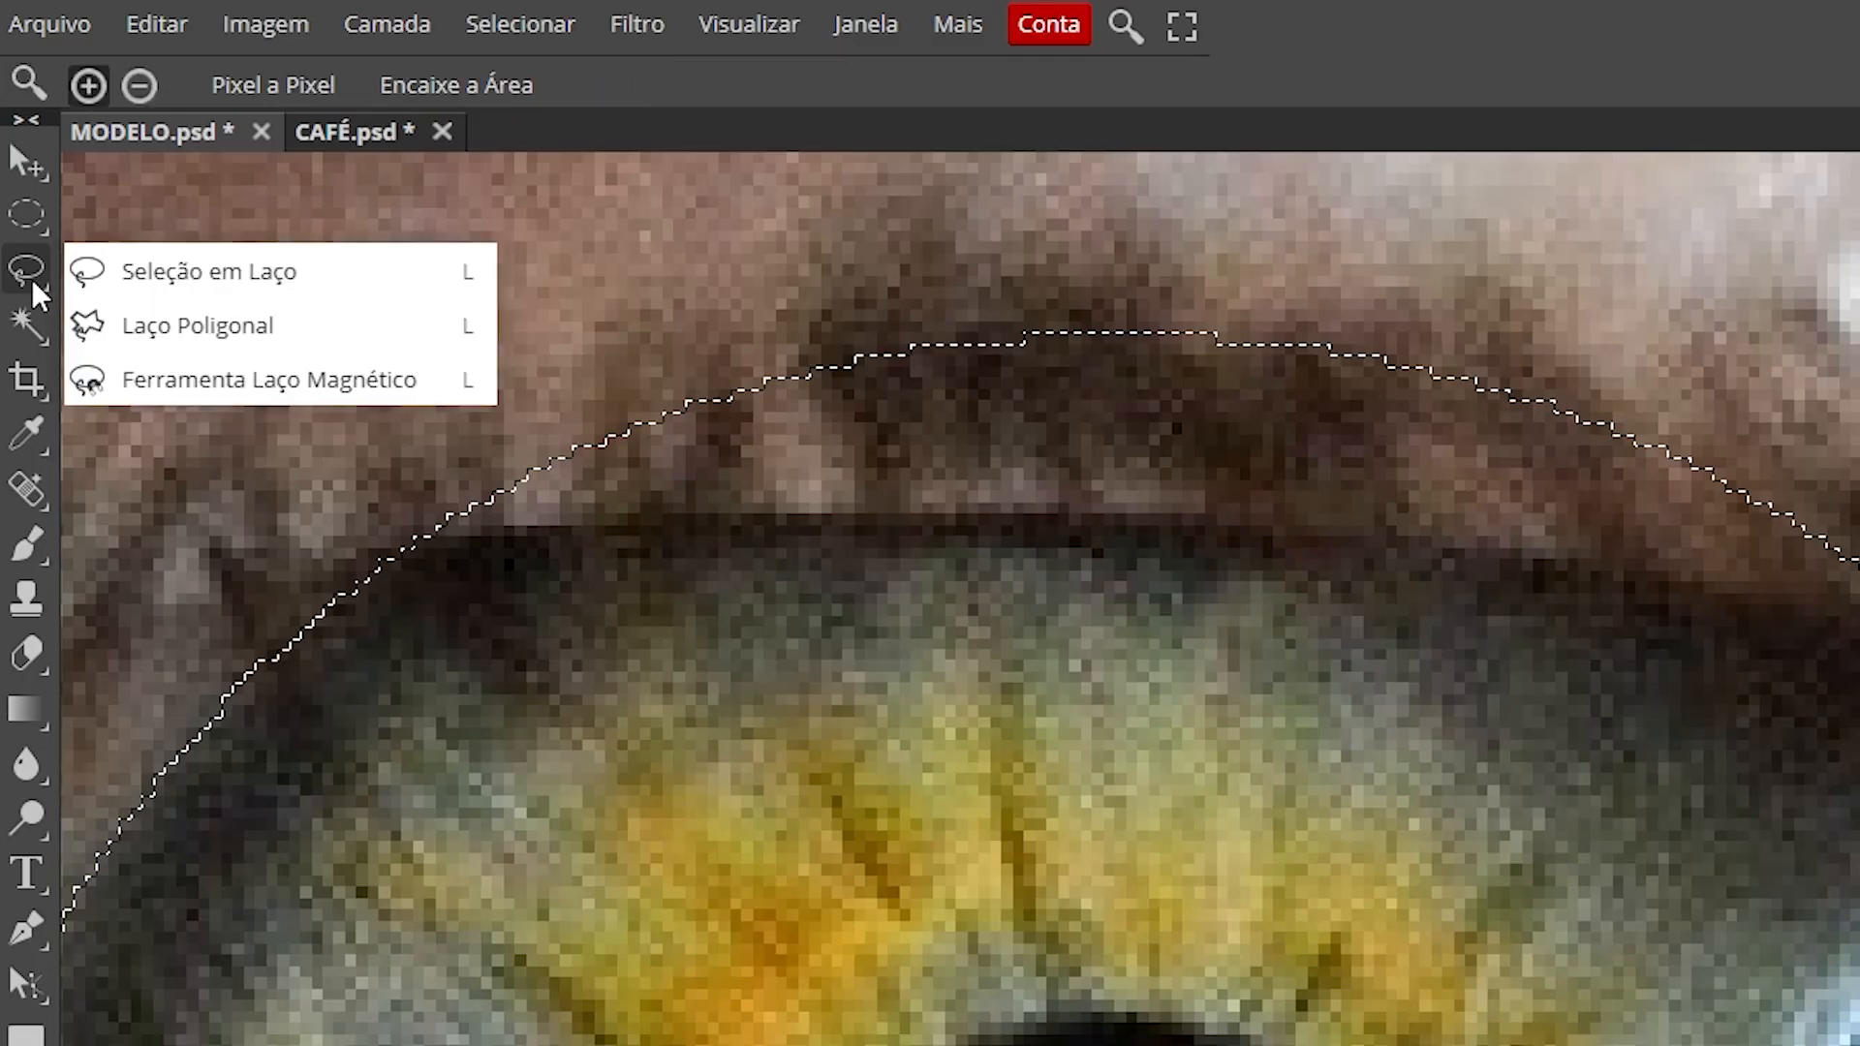
left_click(199, 268)
left_click(136, 87)
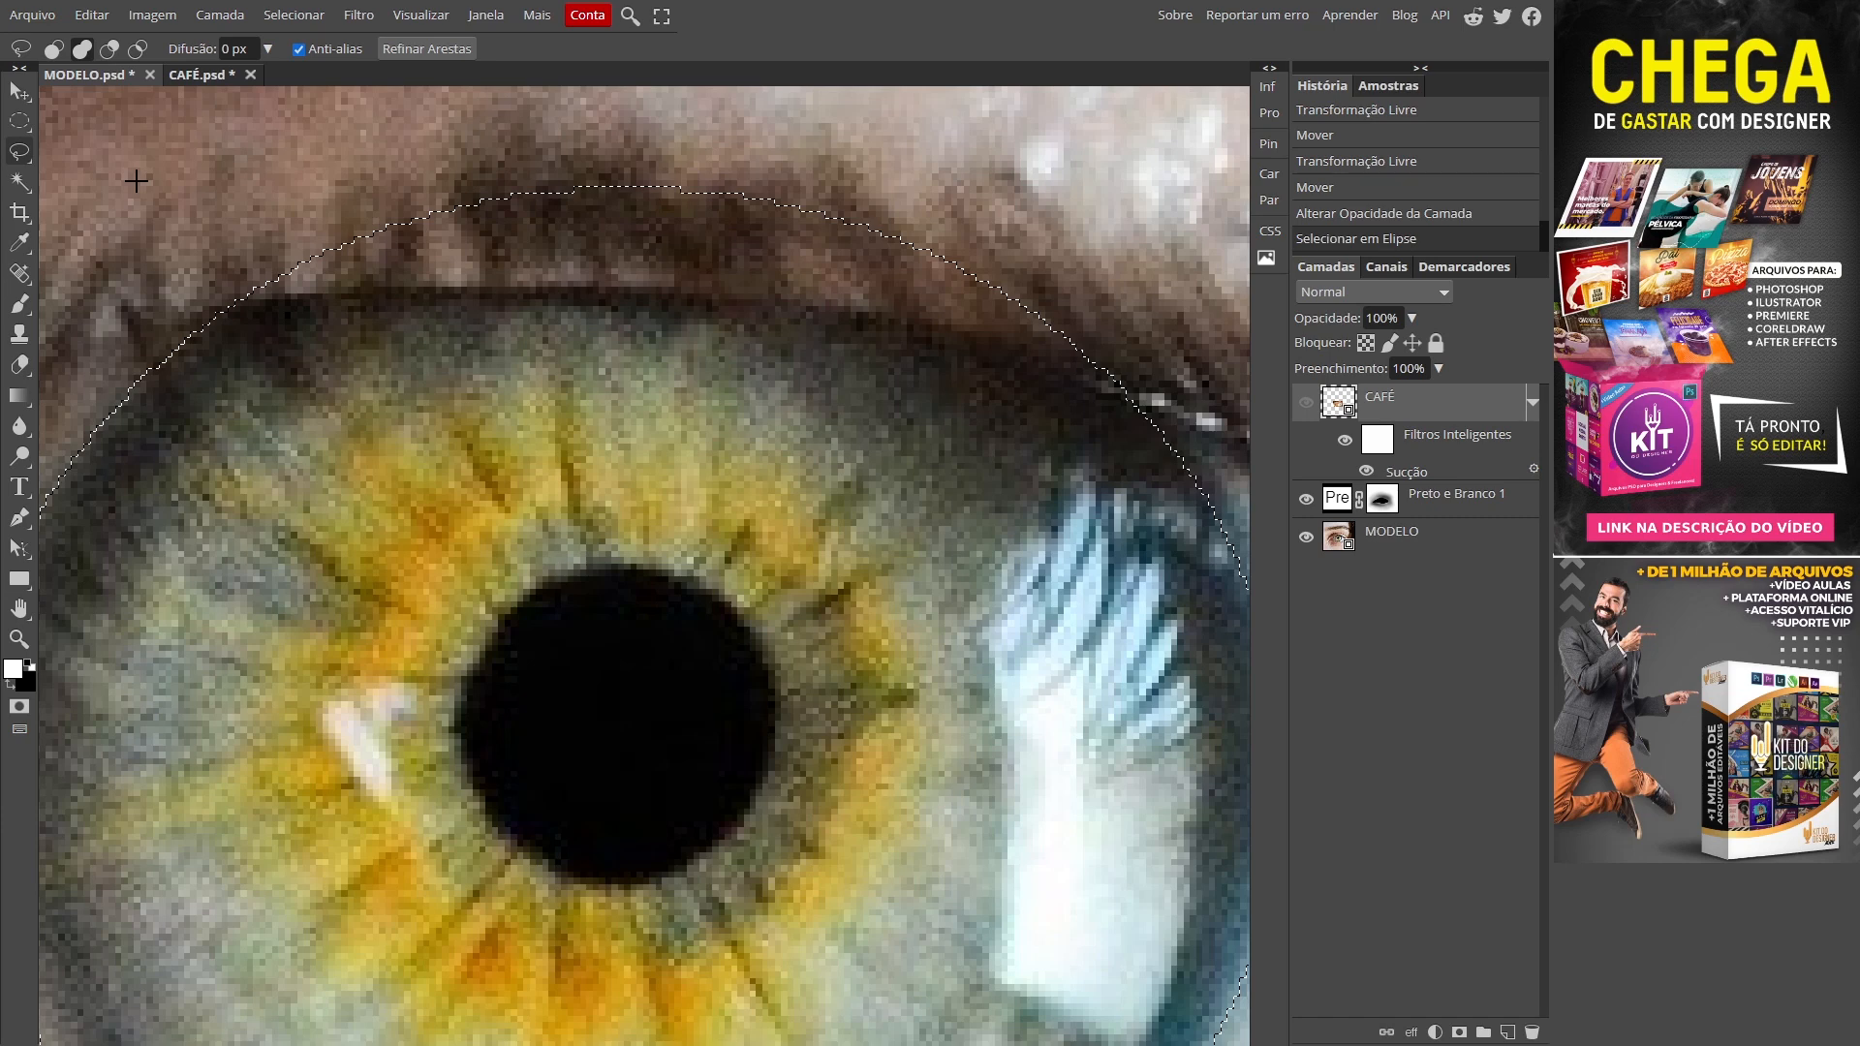
Step: Subtract the upper eyelid and trace the selection along the right iris edge
key("alt")
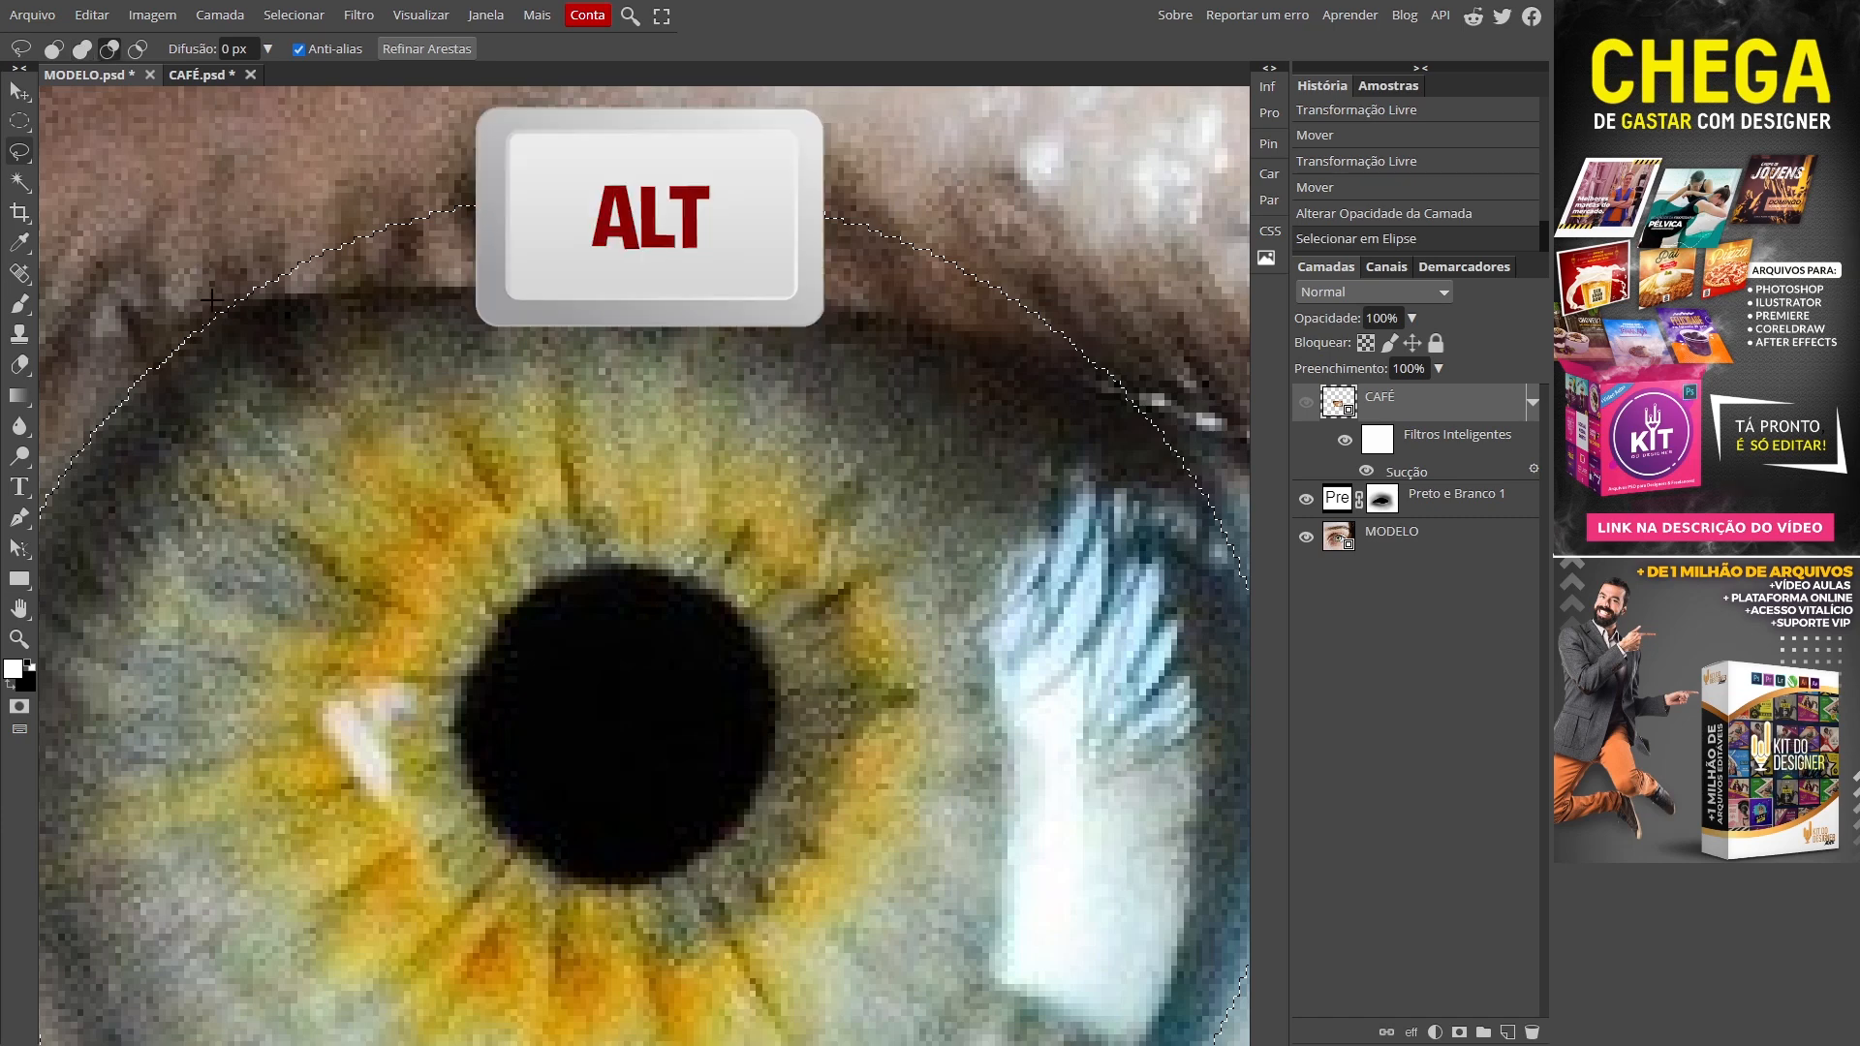
mouse_move(215, 297)
left_mouse_down()
mouse_move(667, 286)
mouse_move(1071, 351)
mouse_move(1119, 269)
mouse_move(968, 145)
mouse_move(785, 147)
mouse_move(431, 152)
mouse_move(263, 204)
mouse_move(191, 283)
left_mouse_up()
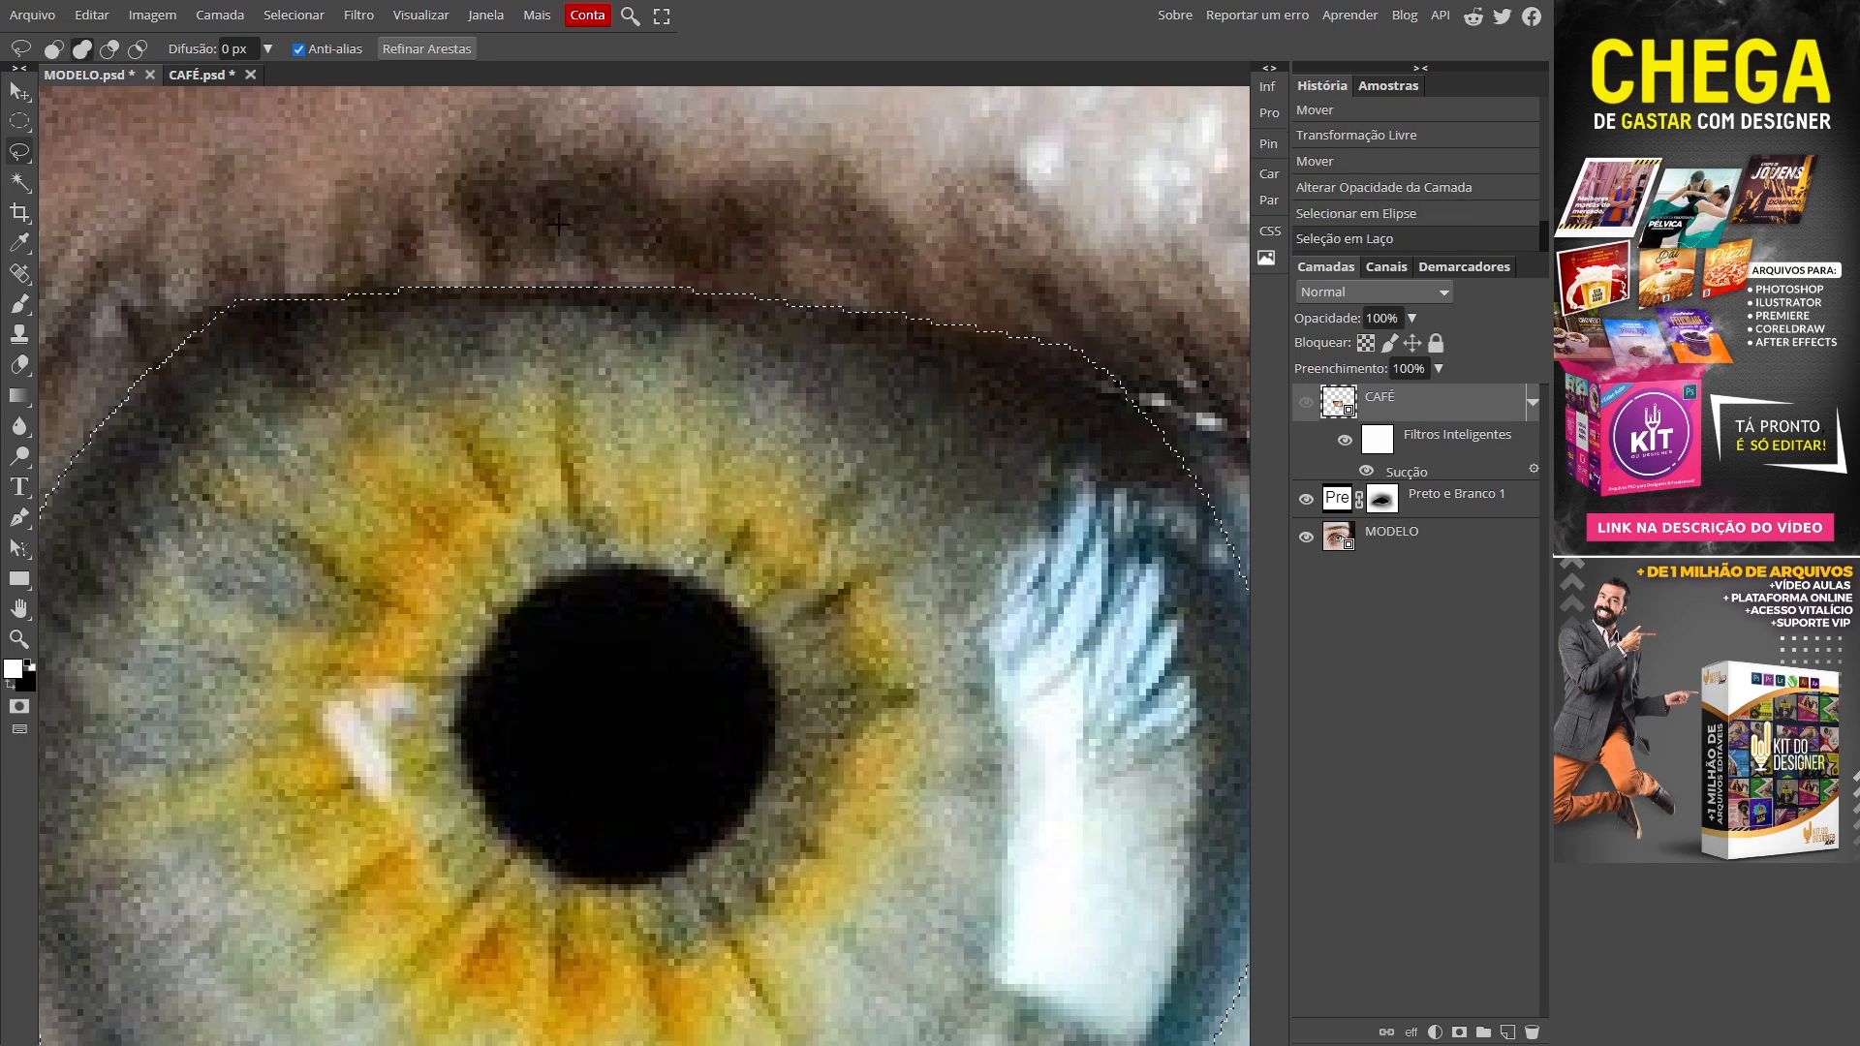
mouse_move(752, 573)
left_mouse_down()
mouse_move(711, 472)
mouse_move(503, 279)
left_mouse_up()
left_click_drag(965, 313, 960, 491)
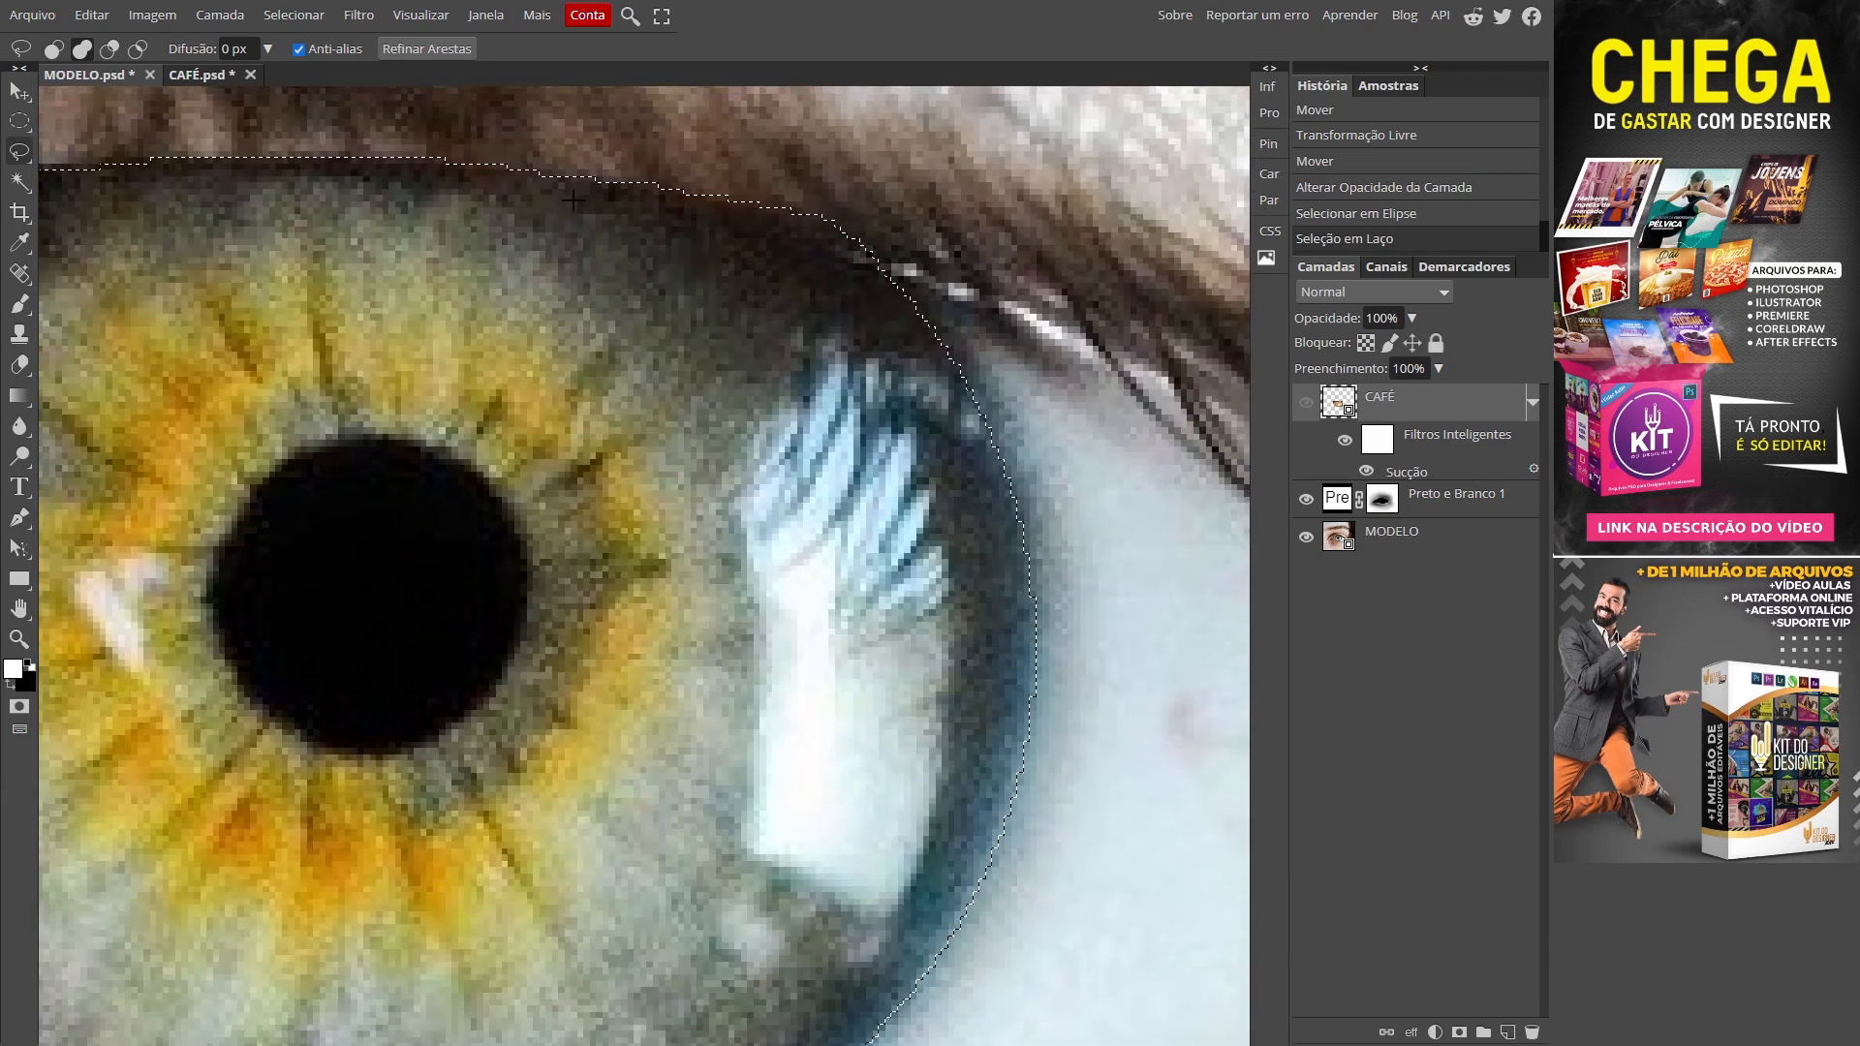
mouse_move(955, 308)
left_mouse_down()
mouse_move(1016, 396)
mouse_move(1069, 577)
mouse_move(1066, 657)
mouse_move(962, 814)
left_mouse_up()
mouse_move(1088, 789)
left_mouse_down()
mouse_move(1105, 495)
mouse_move(1050, 478)
mouse_move(935, 693)
mouse_move(905, 714)
mouse_move(921, 532)
mouse_move(847, 643)
mouse_move(737, 712)
left_mouse_up()
left_click_drag(603, 709, 926, 565)
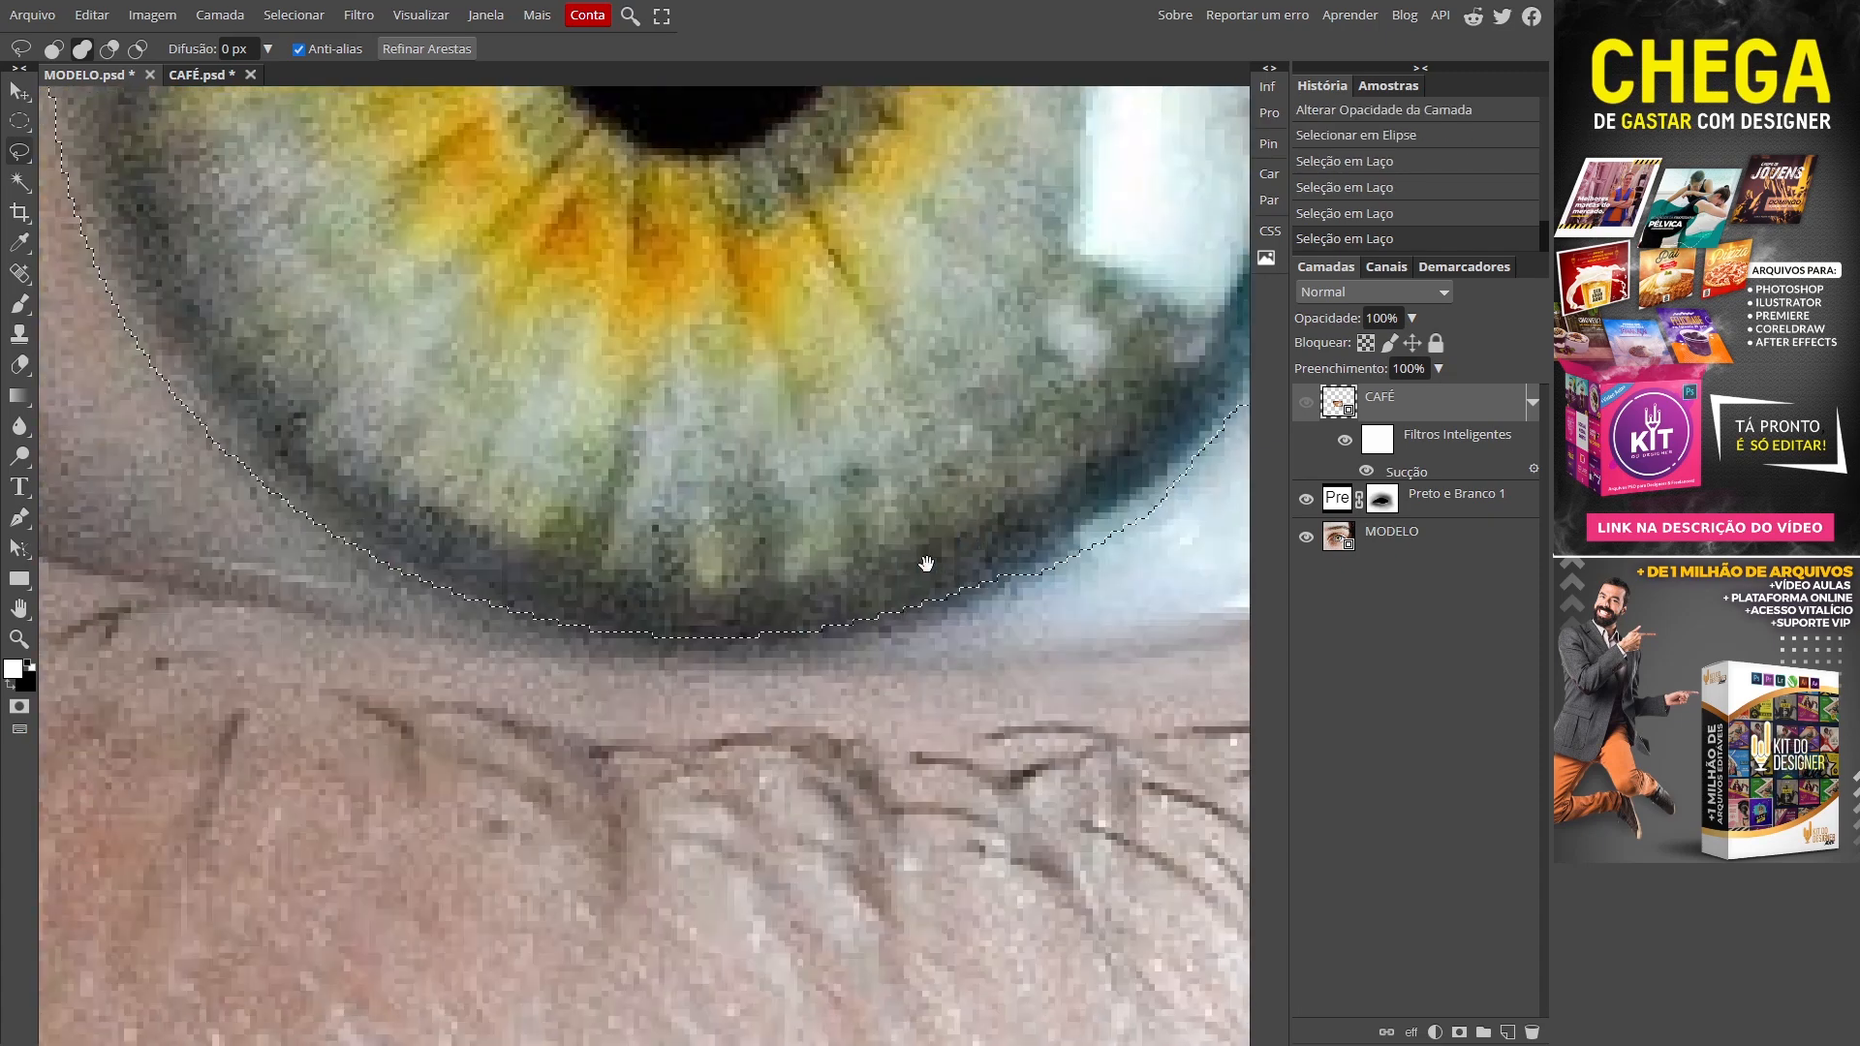
left_click_drag(1089, 553, 957, 614)
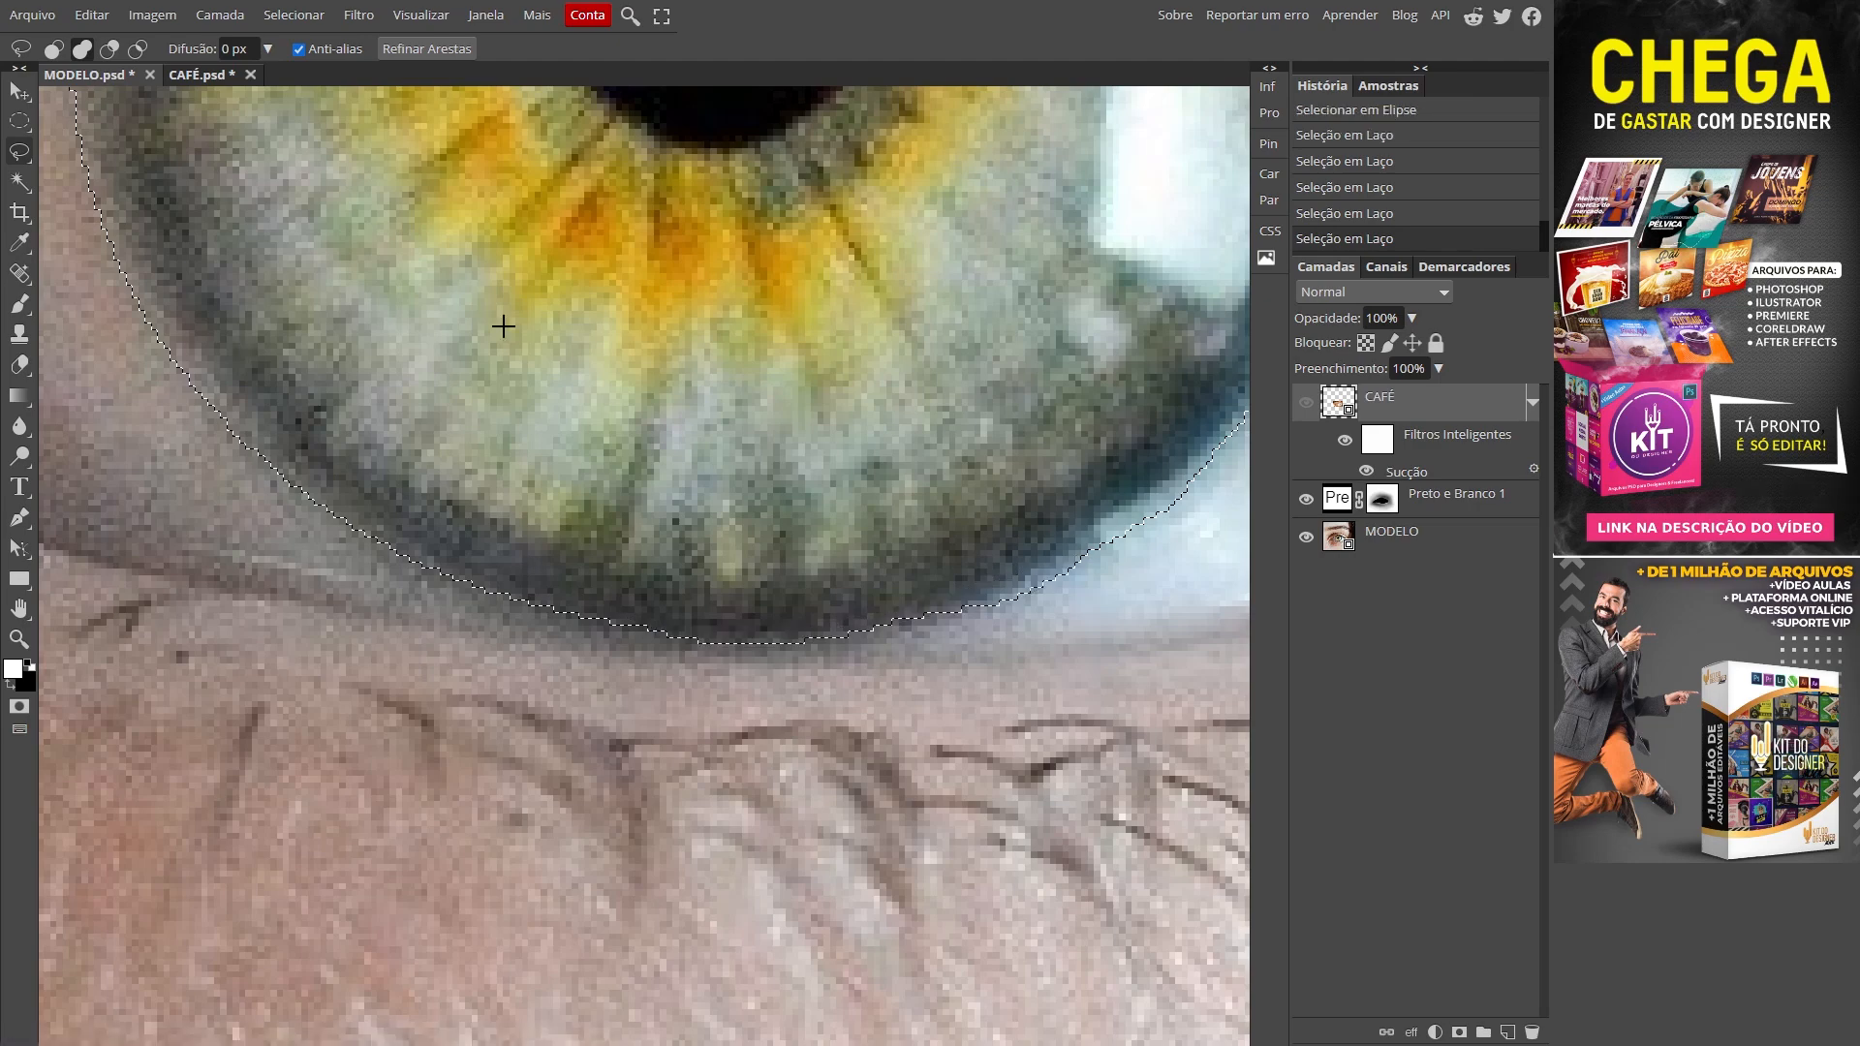
scroll(513, 310, "up", 6)
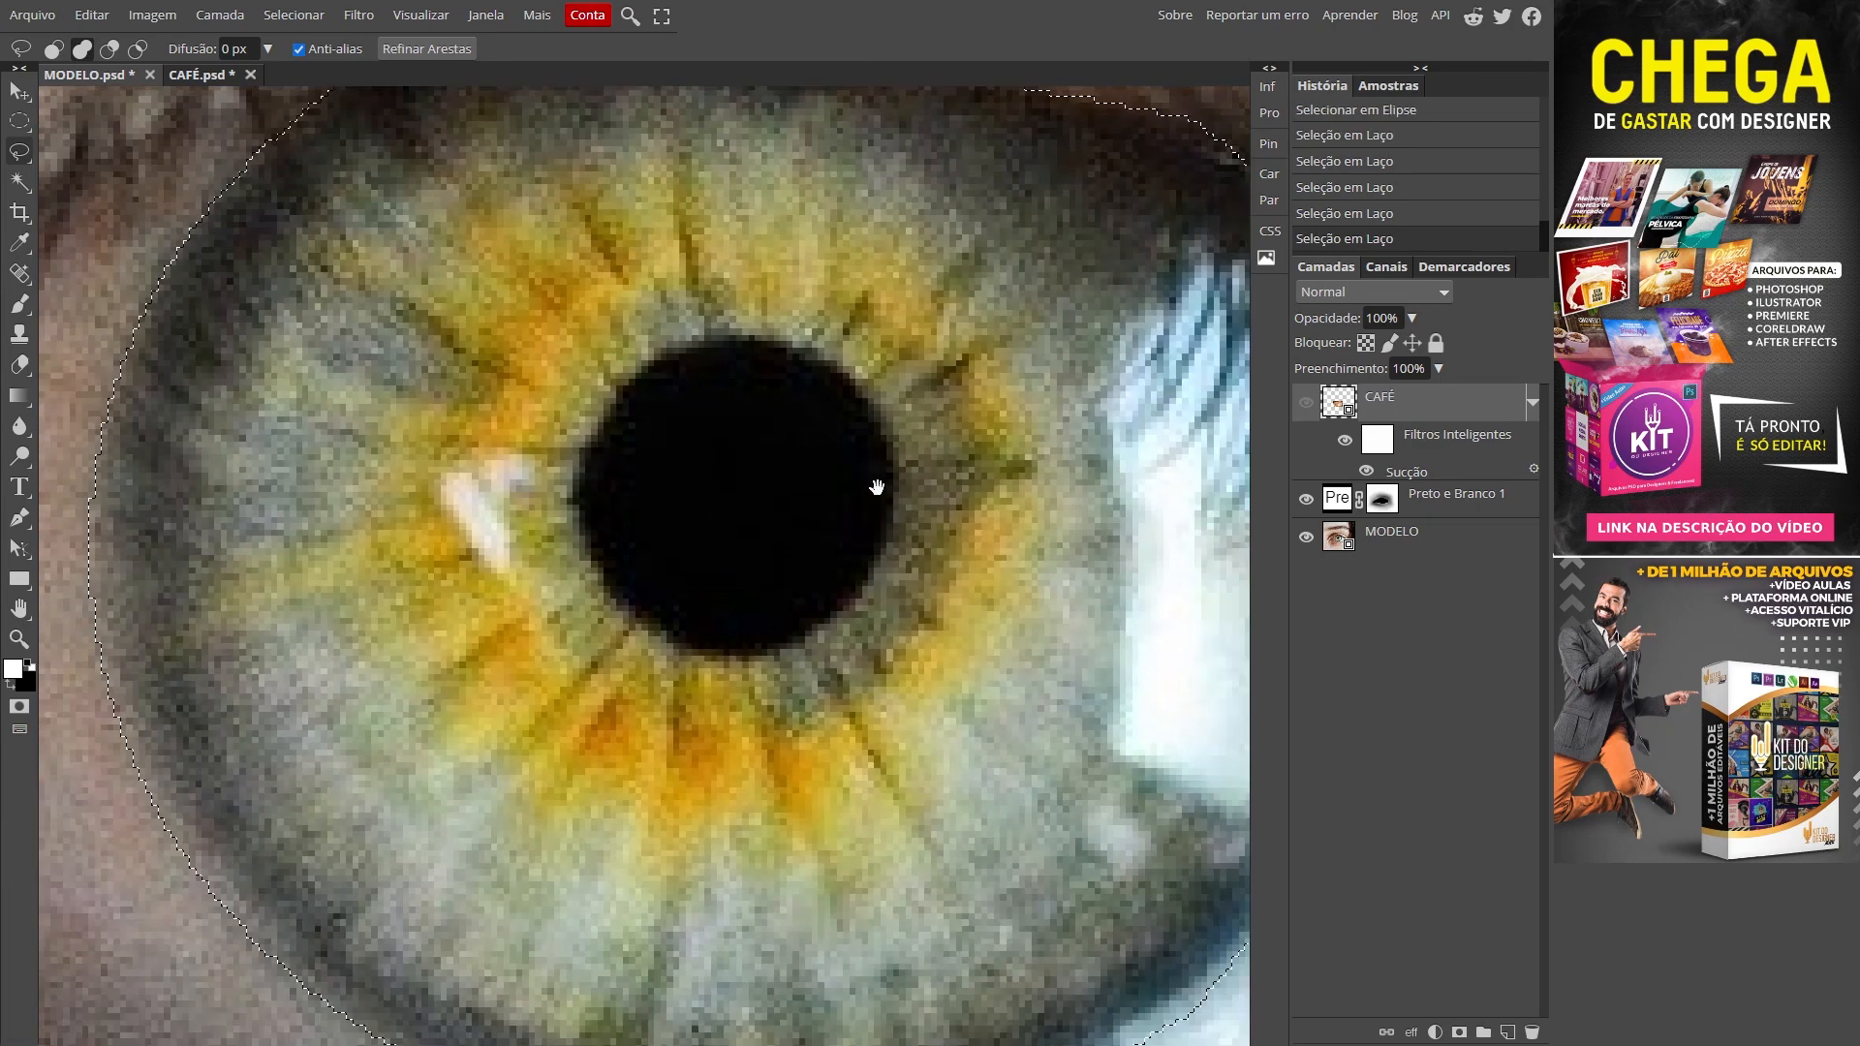
key("ctrl+0")
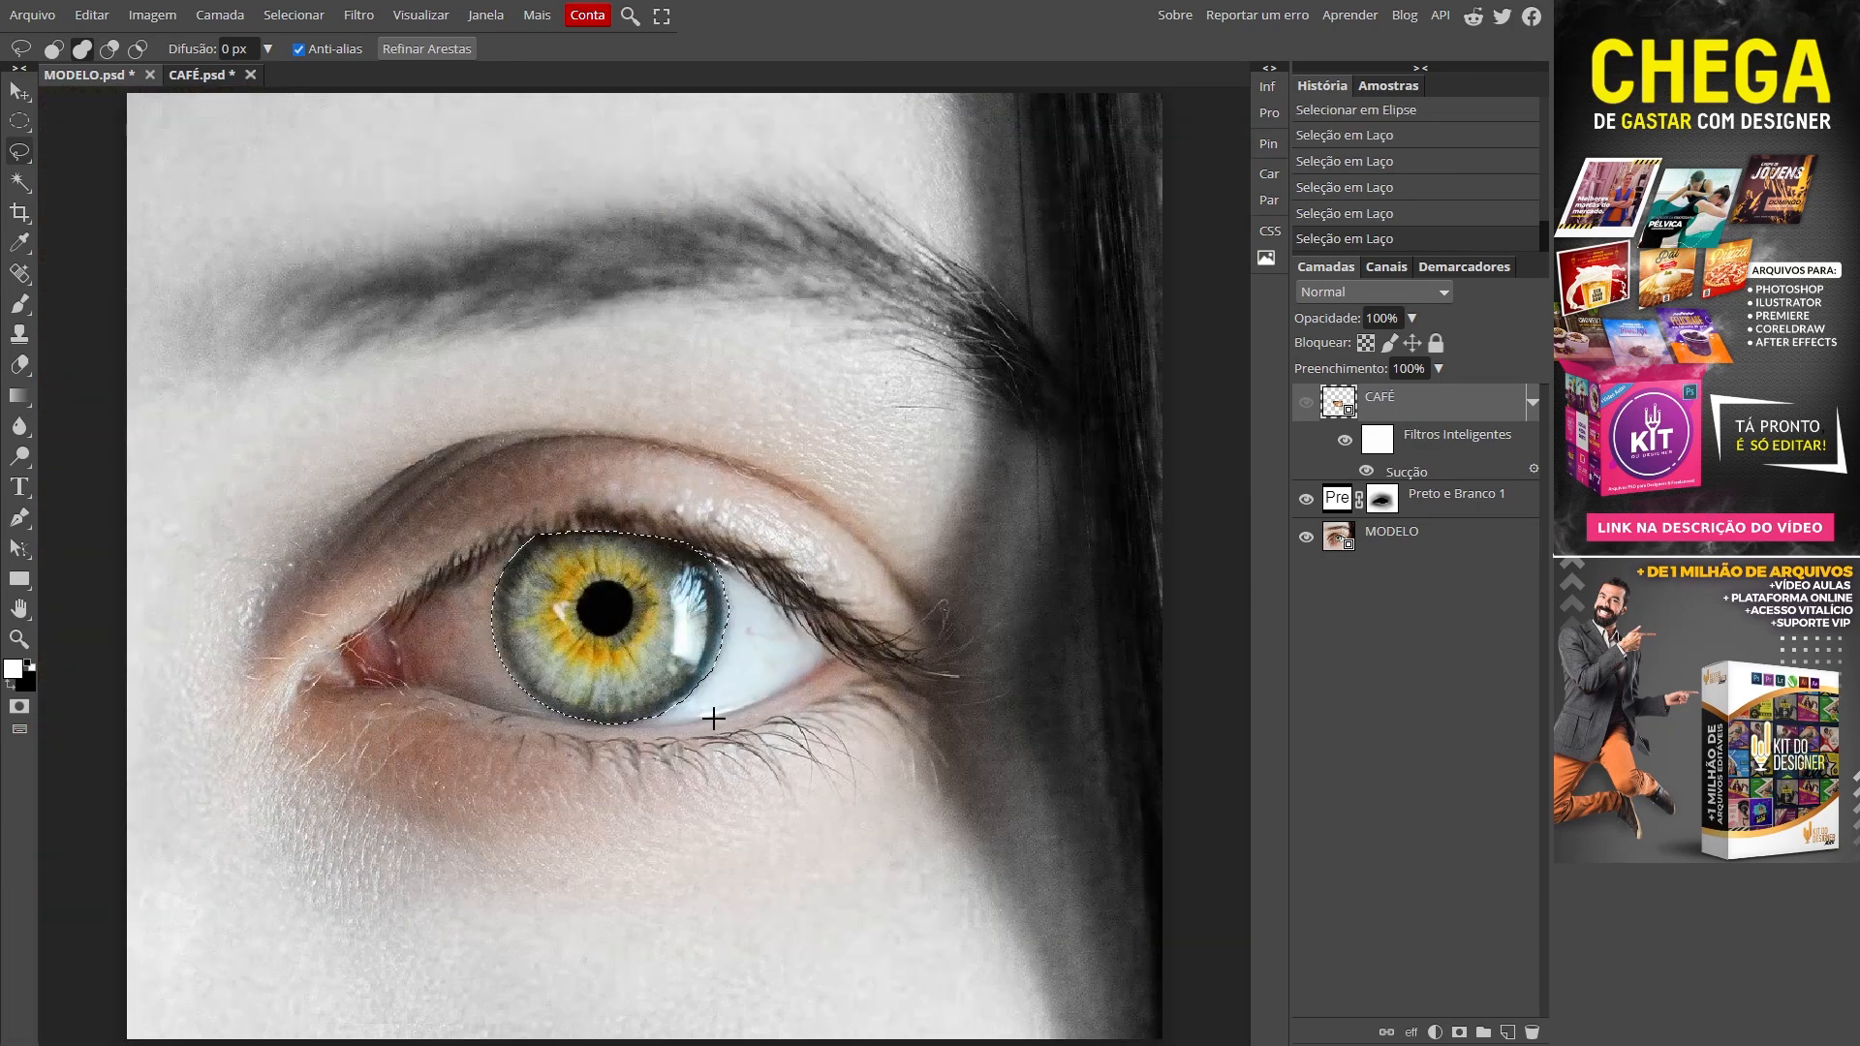
Step: Show the CAFÉ layer and add a raster mask from the iris selection
key("z")
left_click(593, 663)
mouse_move(634, 669)
left_mouse_down()
mouse_move(629, 644)
mouse_move(654, 647)
mouse_move(624, 643)
mouse_move(650, 640)
left_mouse_up()
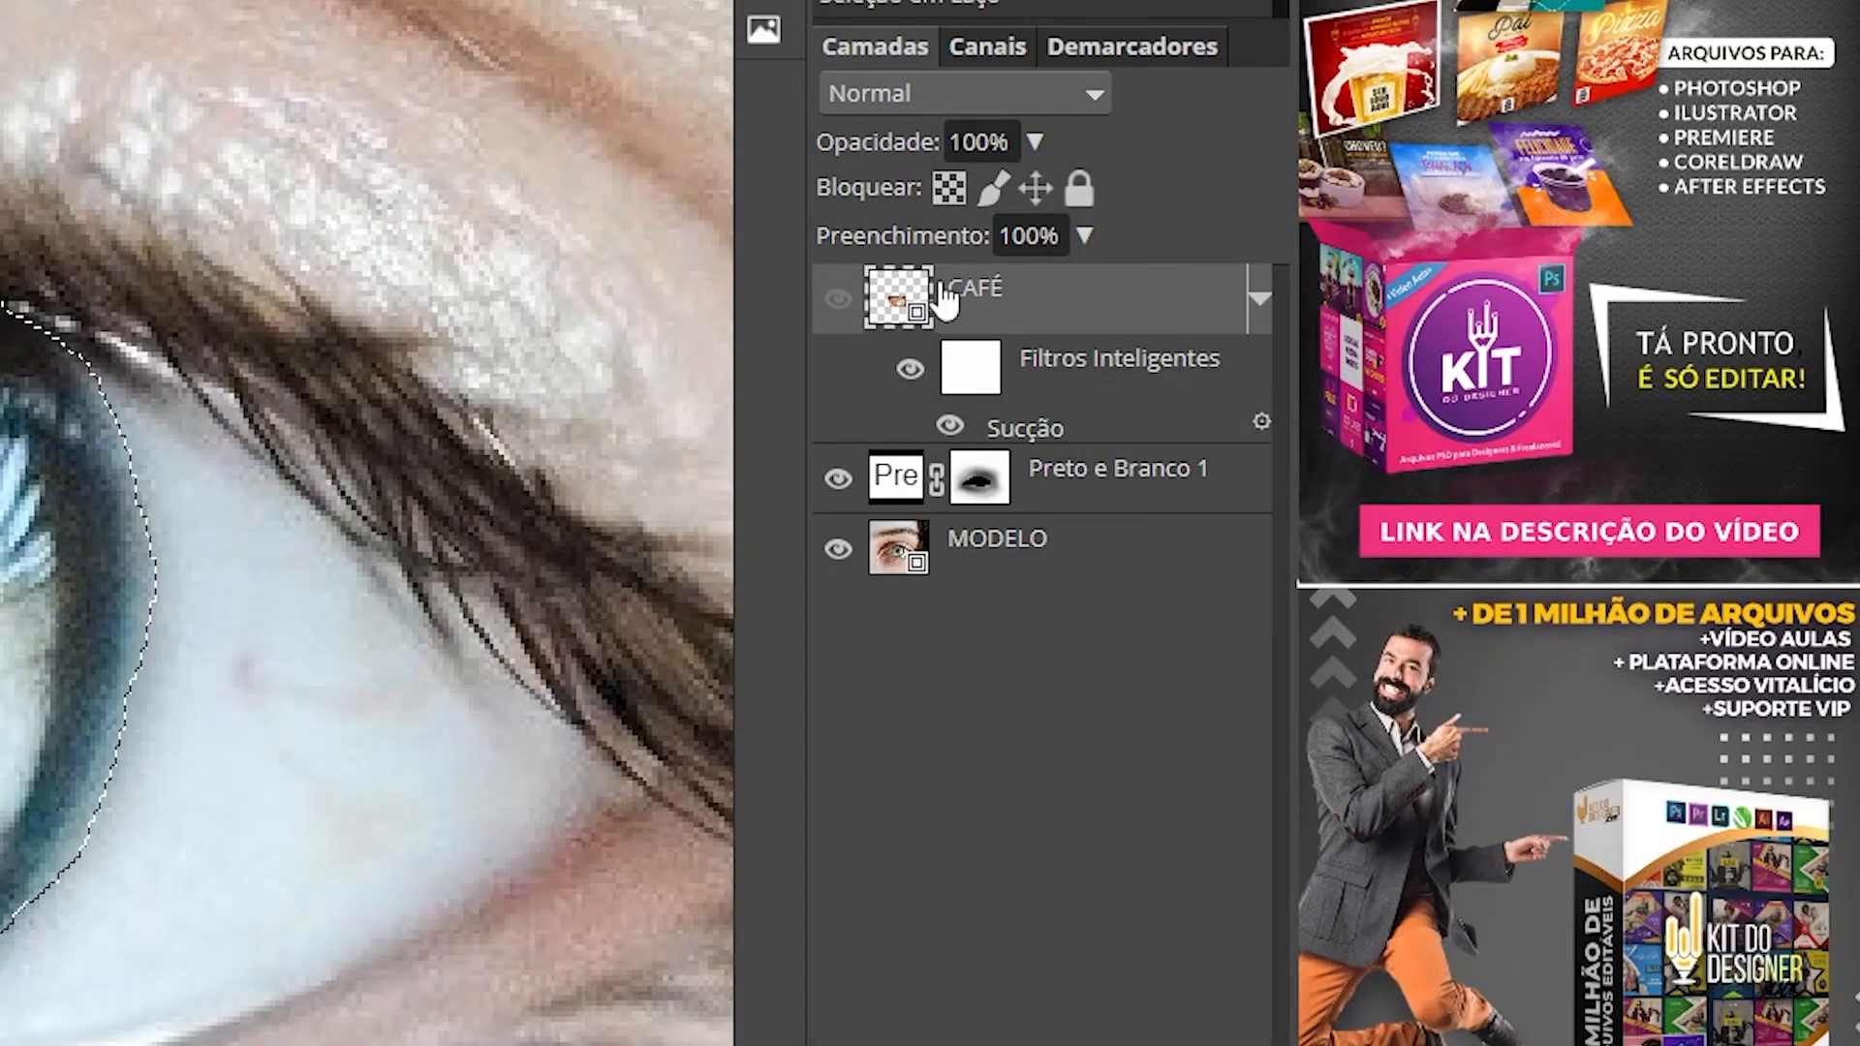
left_click(839, 300)
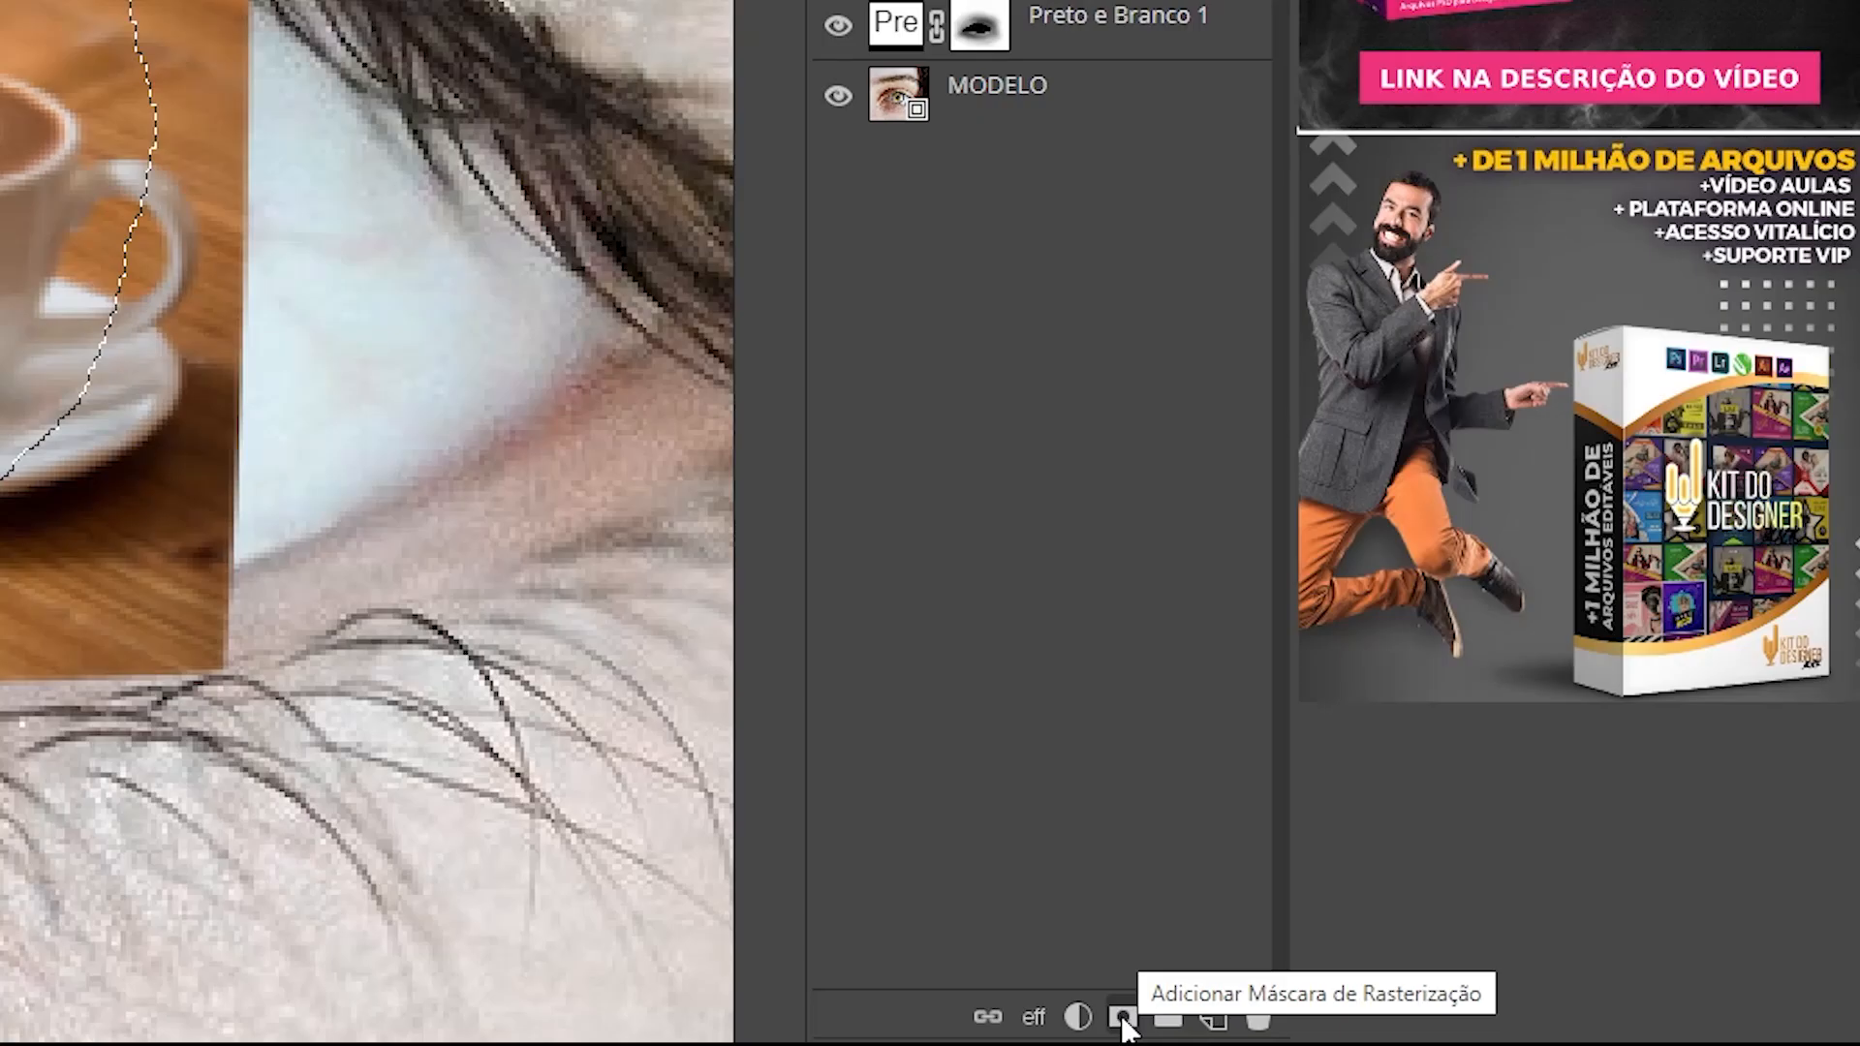
left_click(1122, 1017)
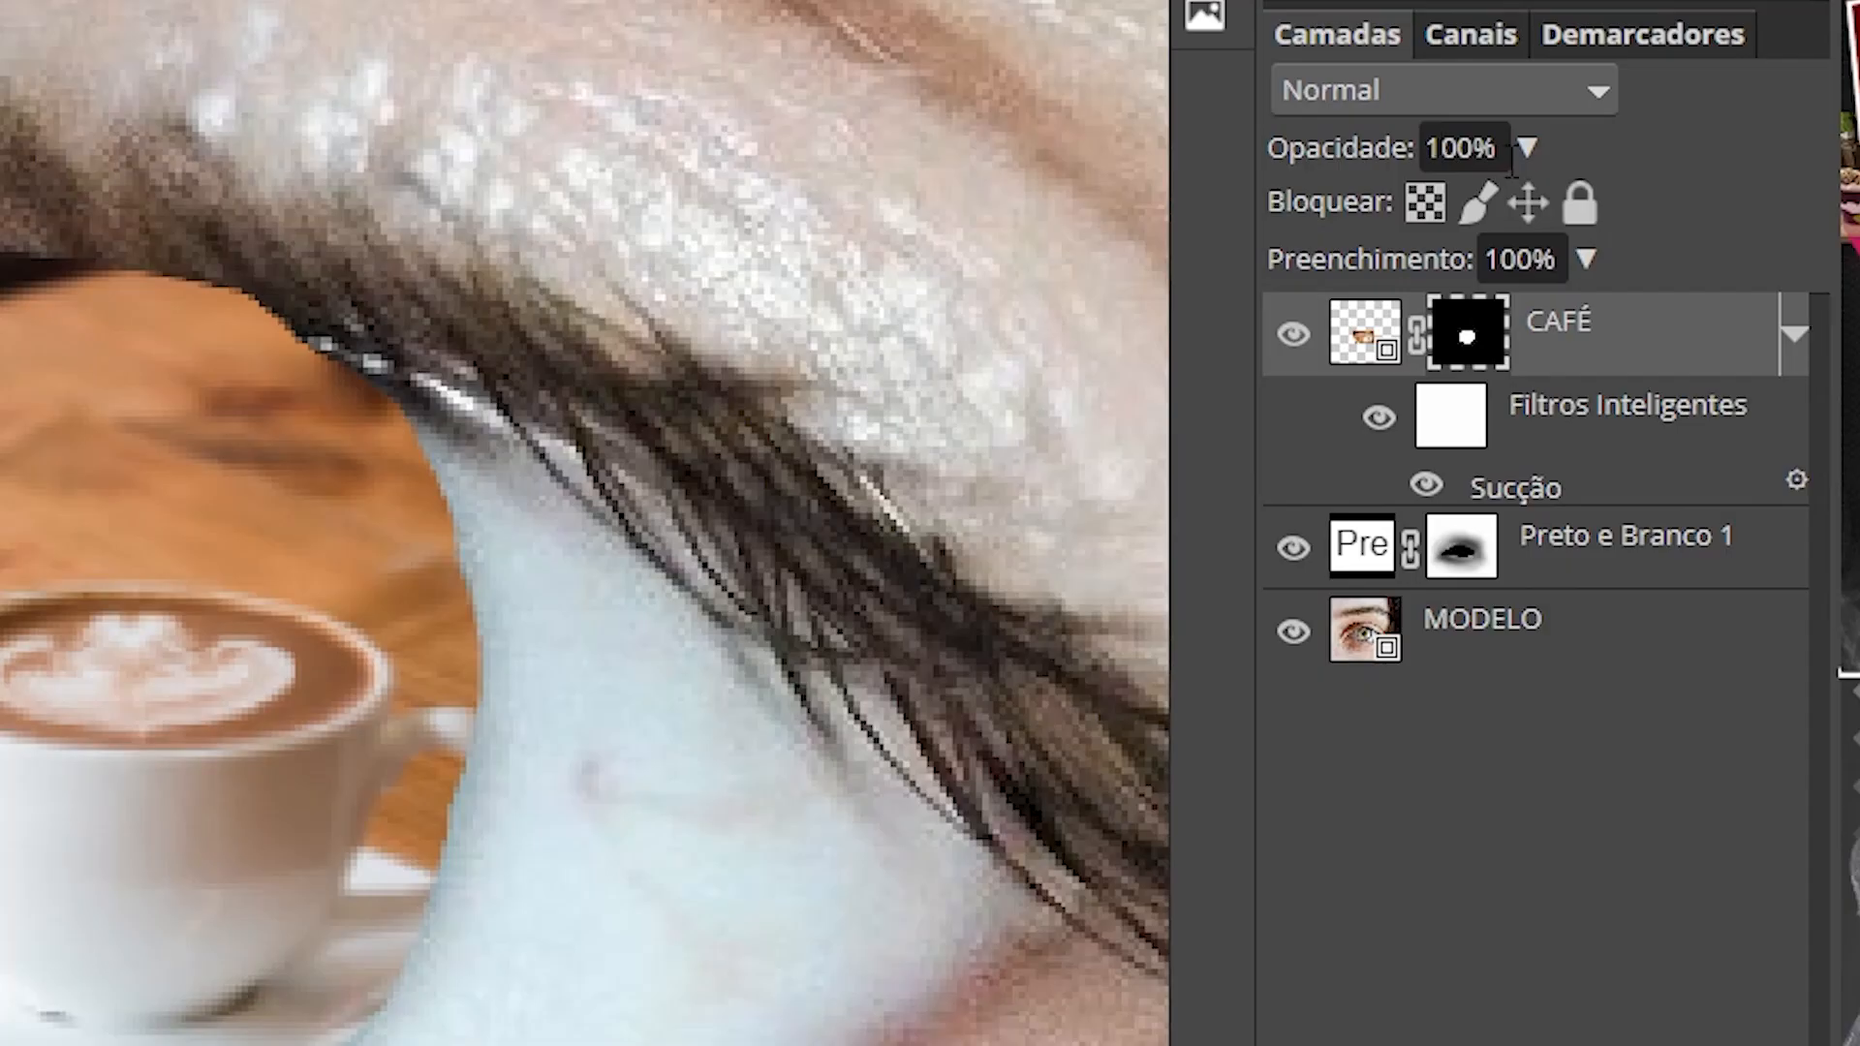
Step: Set the CAFÉ layer to Luz Direta blending at 40% opacity
left_click(1527, 148)
left_click_drag(1521, 211, 1471, 213)
left_click_drag(690, 545, 722, 547)
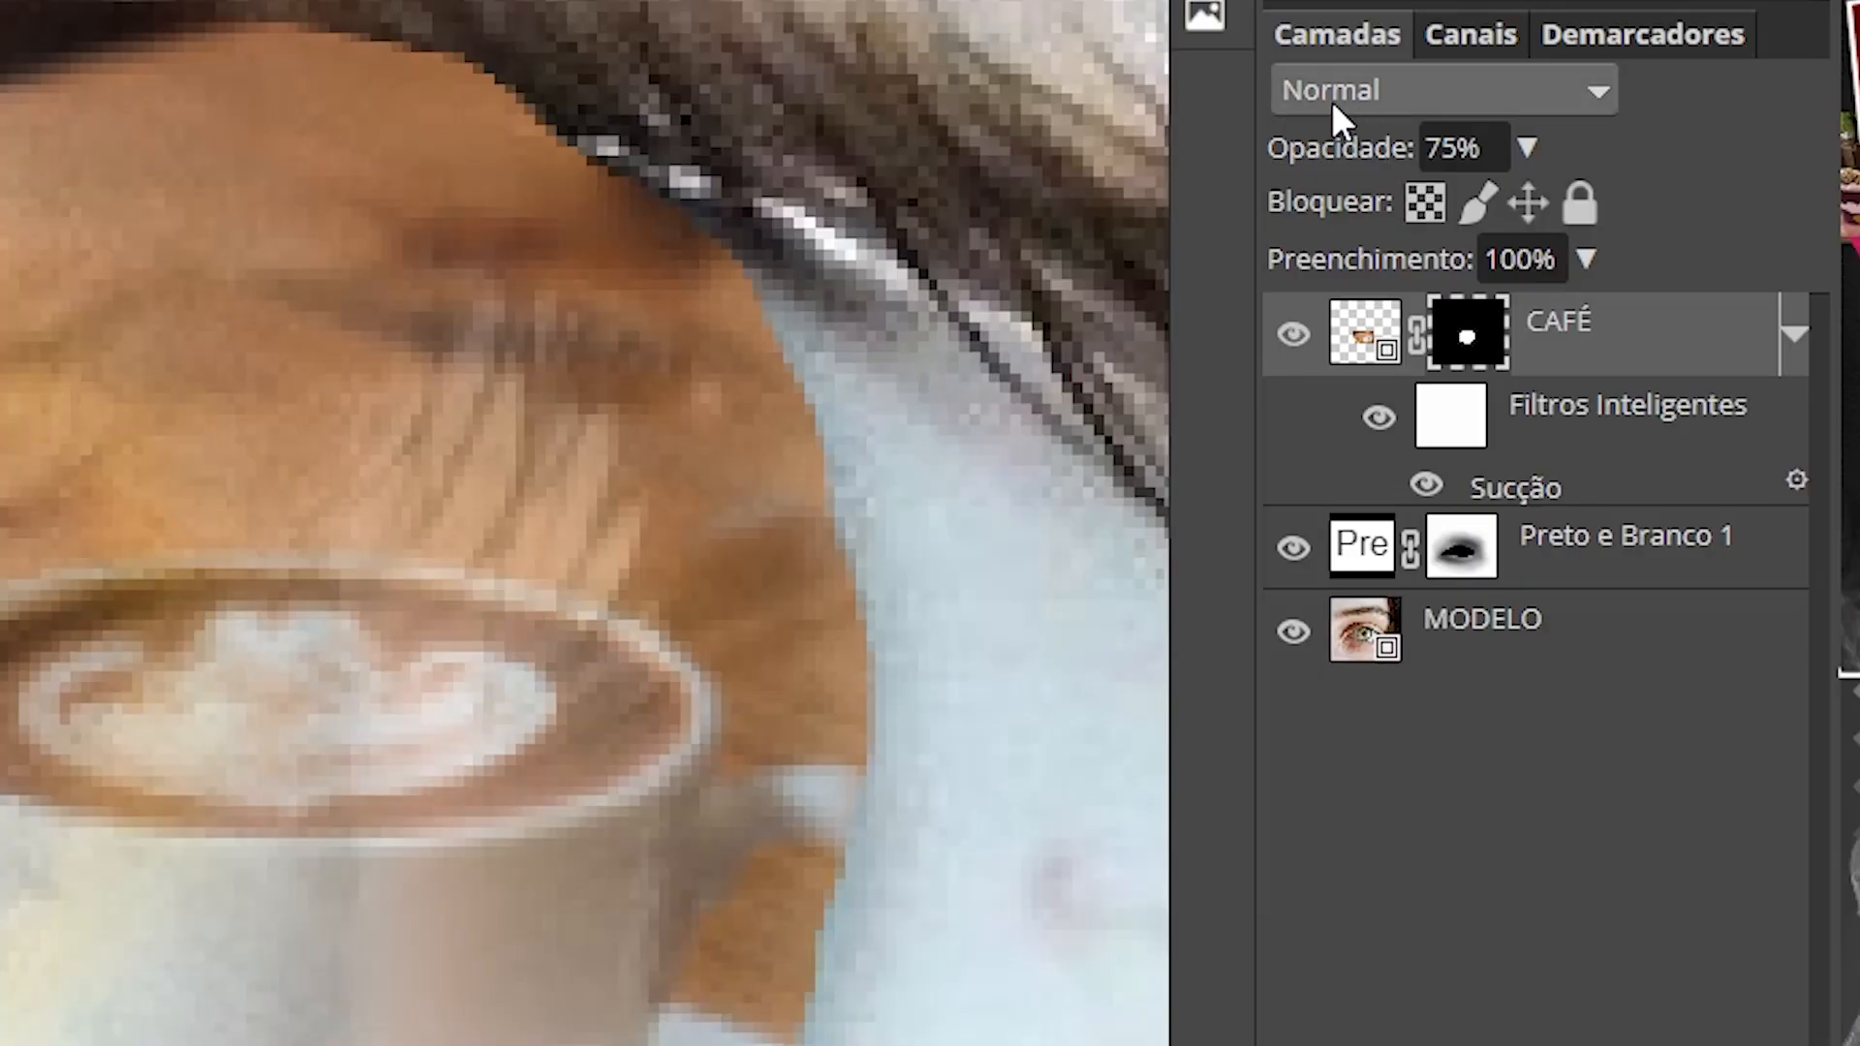
left_click(1350, 86)
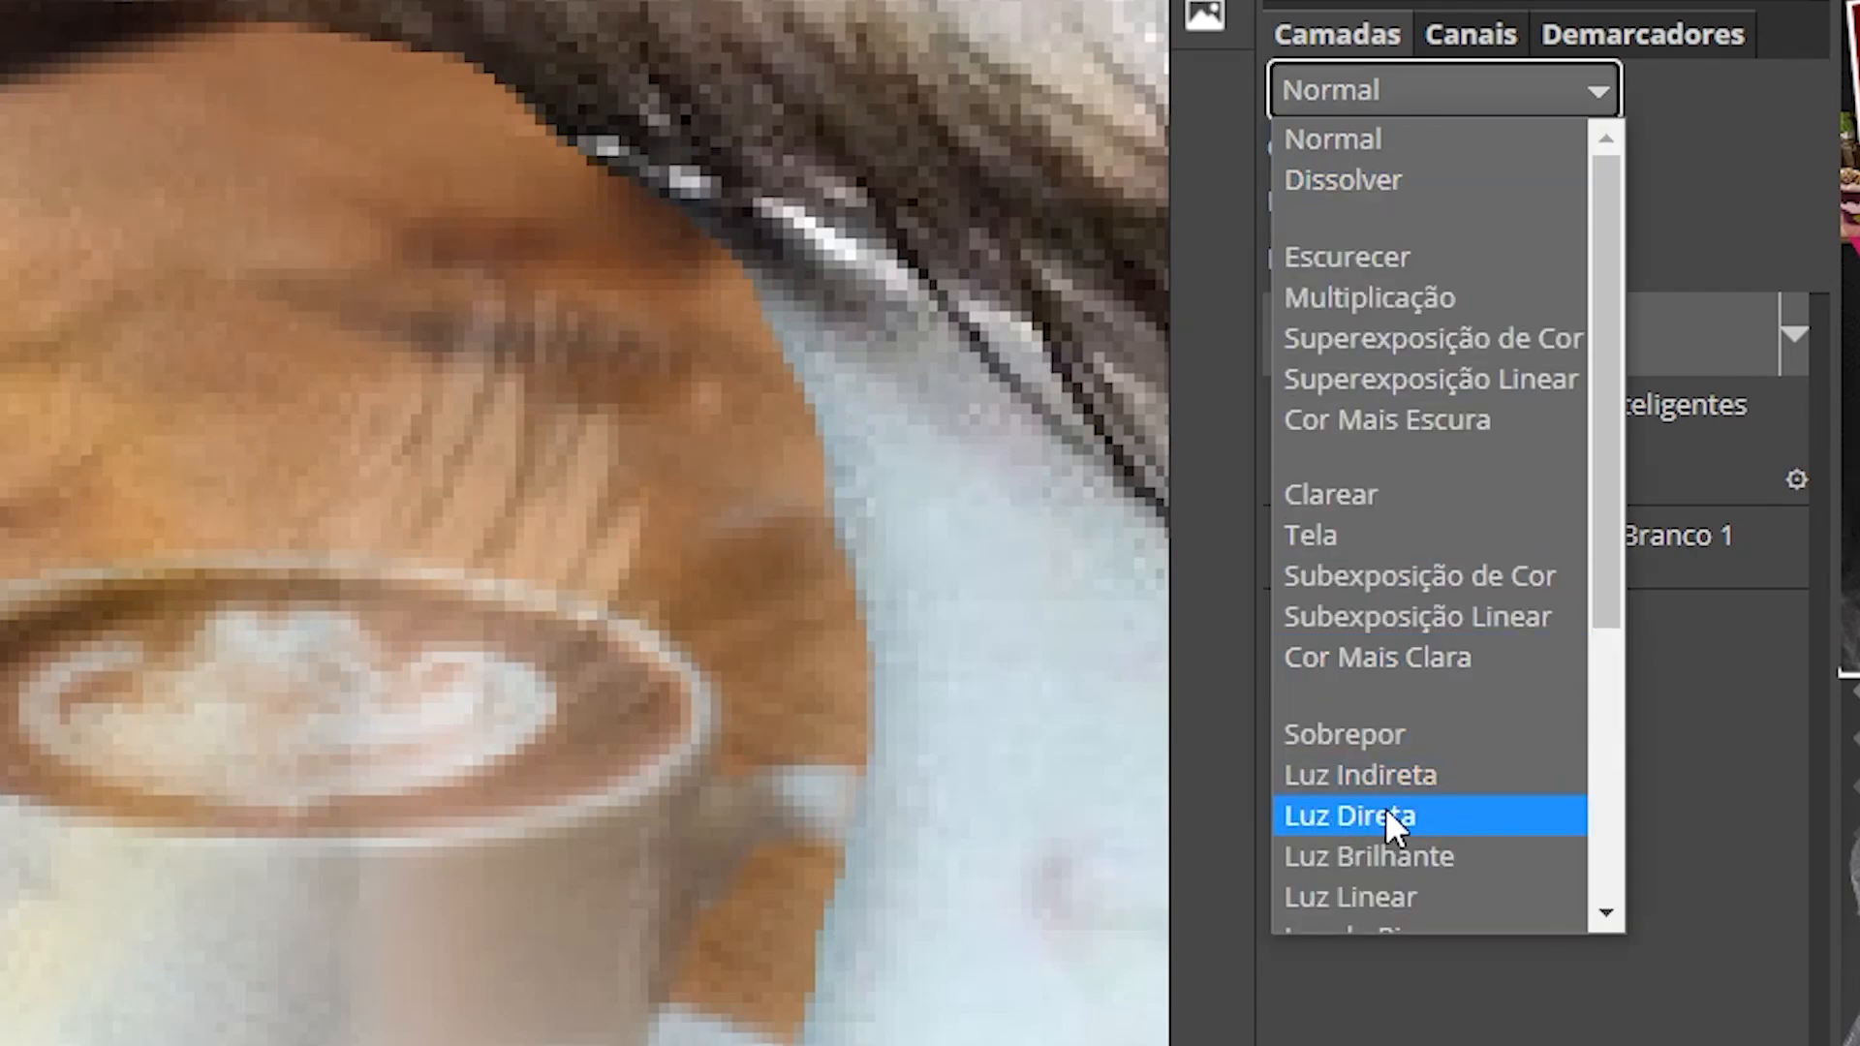
left_click(1386, 816)
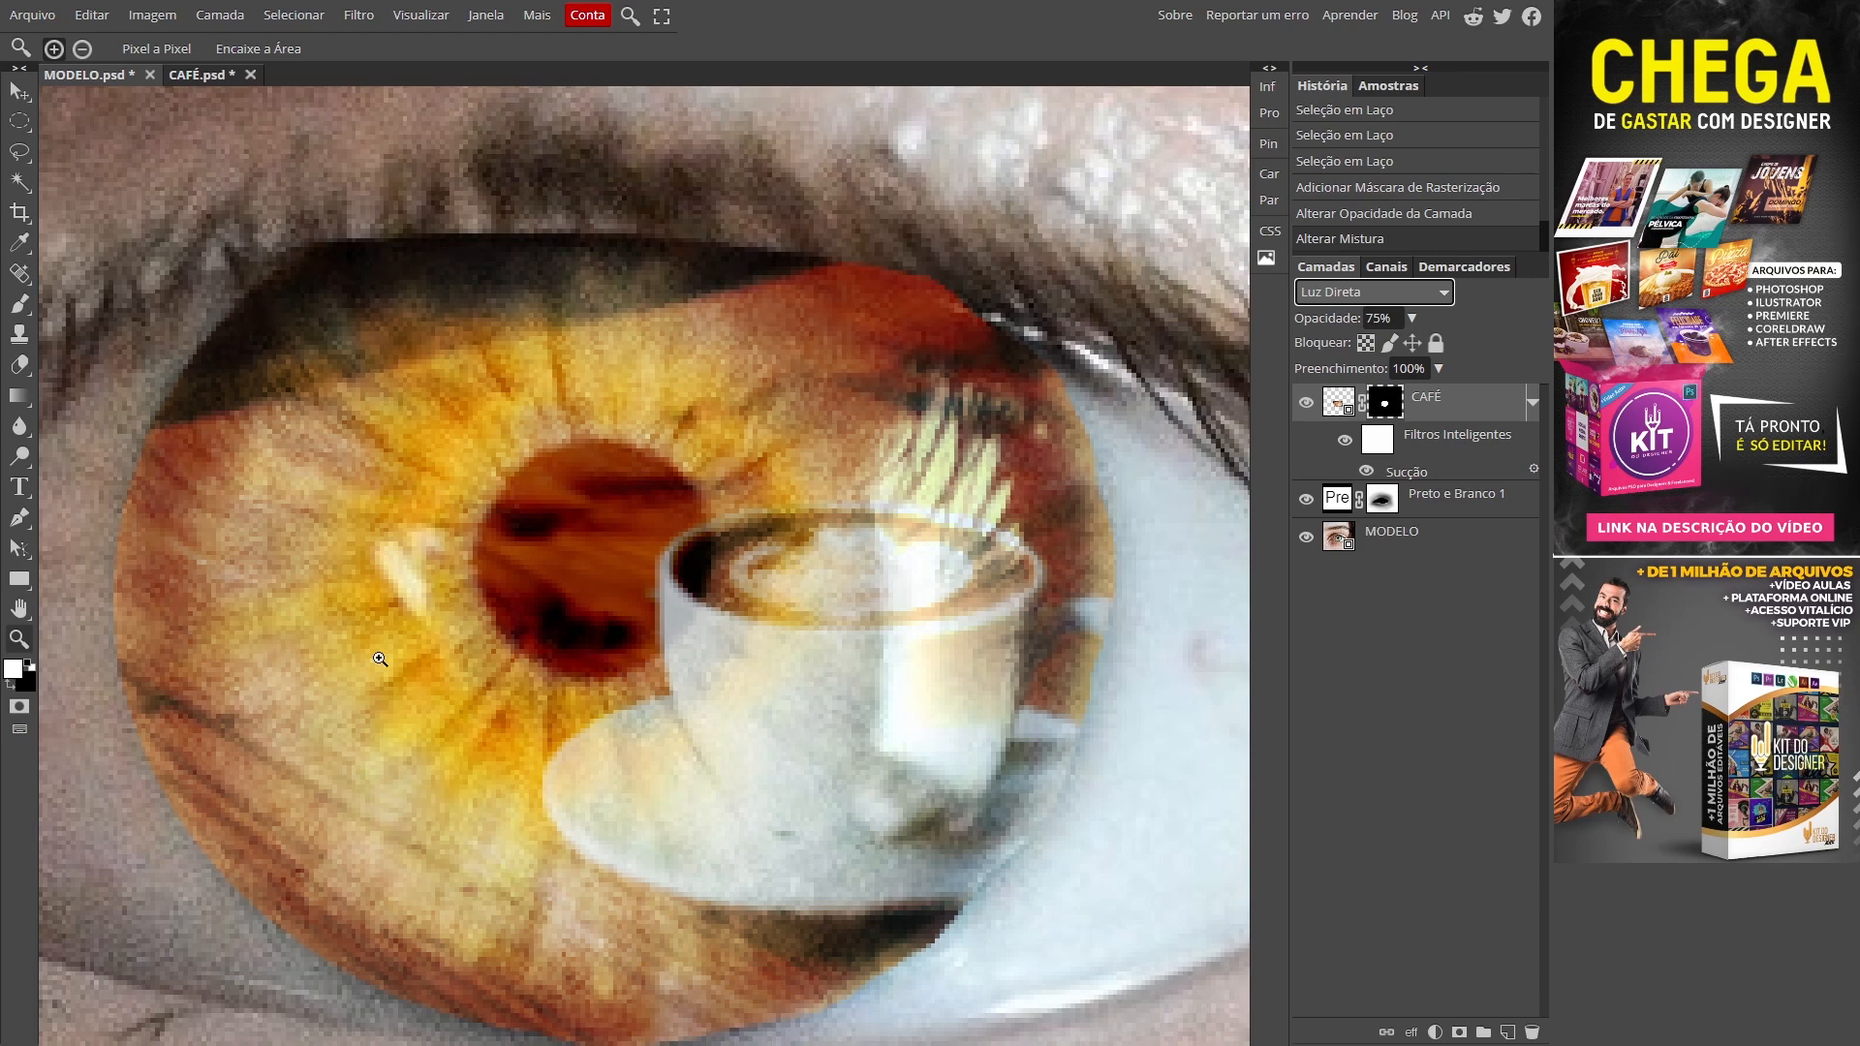
scroll(380, 659, "down", 1)
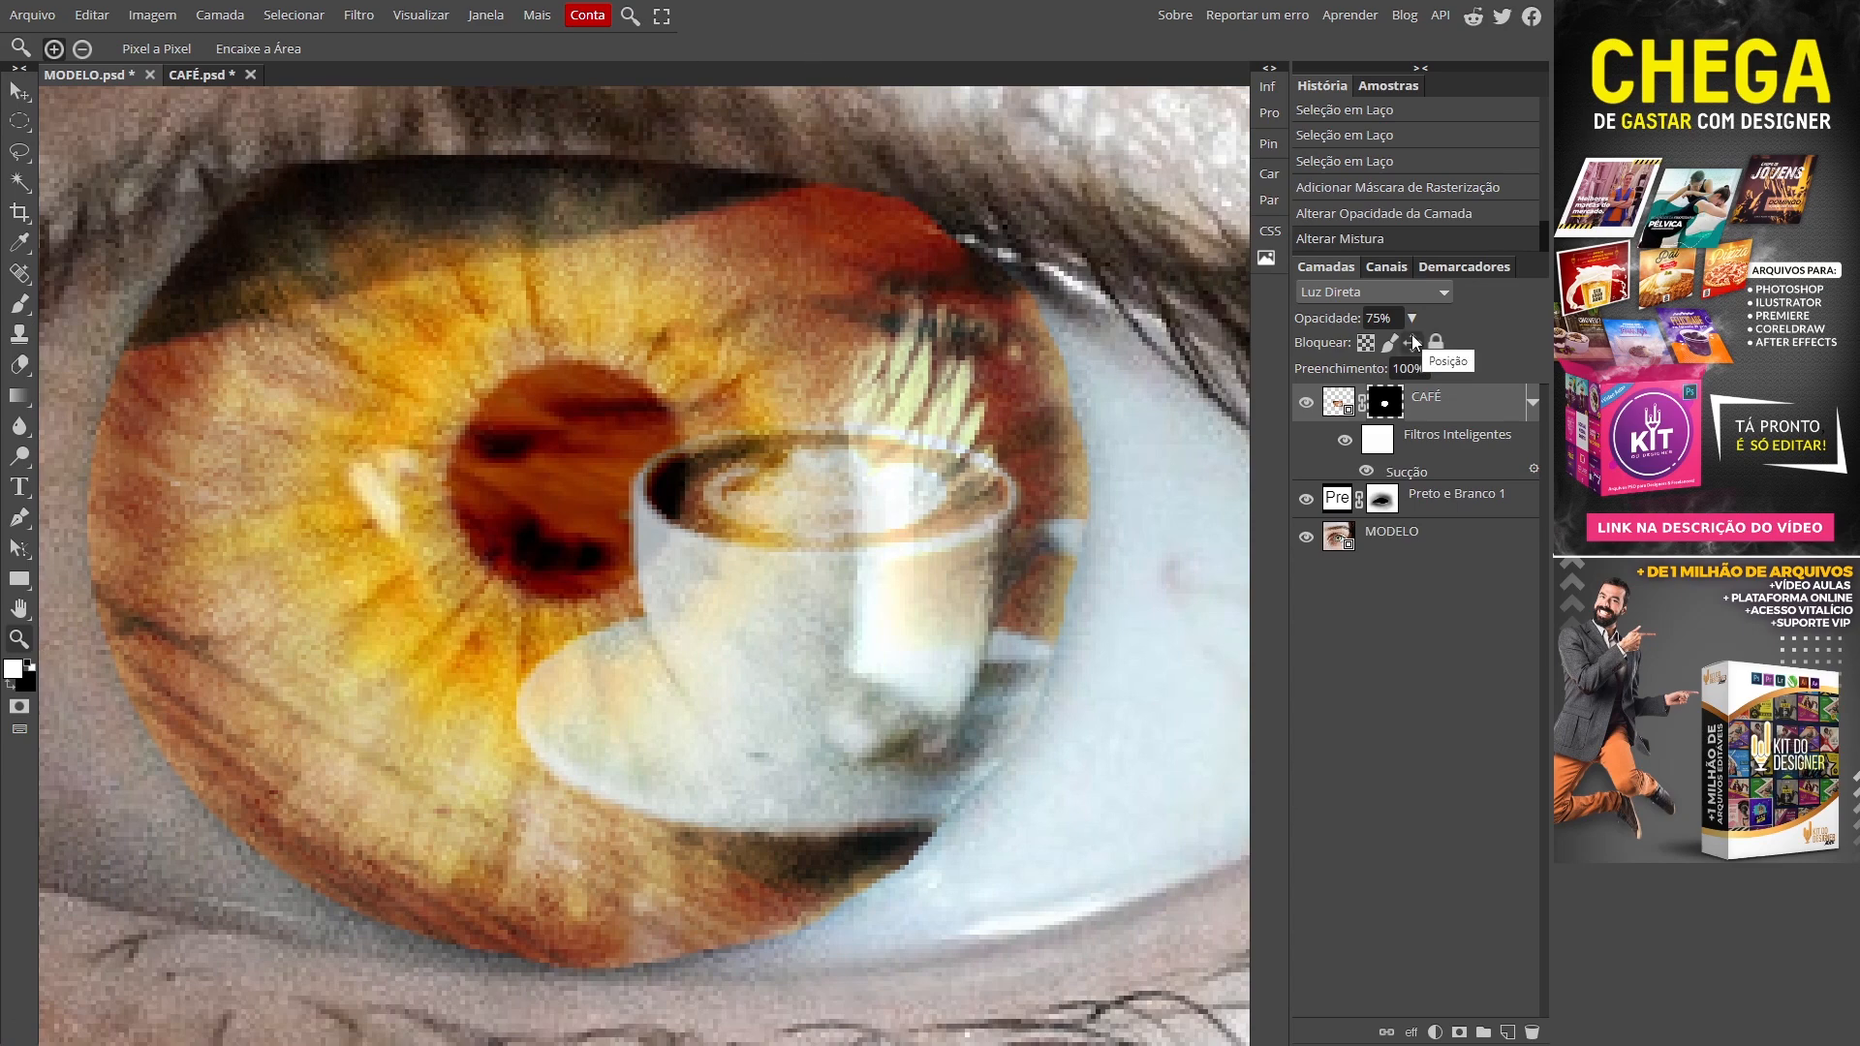
left_click(1411, 317)
left_click_drag(1387, 345, 1366, 348)
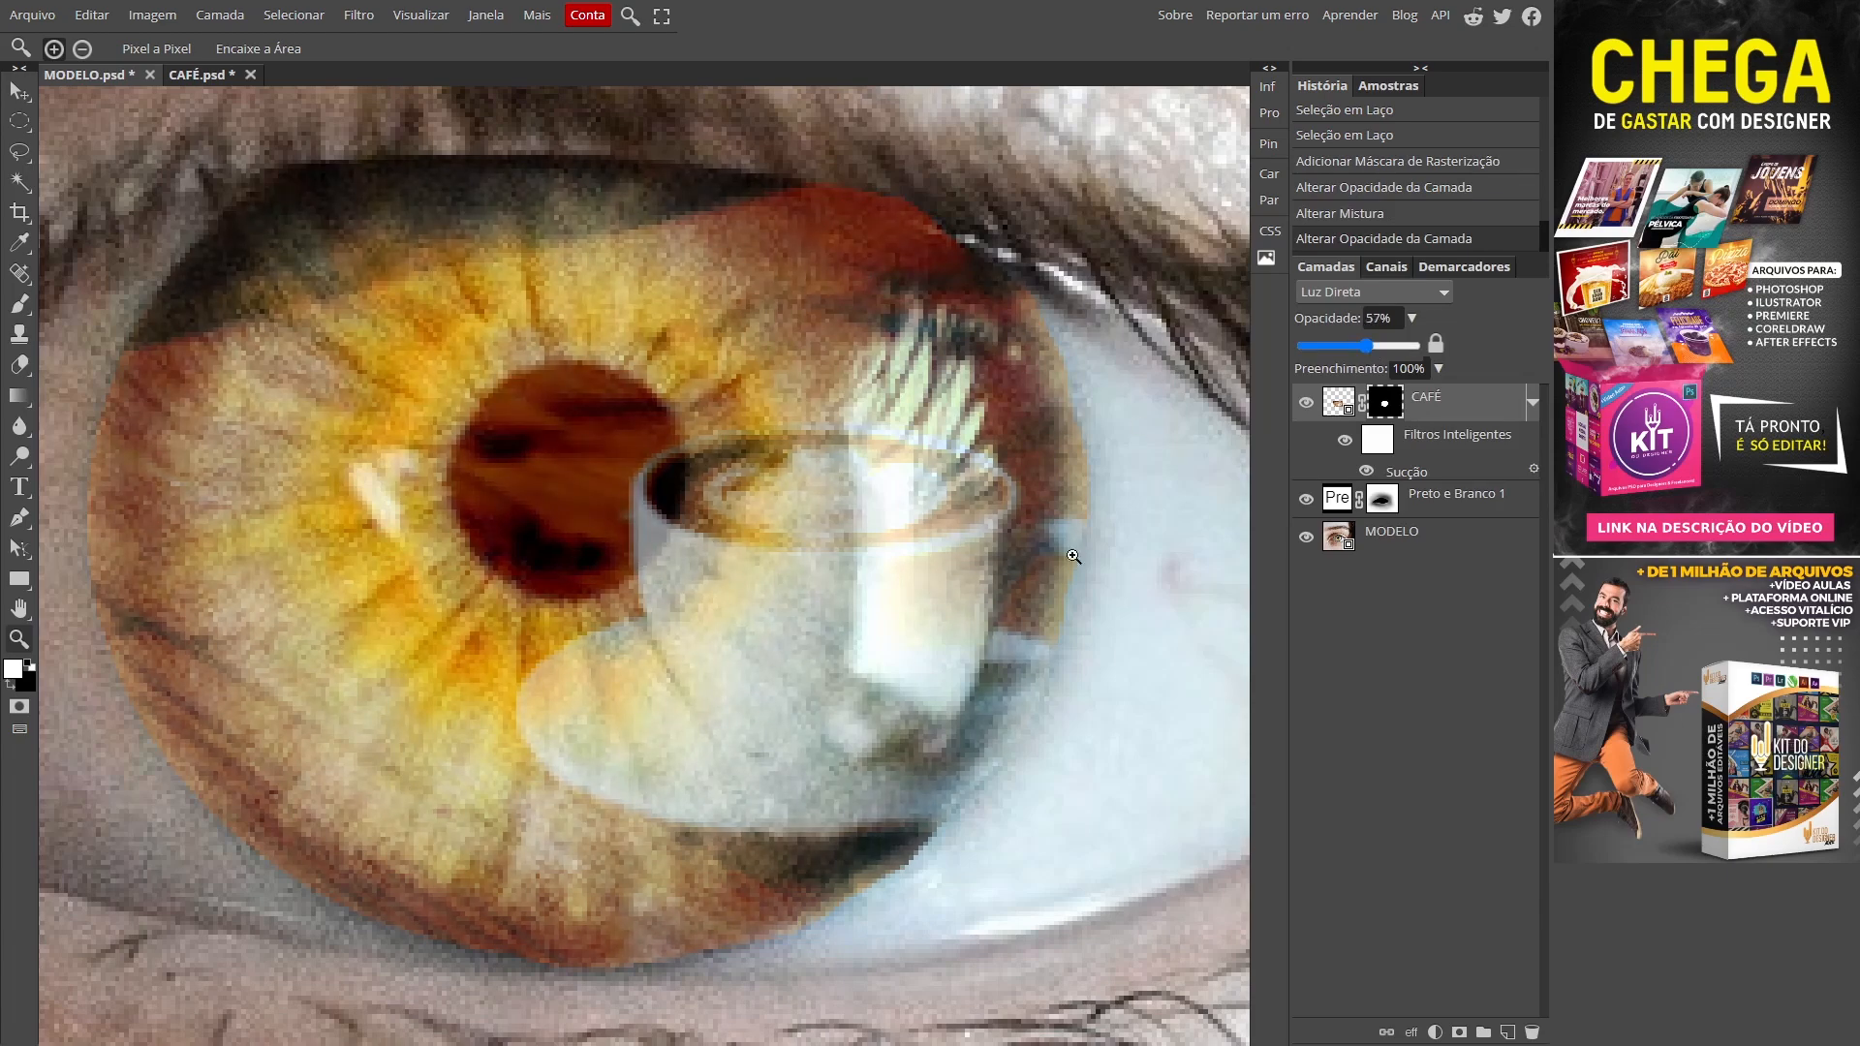
left_click_drag(1366, 346, 1347, 351)
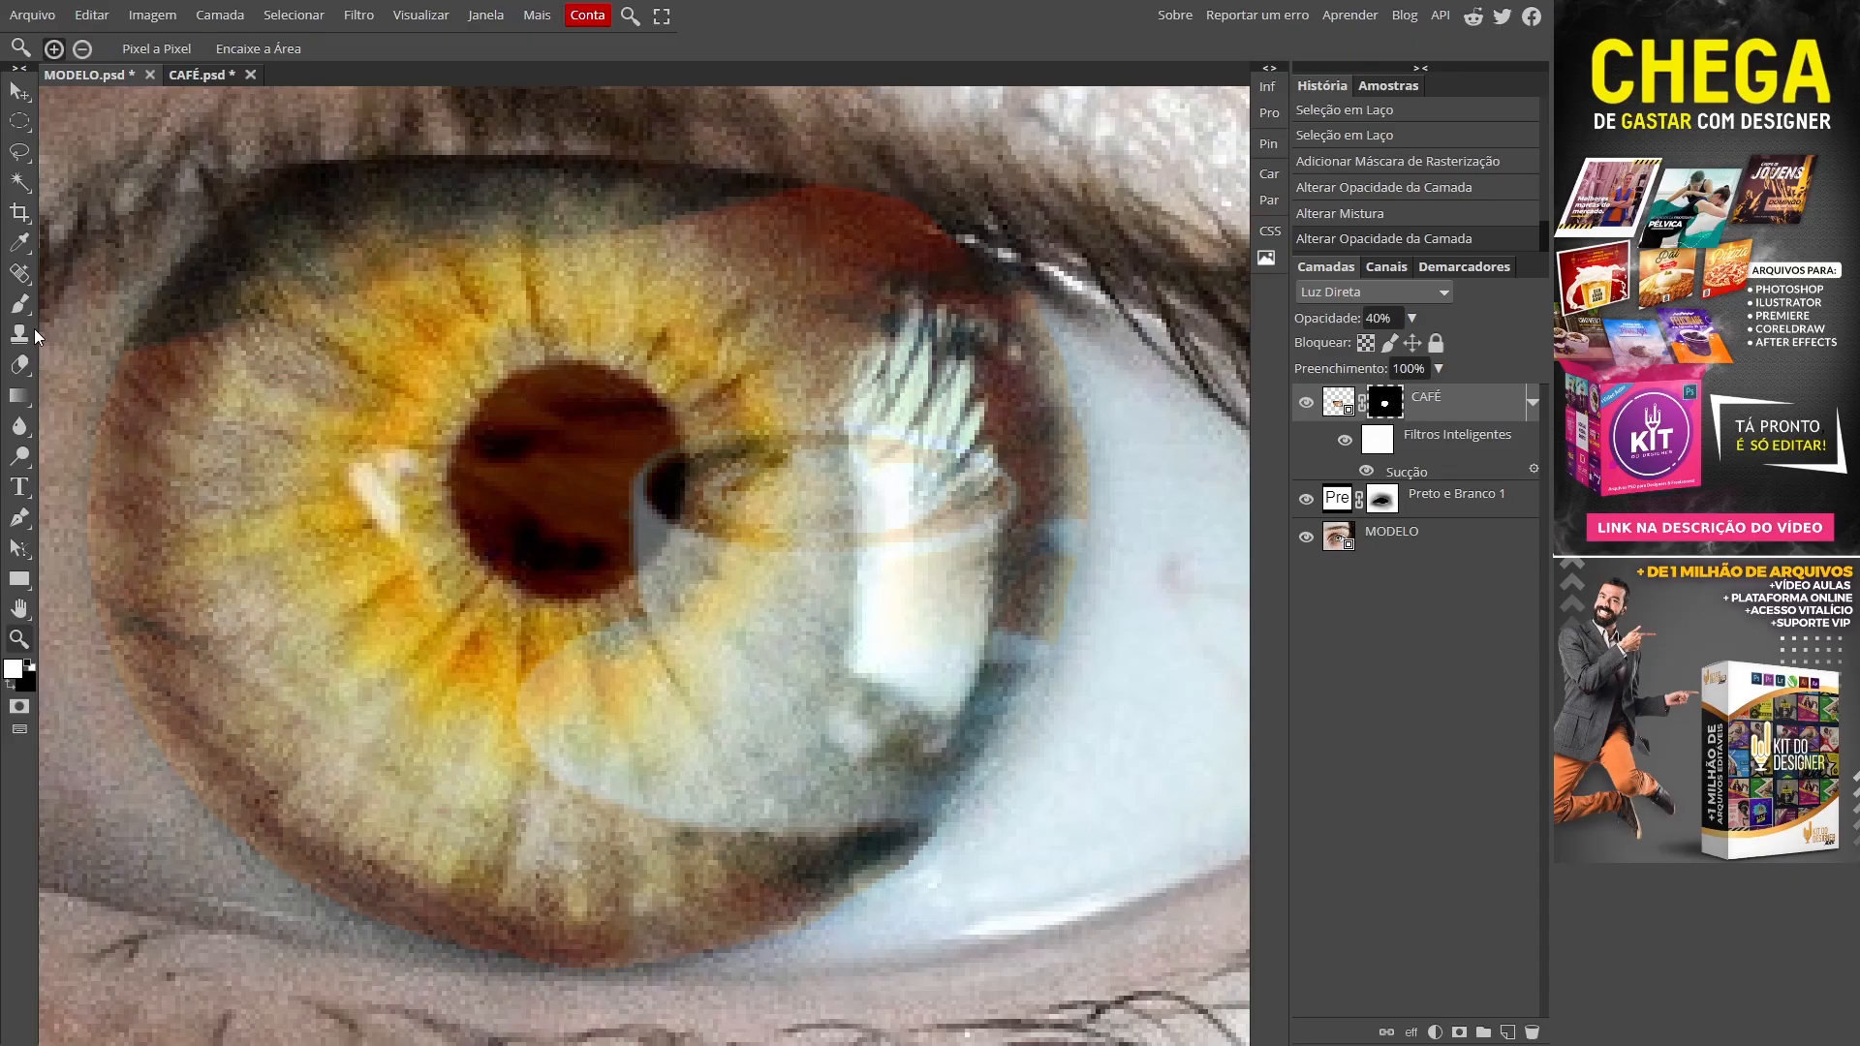
Step: Set up a soft black Brush at size 42 for mask painting
left_click(20, 308)
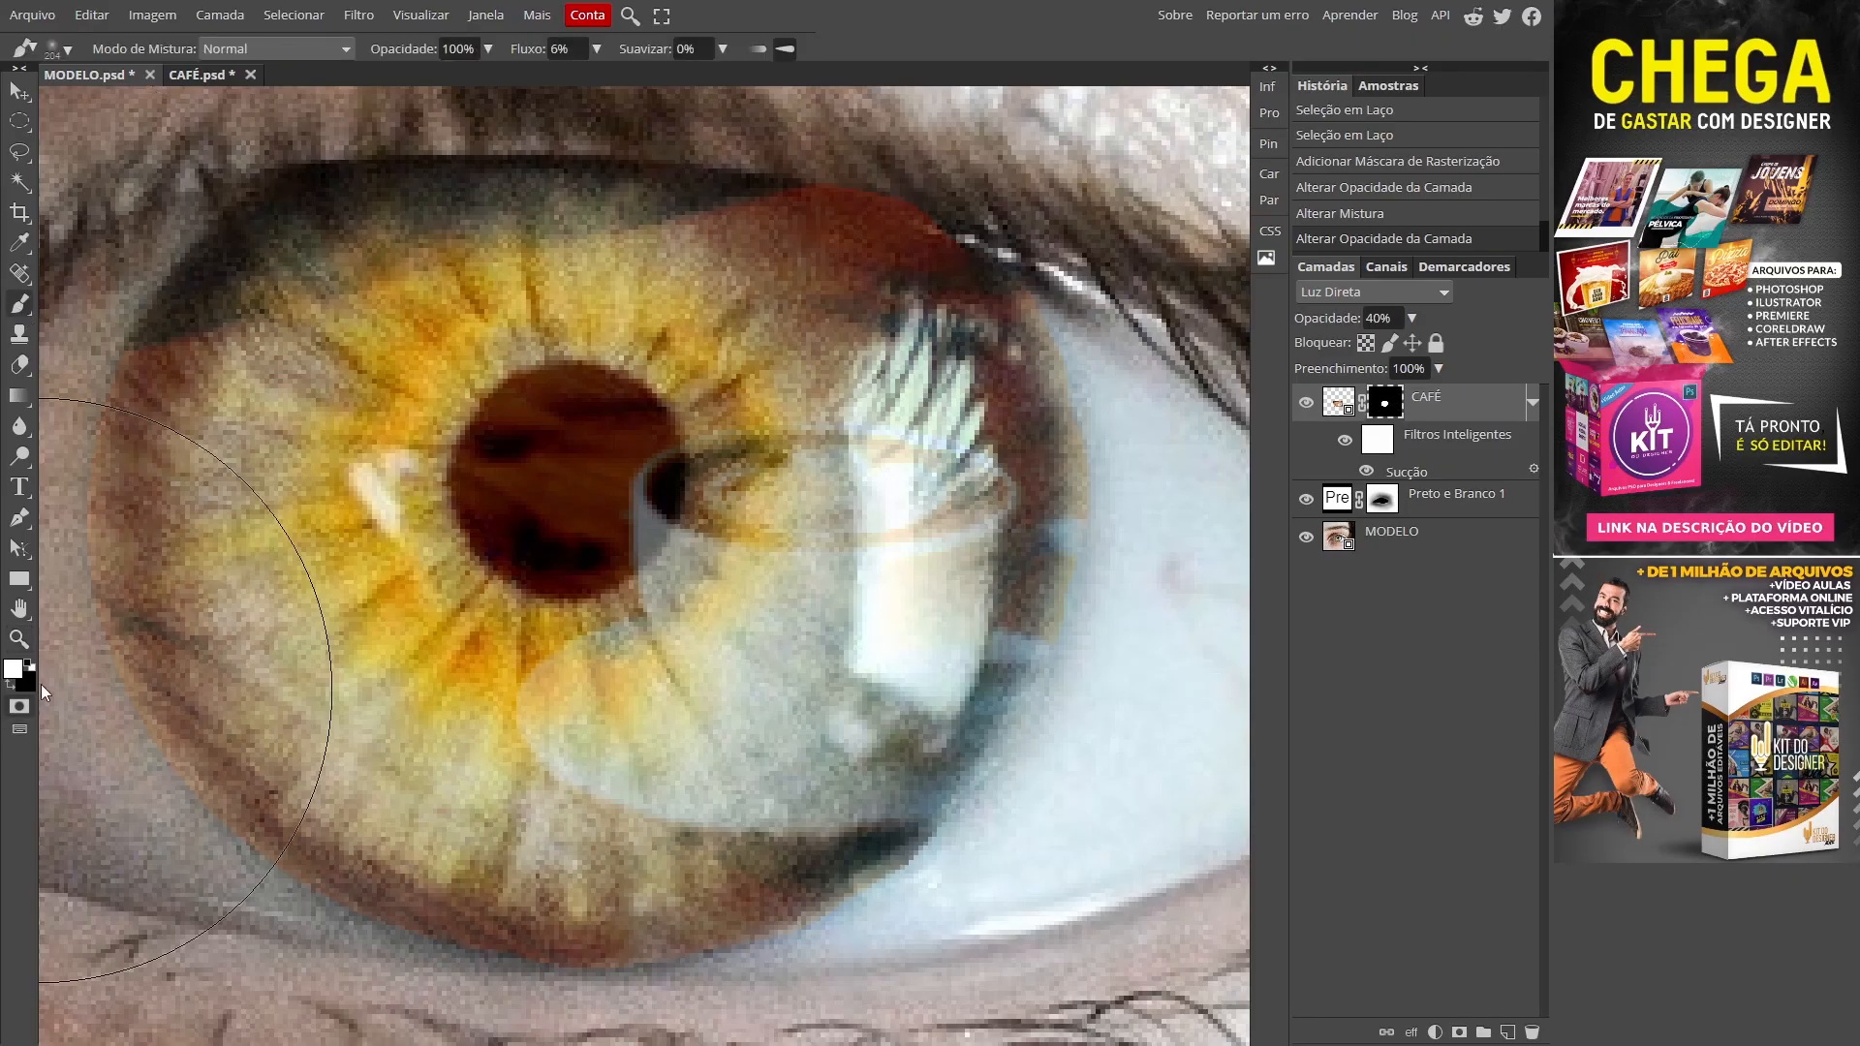
key("x")
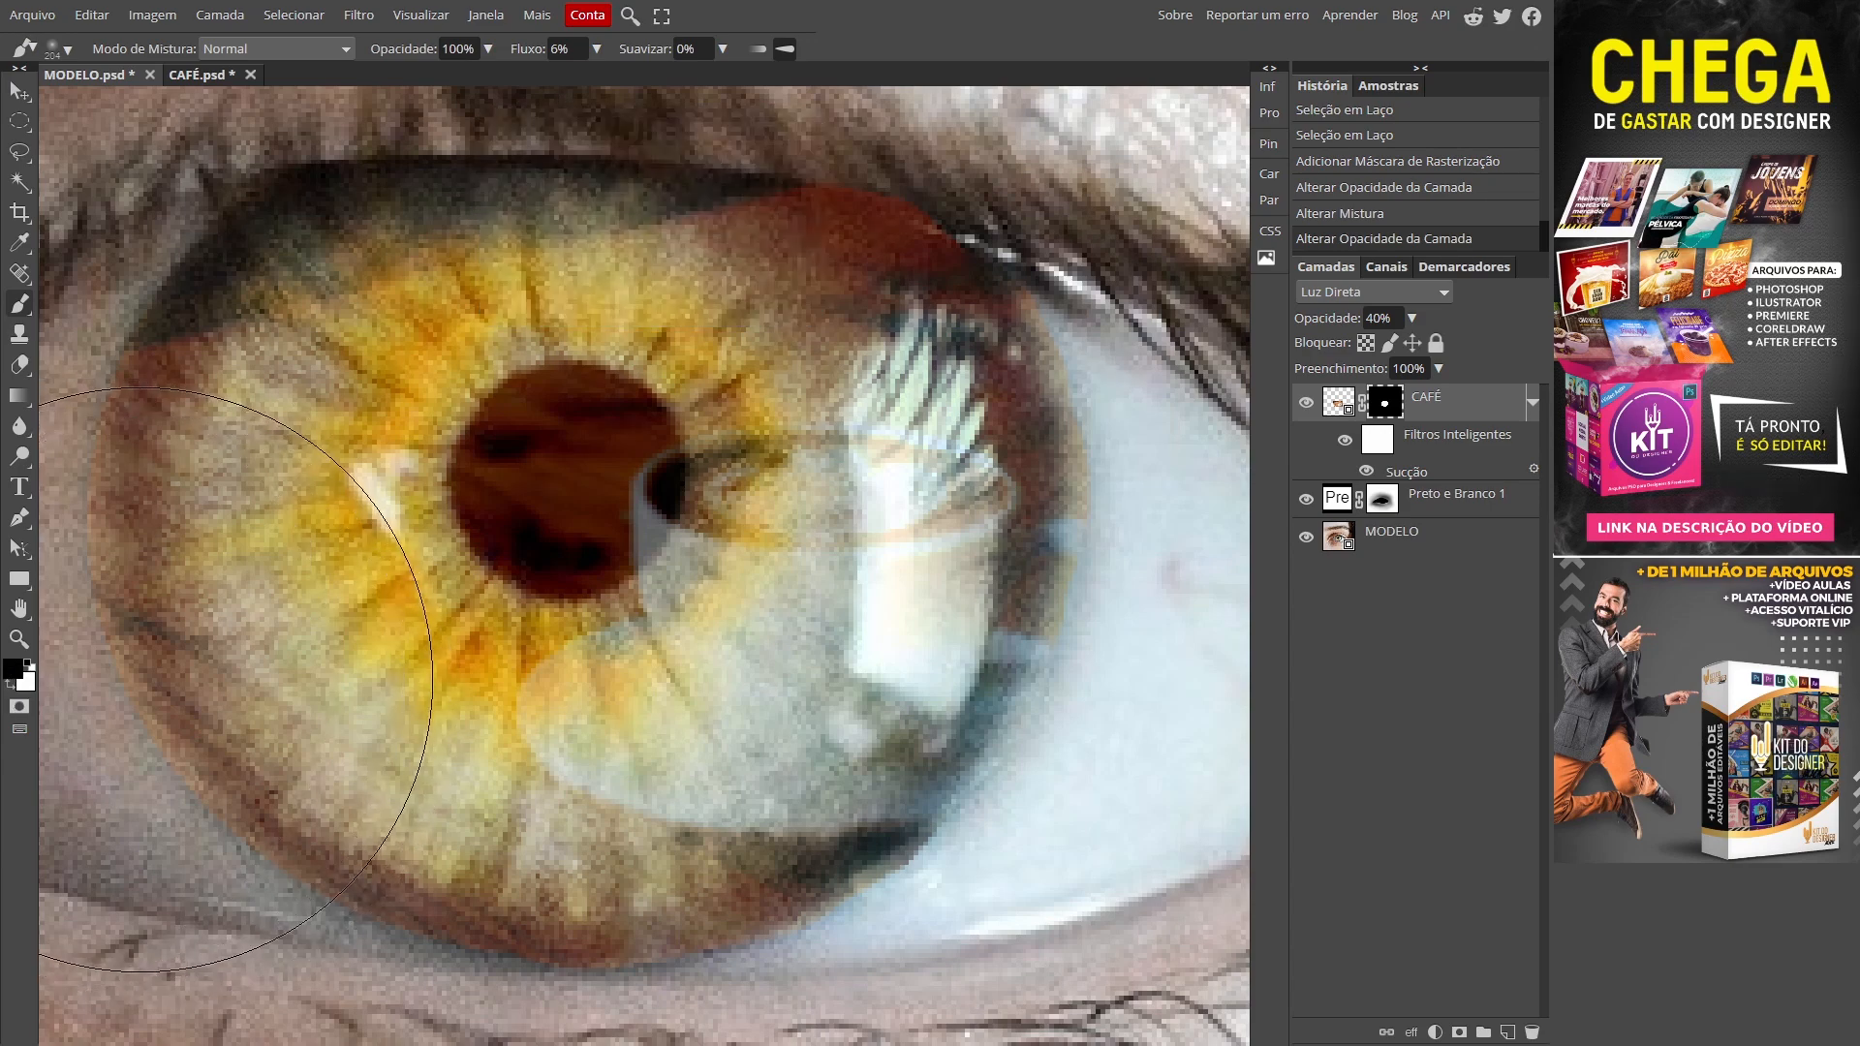
key("d")
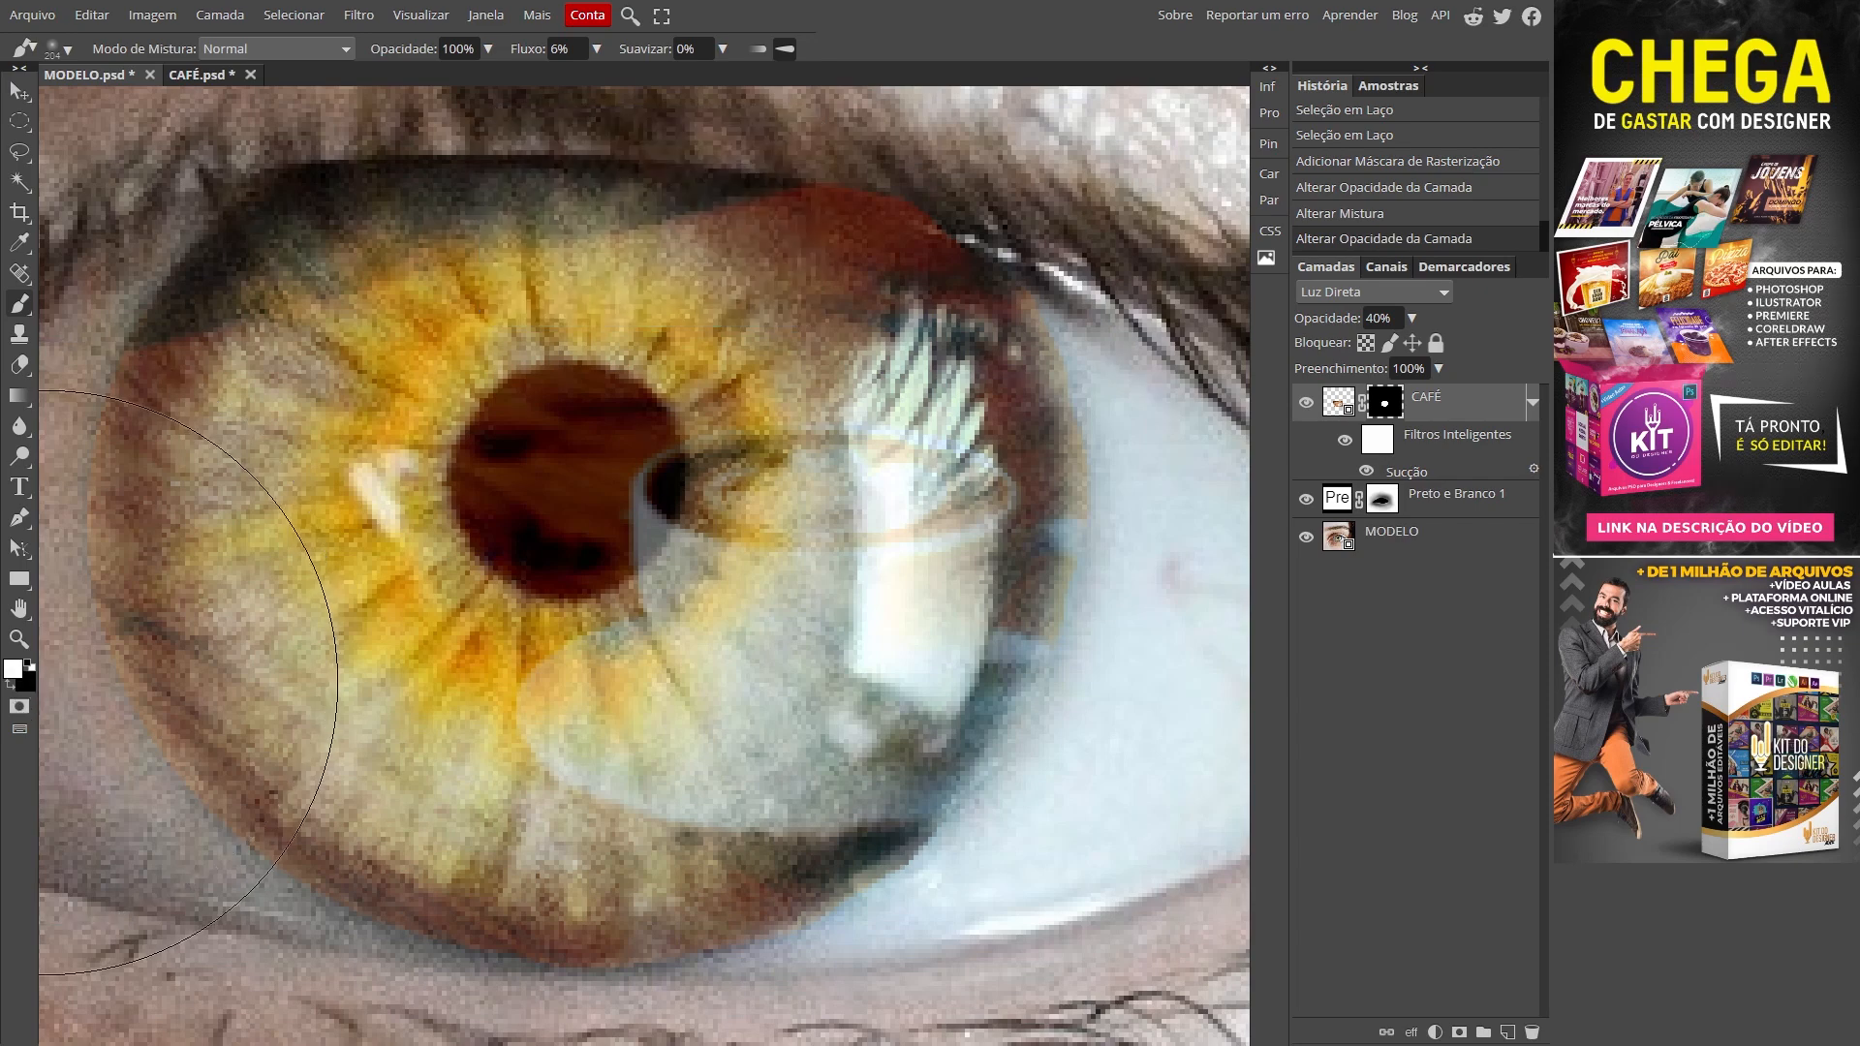
key("x")
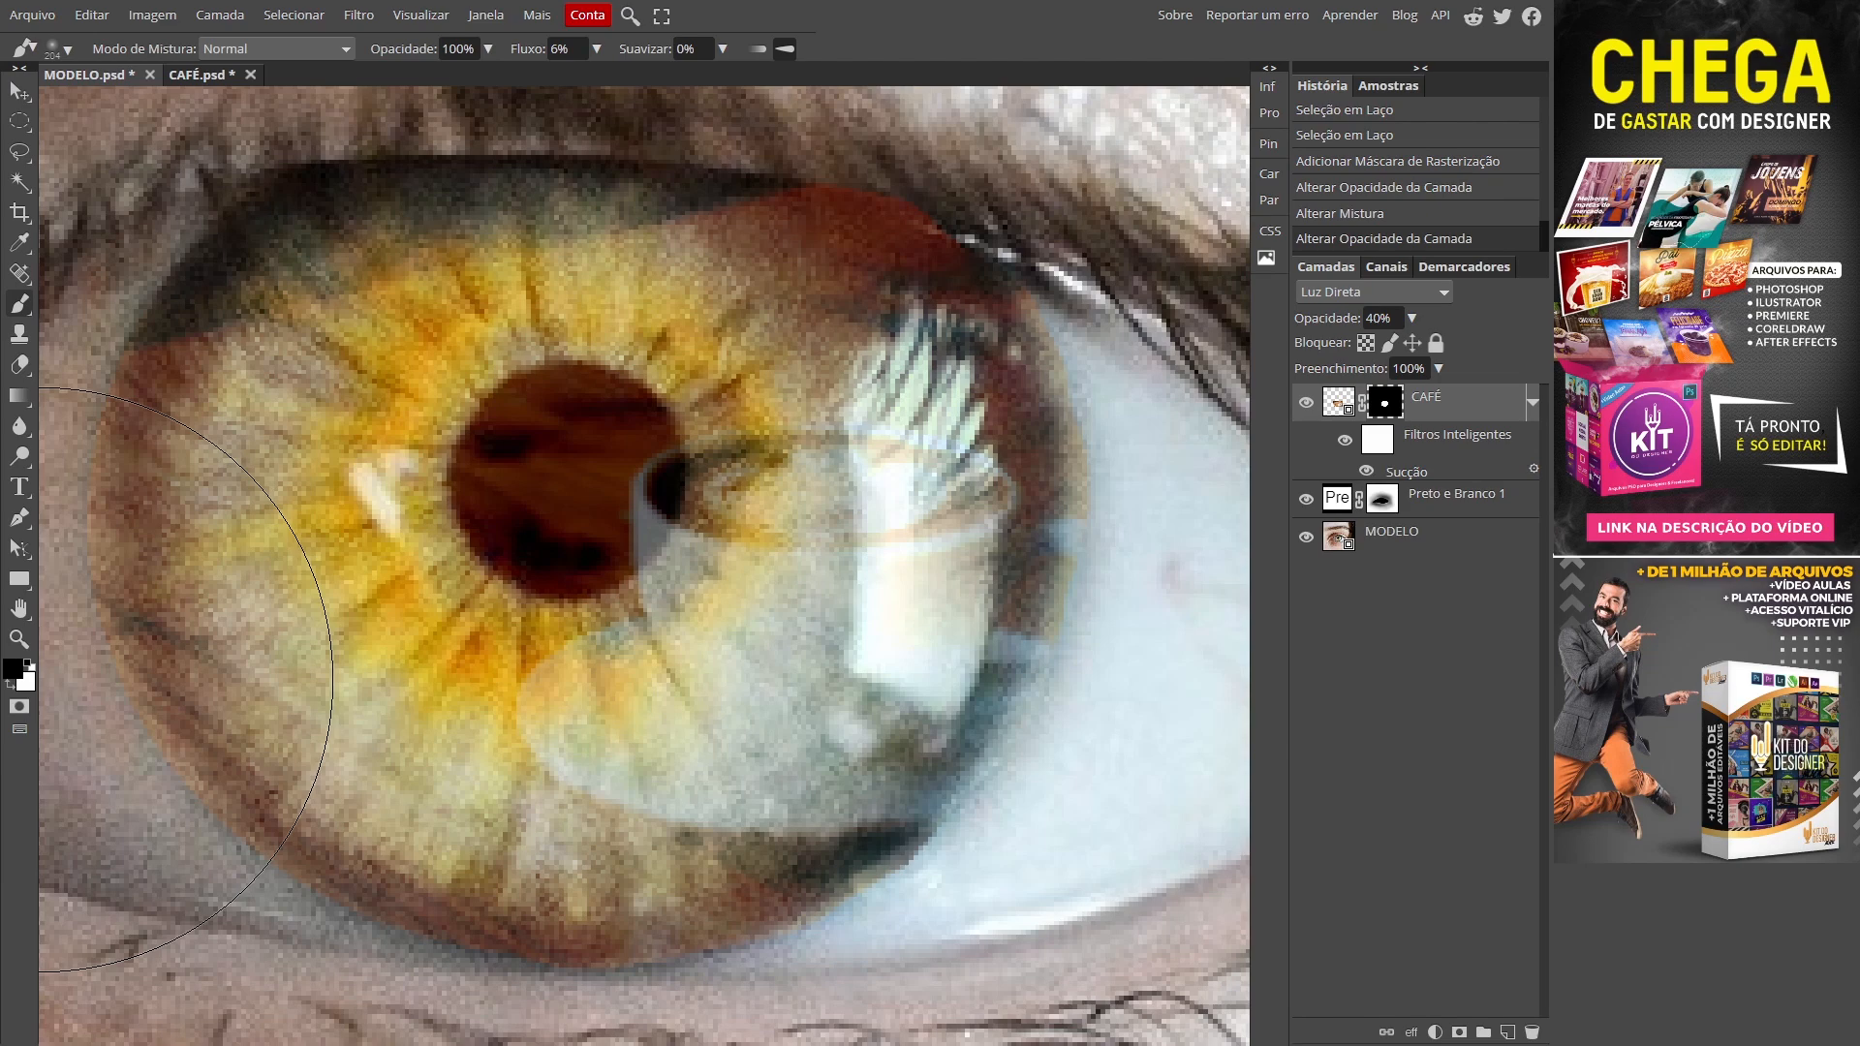
left_click_drag(789, 465, 761, 483)
mouse_move(888, 422)
left_mouse_down()
mouse_move(888, 407)
mouse_move(612, 397)
mouse_move(720, 404)
mouse_move(615, 394)
mouse_move(765, 431)
mouse_move(805, 378)
mouse_move(787, 357)
mouse_move(803, 331)
left_mouse_up()
left_click_drag(1105, 300, 1029, 318)
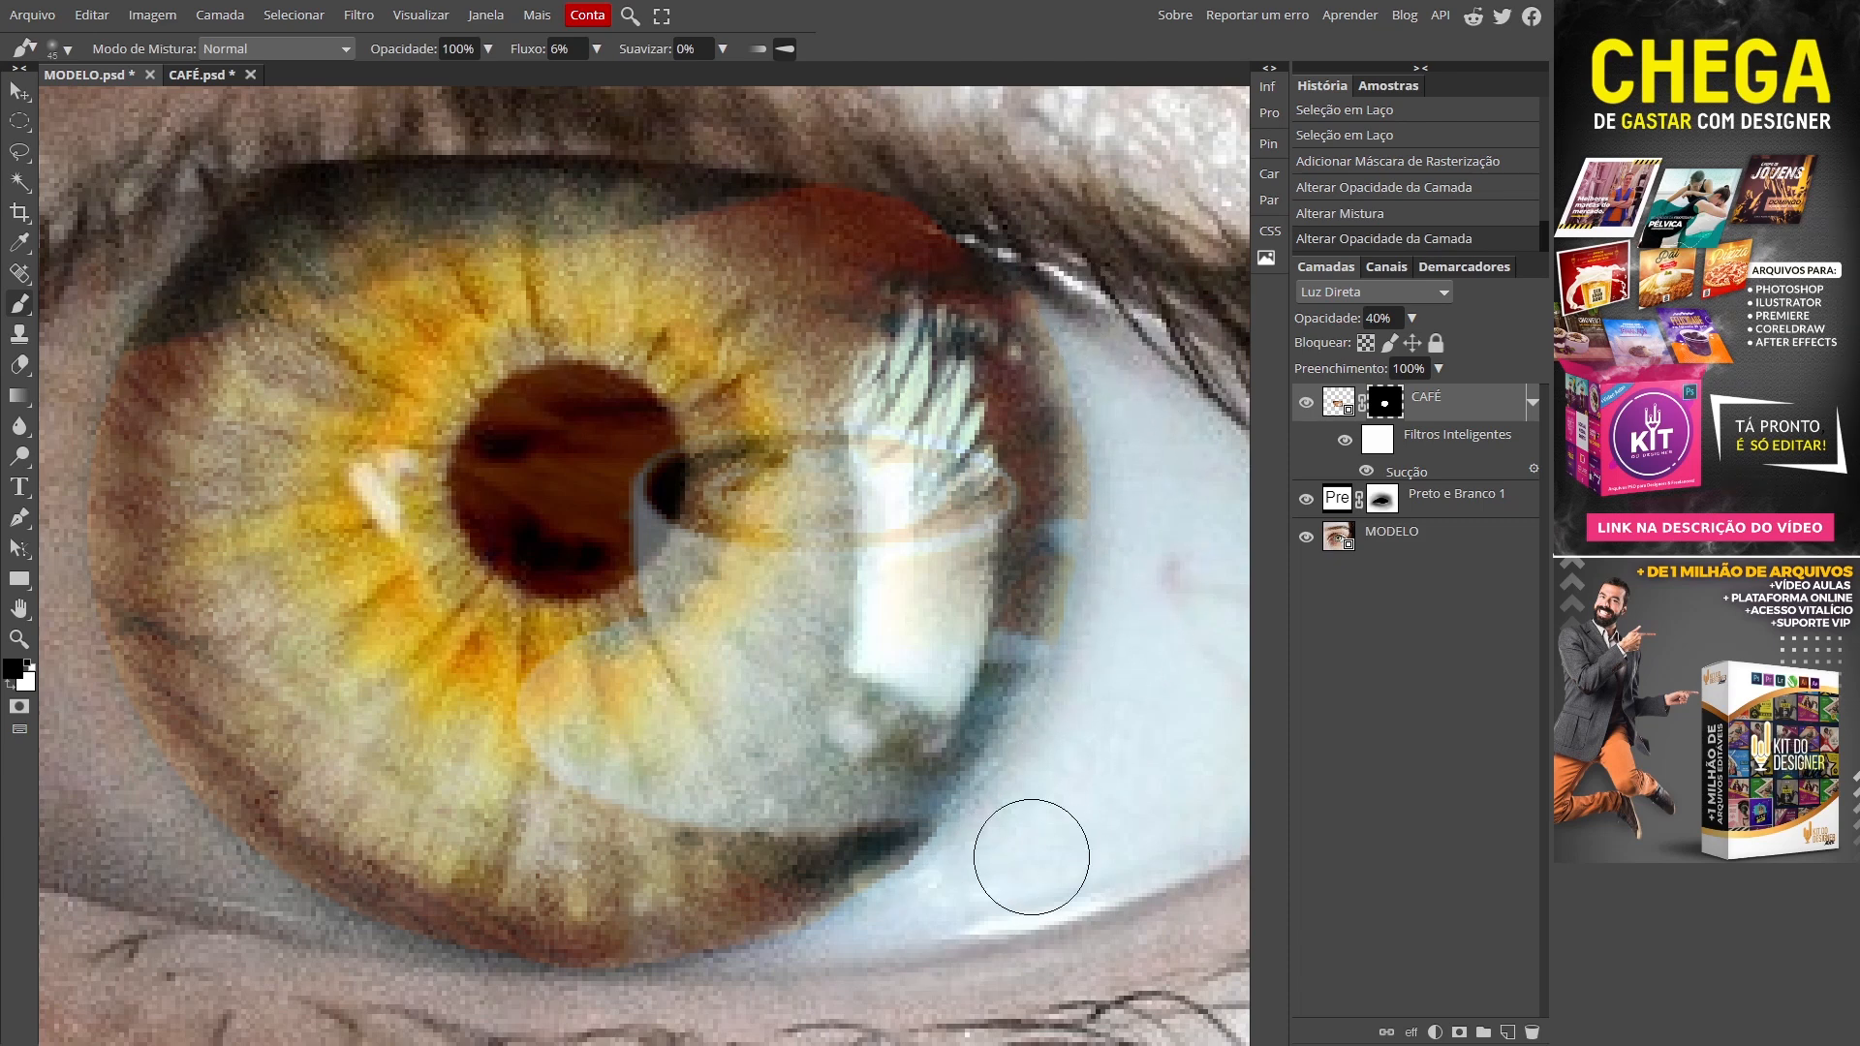
Step: Paint out coffee along the iris's right edge and set brush flow to 10%
left_click_drag(1117, 562, 1141, 407)
left_click_drag(311, 78, 242, 77)
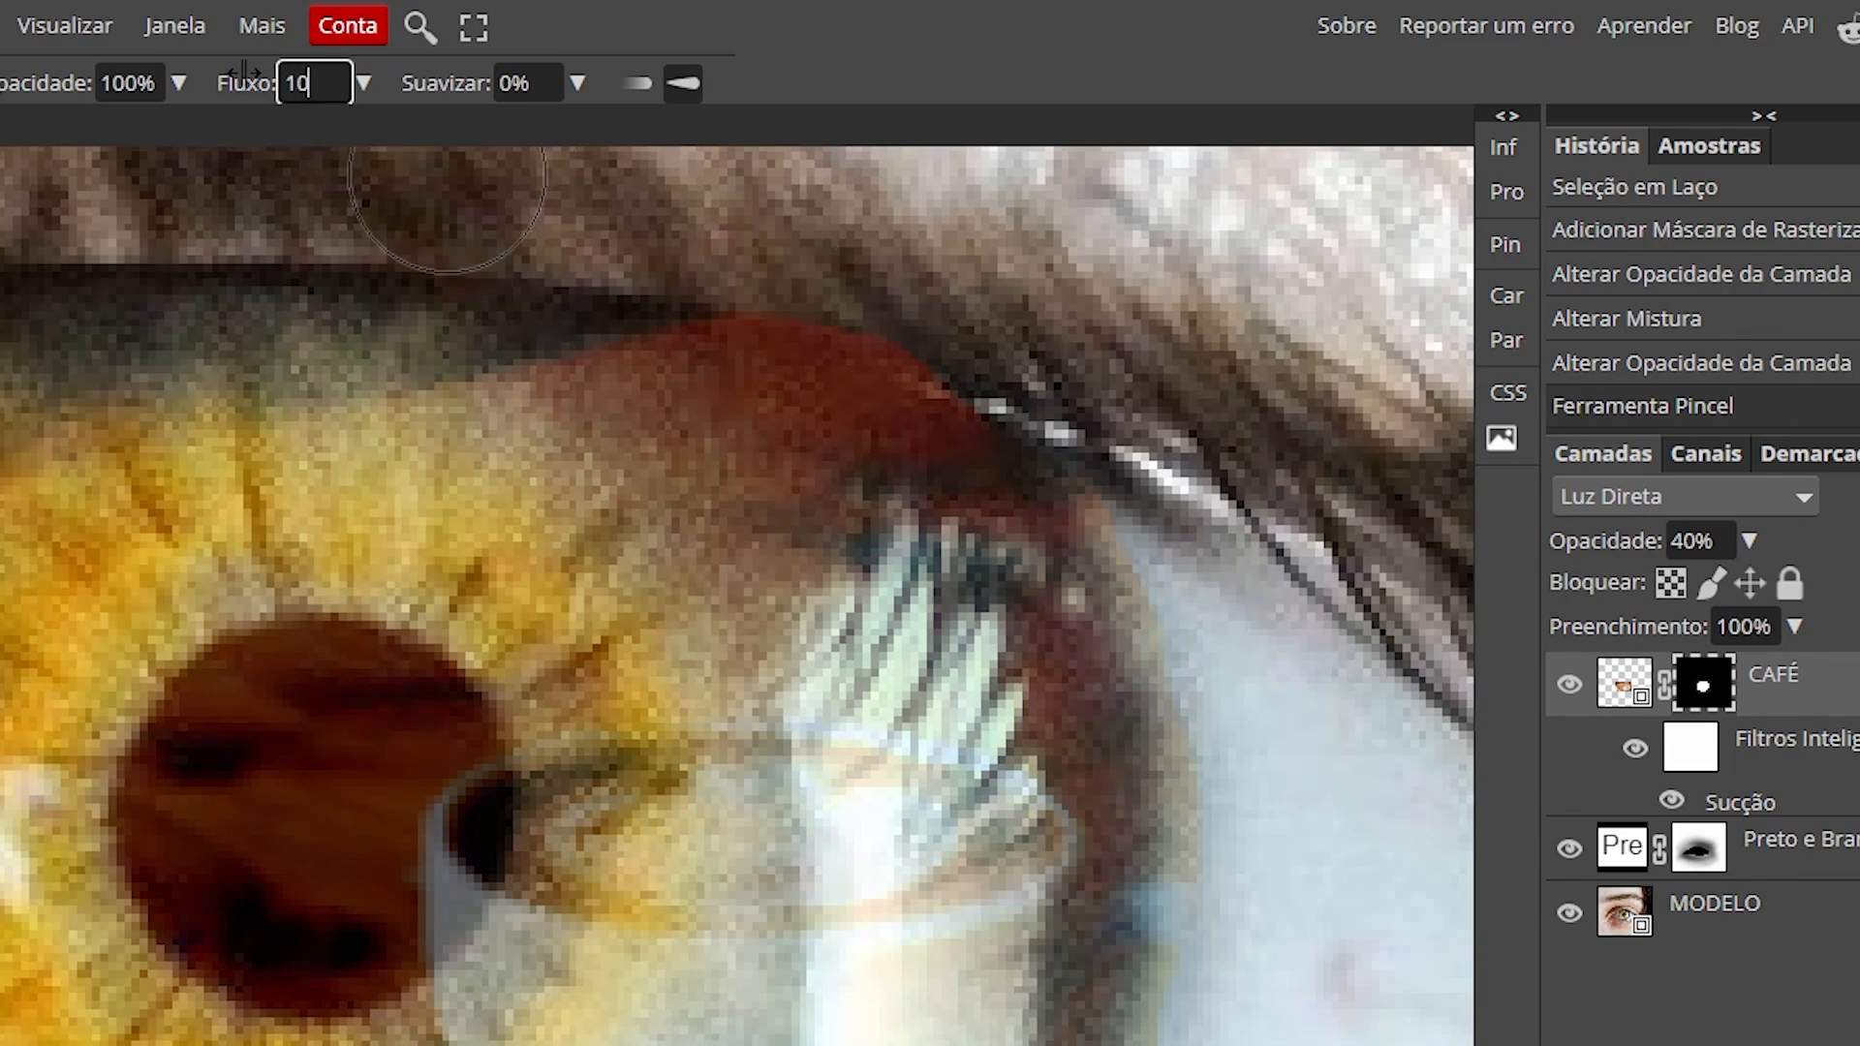
type("10")
key("Return")
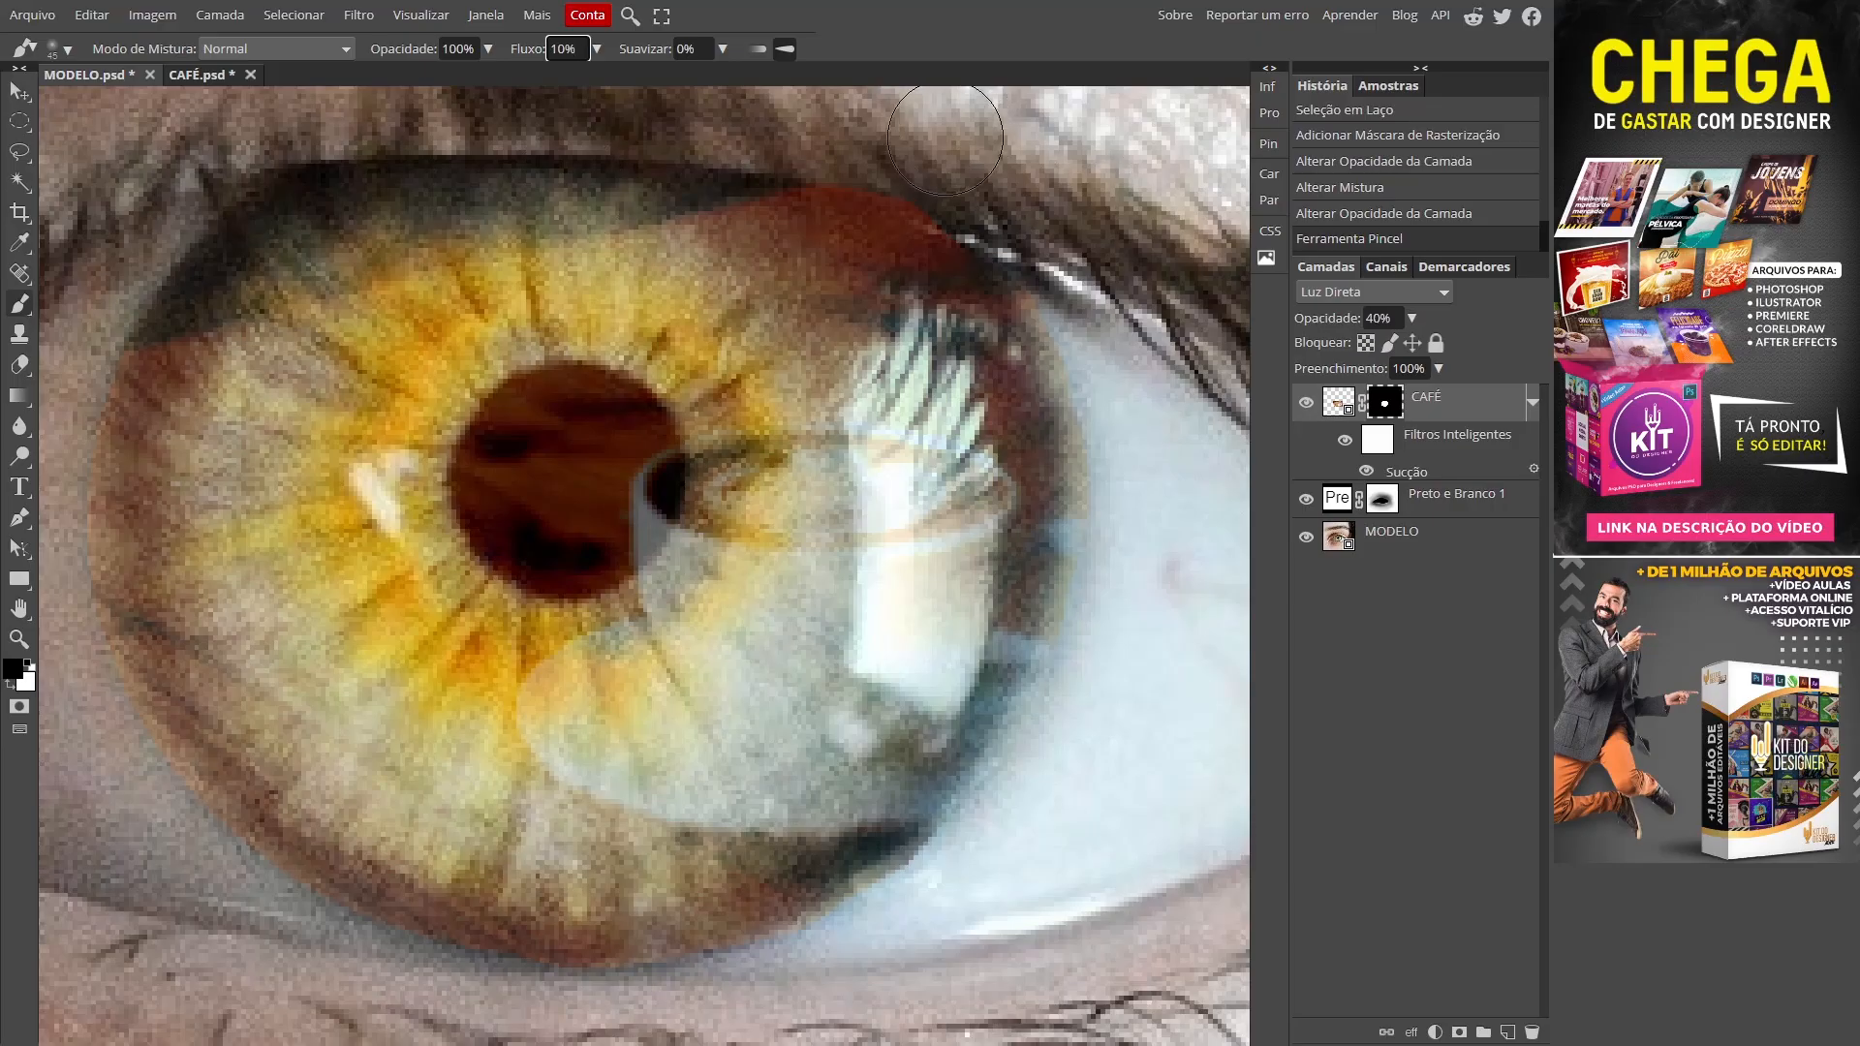
Step: Zoom in on the upper iris edge and paint out coffee there on the mask
type("ZZZZ")
left_click(925, 144)
key("z")
left_click_drag(923, 144, 950, 248)
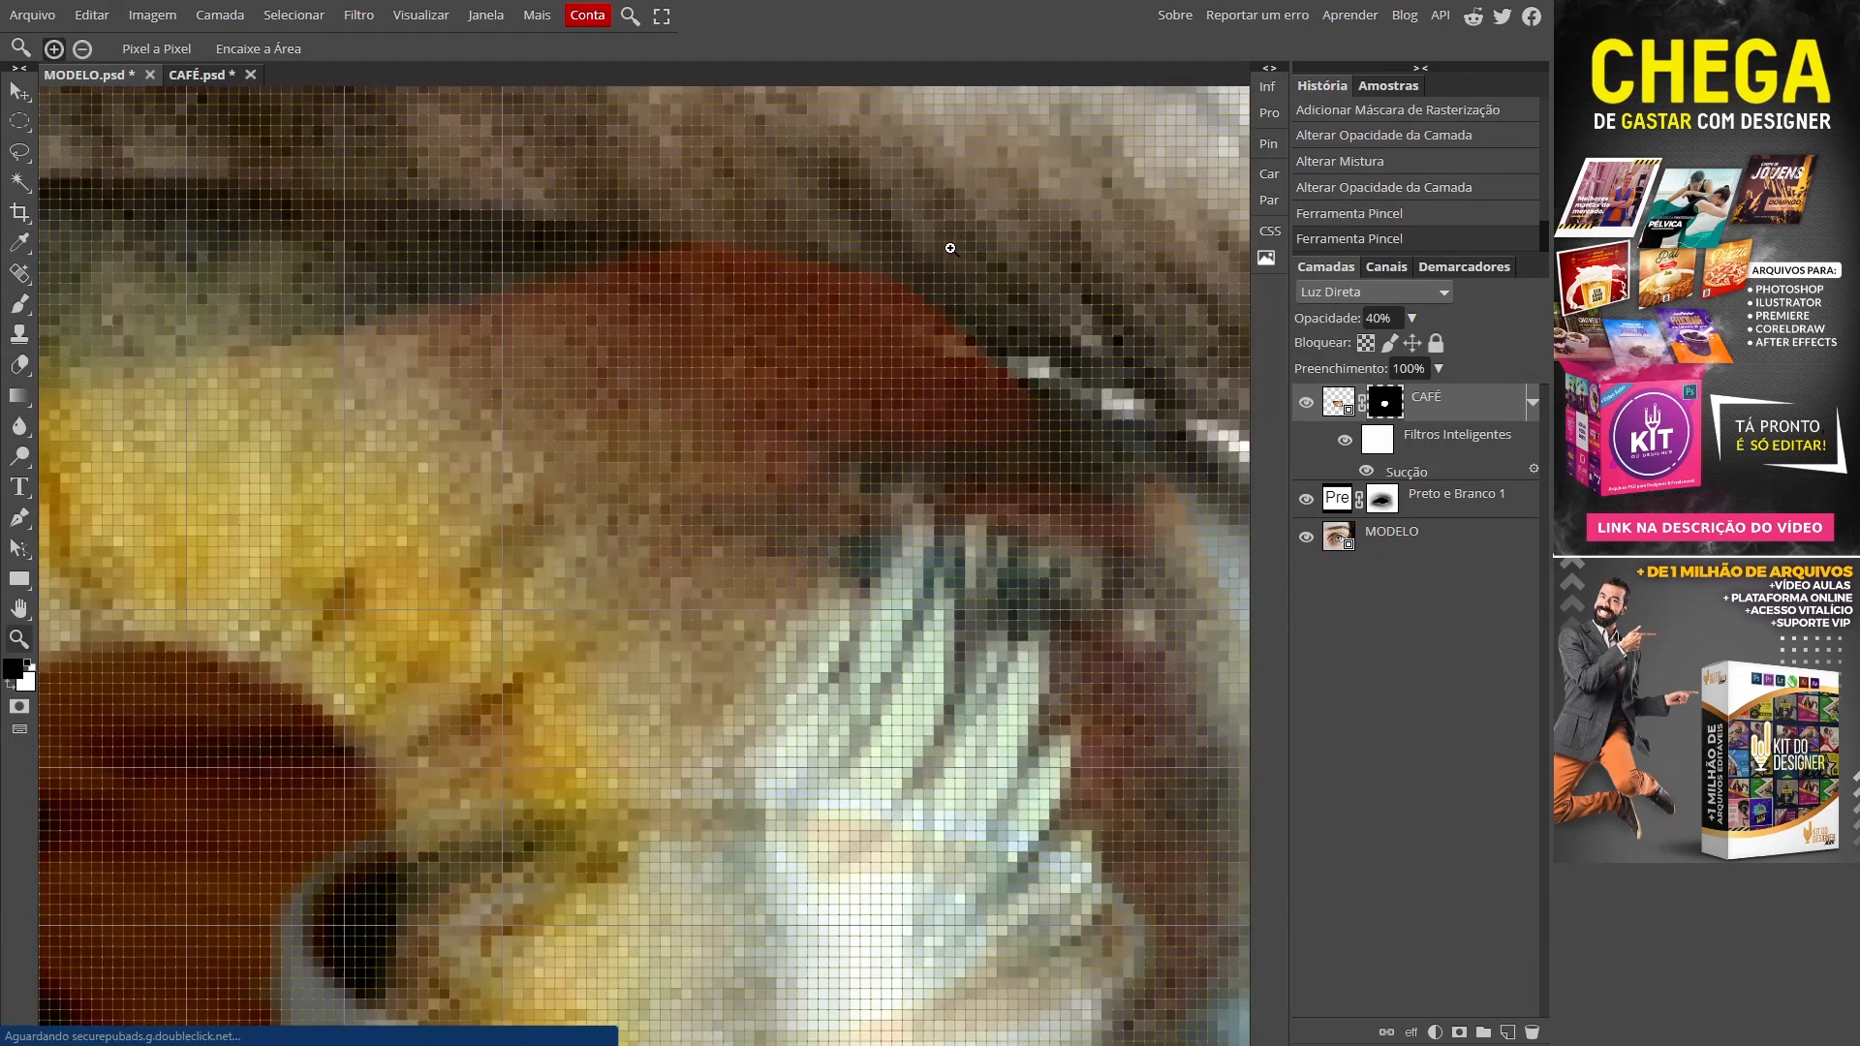
key("b")
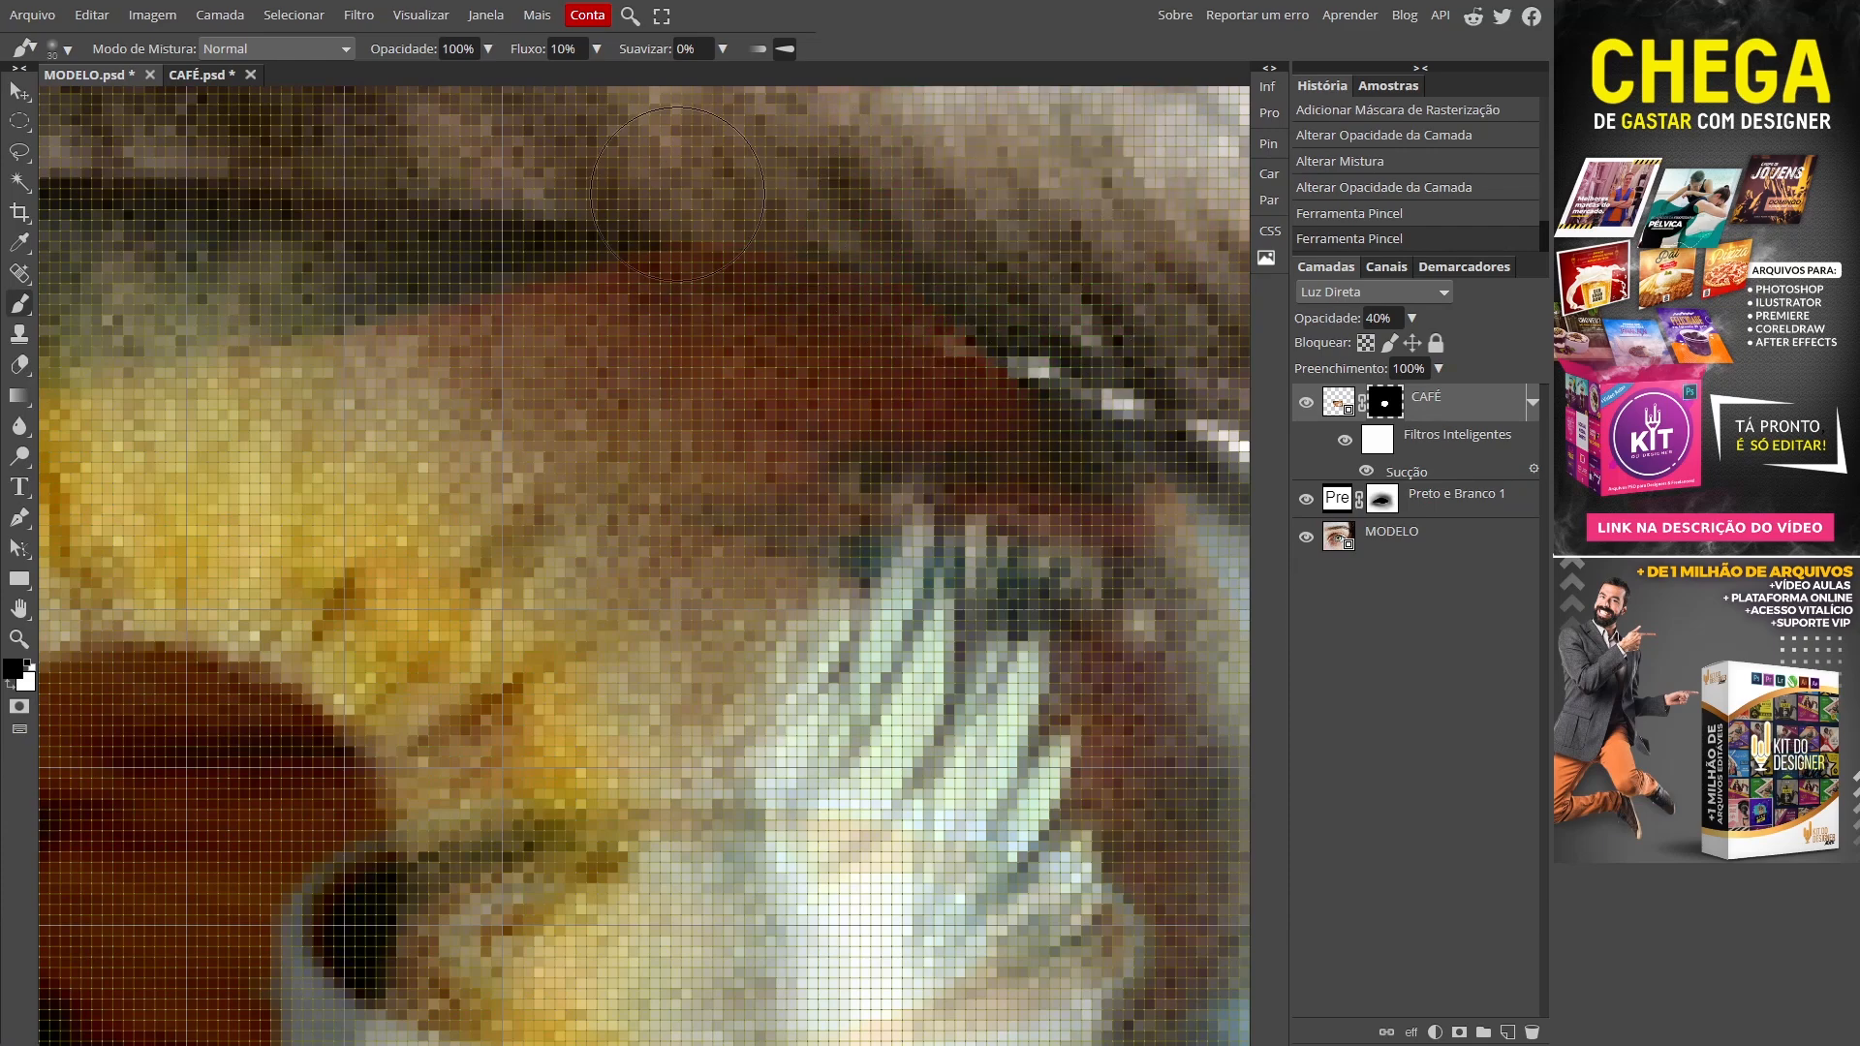
left_click_drag(1035, 279, 1175, 295)
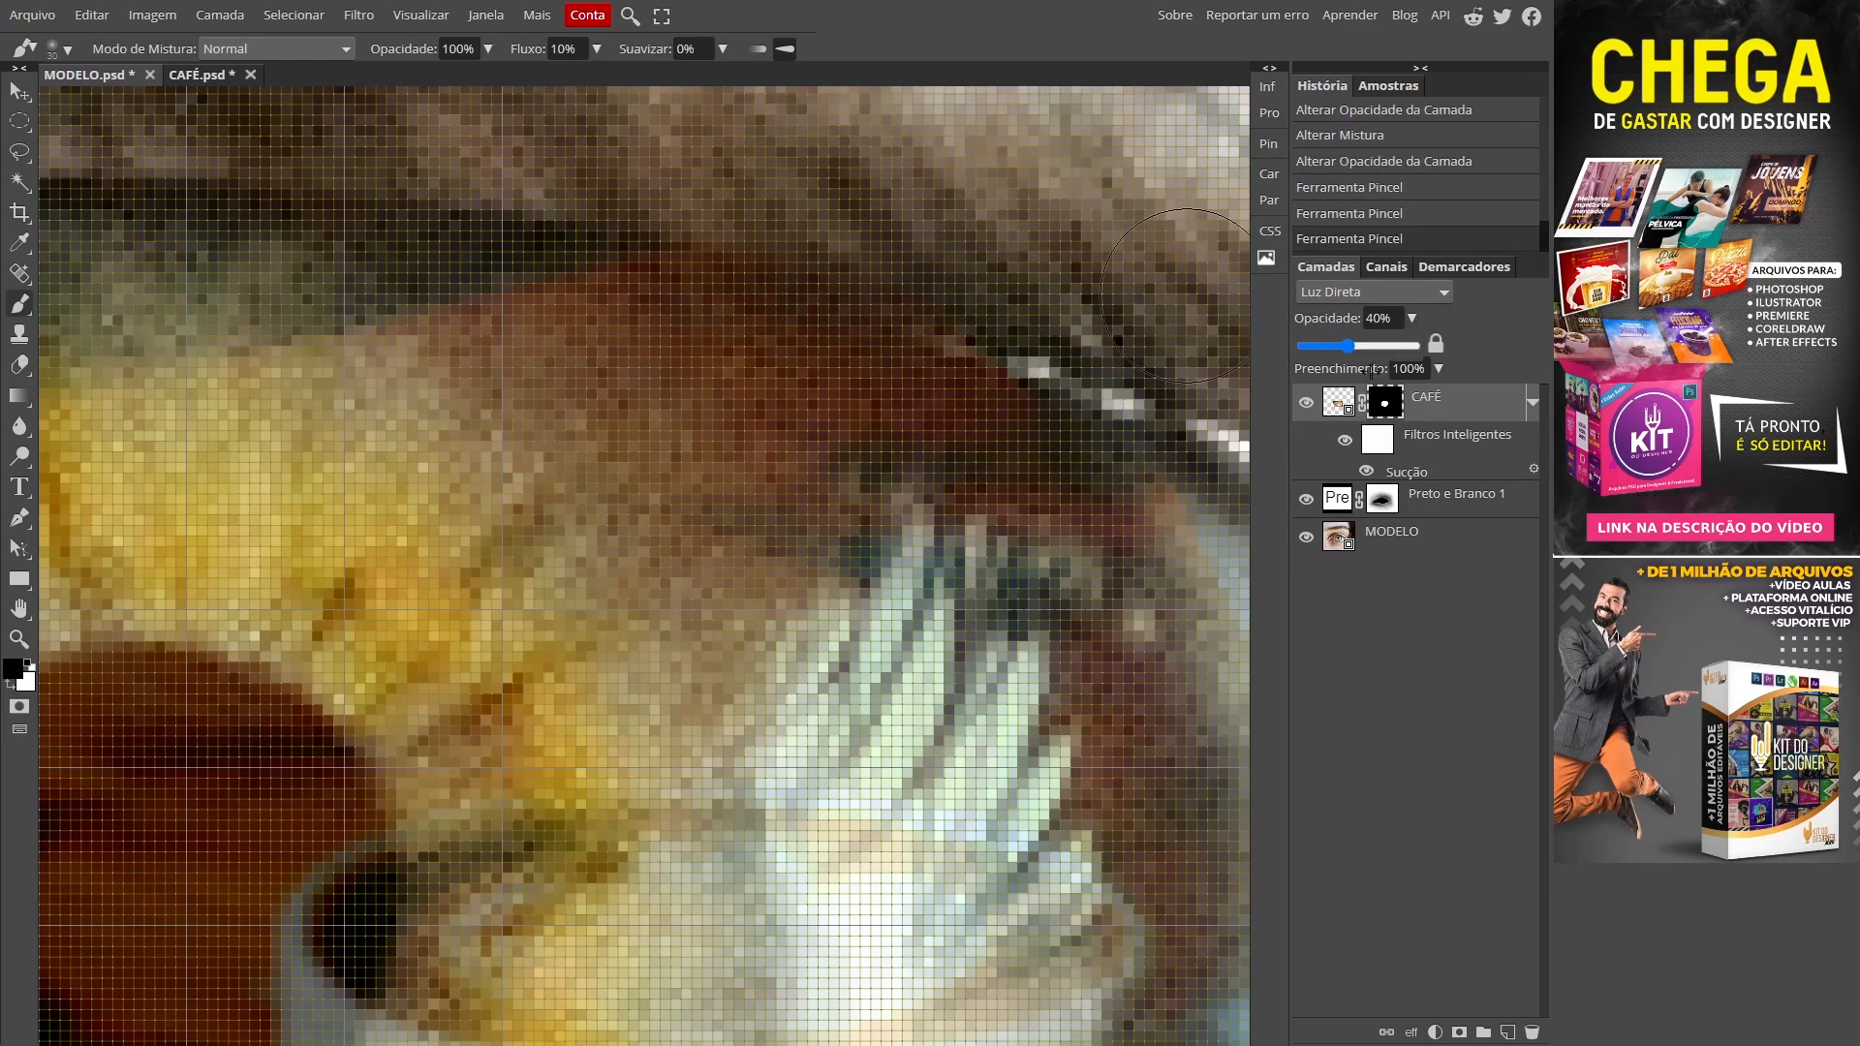
Step: Raise CAFÉ opacity, set flow to 15%, and blend away the dark lid edge
left_click_drag(1353, 351, 1380, 350)
left_click_drag(155, 4, 205, 4)
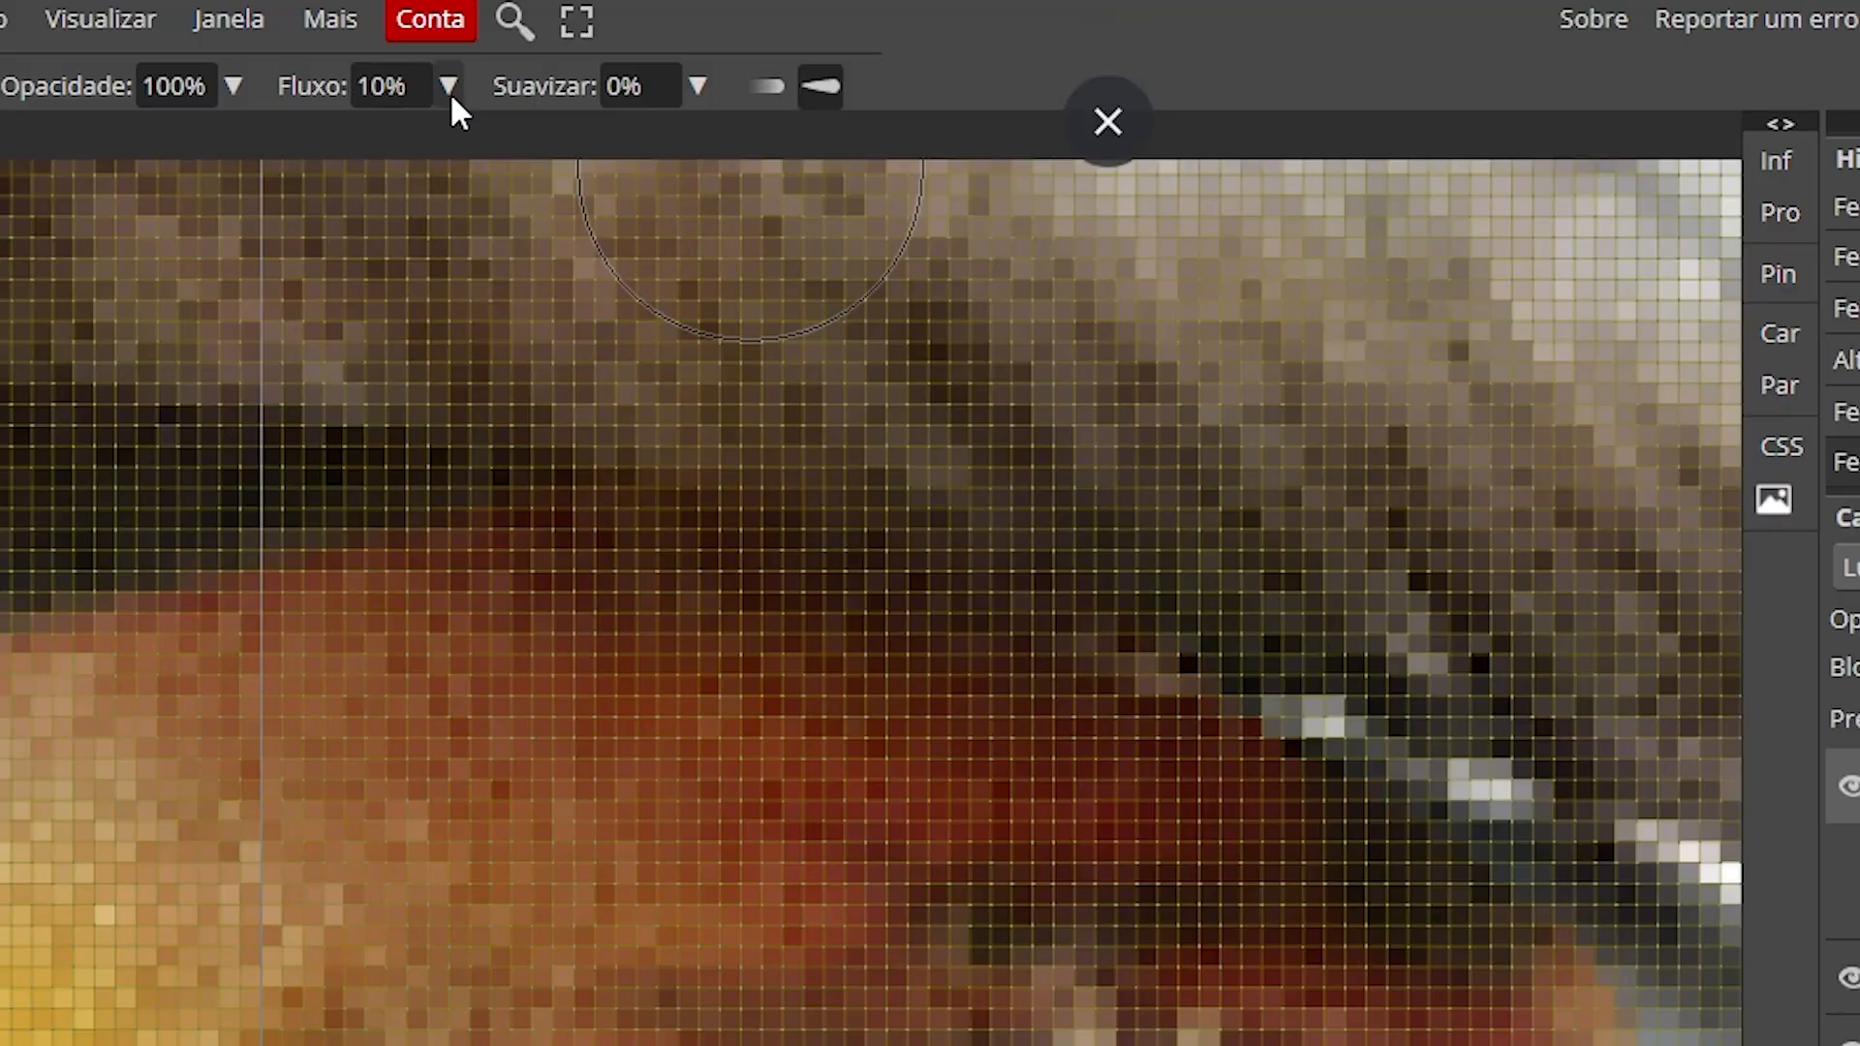
left_click(596, 49)
left_click_drag(315, 144, 320, 144)
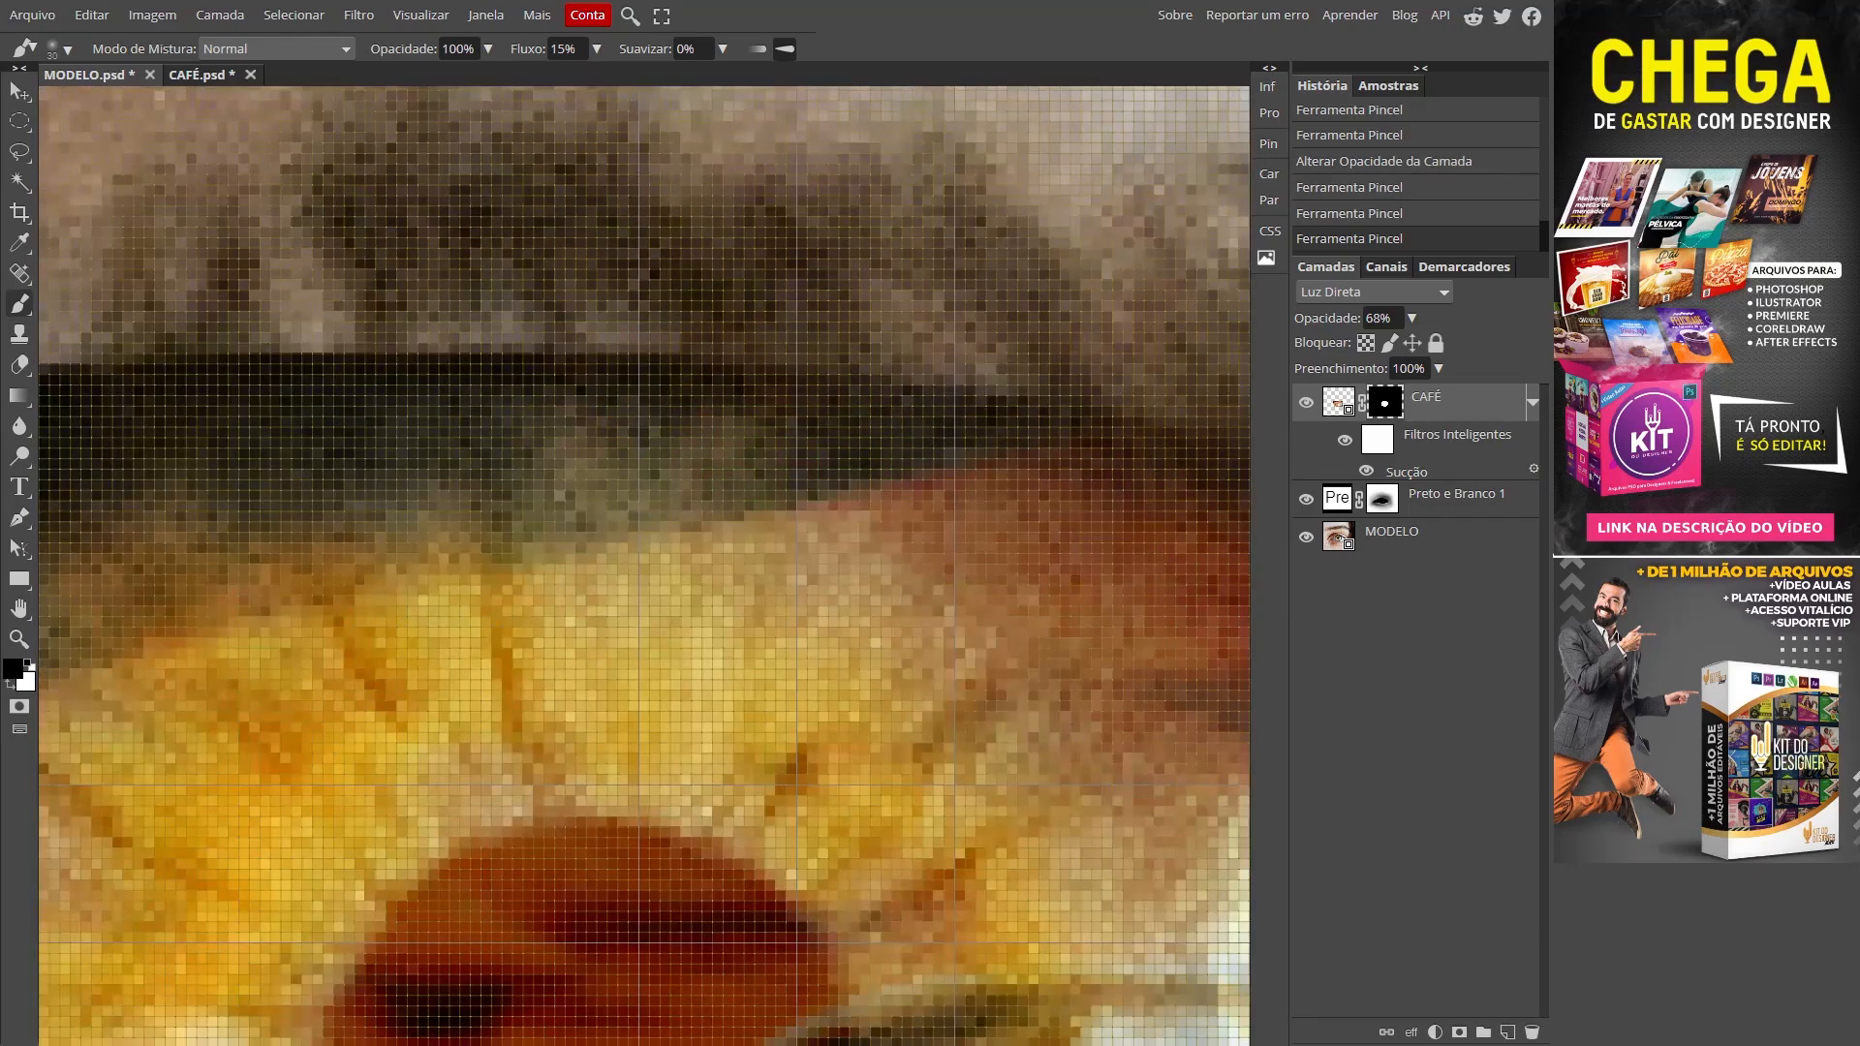
mouse_move(554, 295)
left_mouse_down()
mouse_move(407, 295)
mouse_move(426, 281)
left_mouse_up()
left_click_drag(415, 262, 886, 230)
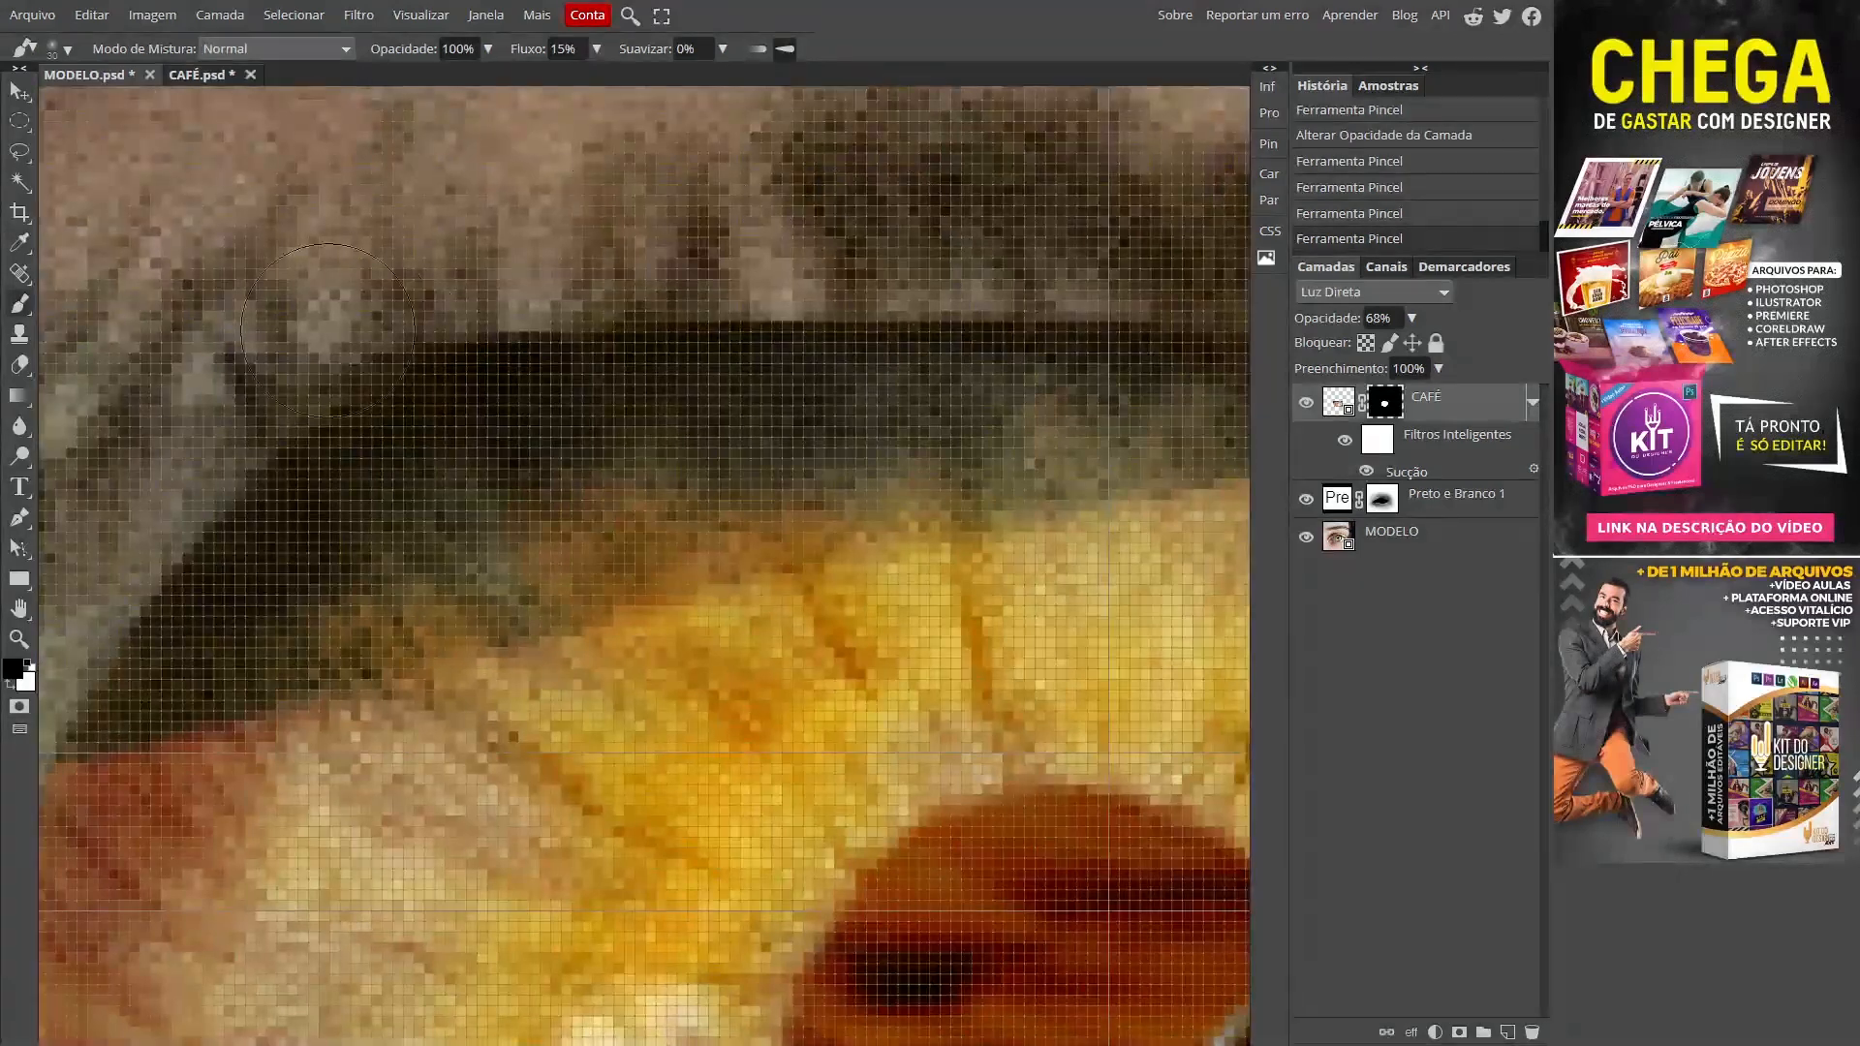
left_click_drag(292, 343, 288, 335)
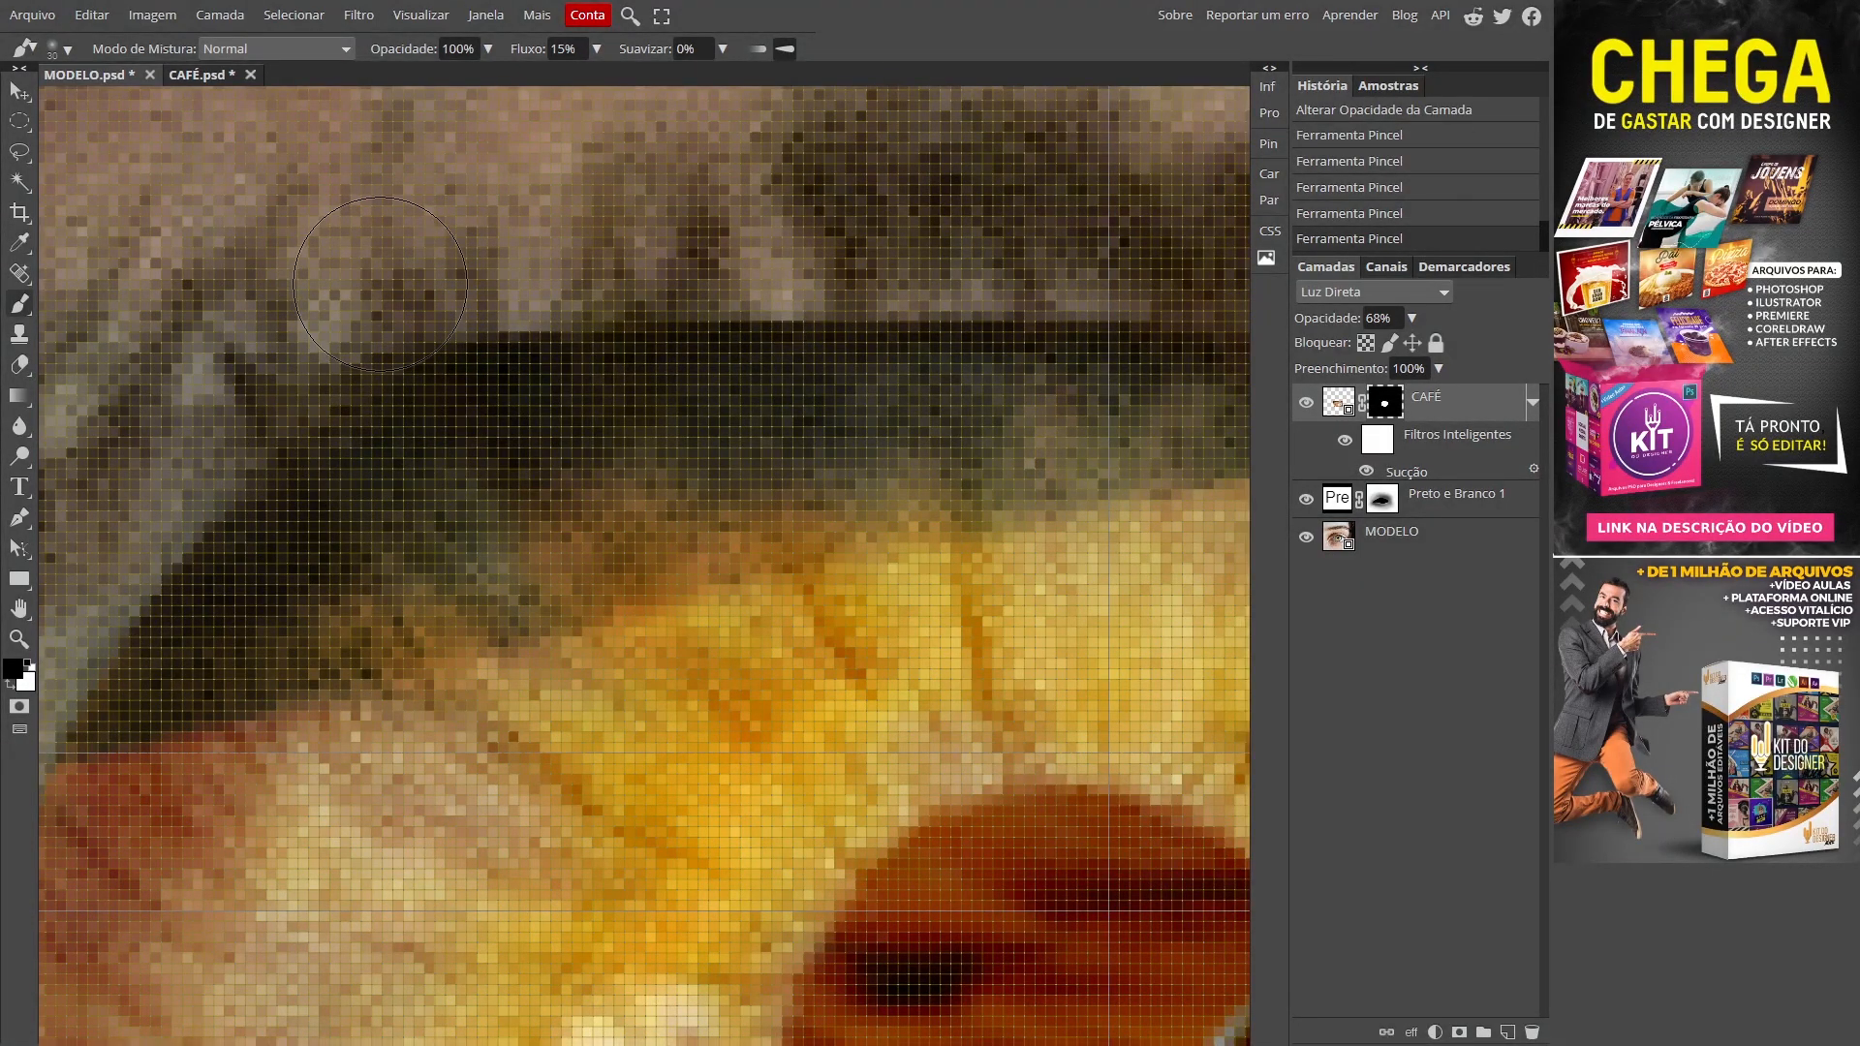
left_click_drag(238, 424, 223, 408)
left_click_drag(224, 408, 534, 266)
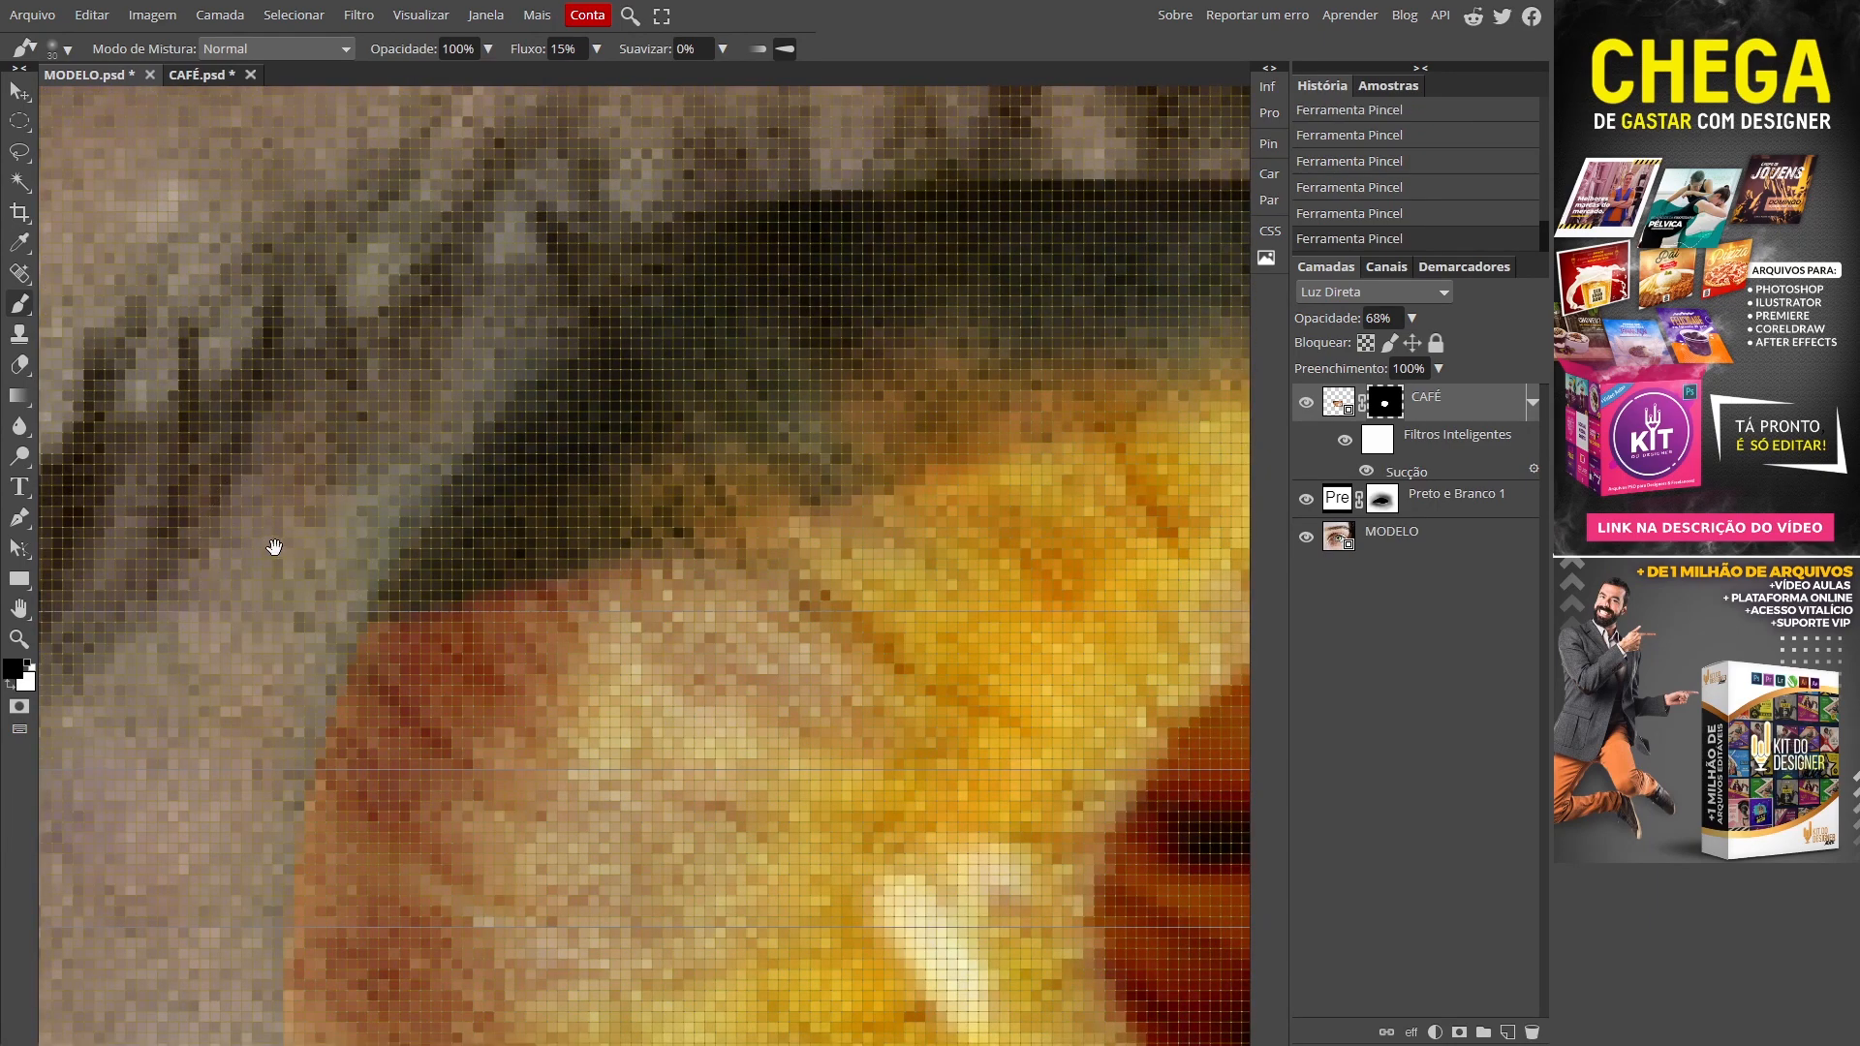
Step: Work around the lower lid and cup rim, then fit the whole eye on screen
left_click_drag(274, 543, 291, 345)
left_click_drag(240, 554, 240, 281)
left_click_drag(229, 540, 188, 290)
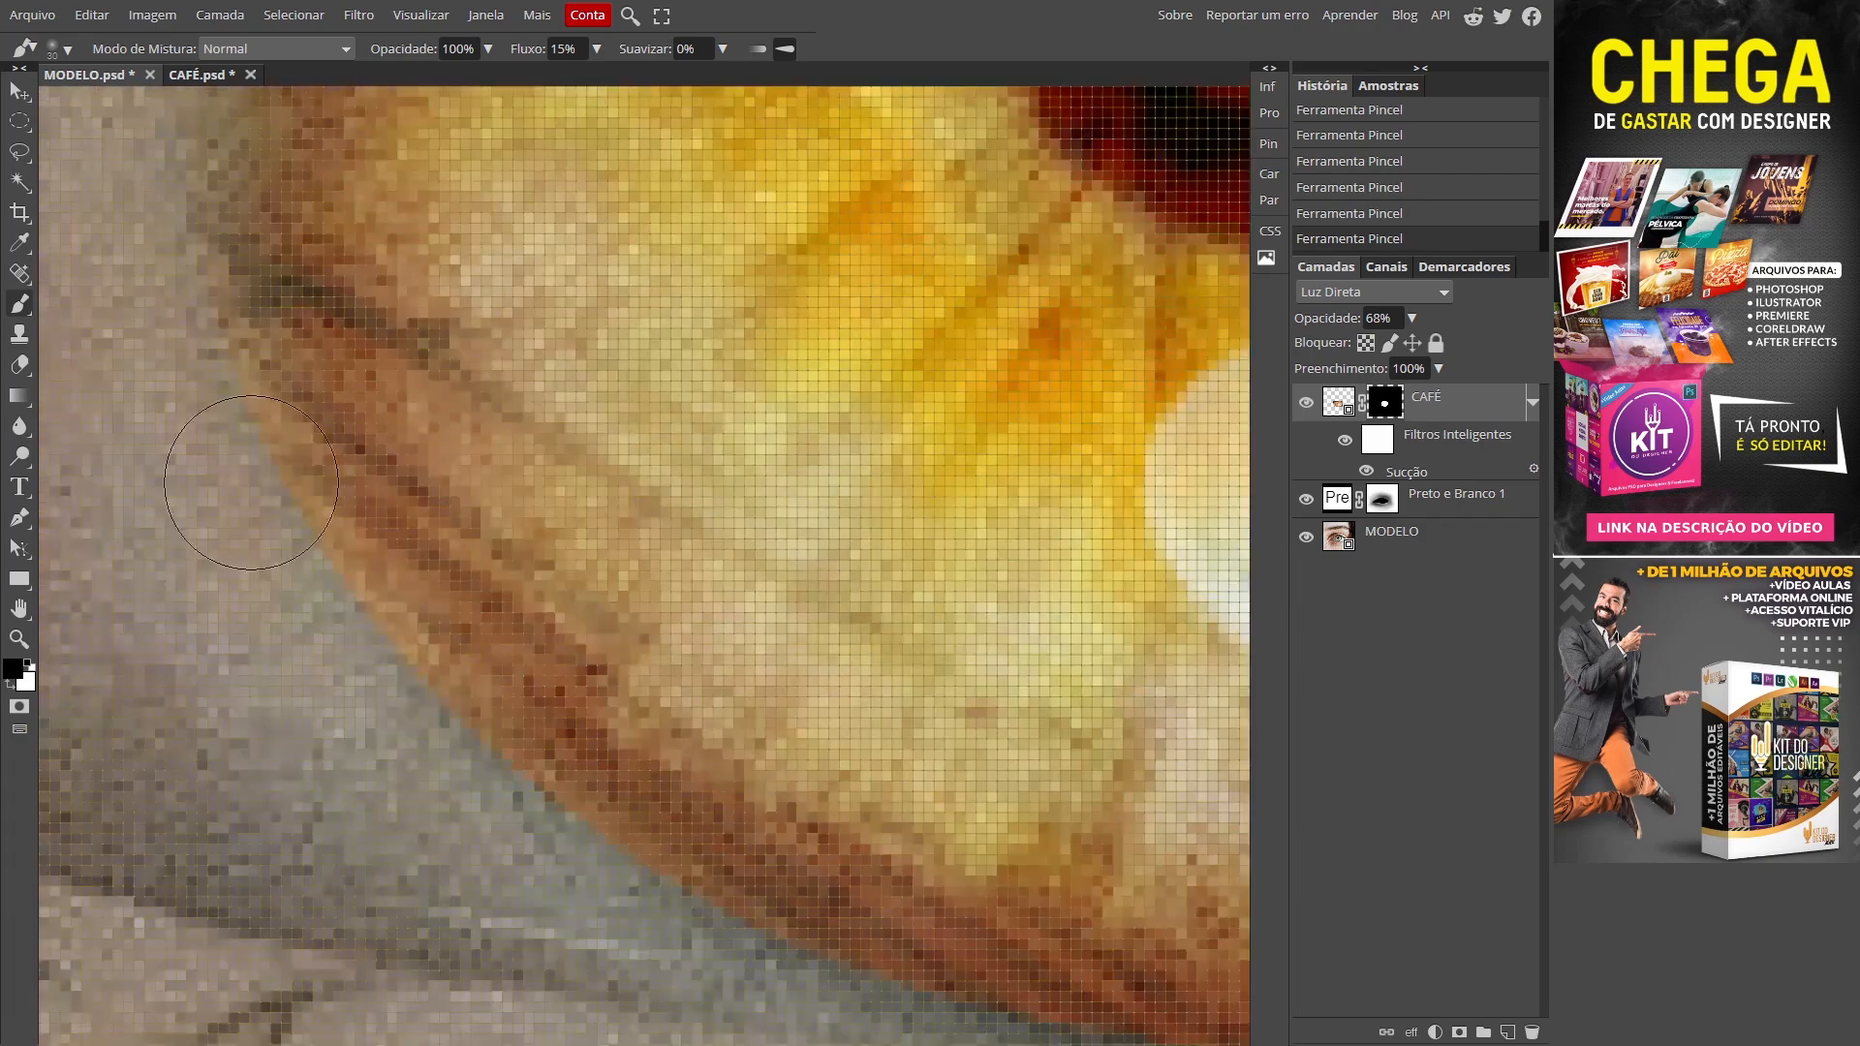
left_click_drag(532, 872, 587, 611)
left_click_drag(1017, 770, 554, 748)
left_click_drag(1017, 658, 706, 712)
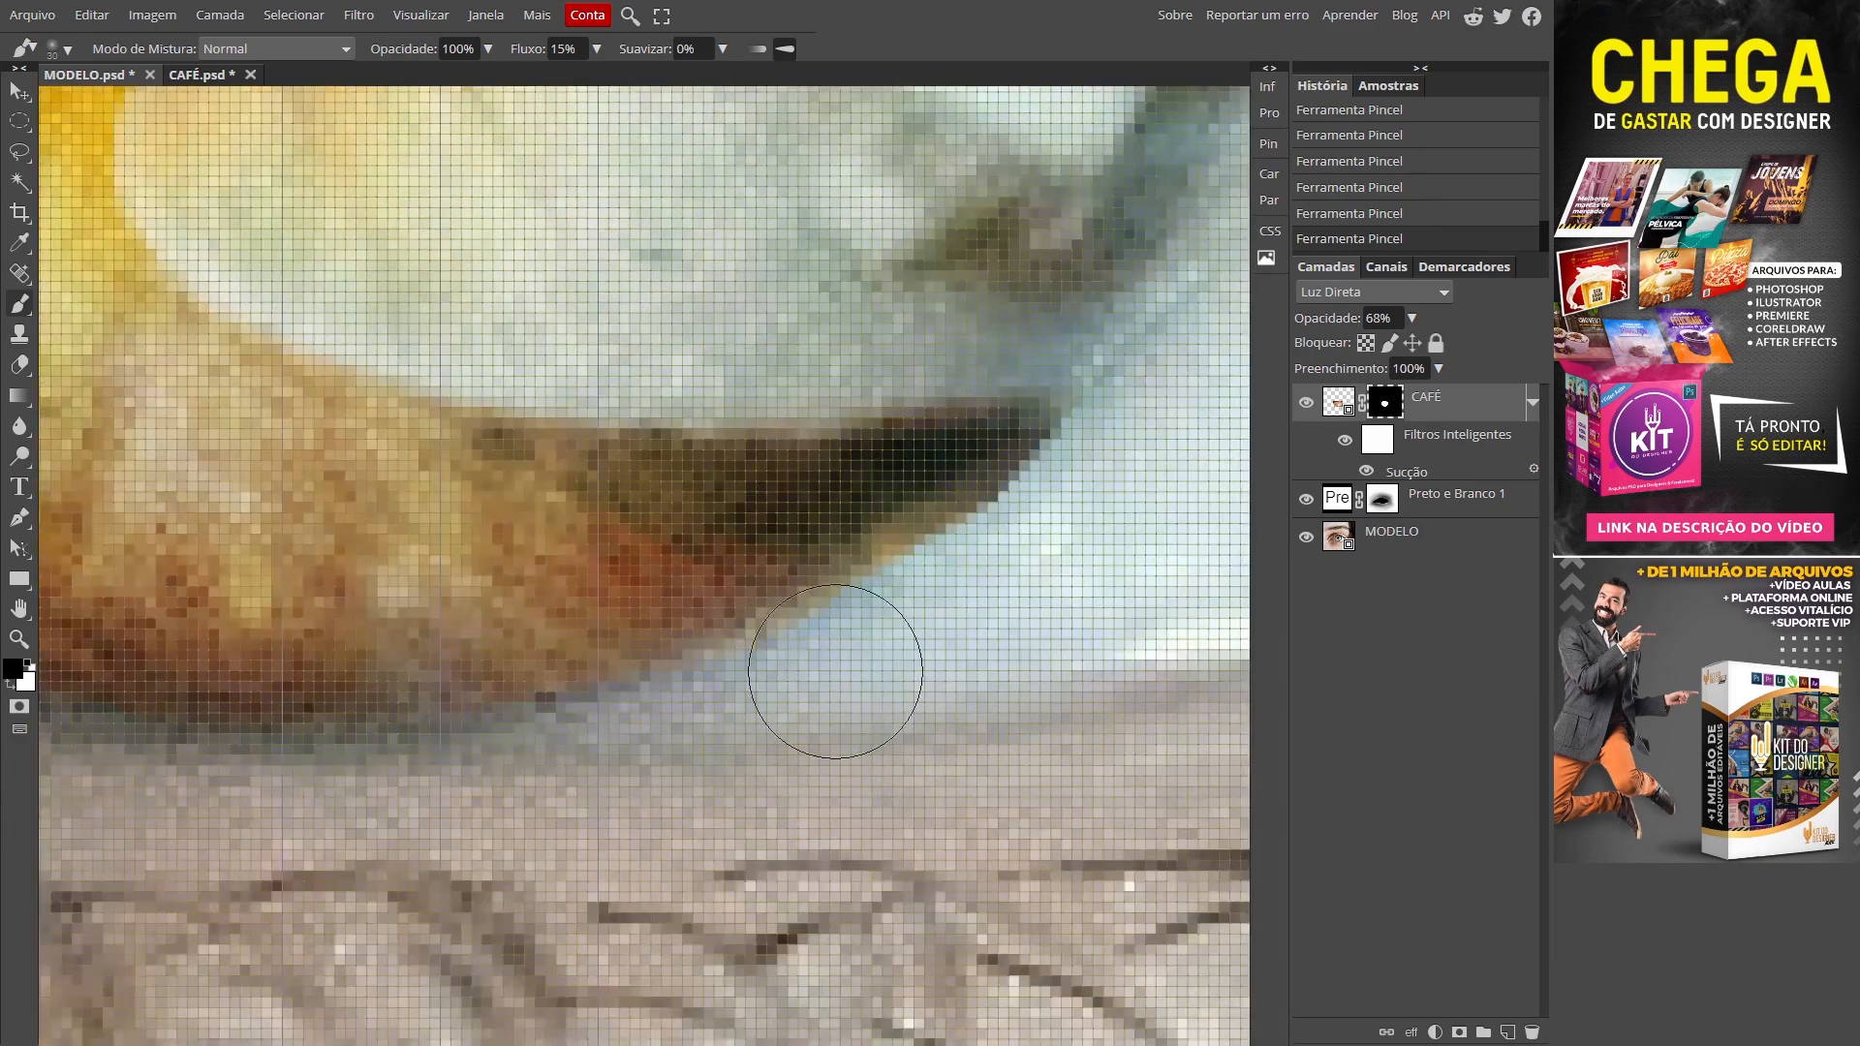
left_click_drag(1032, 543, 643, 868)
mouse_move(848, 686)
left_mouse_down()
mouse_move(760, 965)
mouse_move(801, 852)
mouse_move(760, 1030)
left_mouse_up()
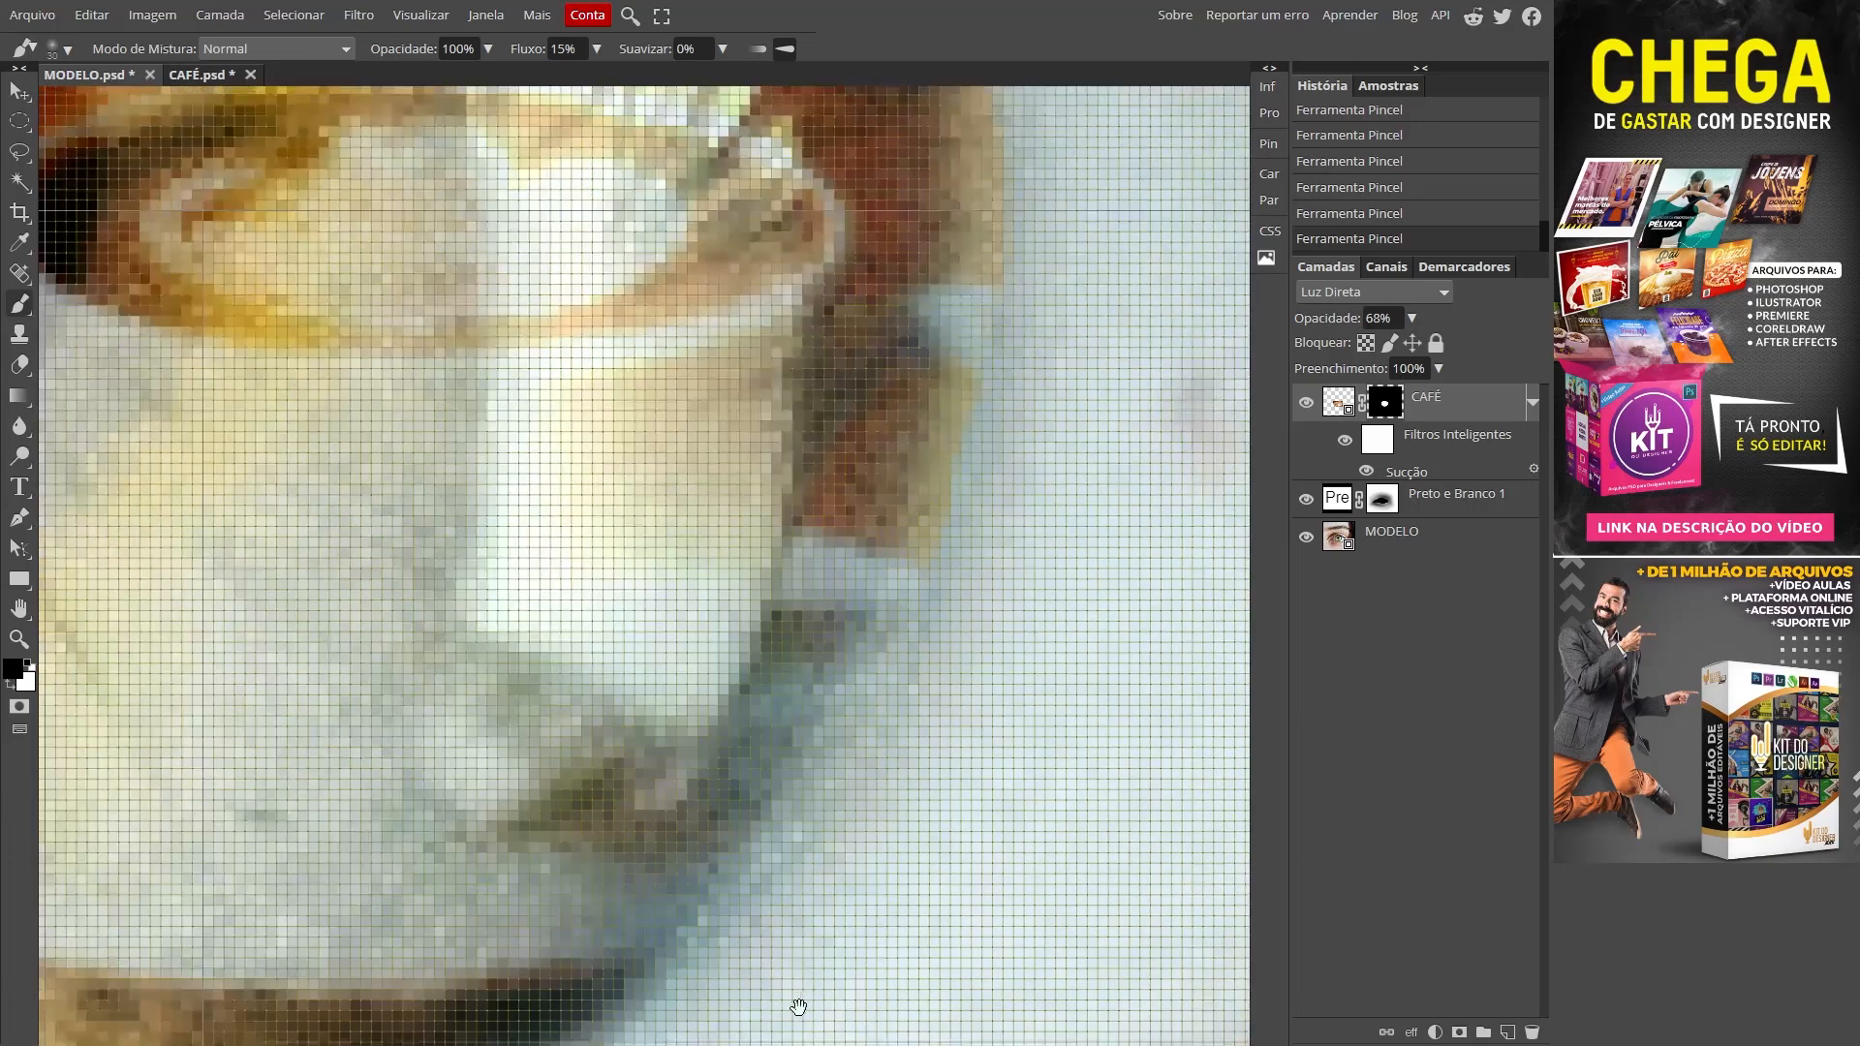
left_click_drag(1019, 668, 971, 884)
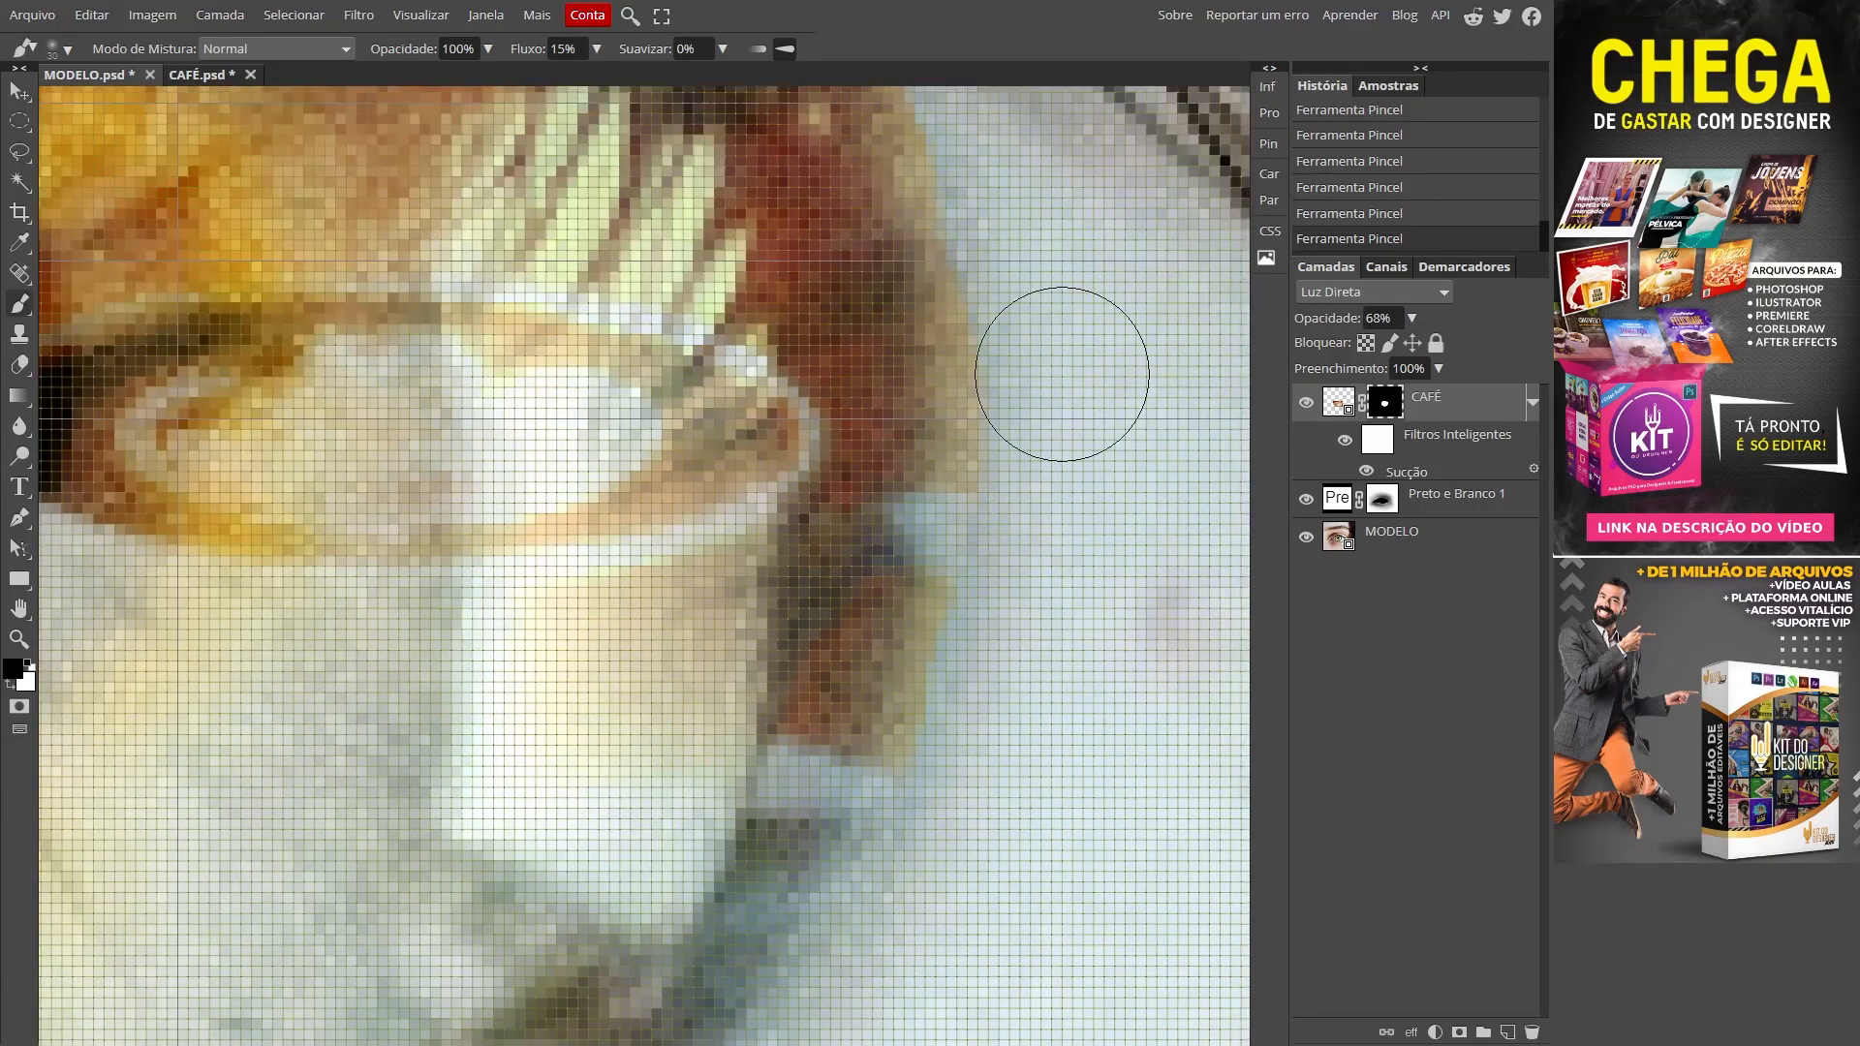
left_click_drag(1031, 486, 1048, 786)
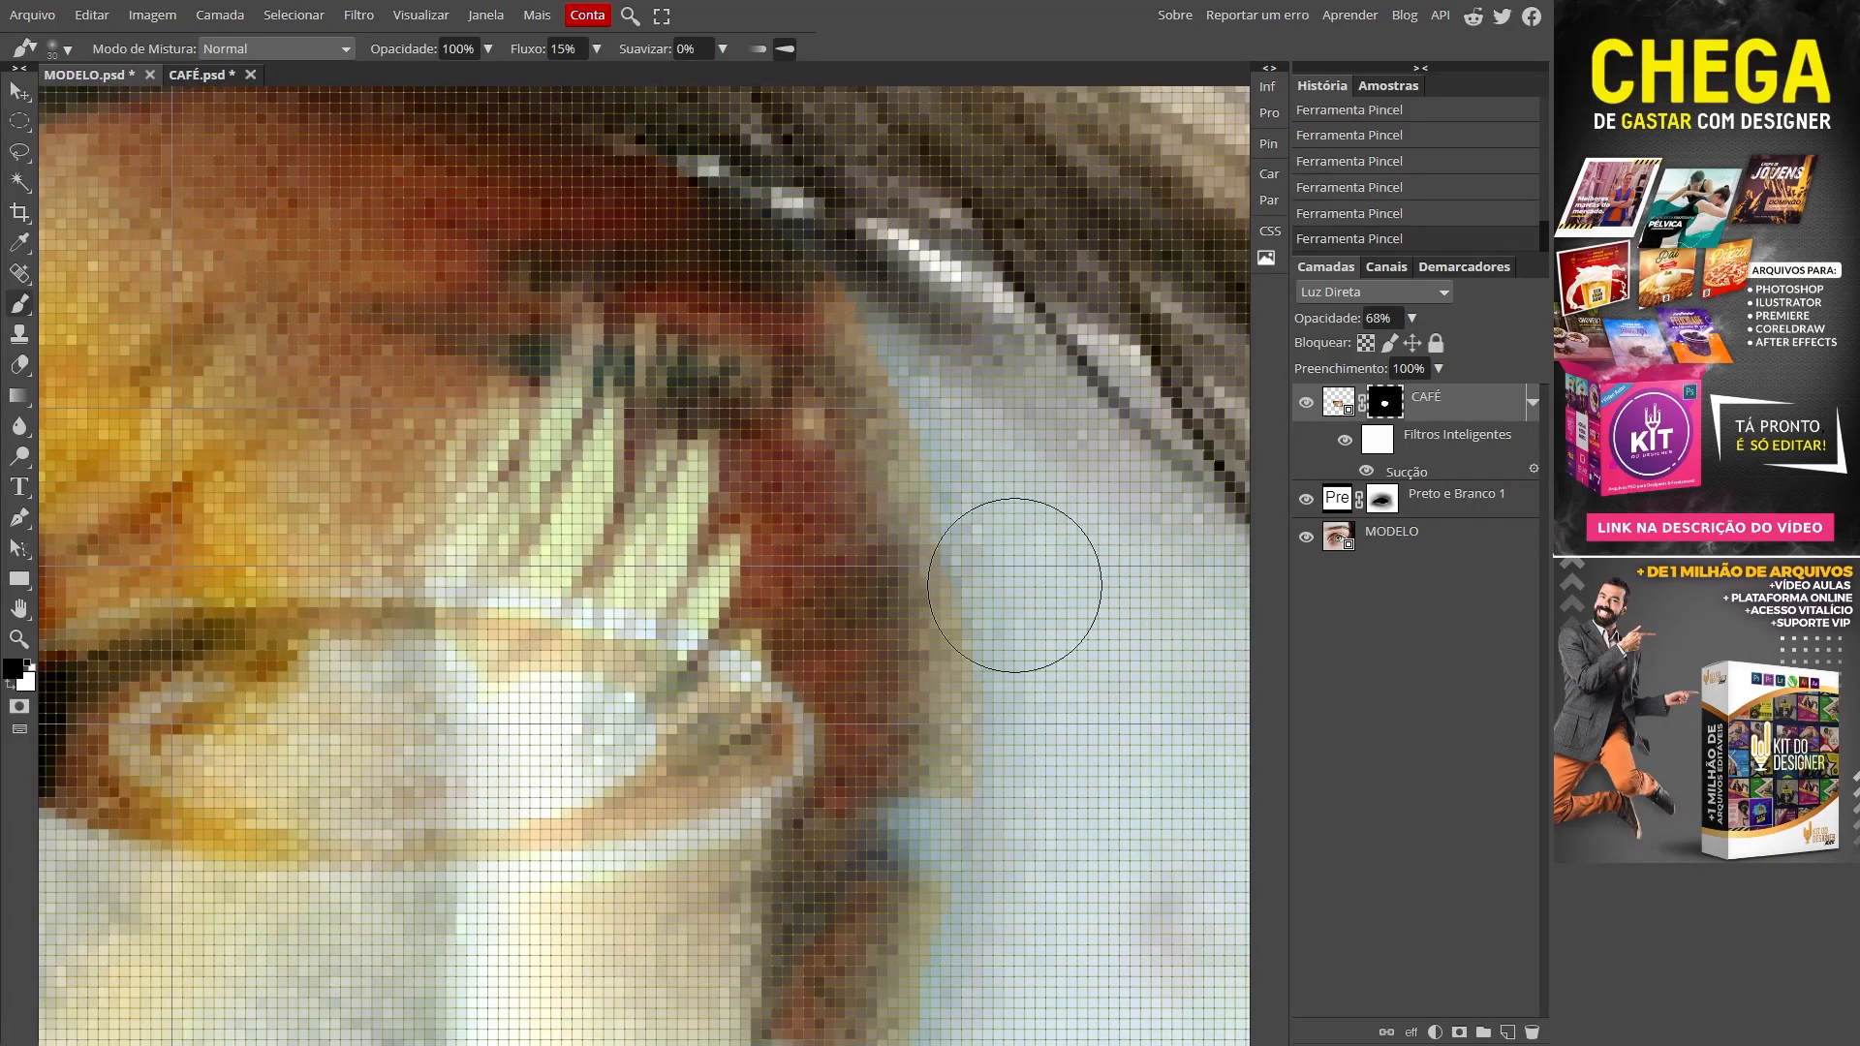
left_click_drag(531, 647, 949, 535)
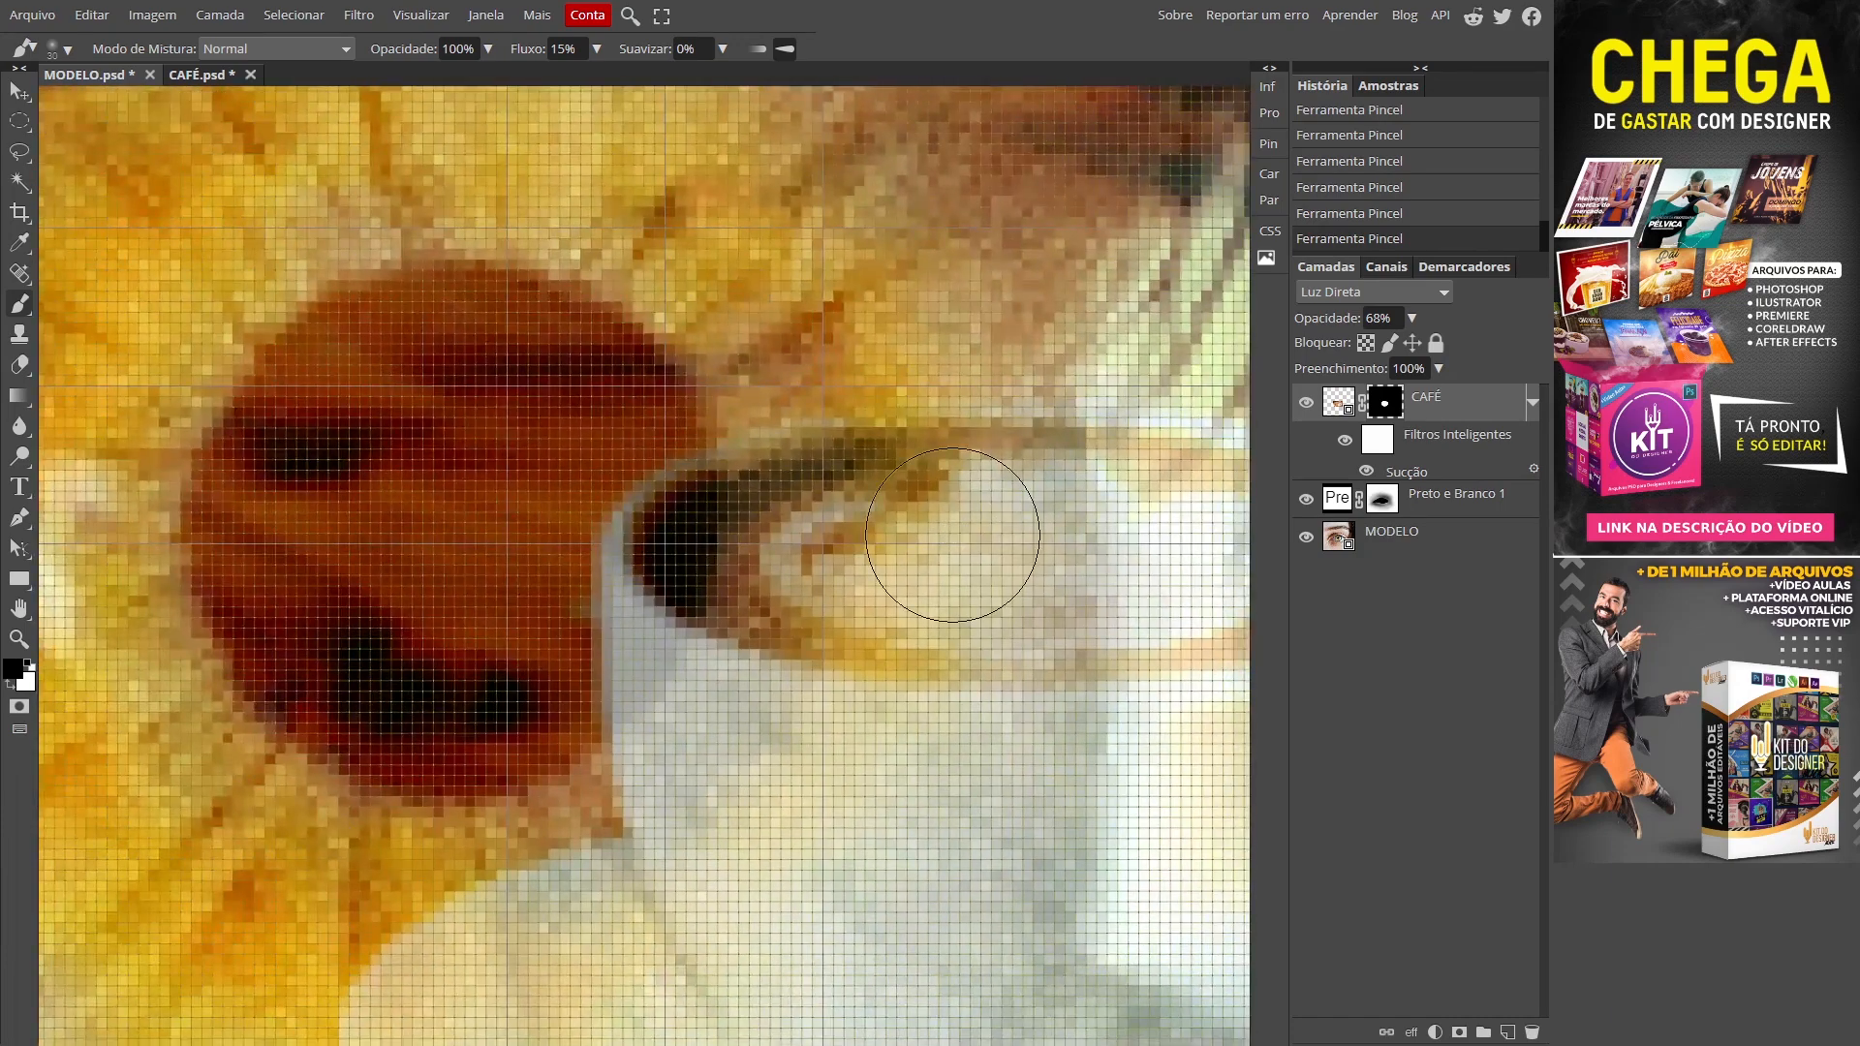
key("ctrl+0")
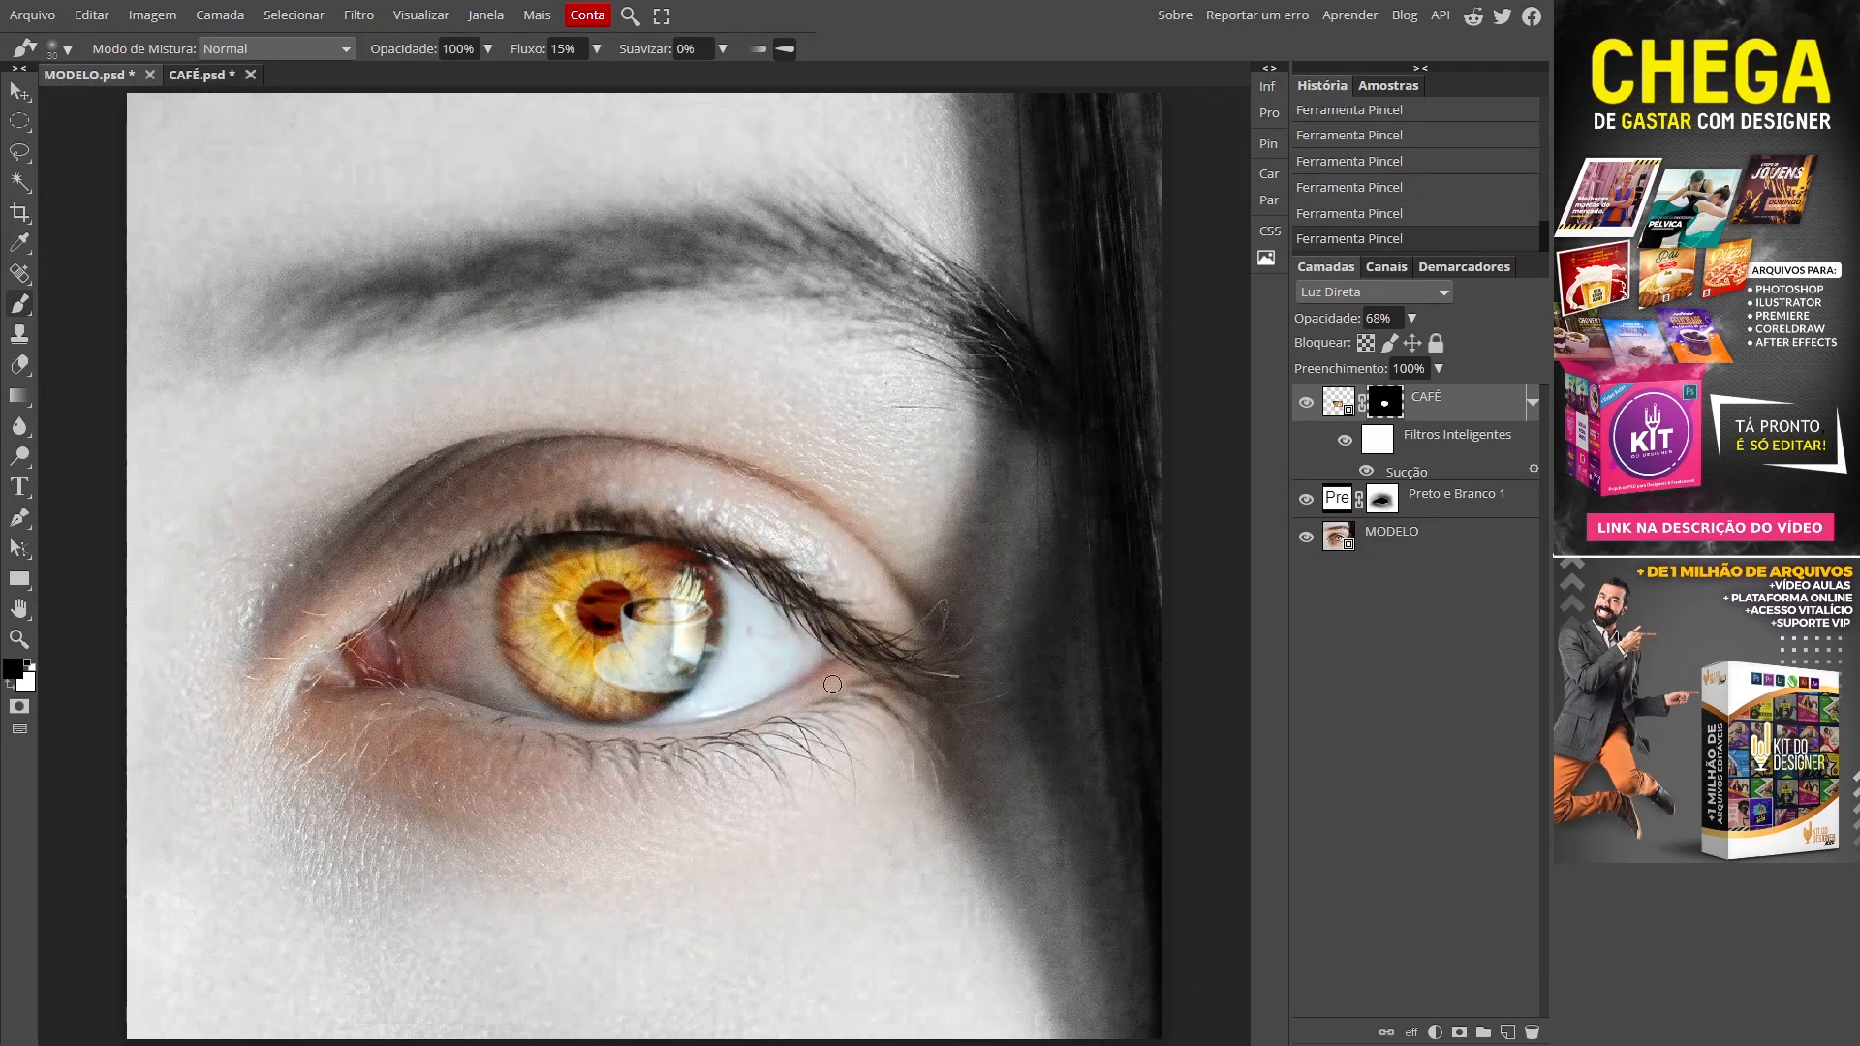
Step: Zoom in close on the pupil and resize the brush to match it
key("z")
left_click_drag(595, 637, 660, 691)
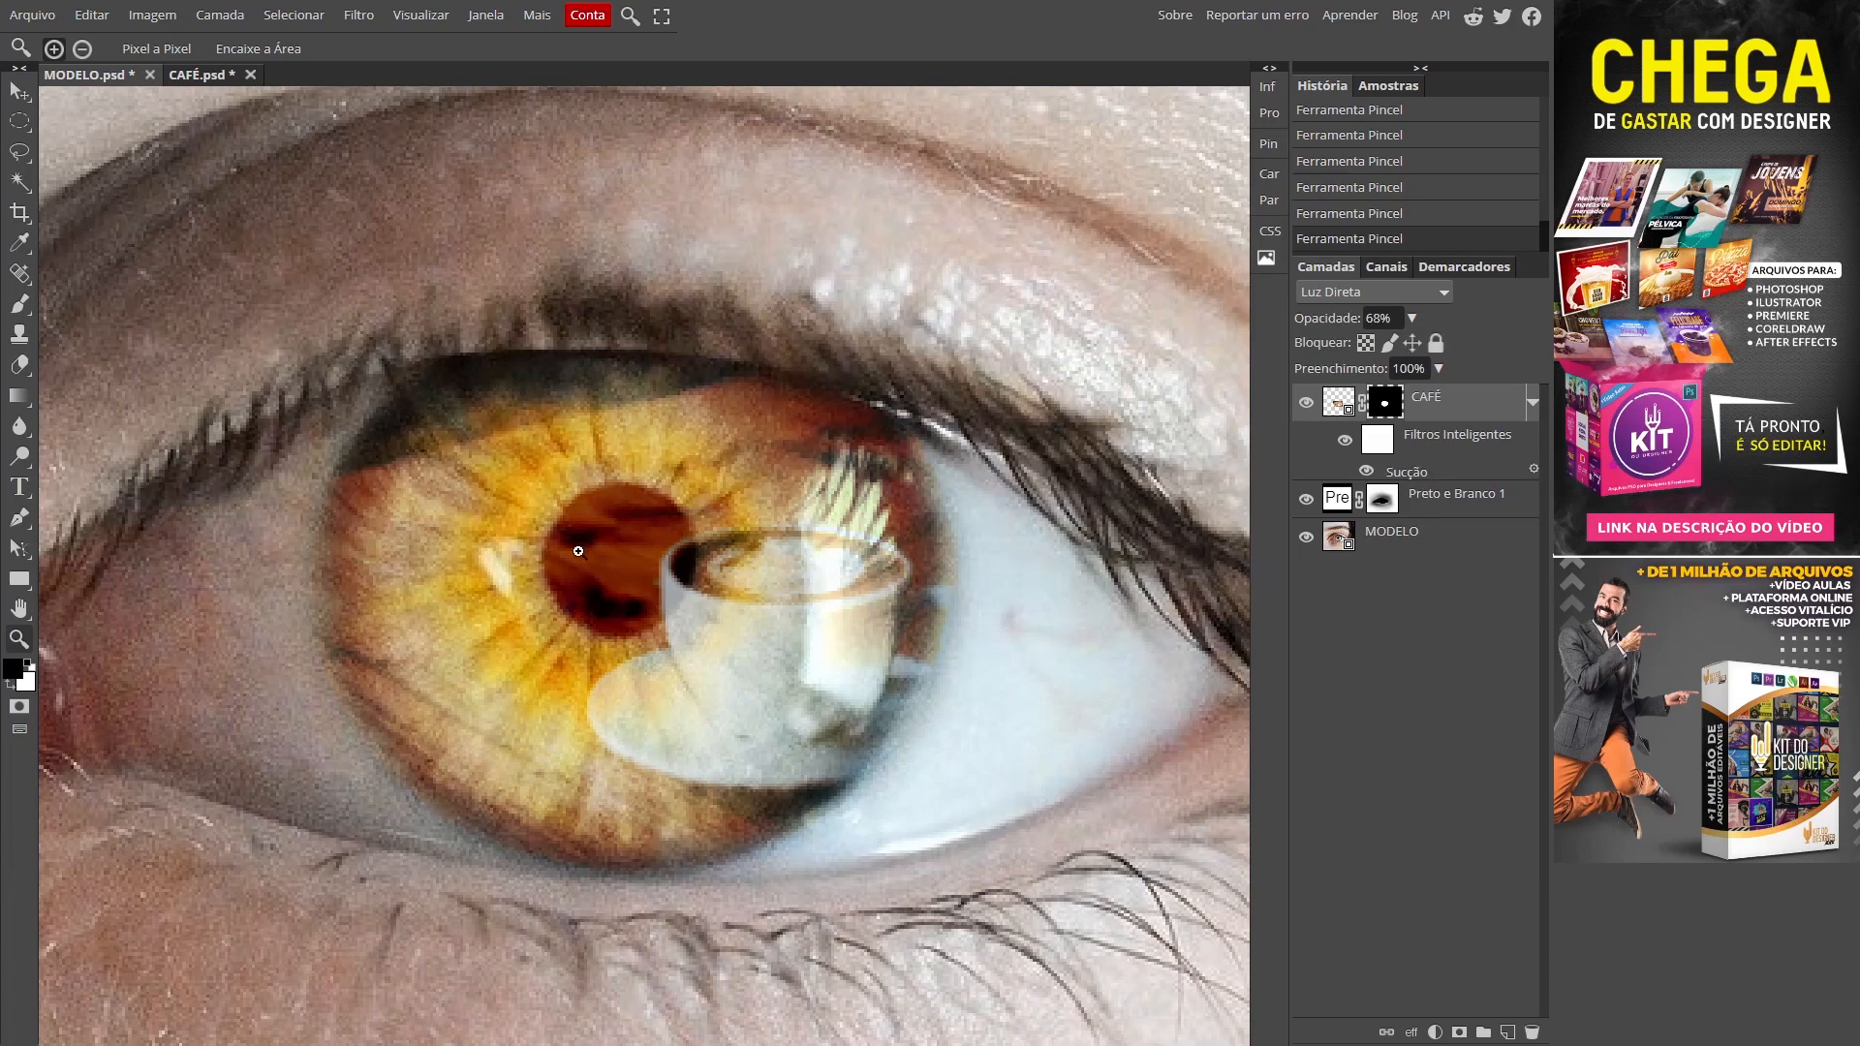
left_click(621, 576)
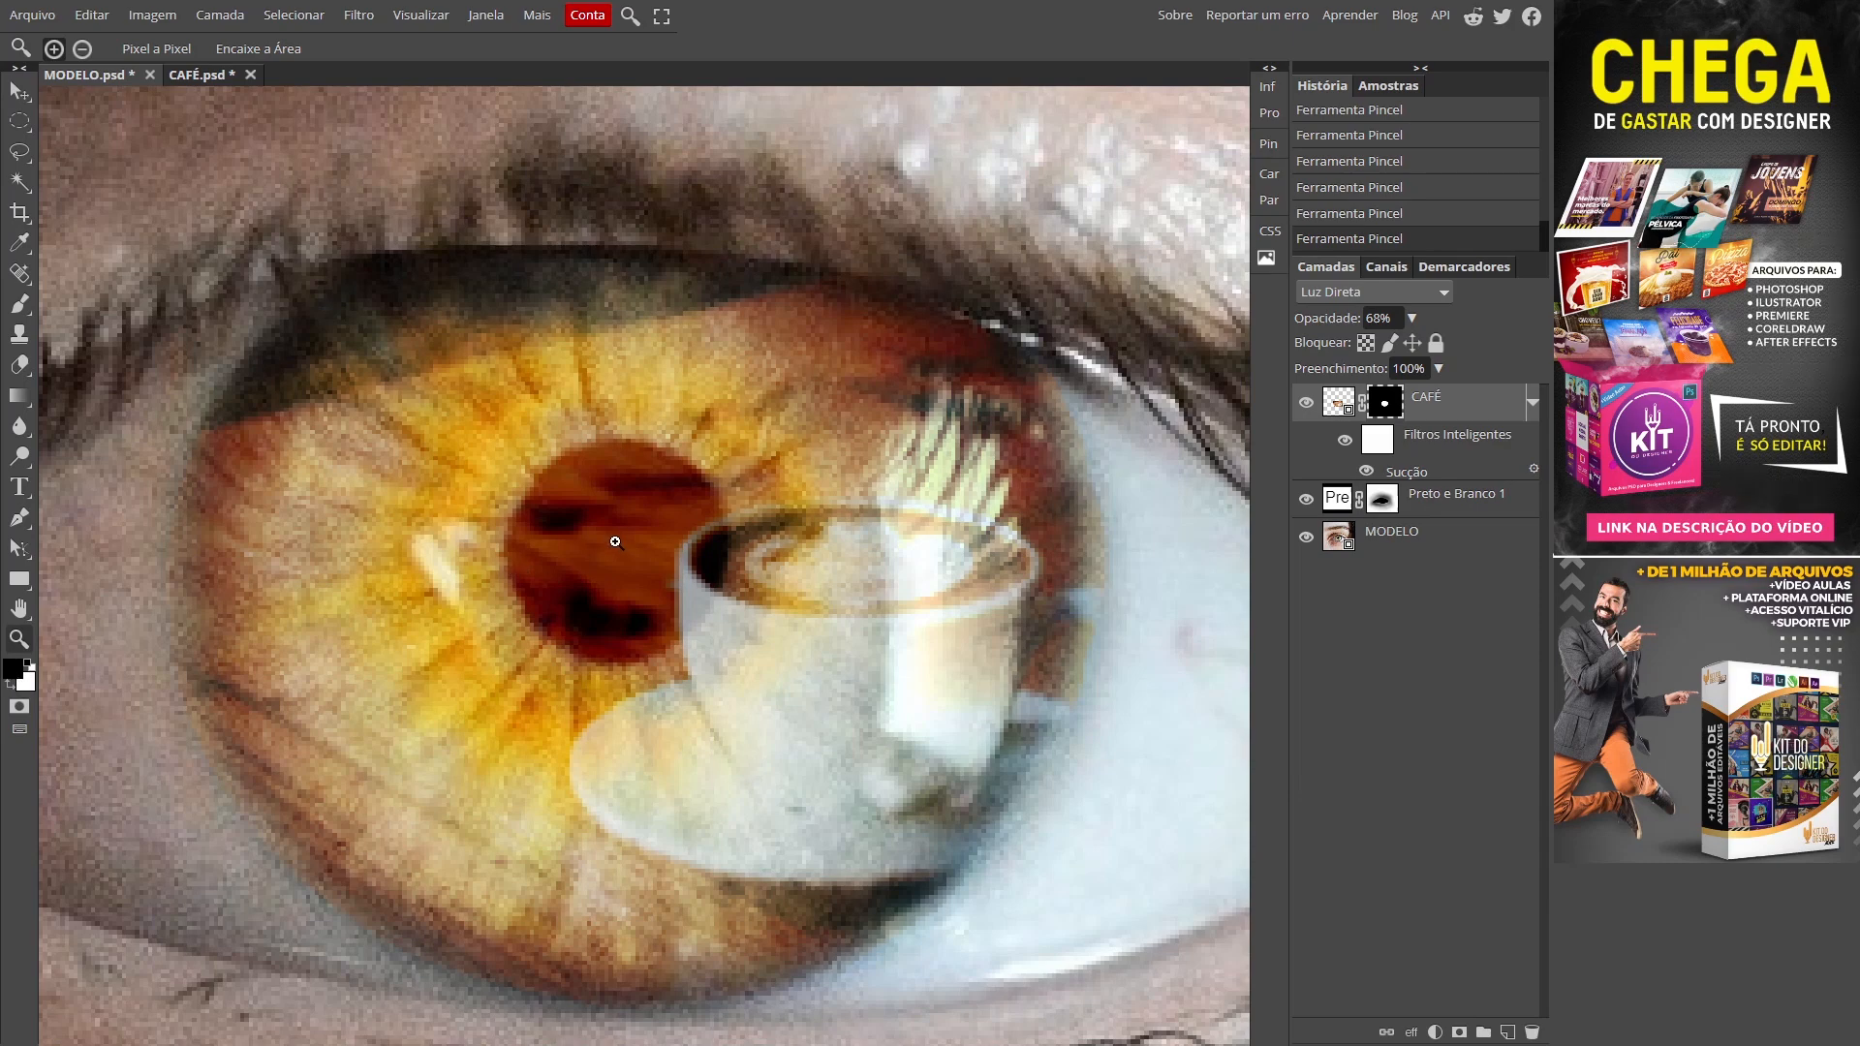
key("b")
mouse_move(614, 545)
left_mouse_down("alt")
mouse_move(735, 625)
mouse_move(828, 578)
left_mouse_up("alt")
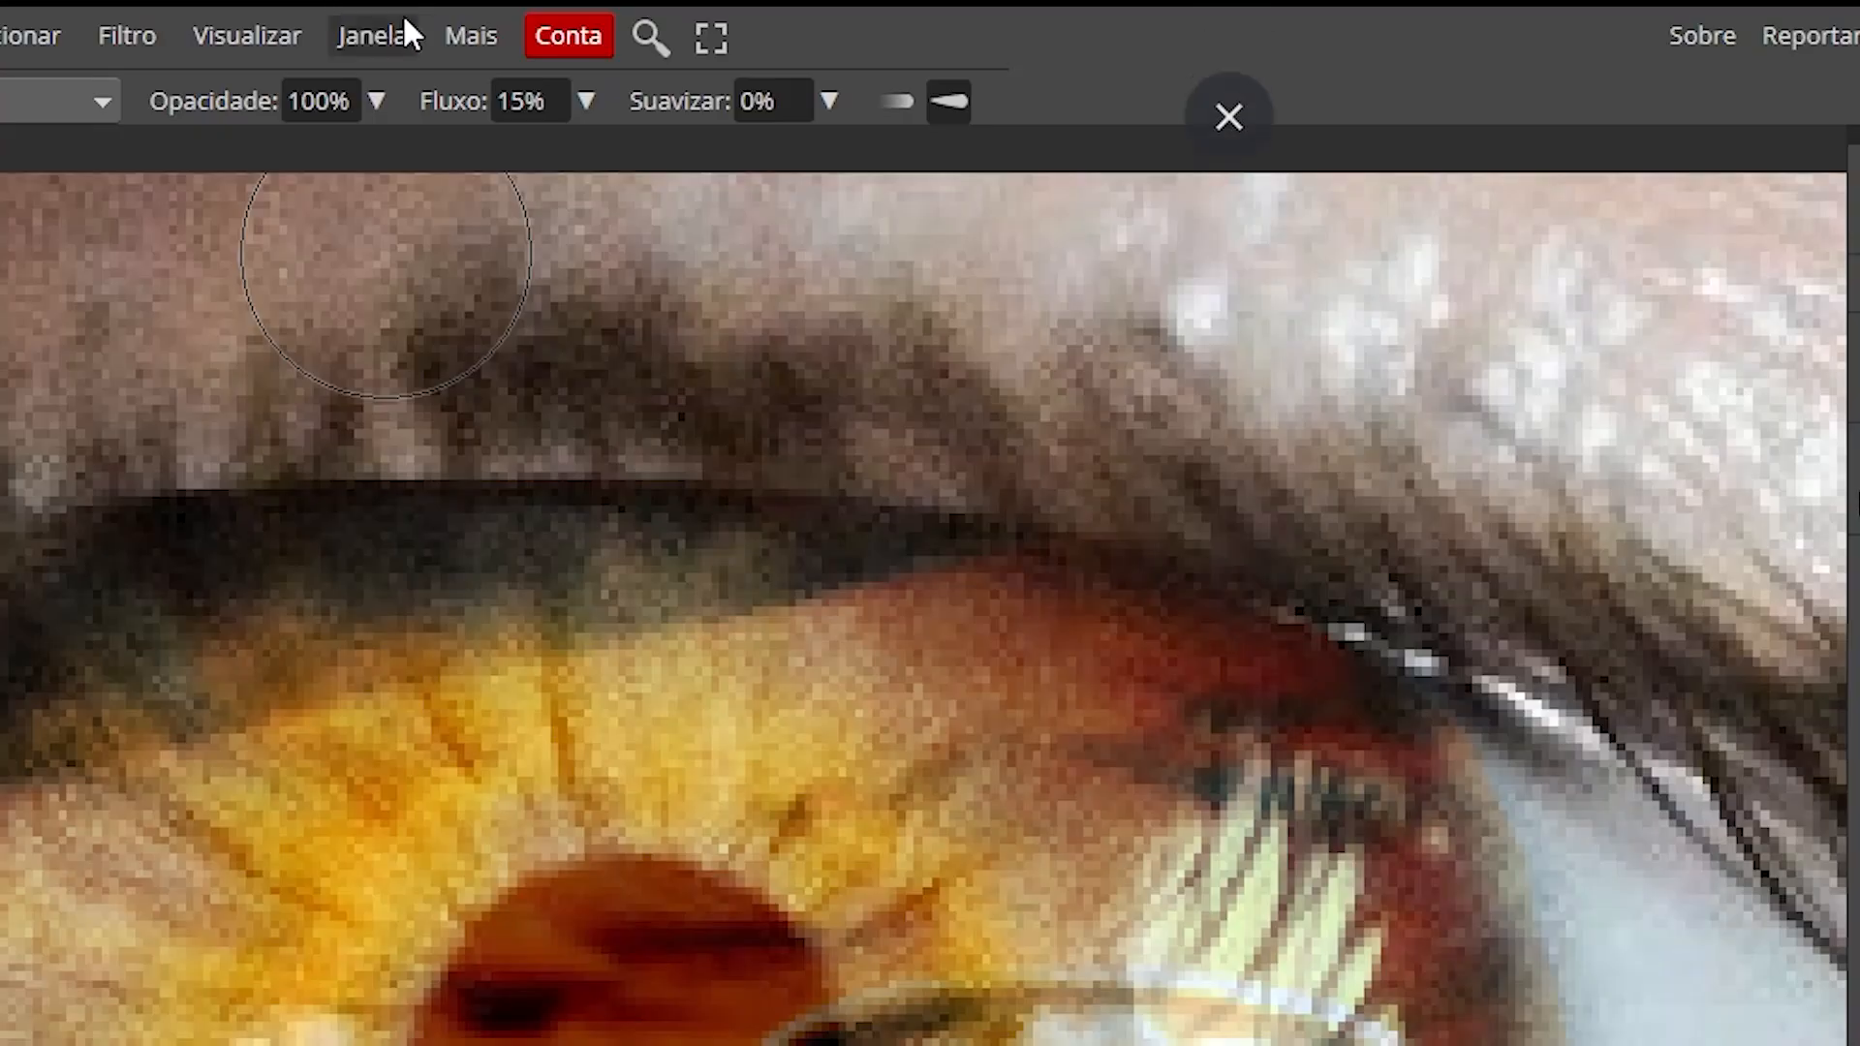
Step: Paint the pupil black on the CAFÉ mask at 100% brush flow
left_click(597, 49)
left_click_drag(462, 159, 593, 158)
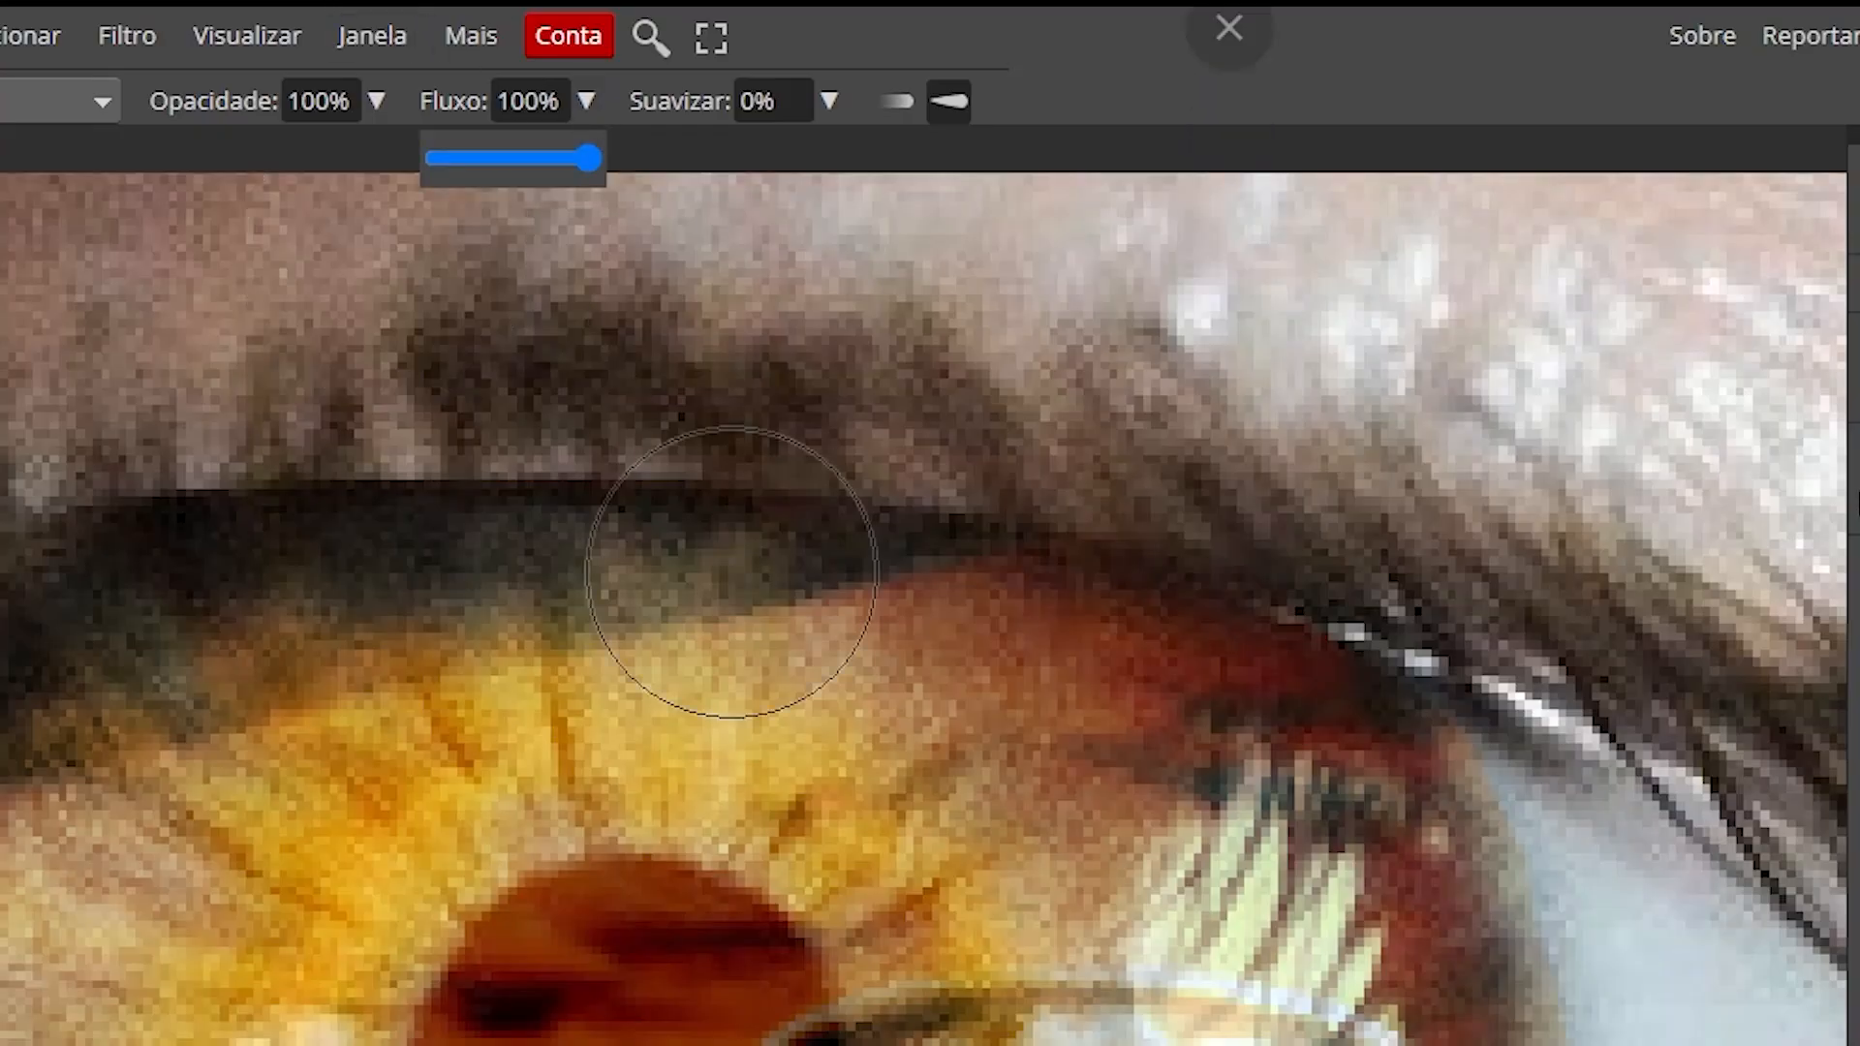
left_click(598, 561)
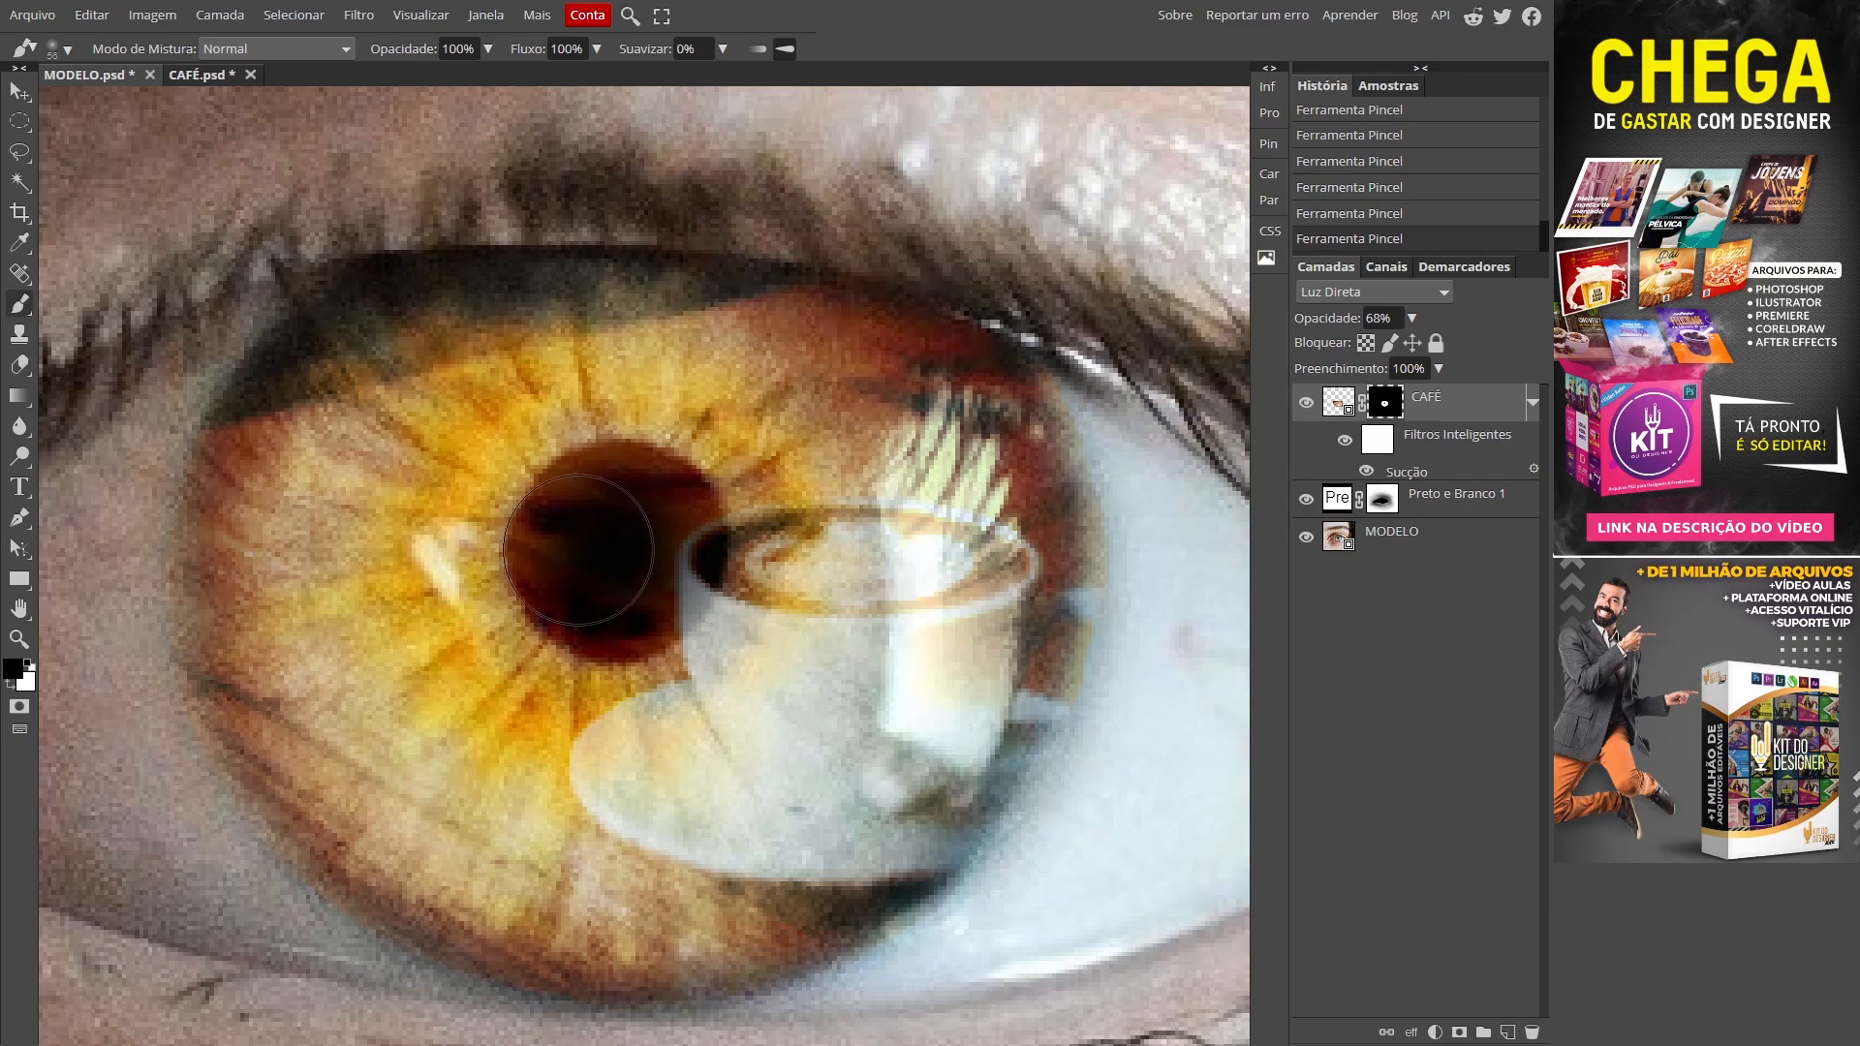
left_click_drag(615, 546, 638, 548)
left_click(616, 552)
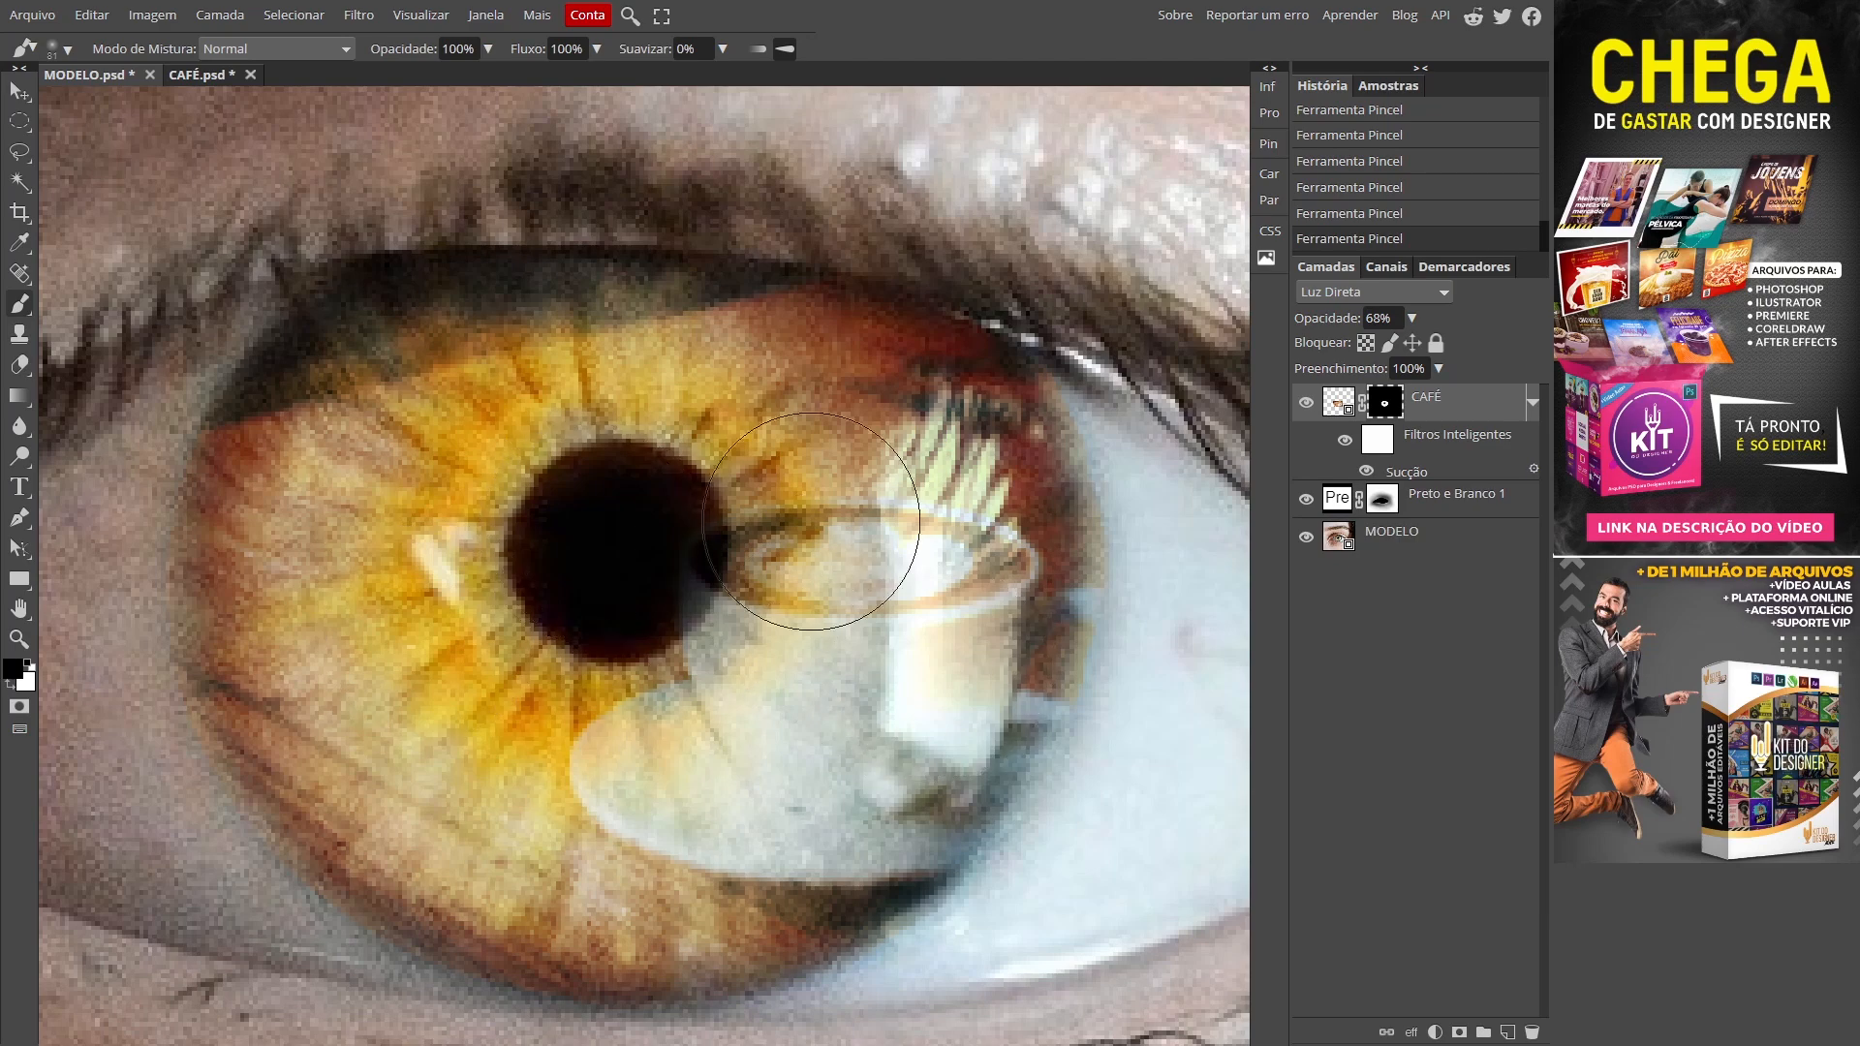
Step: Switch to white with a smaller, softer brush at 23% flow
mouse_move(783, 669)
left_mouse_down()
mouse_move(962, 669)
mouse_move(824, 669)
left_mouse_up()
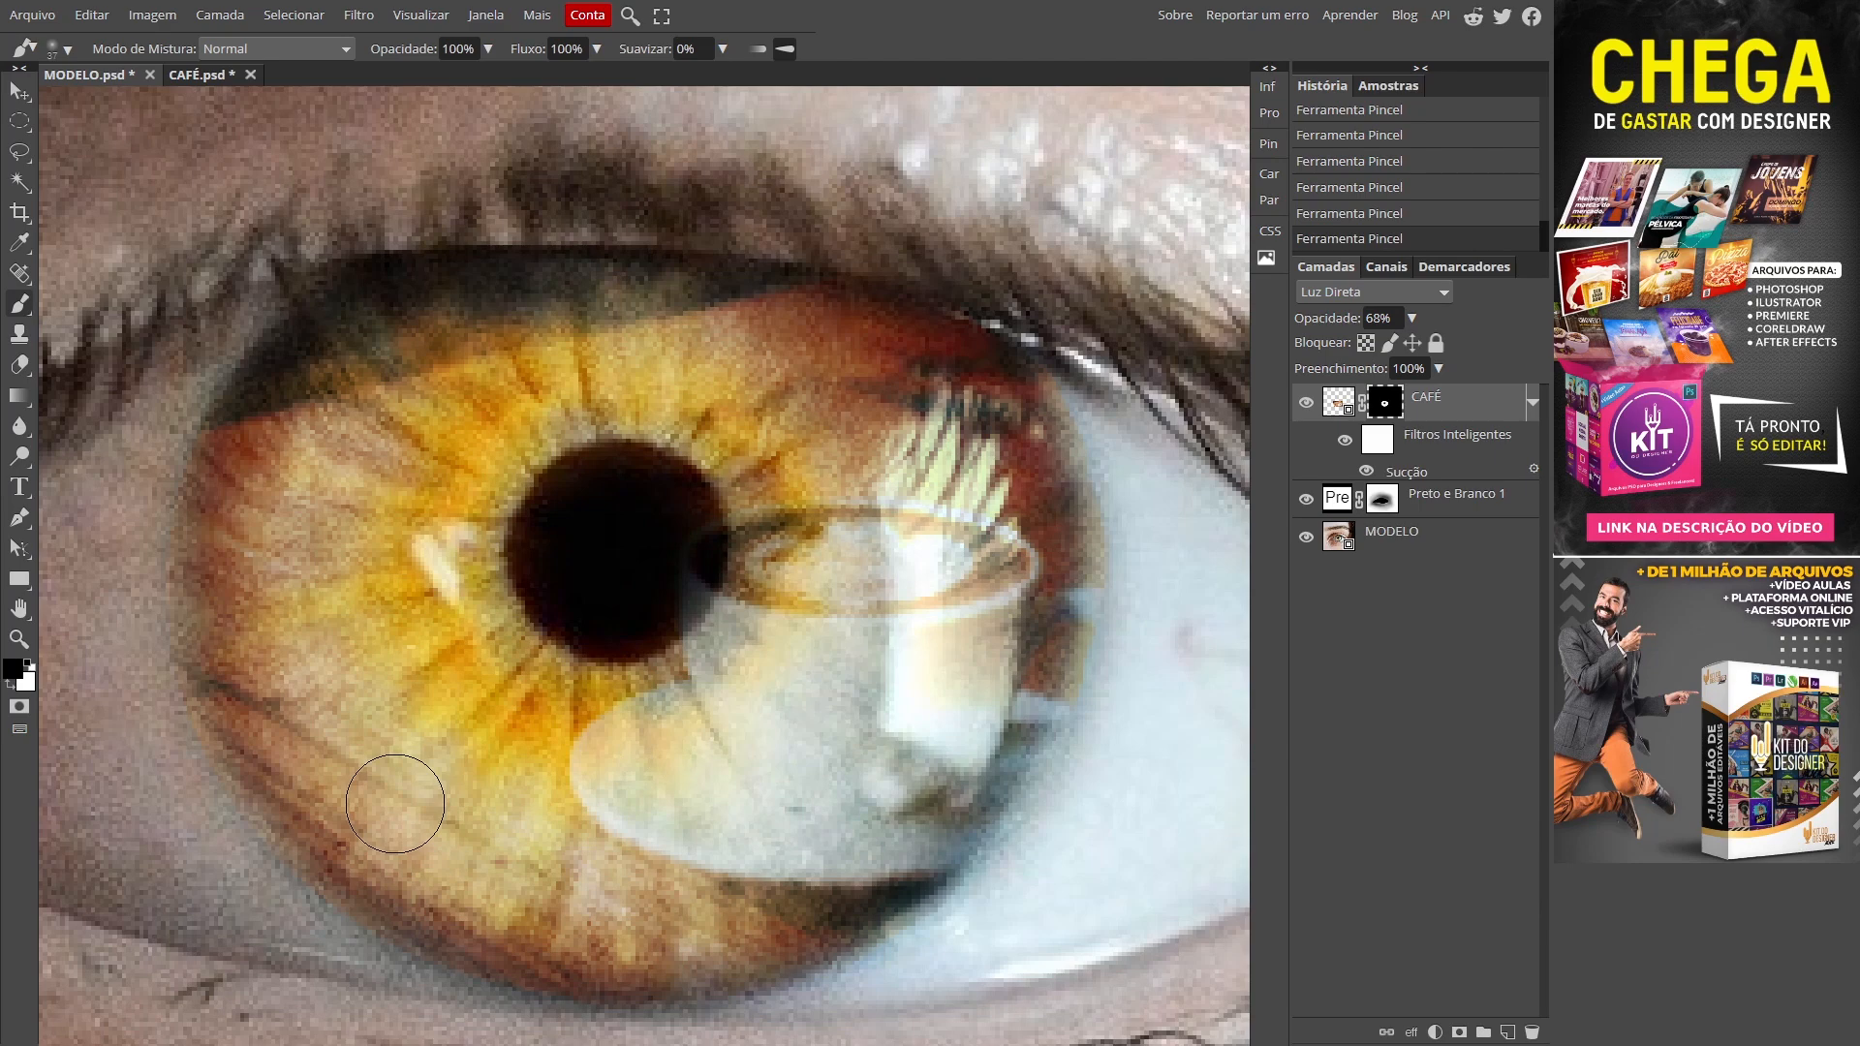
key("x")
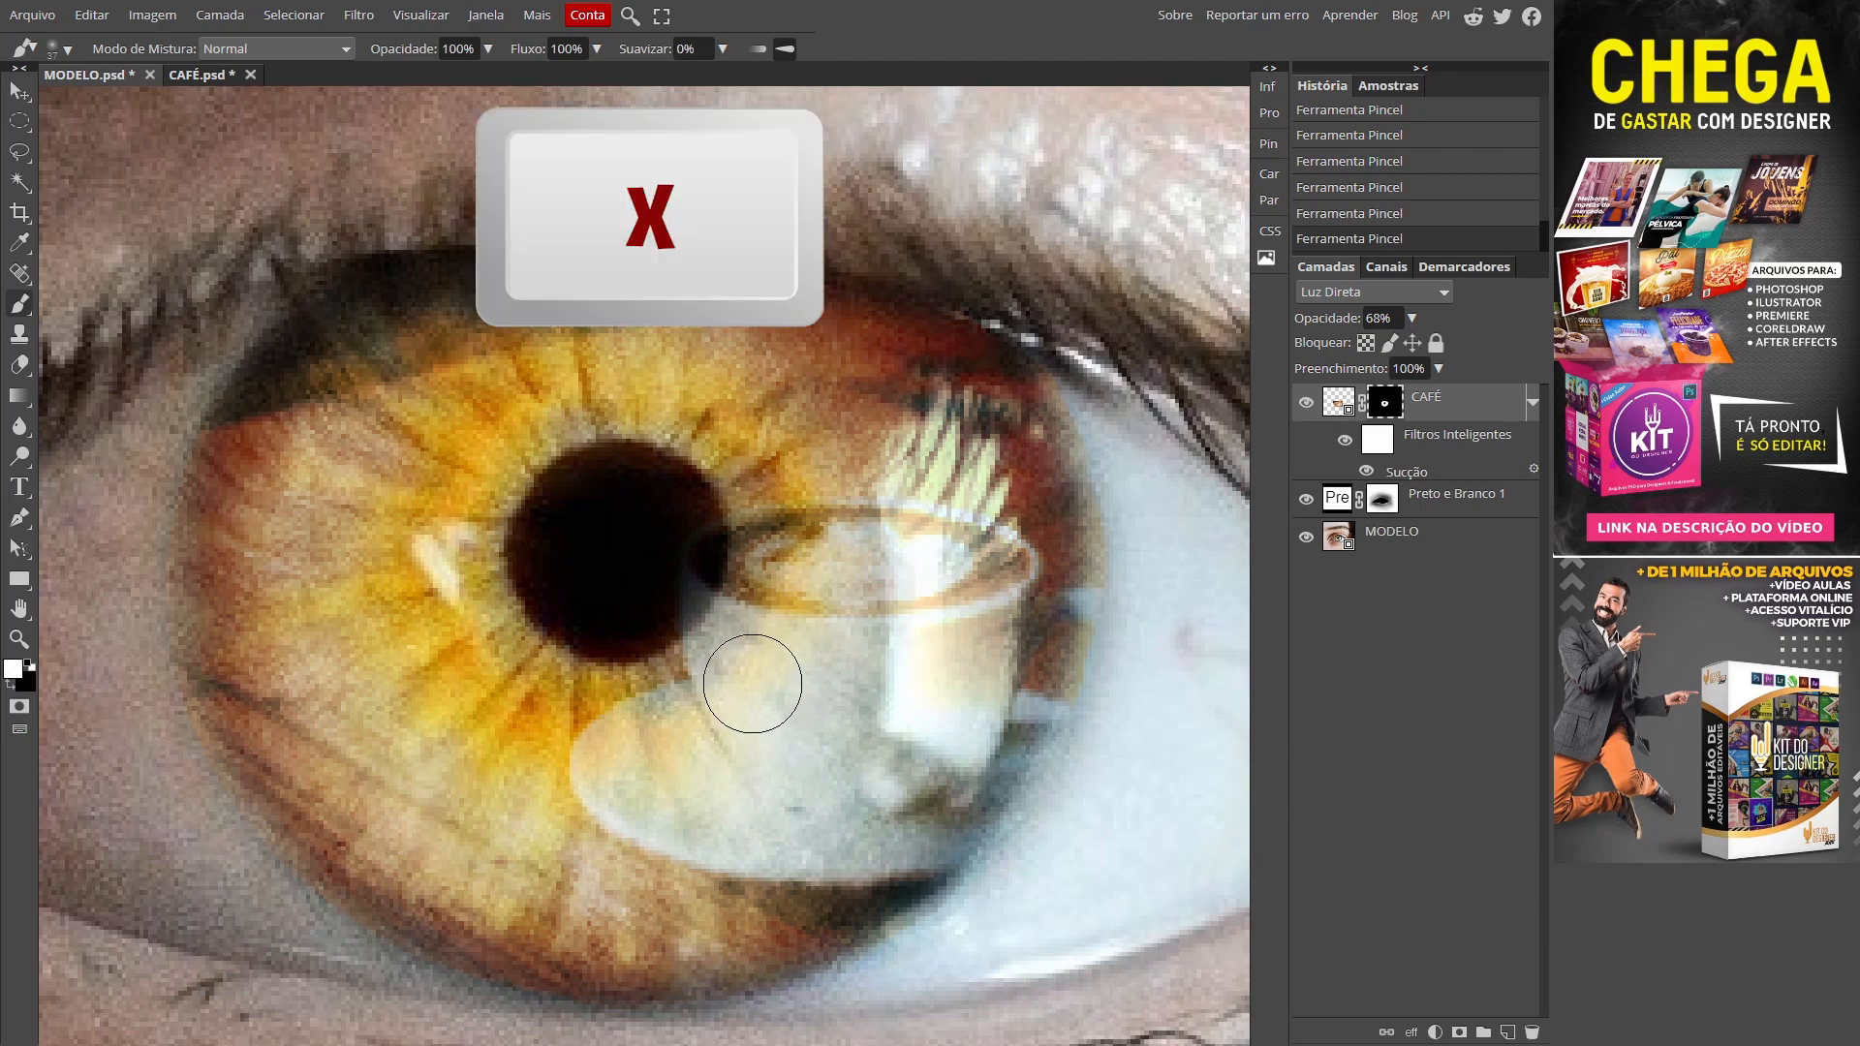
mouse_move(812, 747)
left_mouse_down()
mouse_move(818, 623)
mouse_move(880, 975)
mouse_move(809, 957)
left_mouse_up()
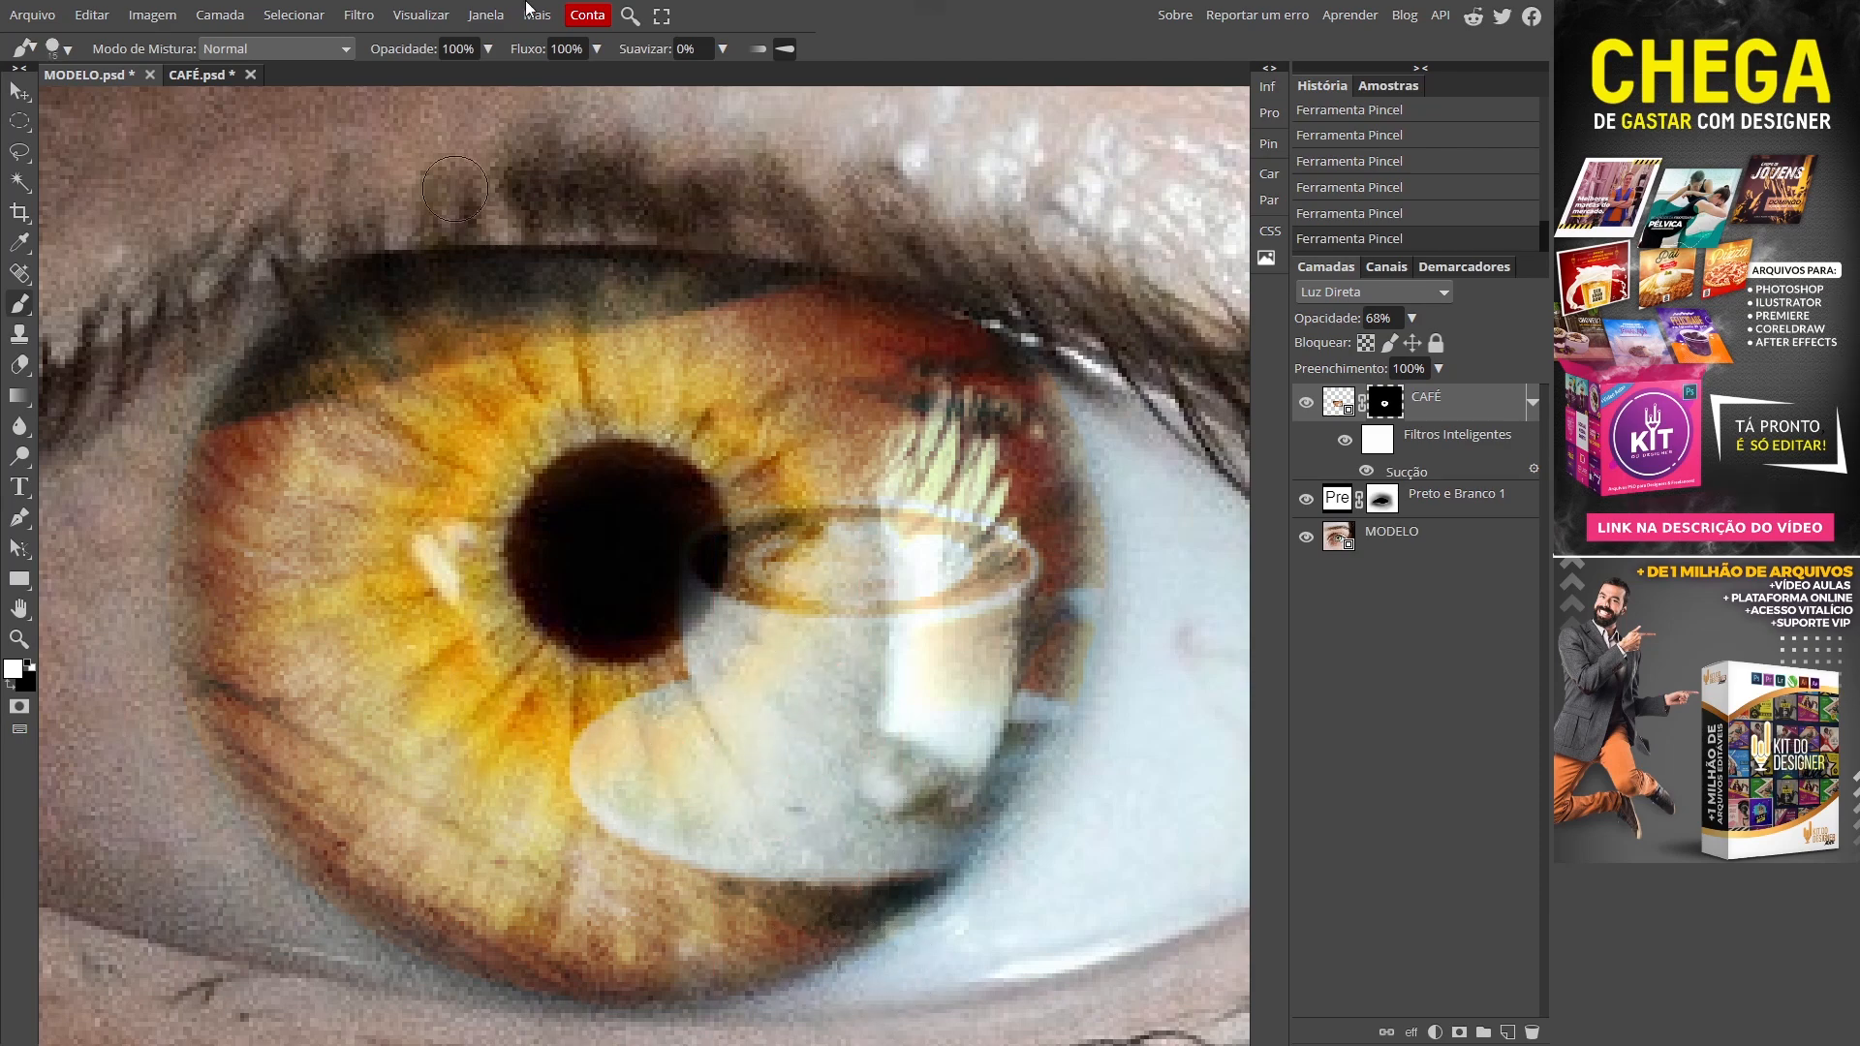
left_click(601, 49)
left_click(538, 80)
key("z")
left_click(718, 669)
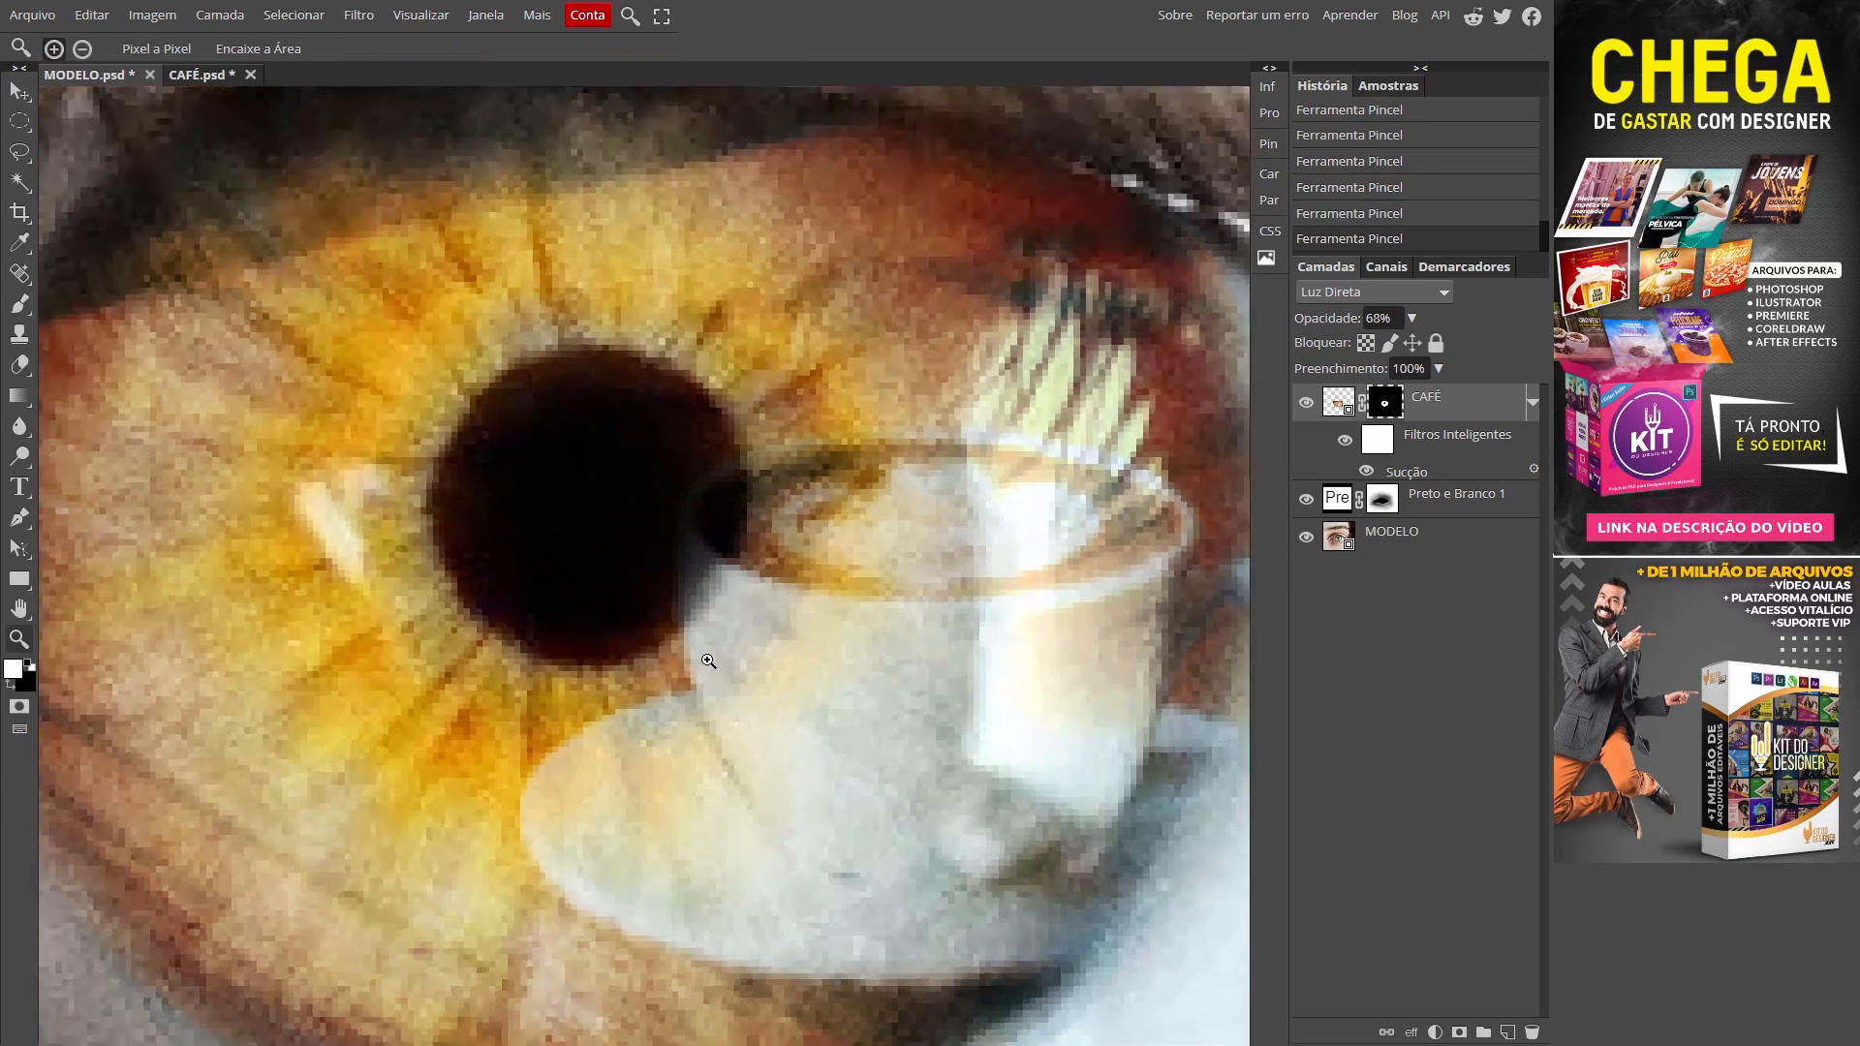
Step: Paint black around the pupil's edges on the CAFÉ mask, then fit the view
left_click(718, 669)
left_click(718, 669)
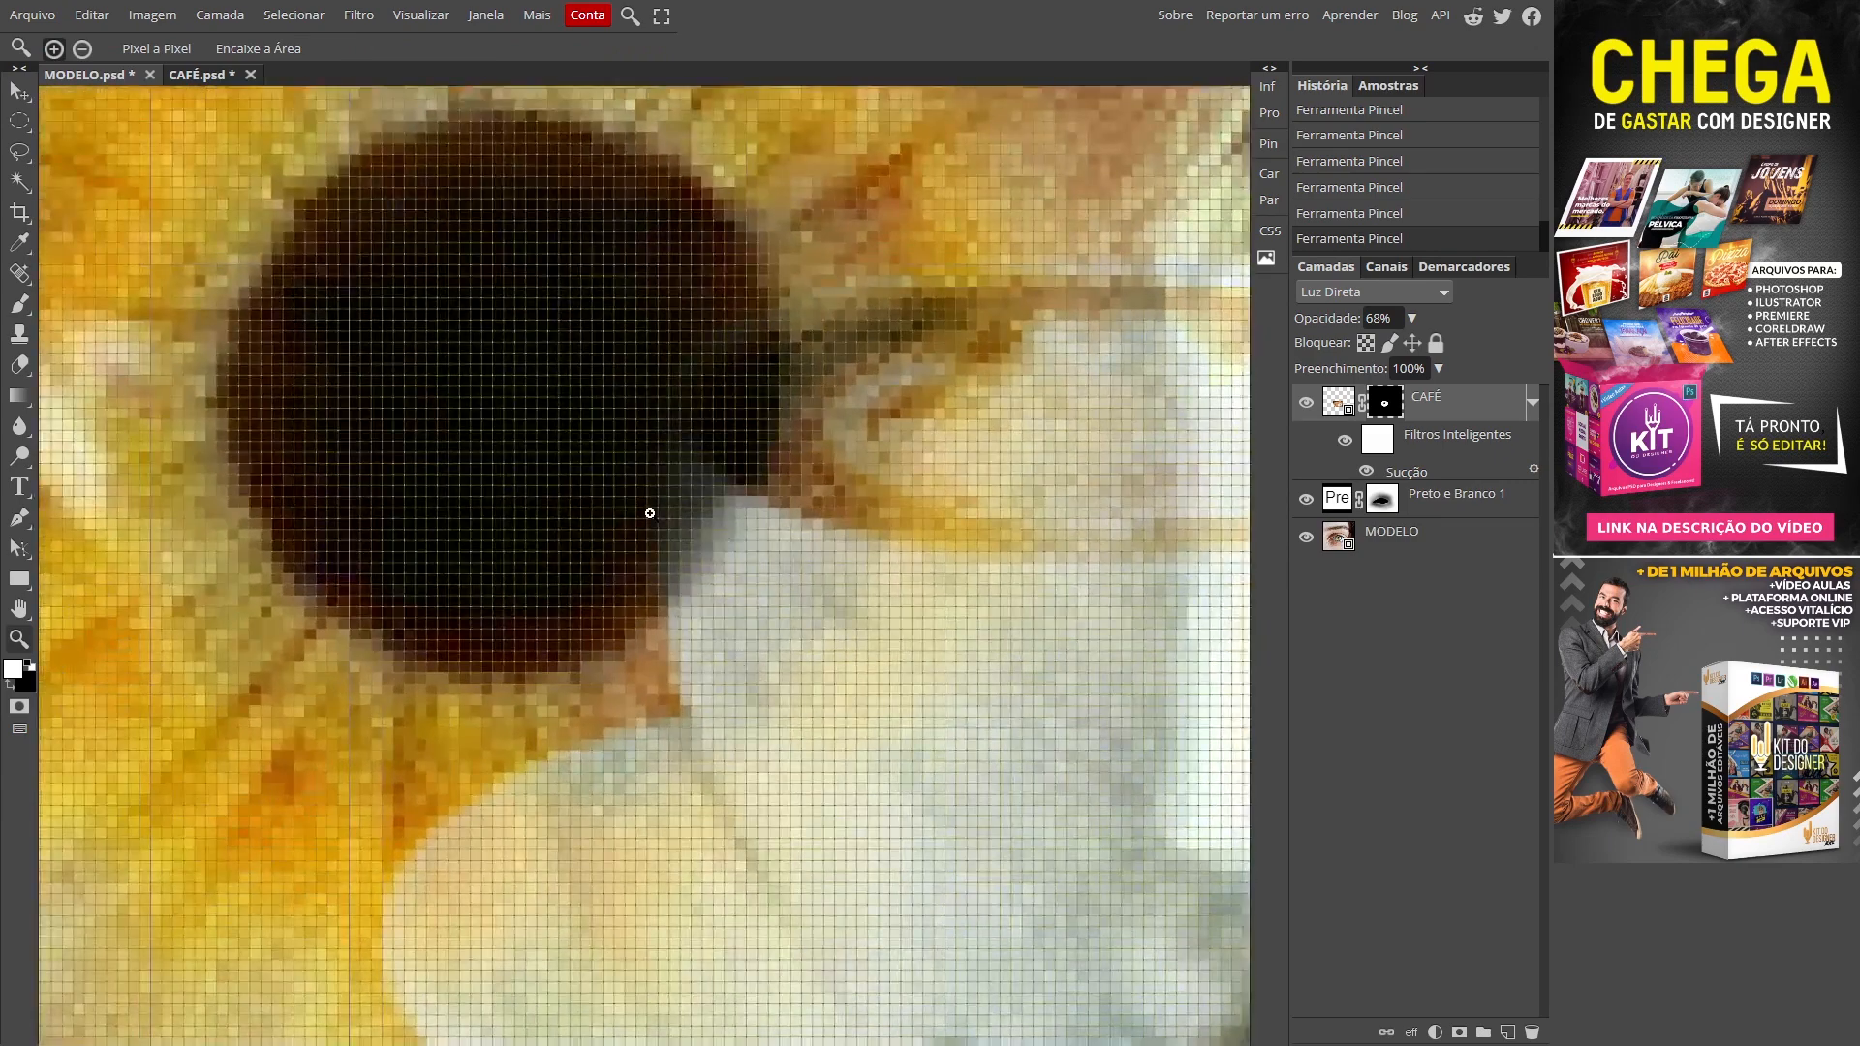
key("b")
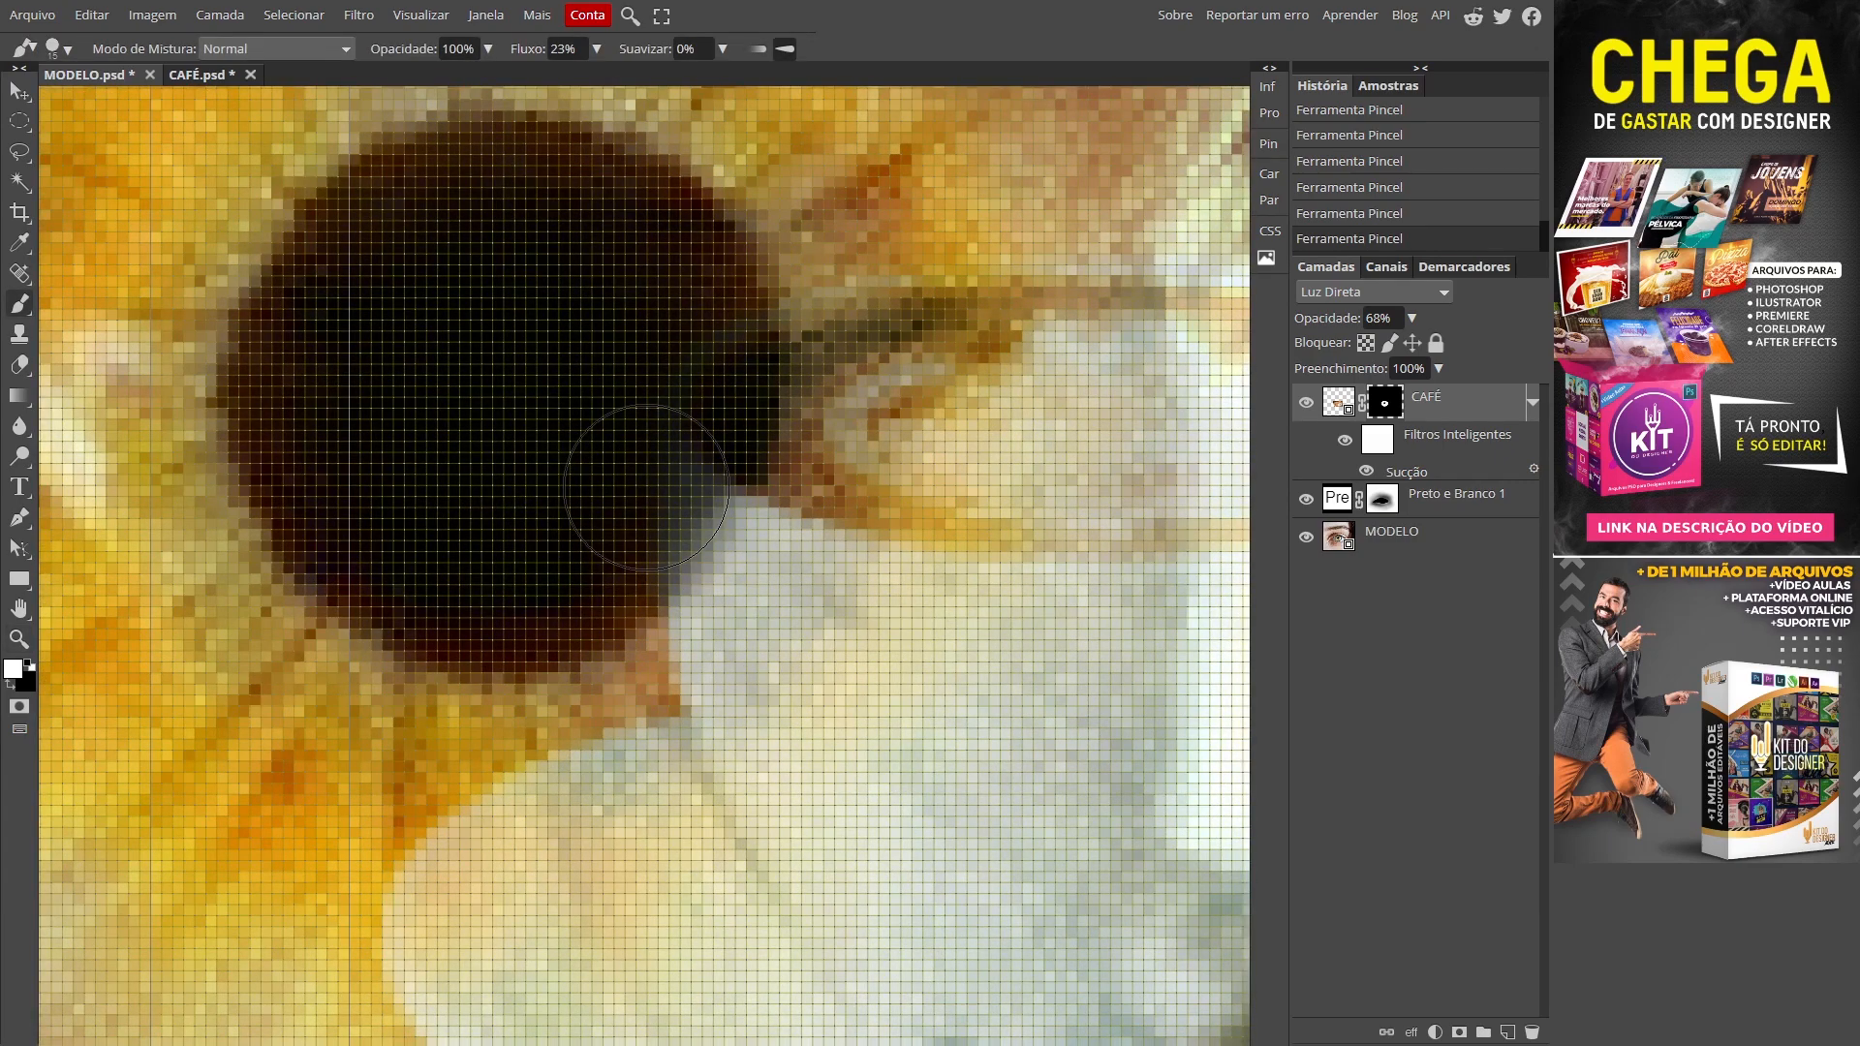
key("x")
mouse_move(646, 473)
left_mouse_down()
mouse_move(685, 433)
mouse_move(664, 456)
mouse_move(664, 436)
mouse_move(621, 535)
mouse_move(672, 468)
mouse_move(615, 513)
mouse_move(575, 514)
left_mouse_up()
mouse_move(431, 314)
left_mouse_down()
mouse_move(498, 254)
mouse_move(606, 344)
mouse_move(617, 497)
left_mouse_up()
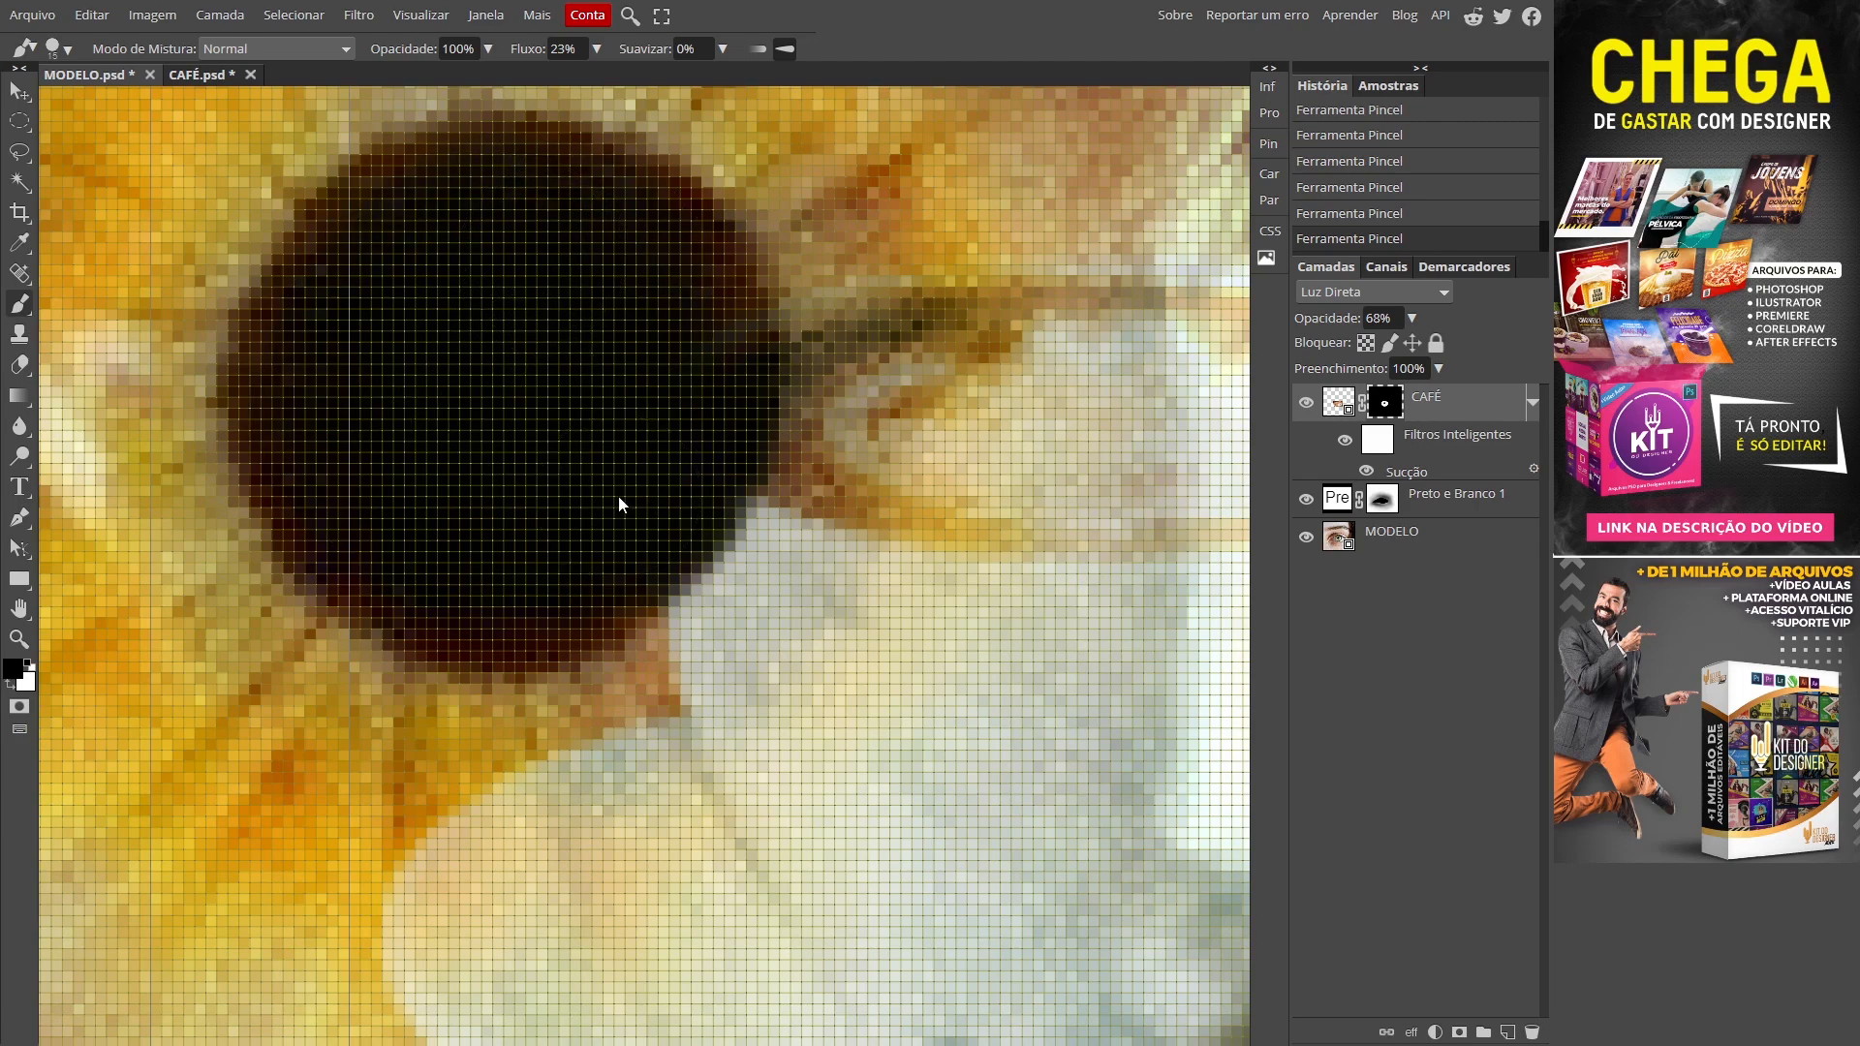
key("ctrl+0")
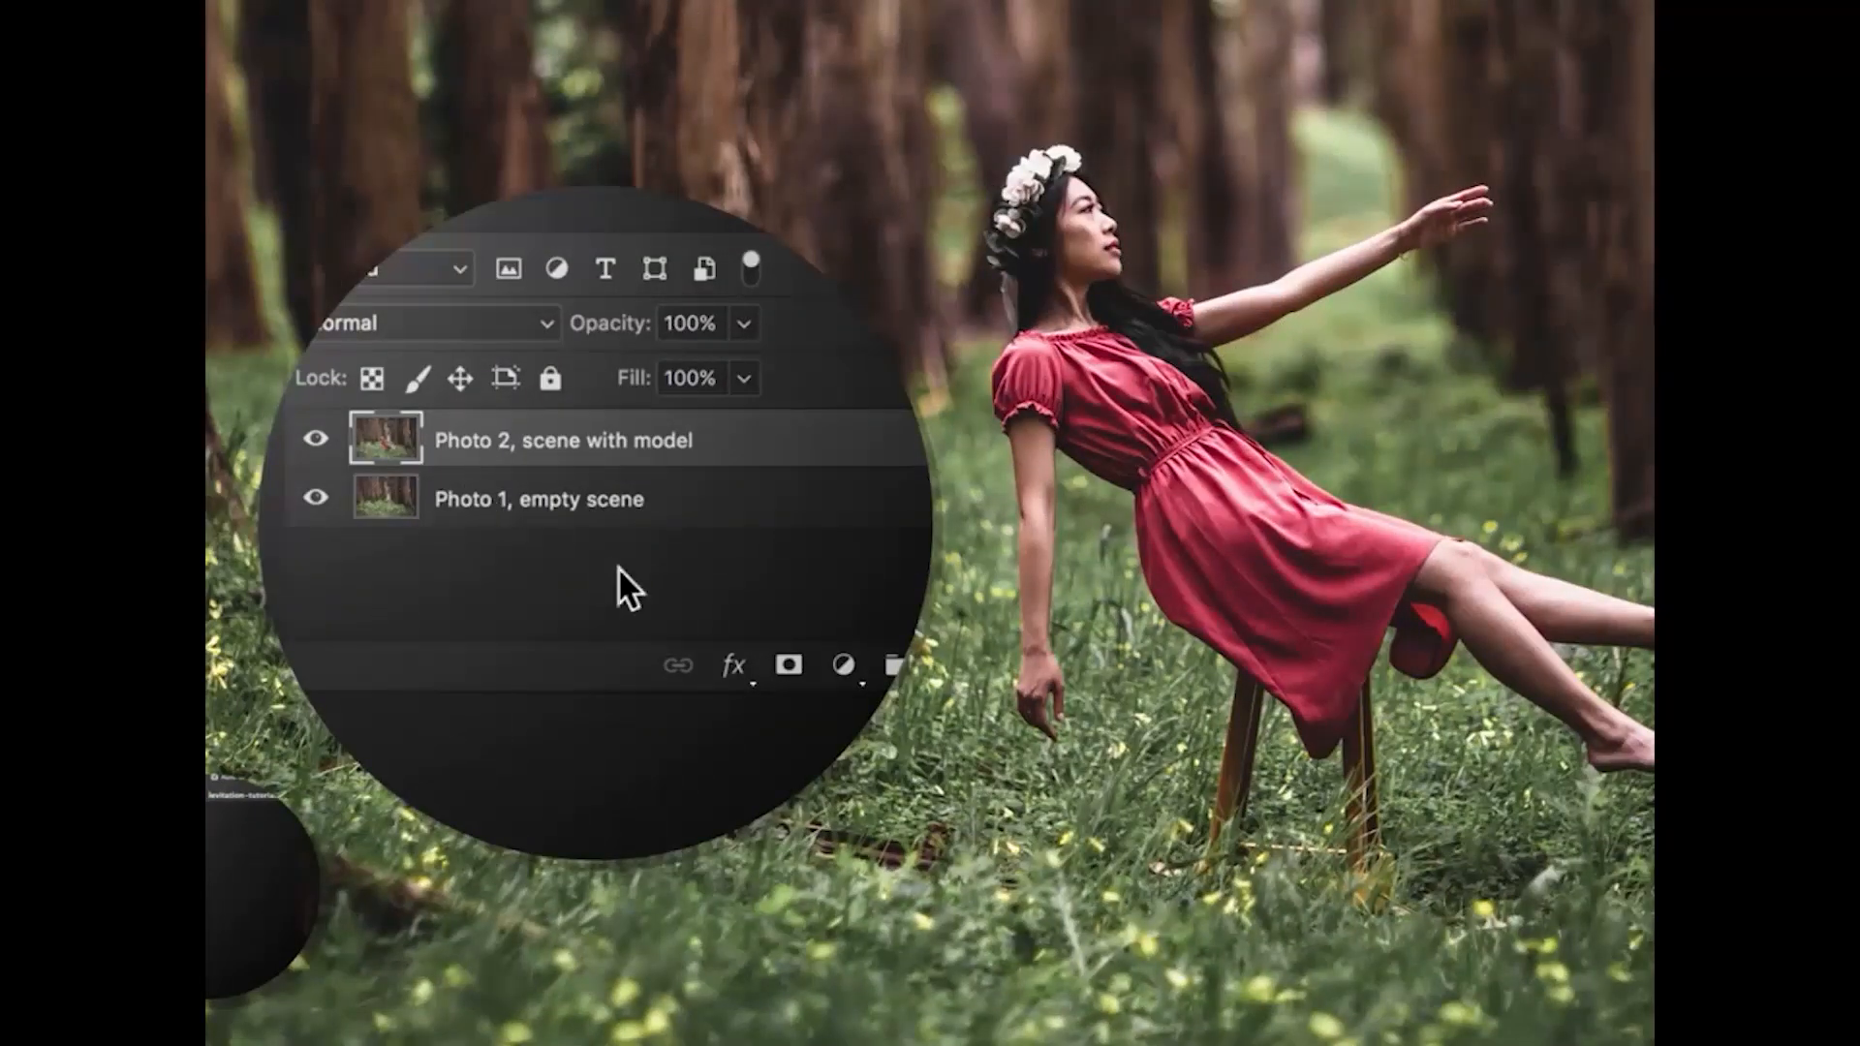
Step: Add a mask to the scene-with-model photo and paint out the remaining stool leg
left_click(789, 664)
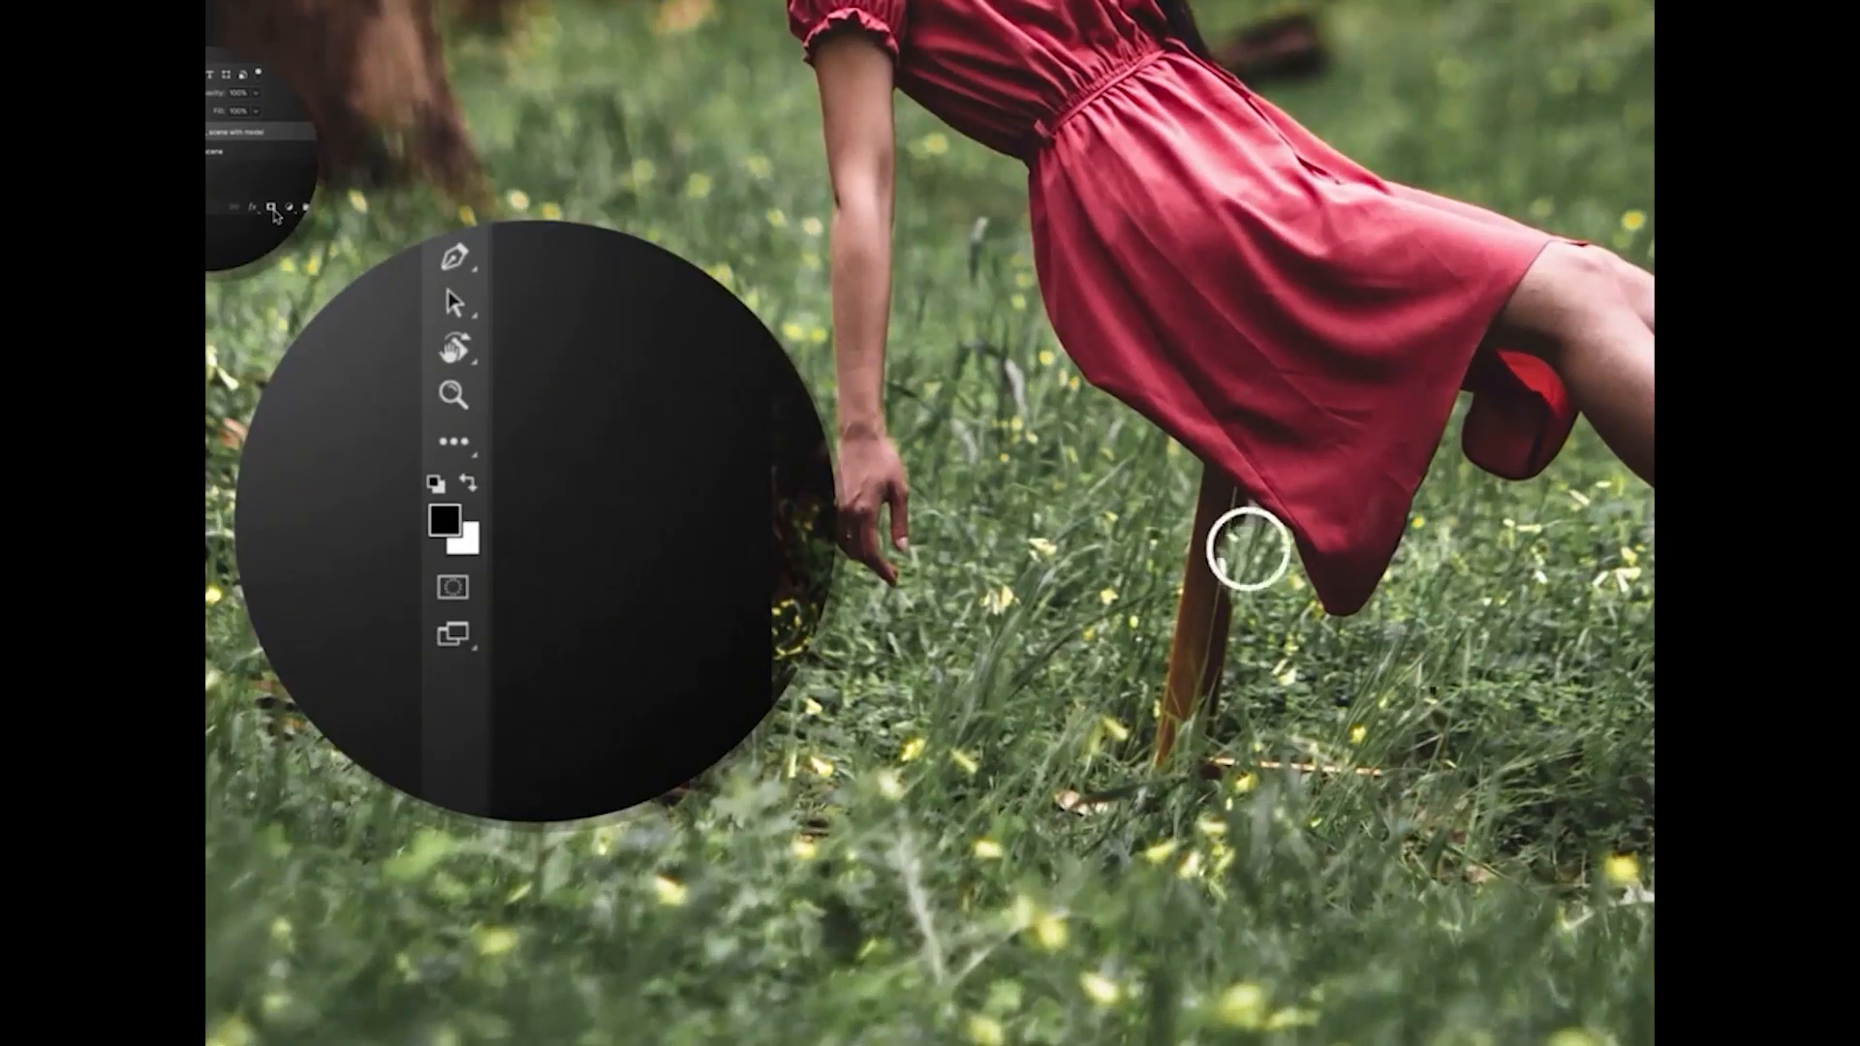
mouse_move(1249, 550)
left_mouse_down()
mouse_move(1302, 652)
mouse_move(1303, 753)
left_mouse_up()
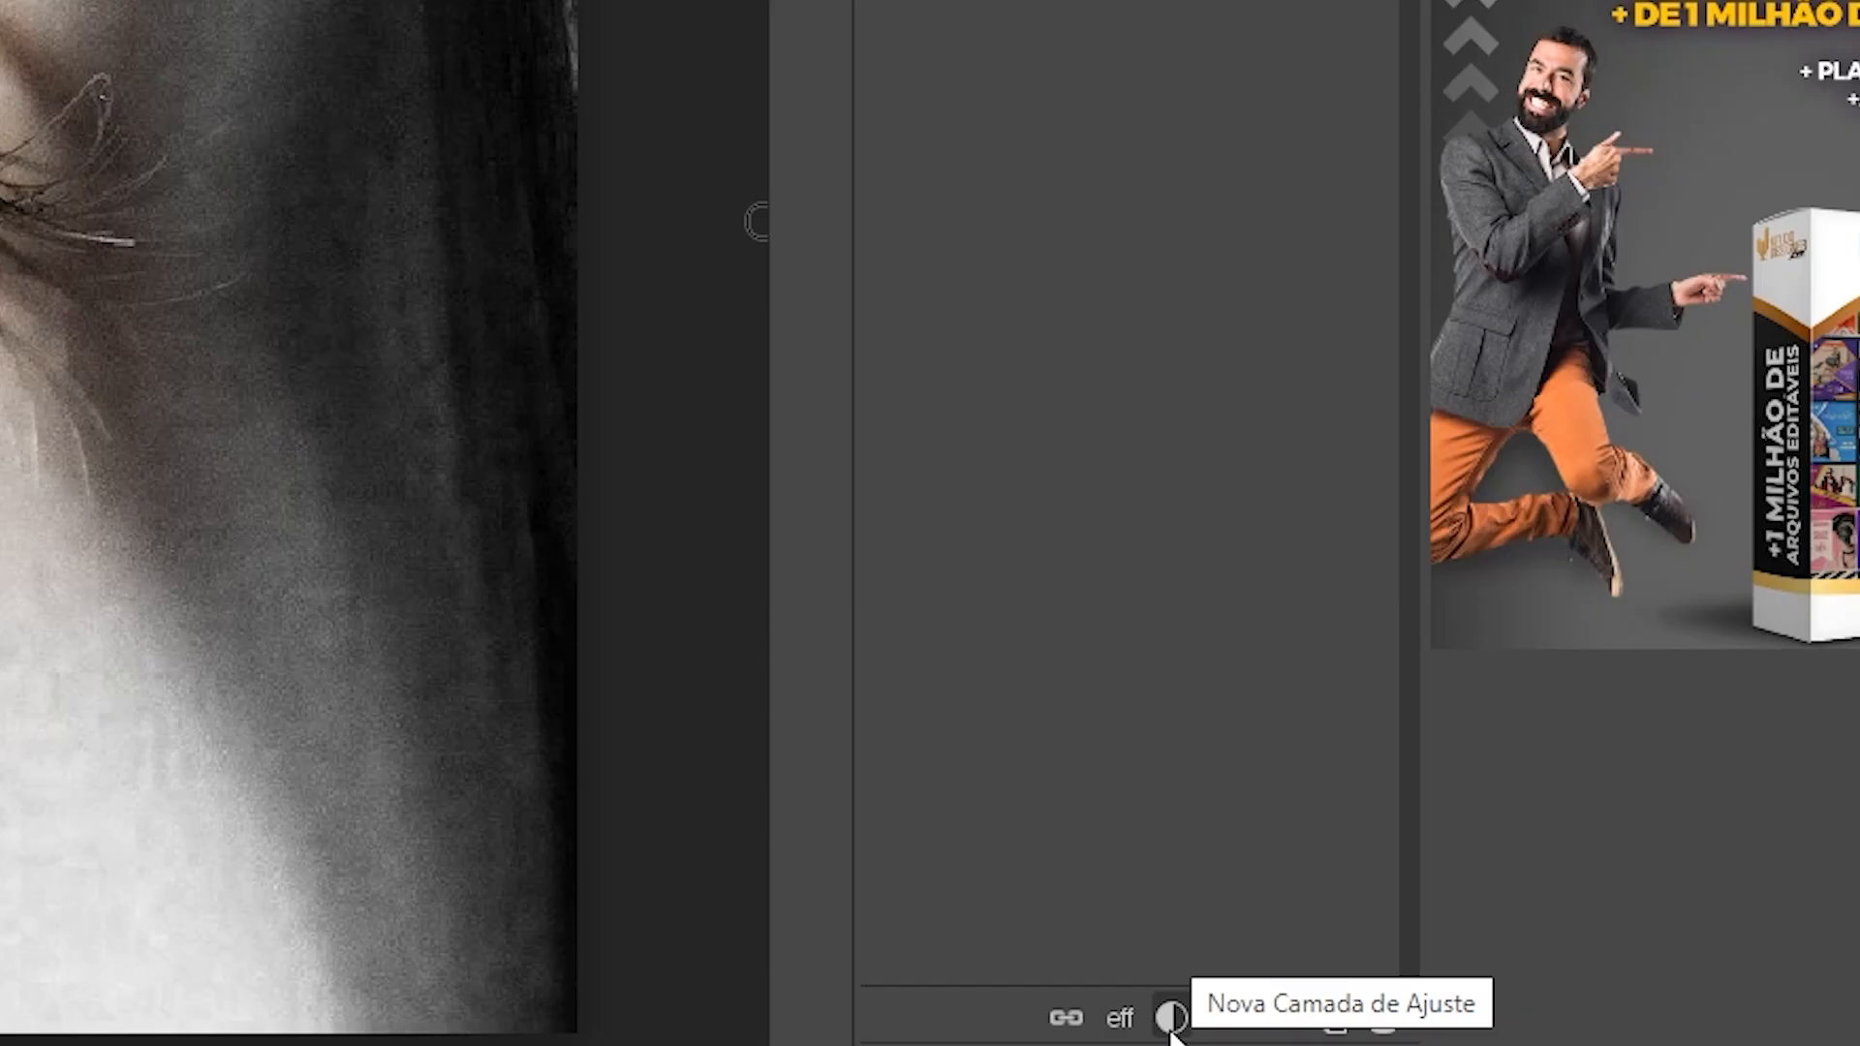
Step: Add a Matiz/Saturação adjustment layer with hue 43 and saturation -46 to tint the iris
left_click(1435, 1033)
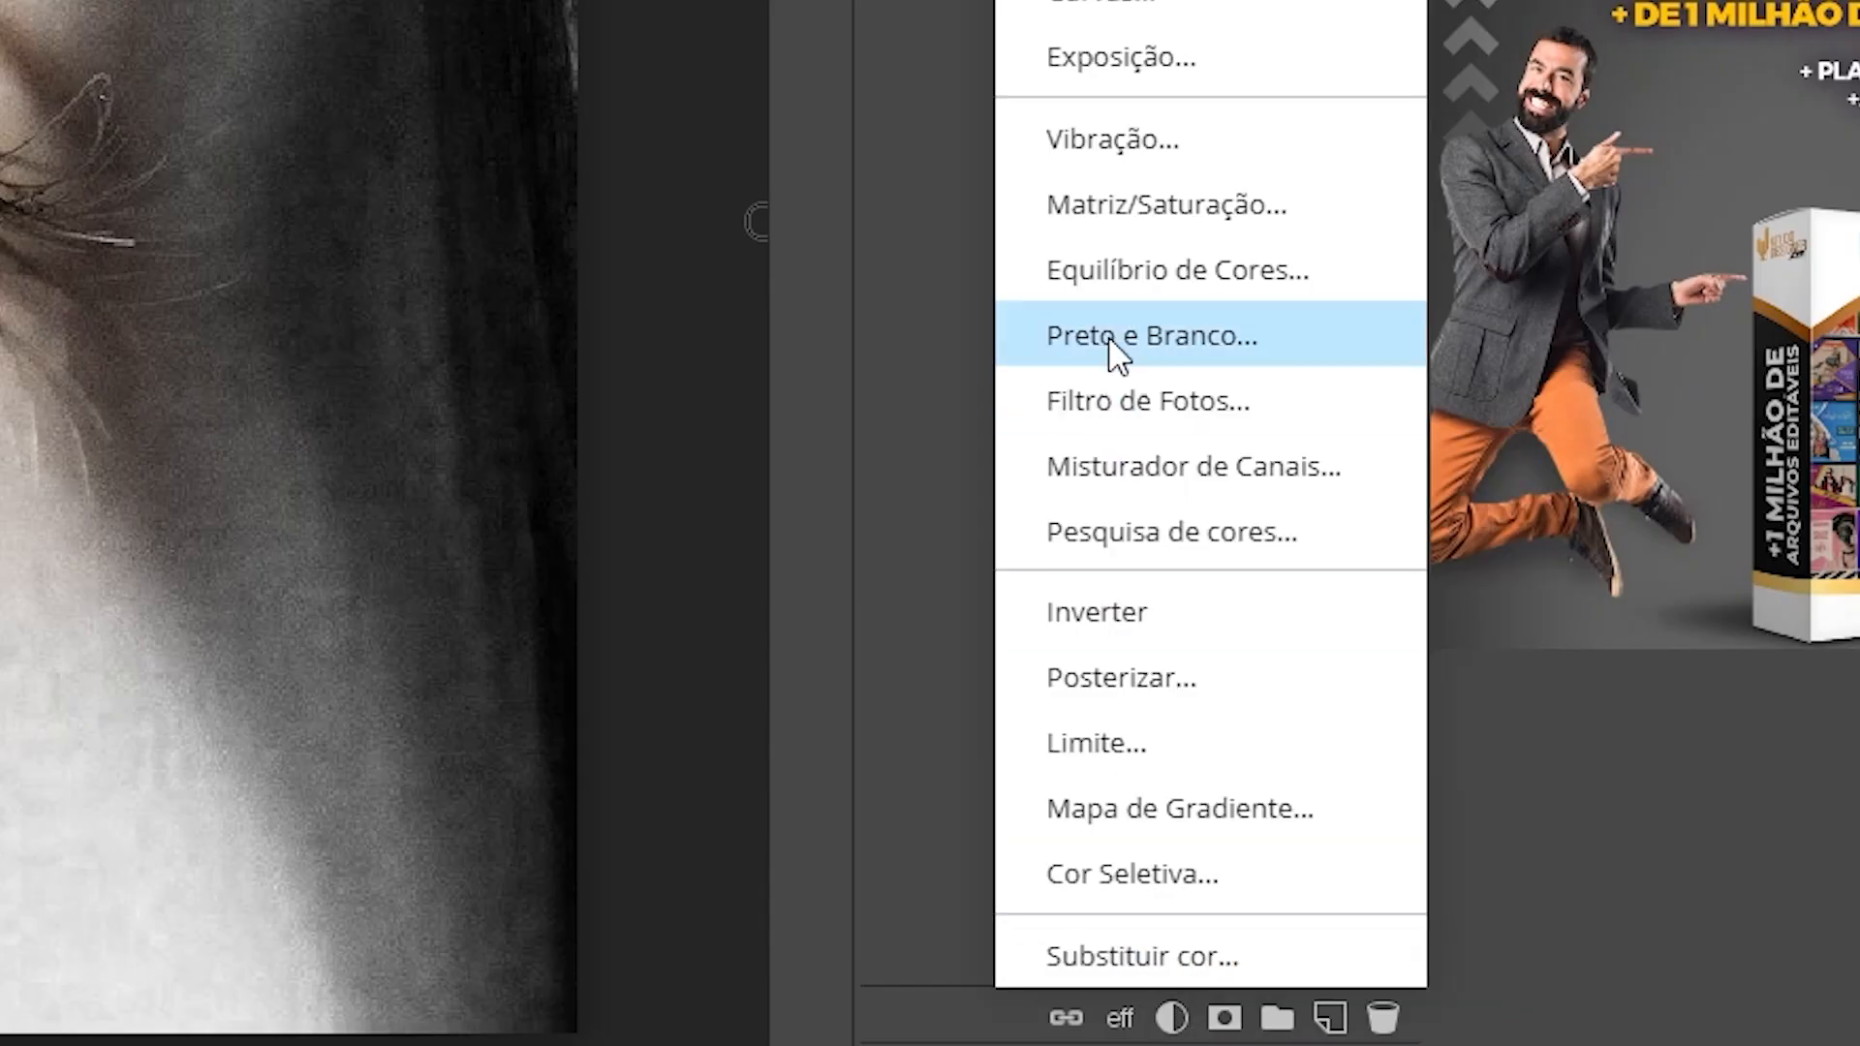
left_click(1223, 202)
left_click_drag(1192, 250, 1236, 244)
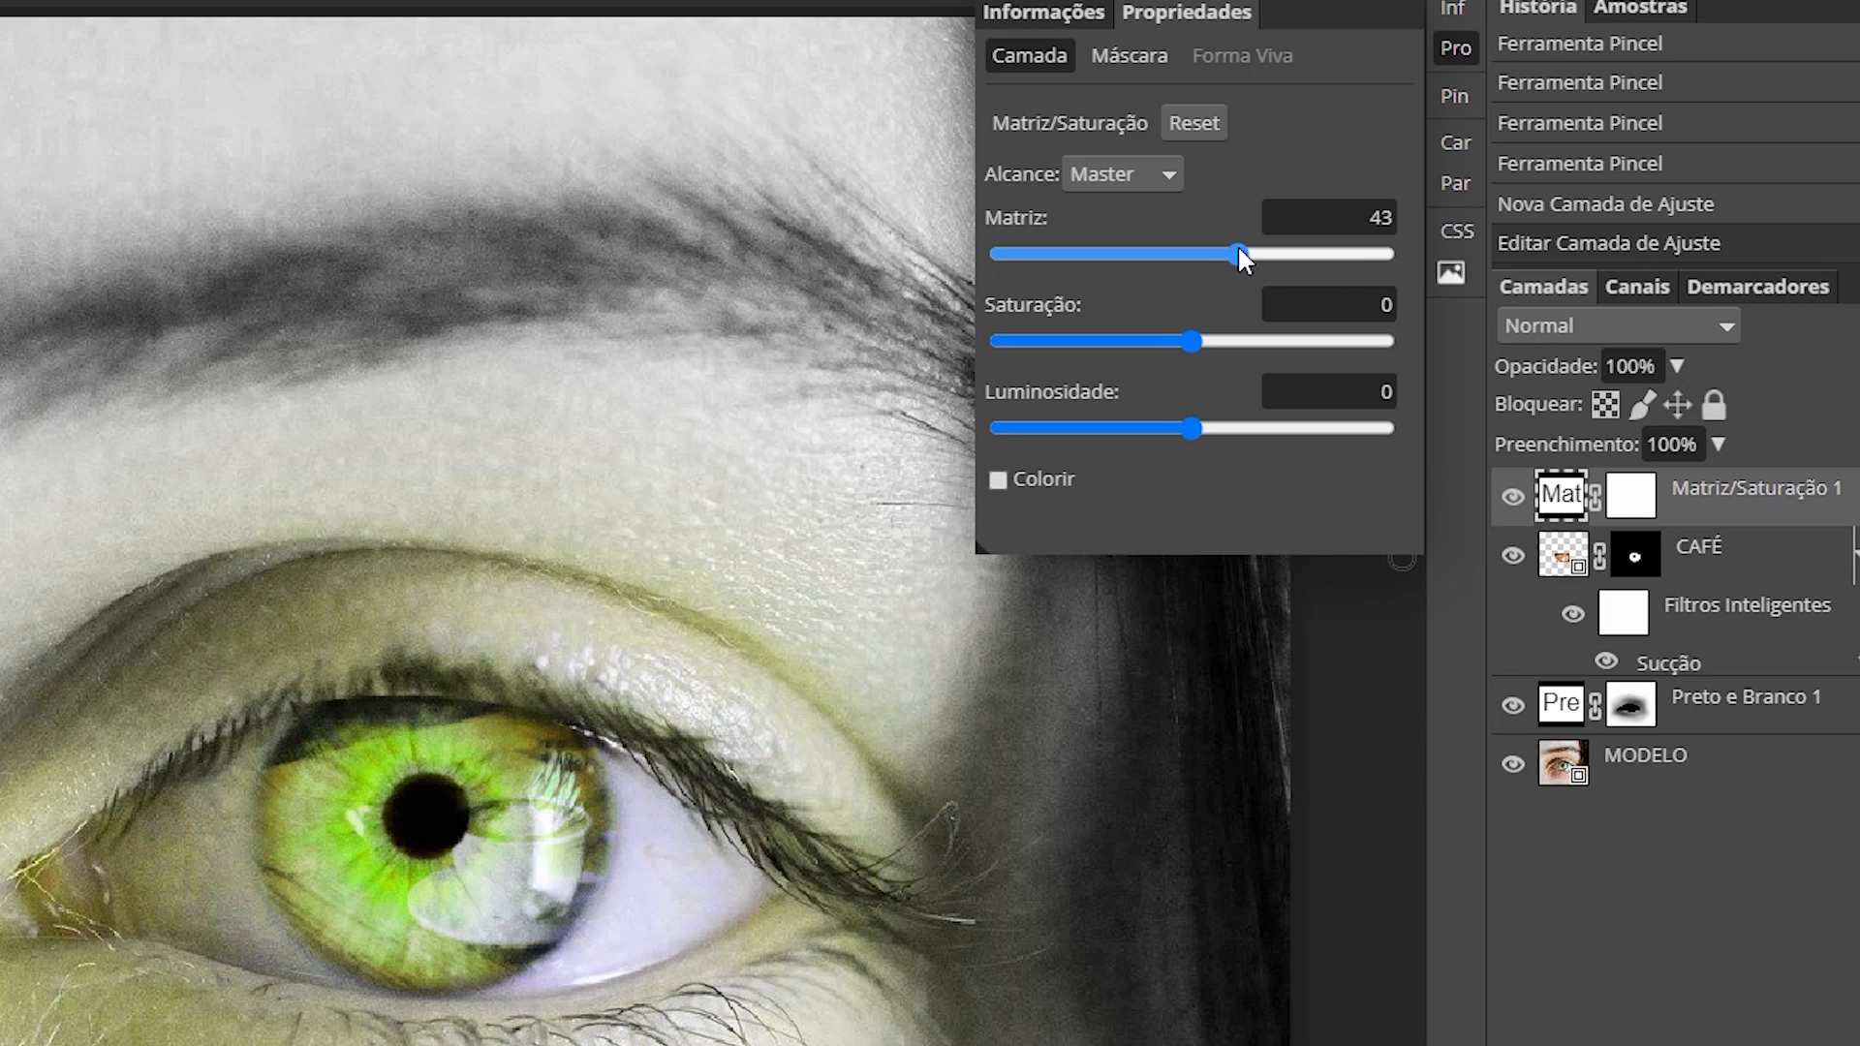
left_click_drag(1189, 340, 1105, 348)
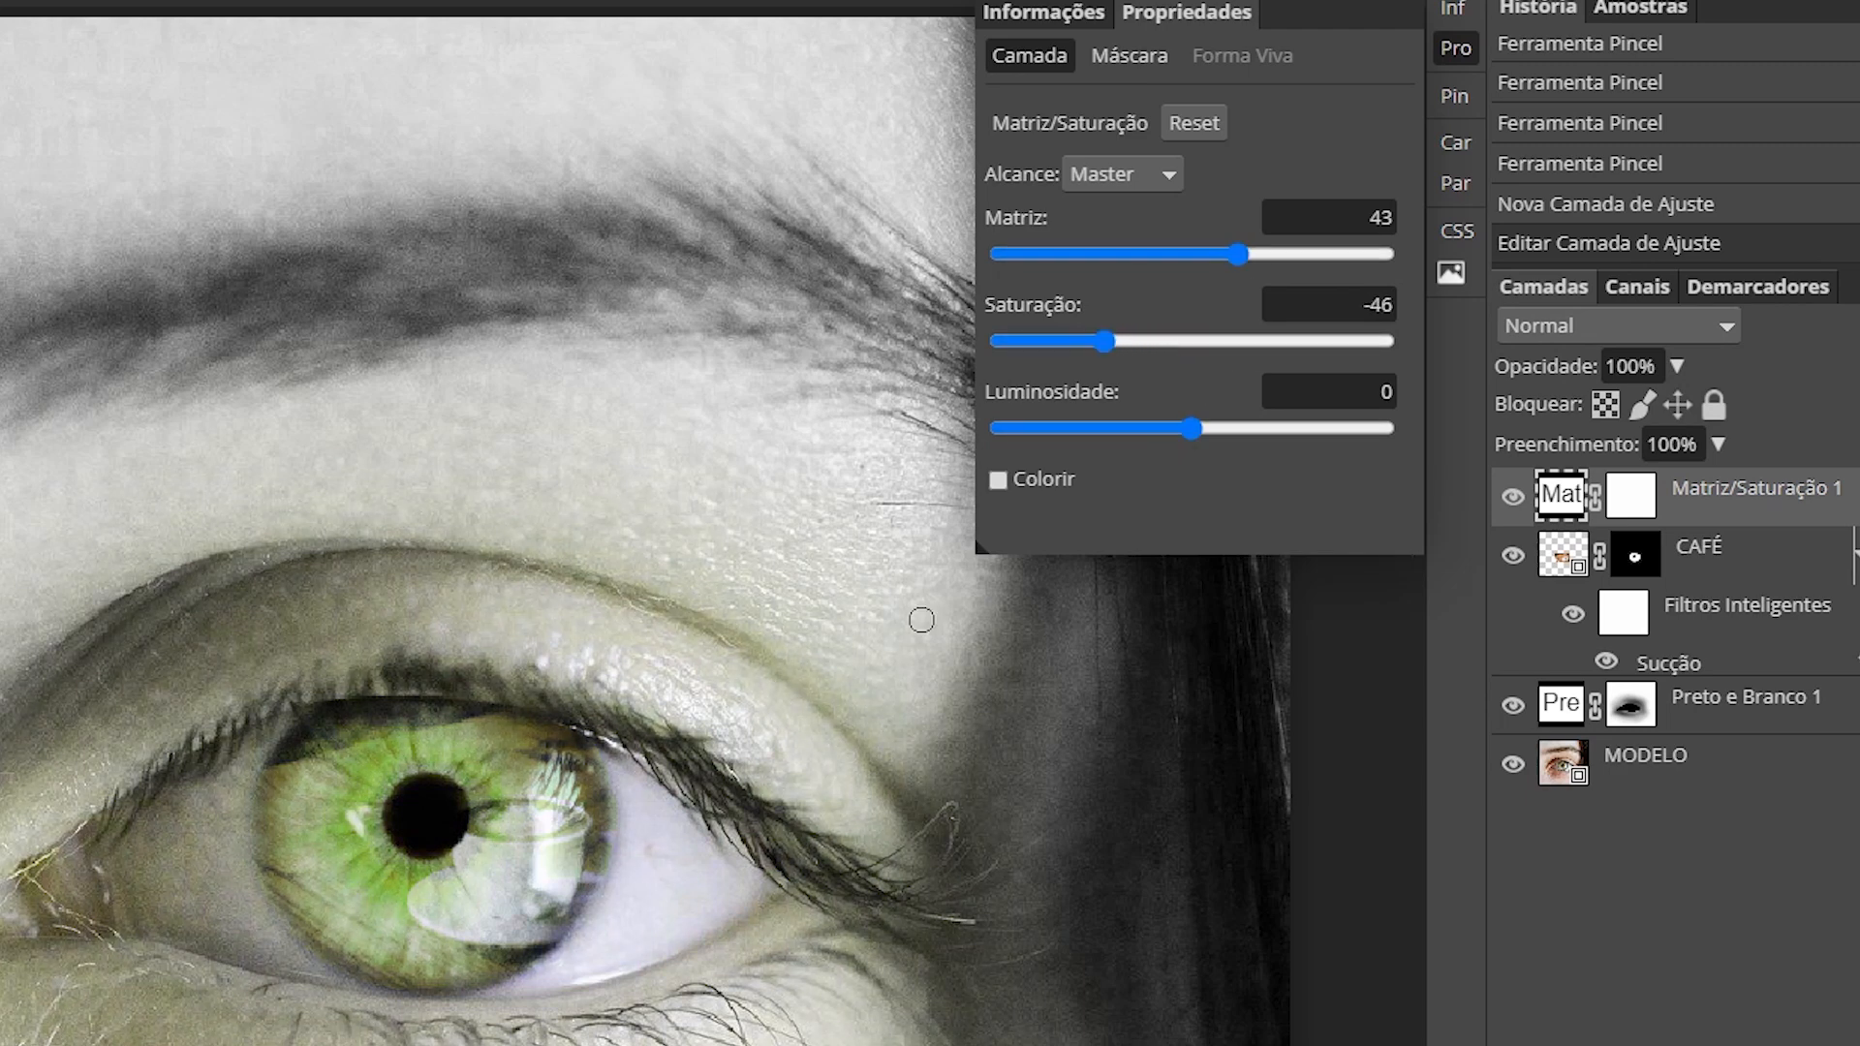
left_click(1456, 49)
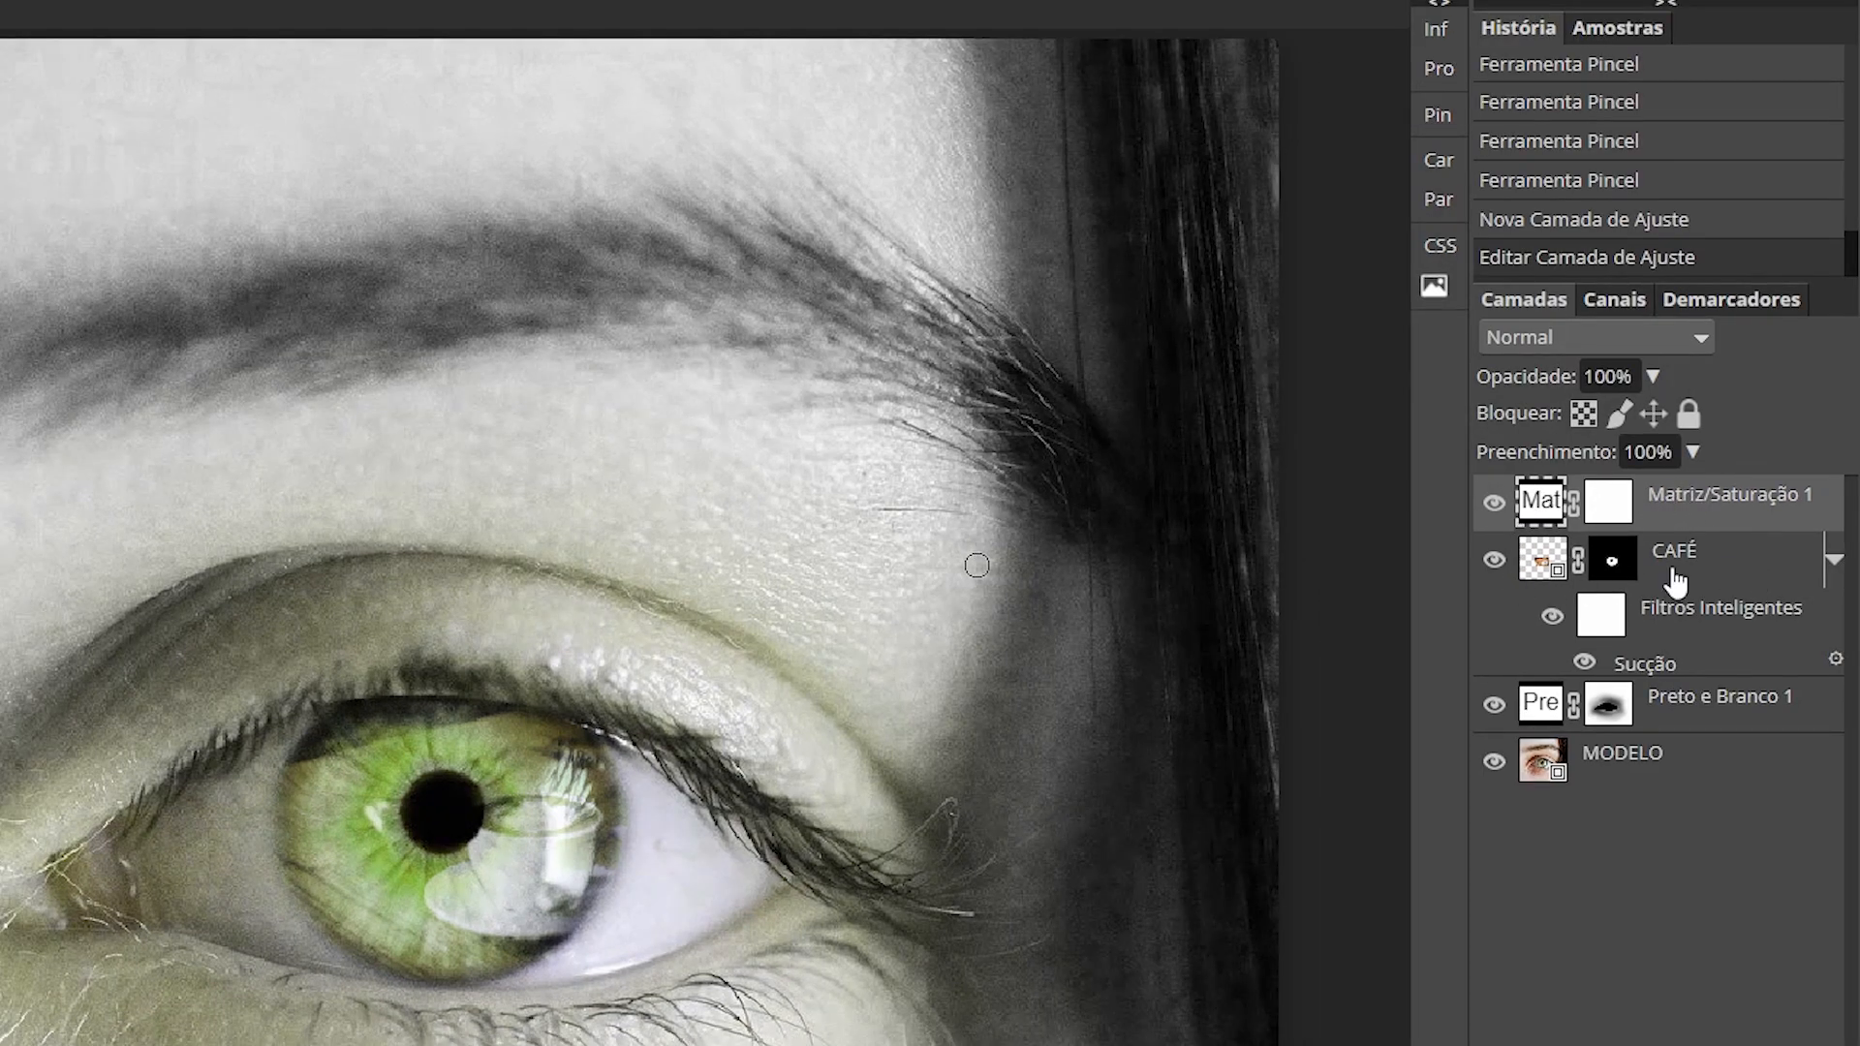
Step: Clip Matiz/Saturação 1 to the CAFÉ layer and toggle its visibility to compare the iris
key("alt")
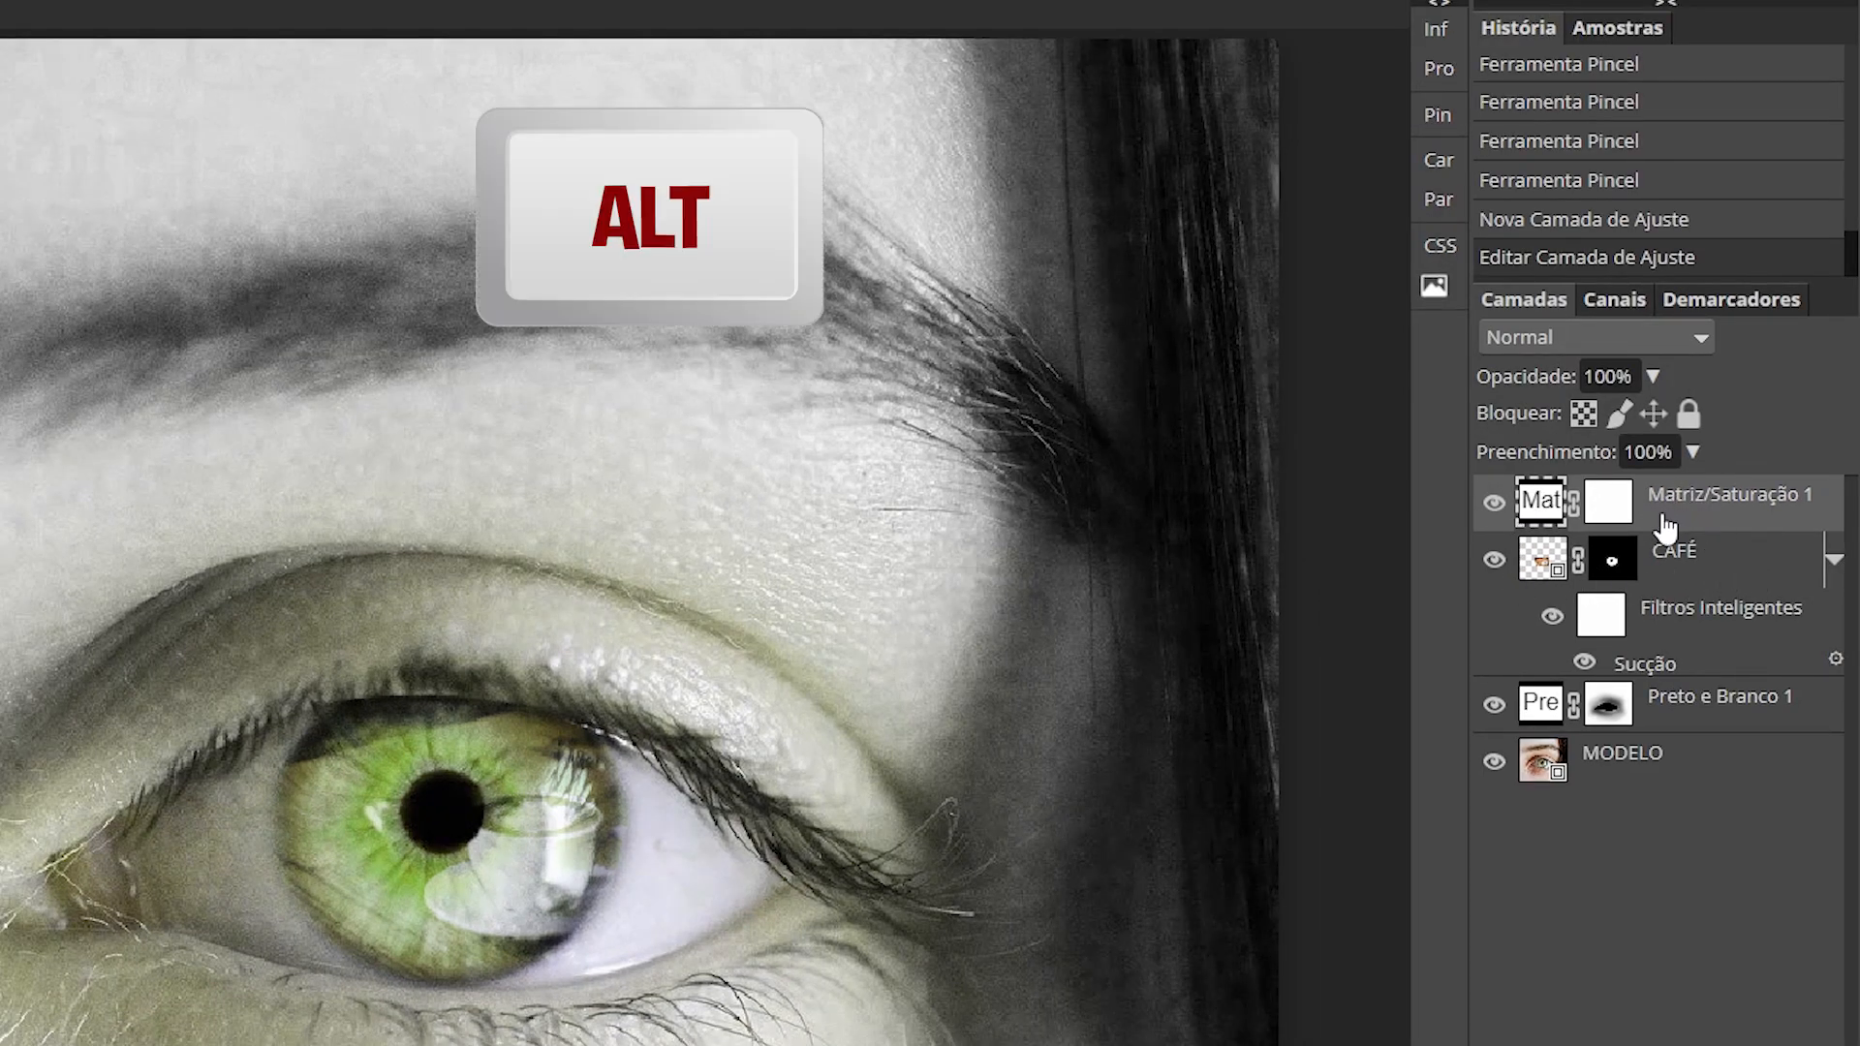
left_click(1673, 529, "alt")
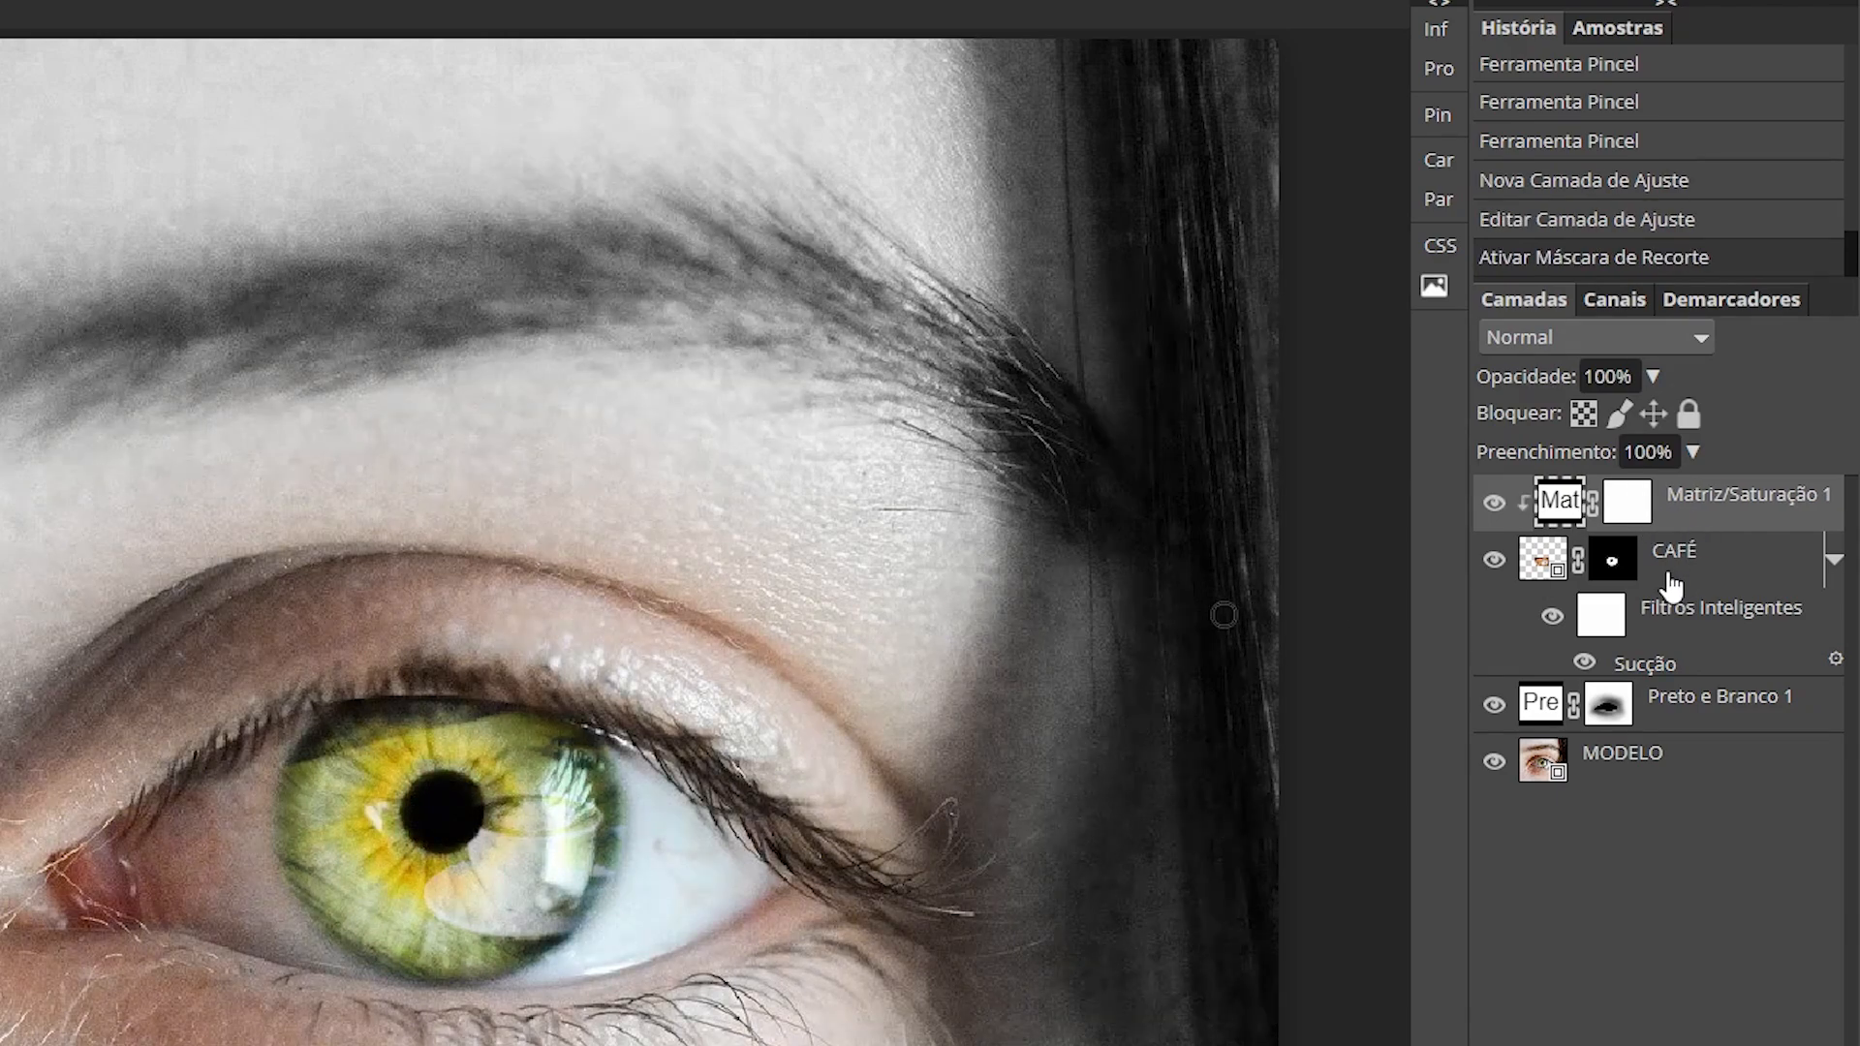
left_click(1493, 504)
left_click(1493, 505)
left_click(1493, 505)
left_click(1493, 505)
Step: Set the Matiz/Saturação 1 layer opacity to 85%
left_click(1651, 376)
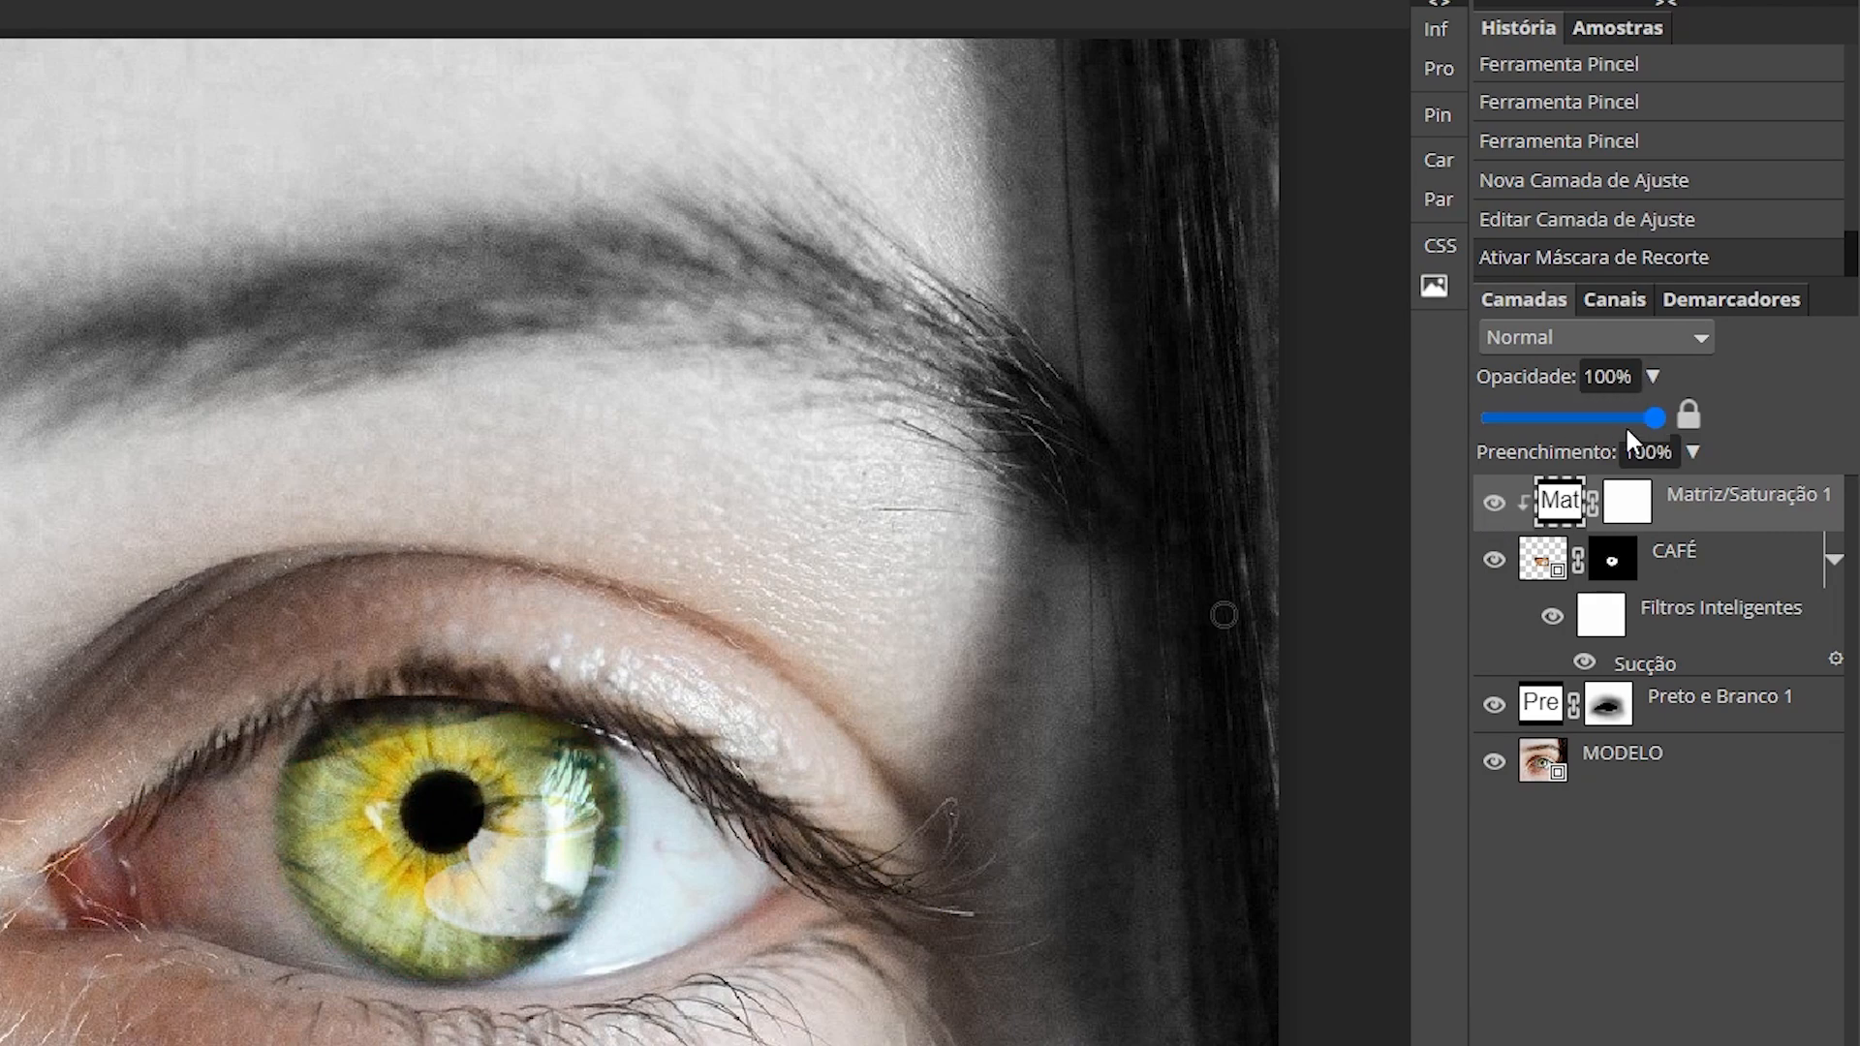
left_click_drag(1645, 413, 1575, 420)
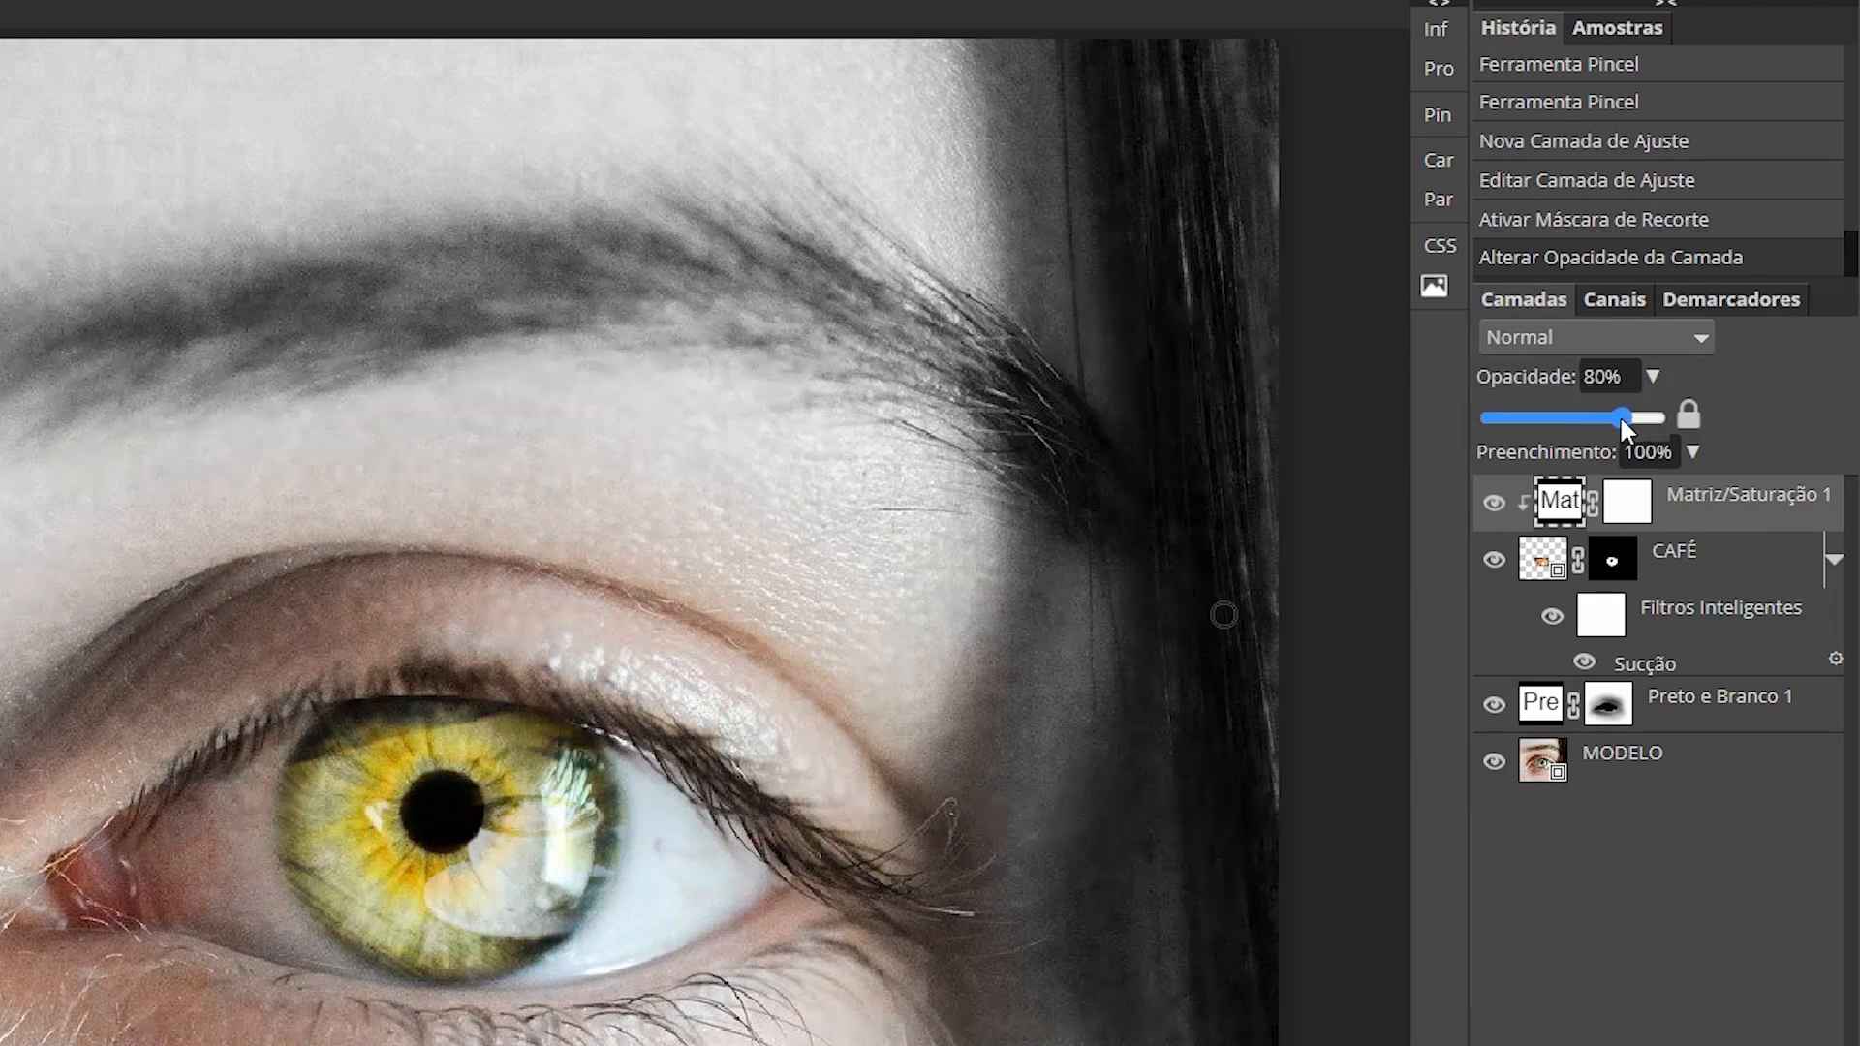
left_click_drag(1561, 428, 1630, 409)
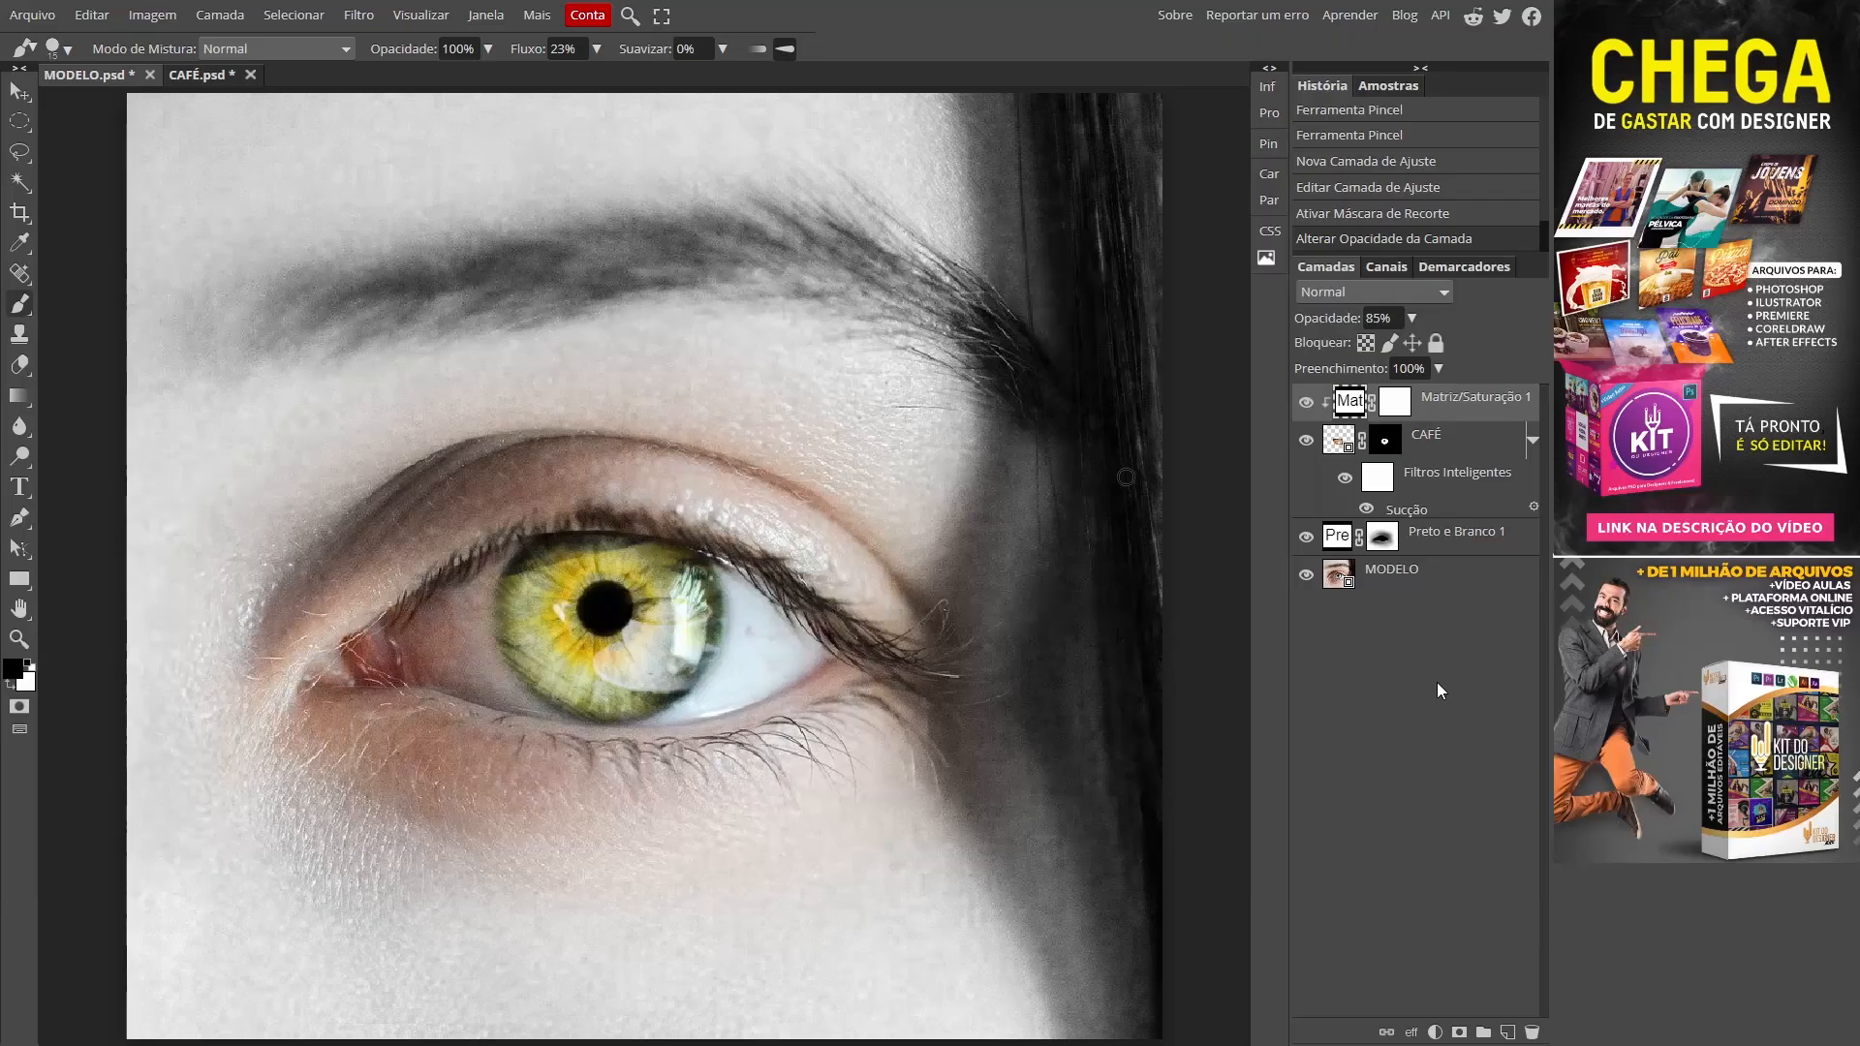
Step: Create a text layer in the Diner font at 100 px reading 'COFFEE LOVER'
left_click(19, 488)
left_click(322, 910)
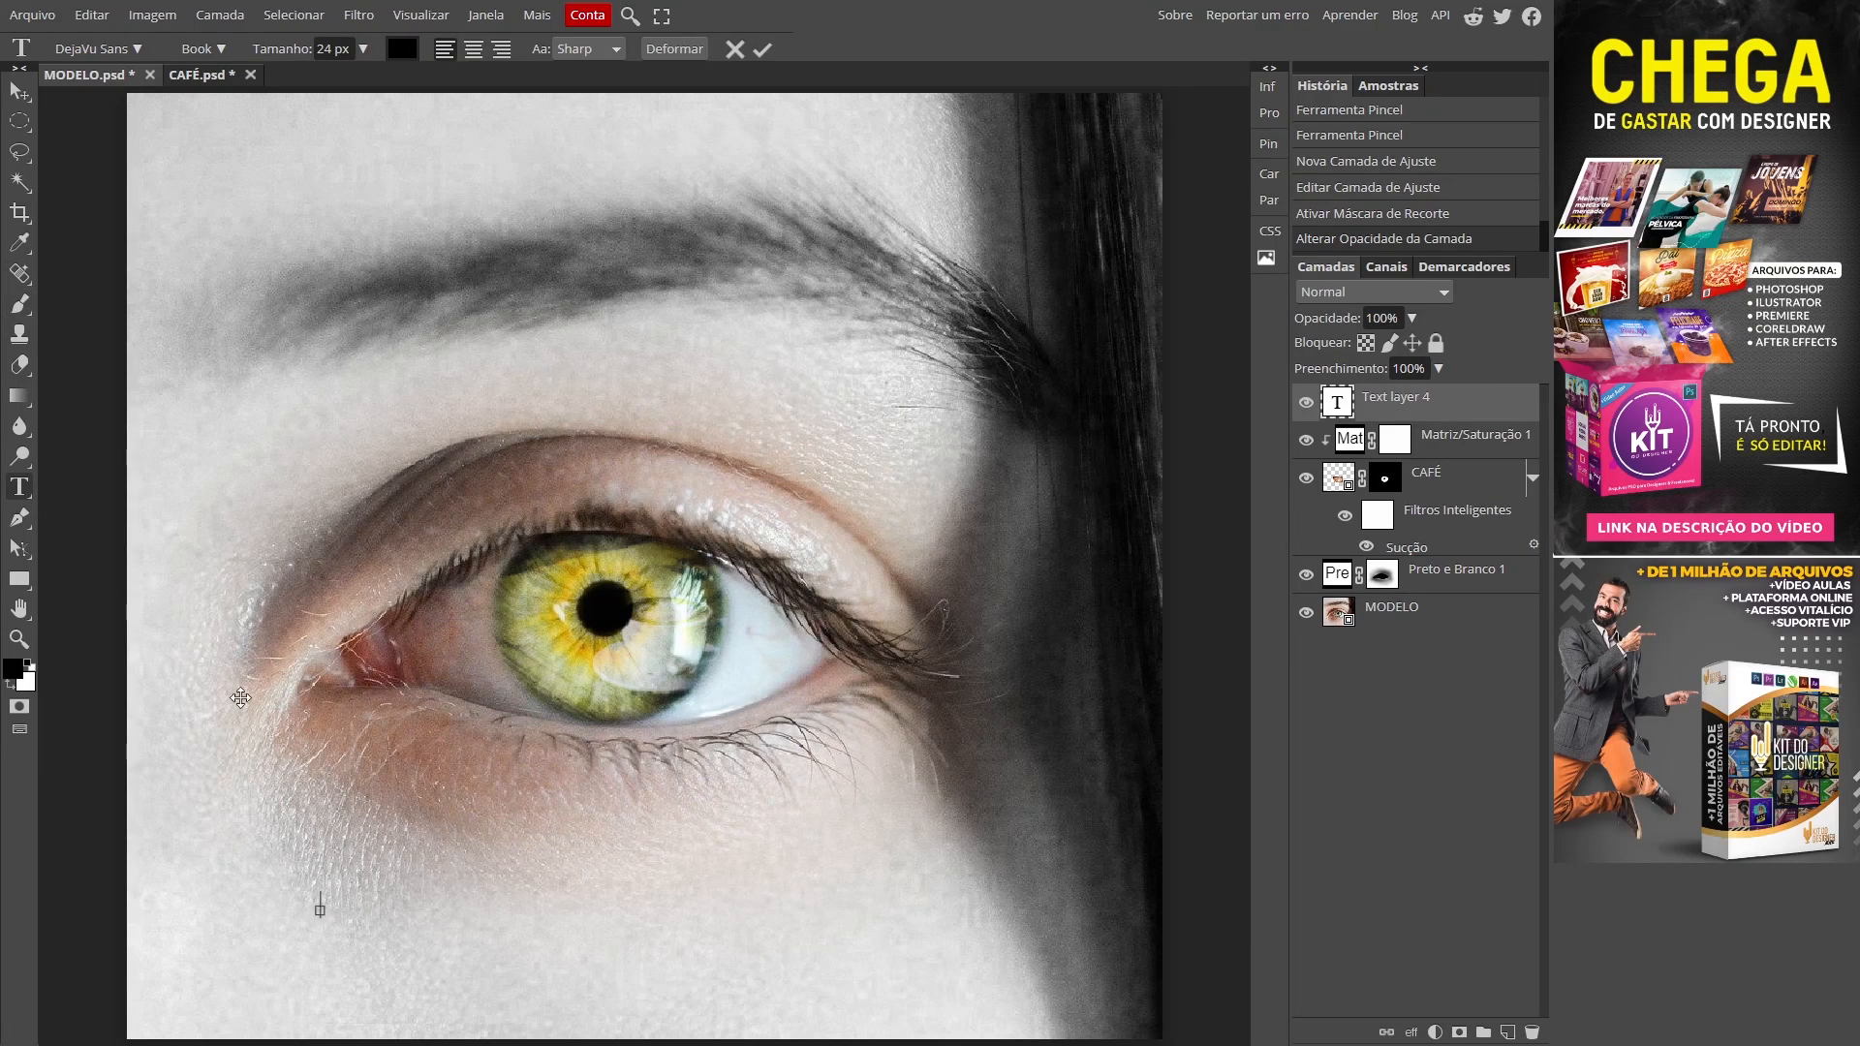
left_click(101, 48)
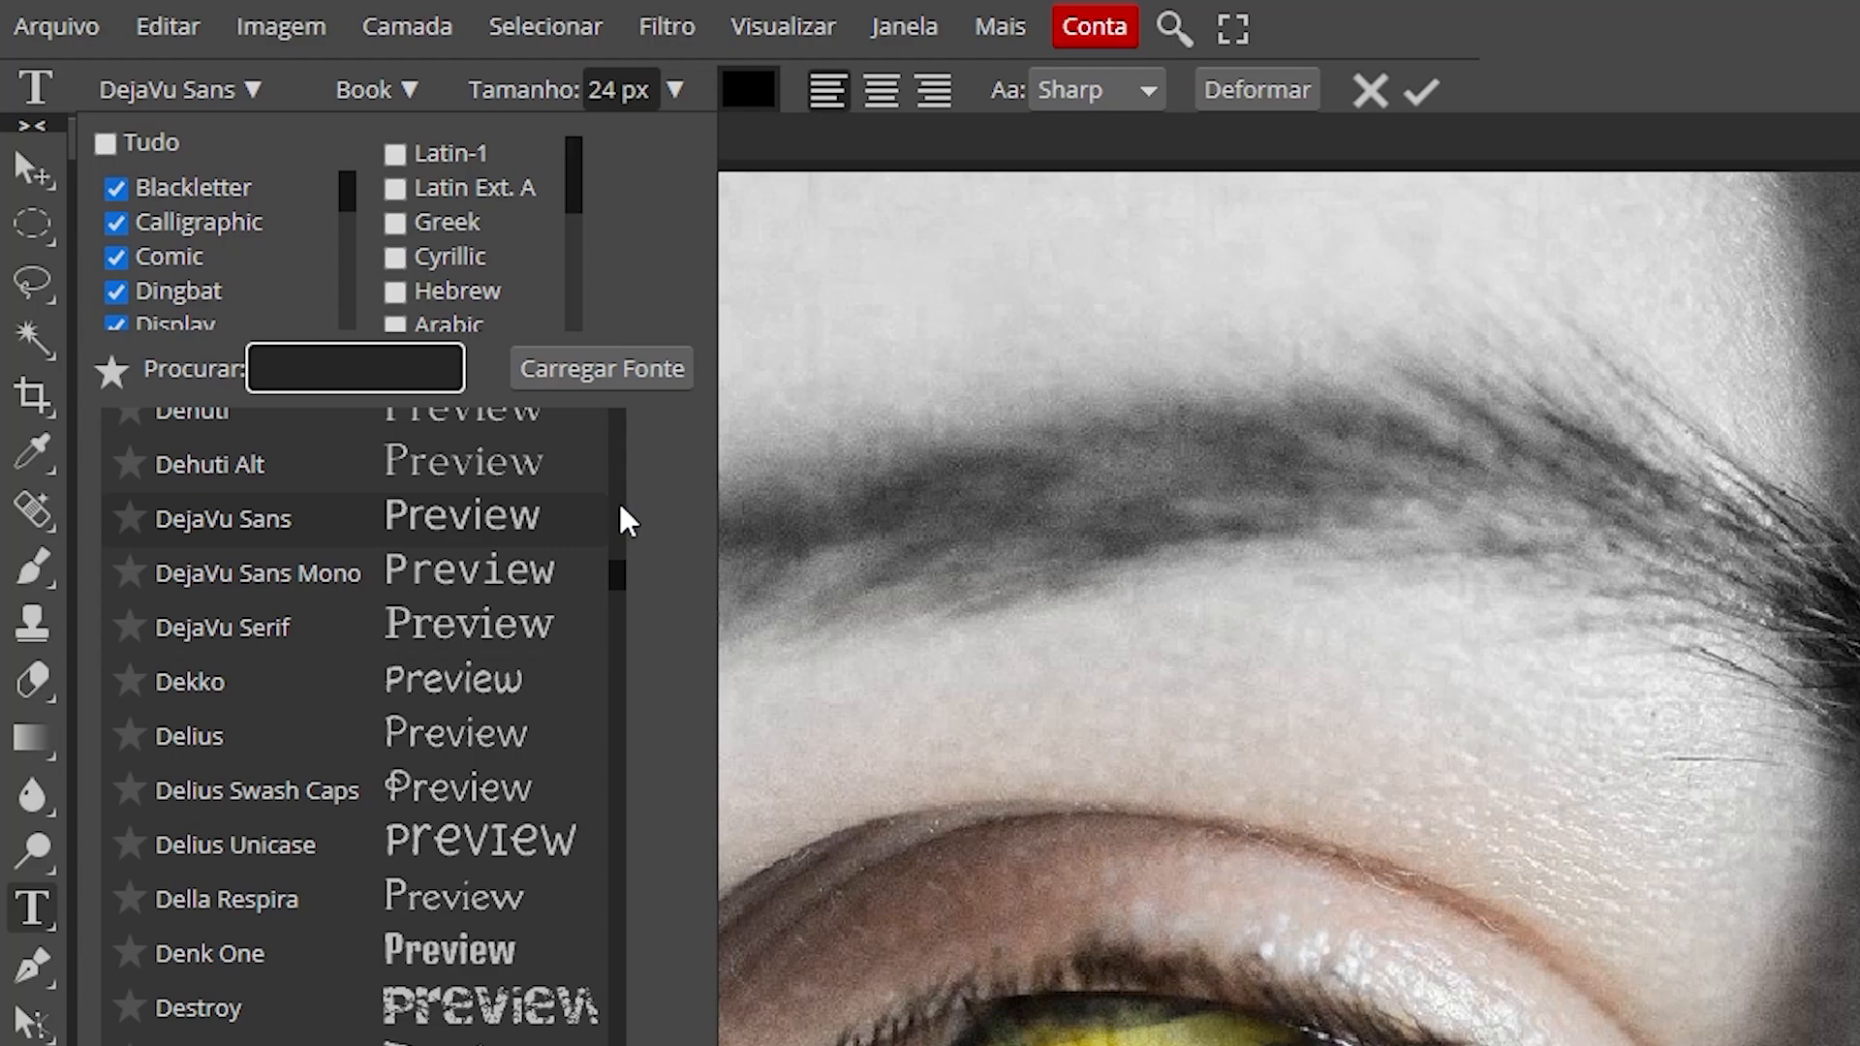
type("dINER")
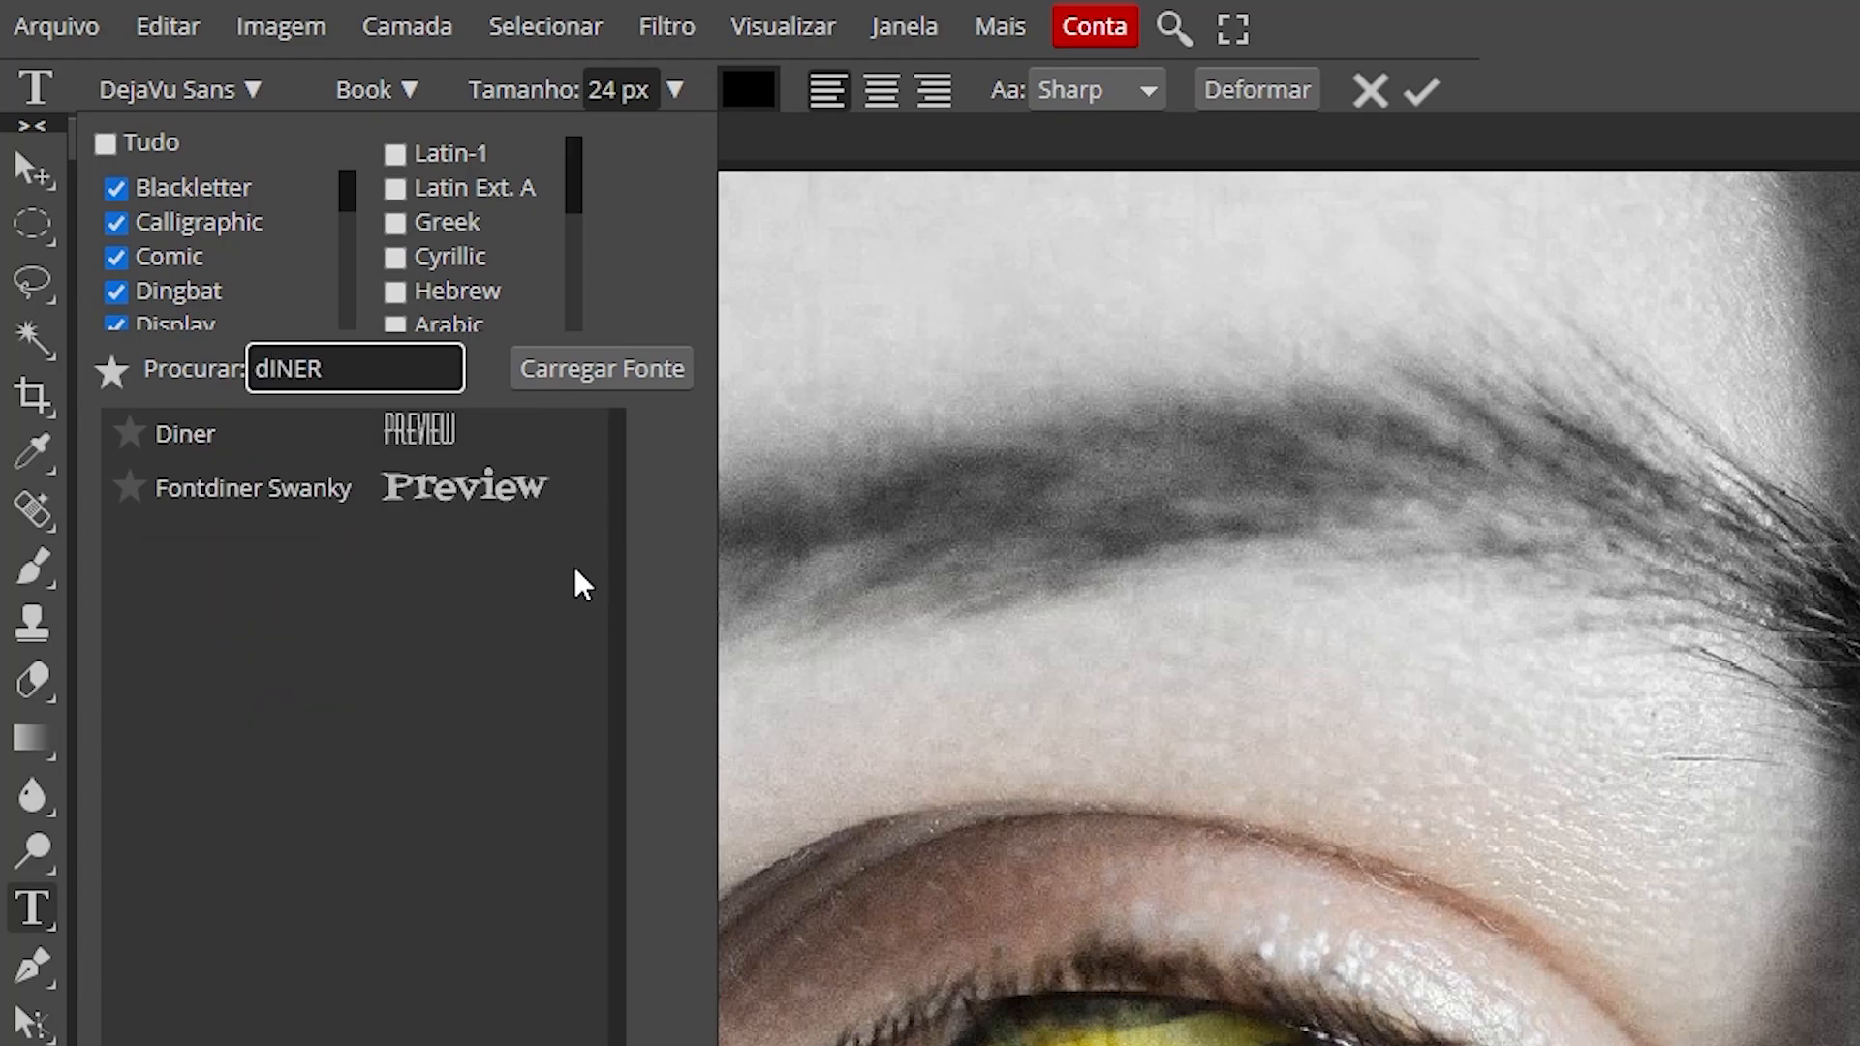
left_click(131, 443)
double_click(603, 89)
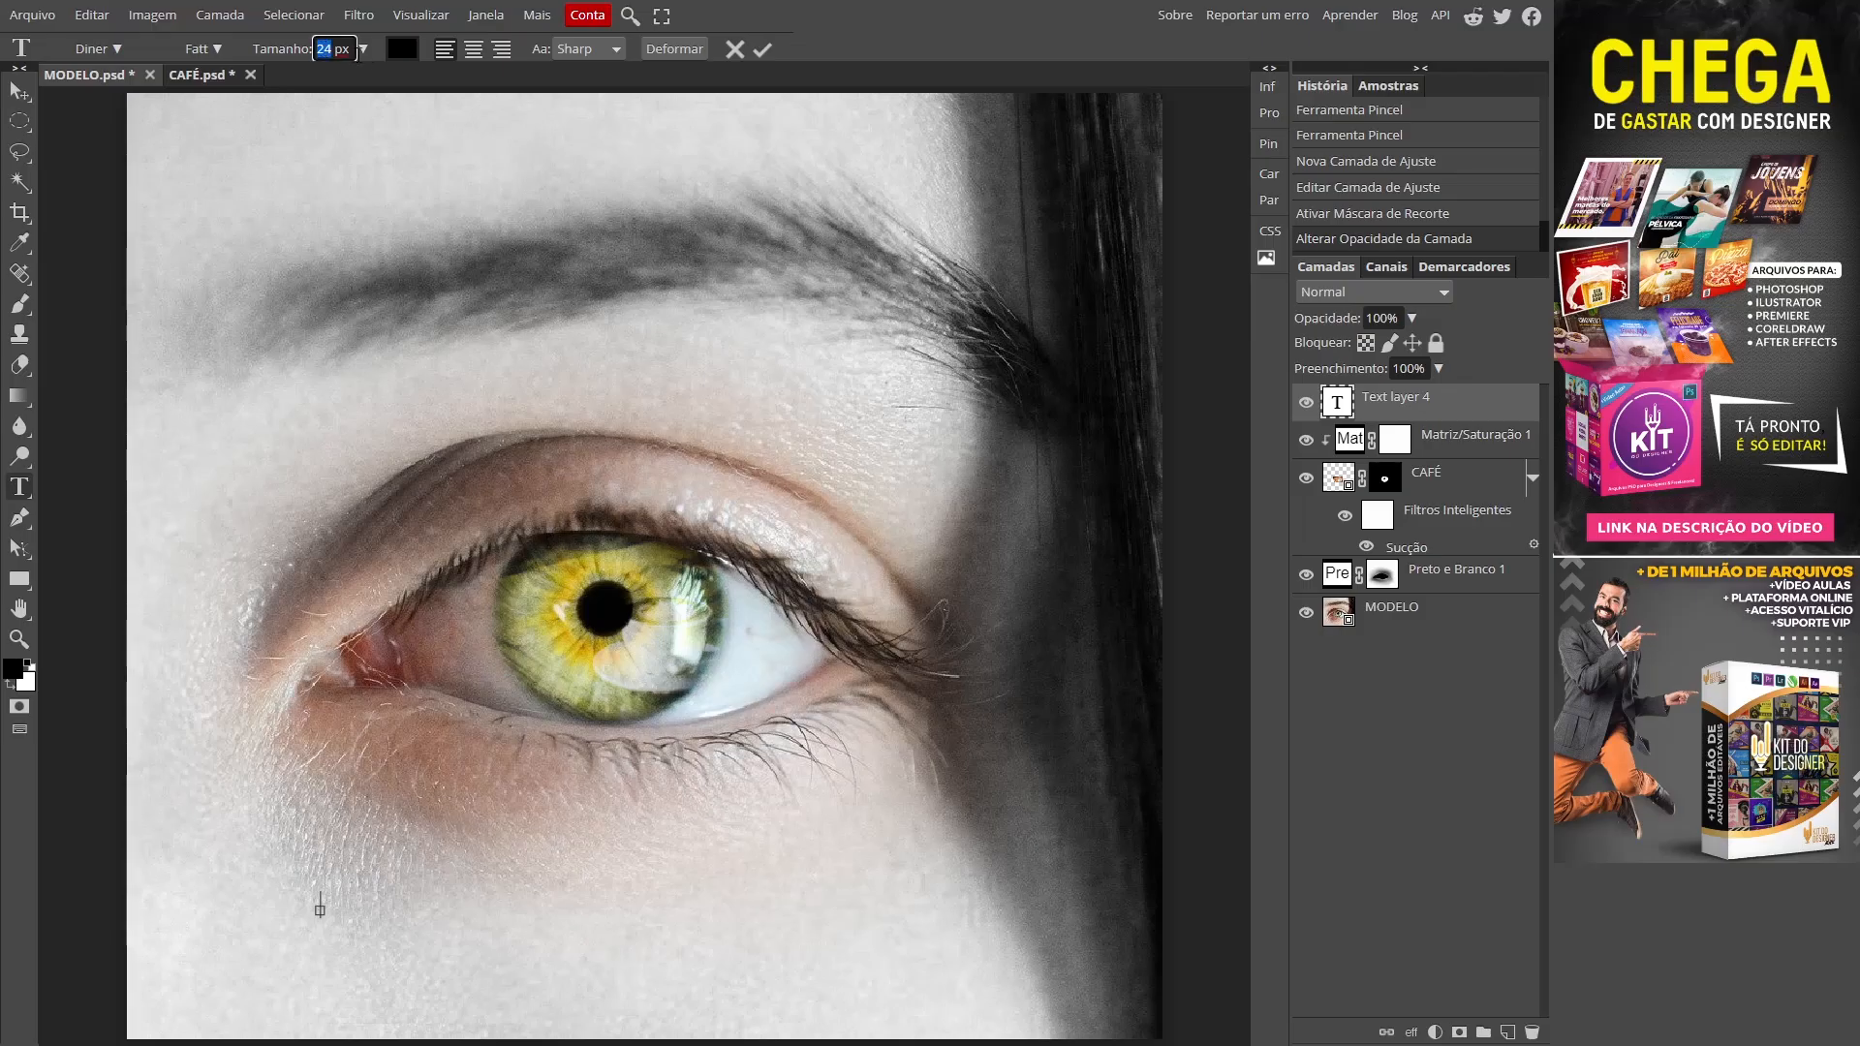
type("100")
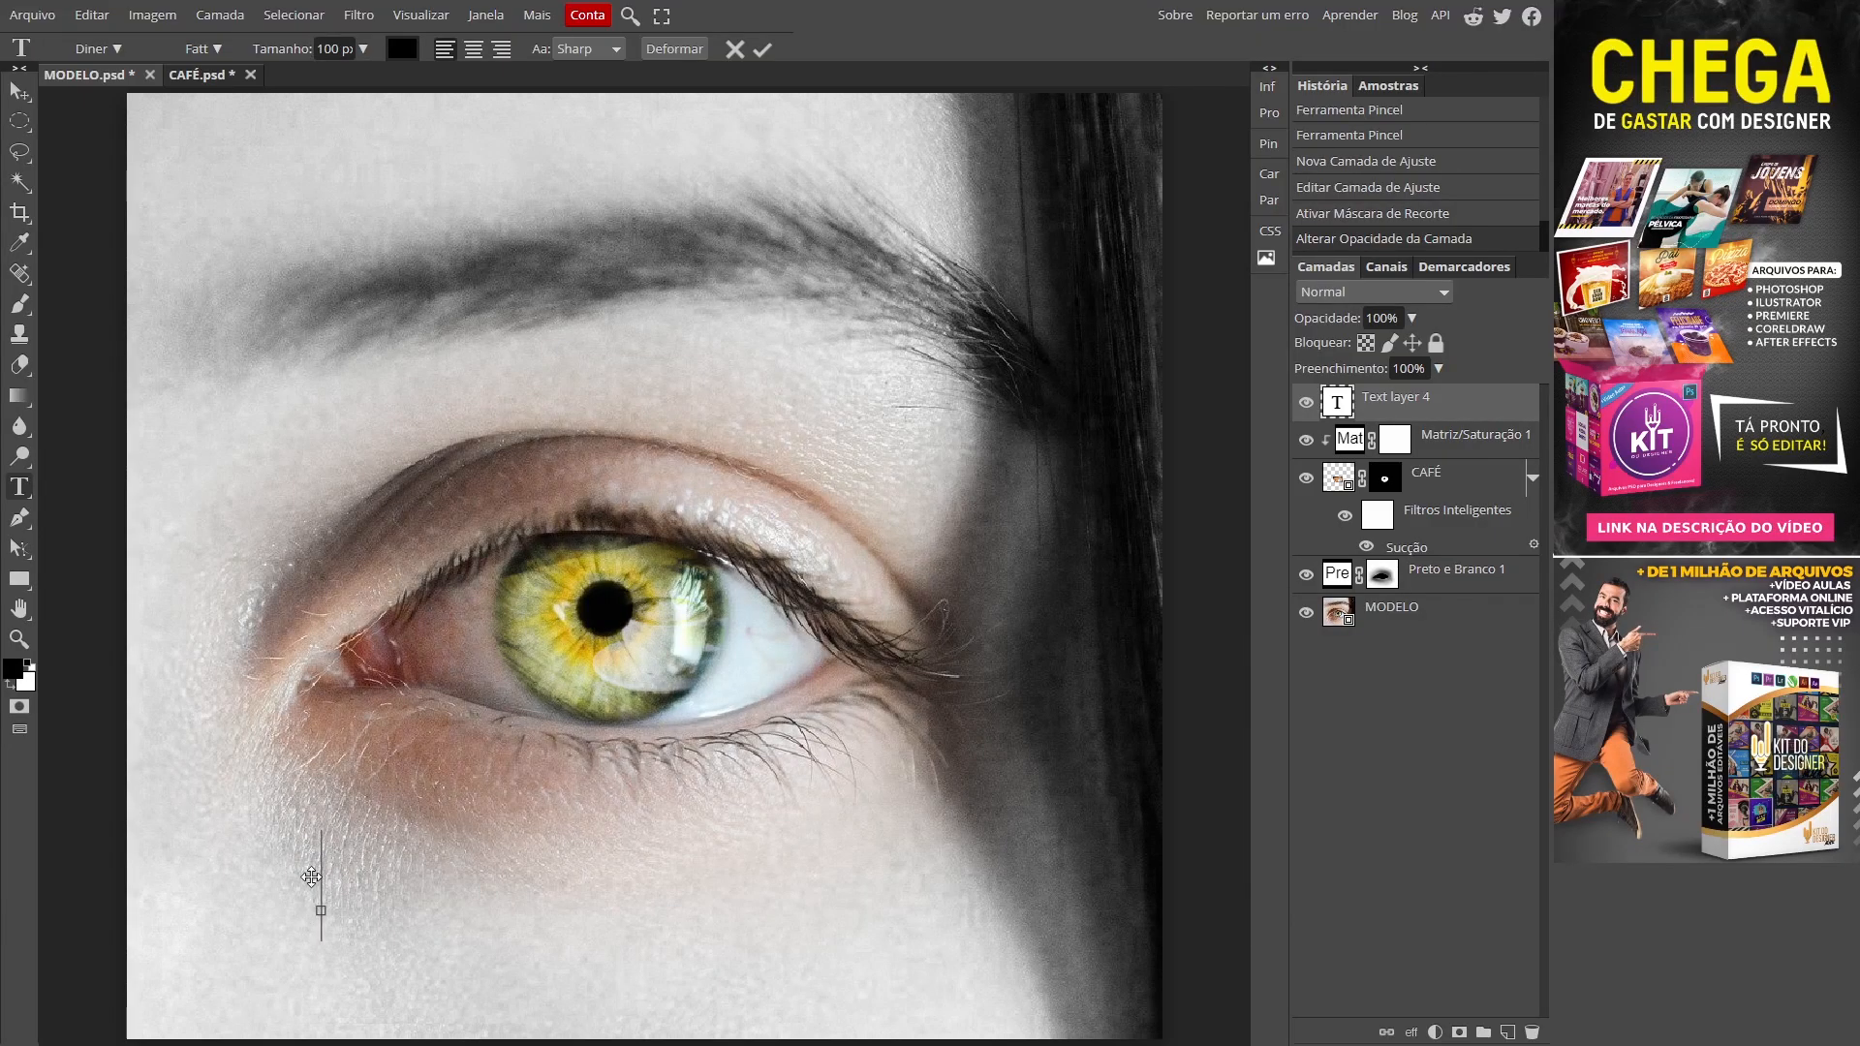
type("C")
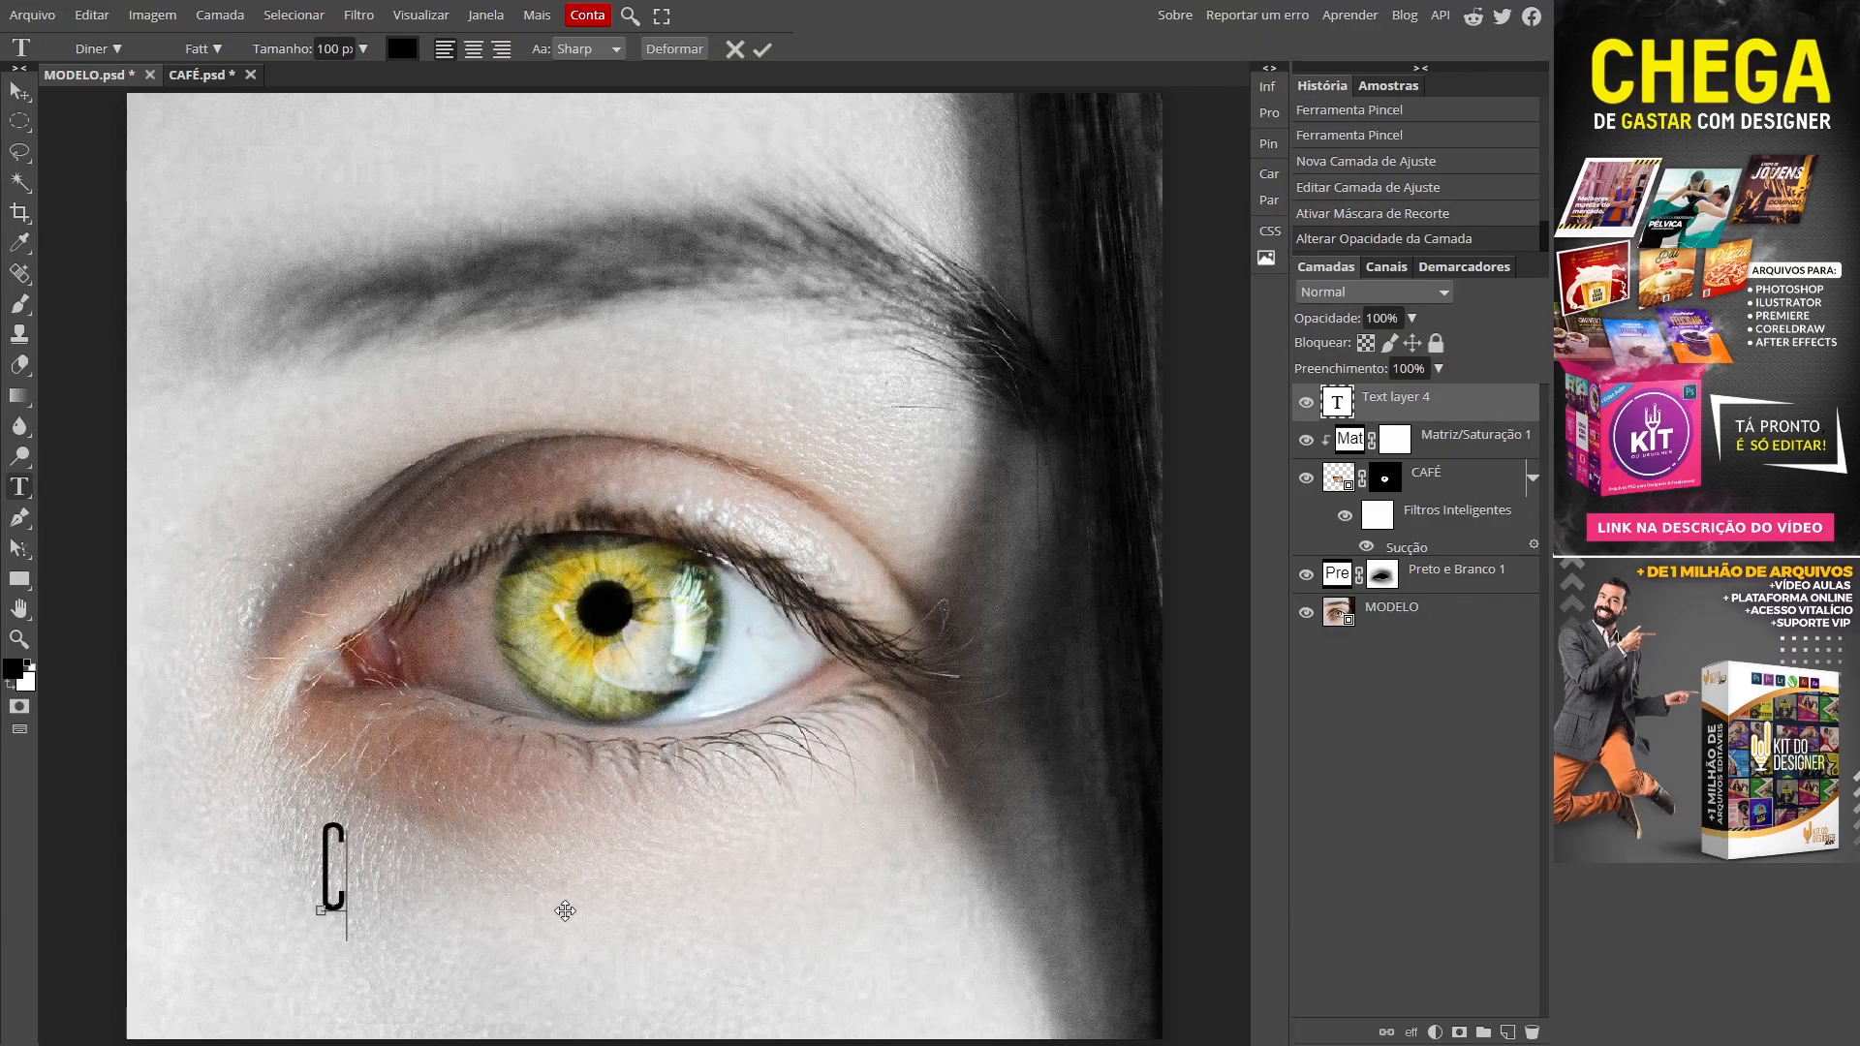
type("OFFEE LOVER")
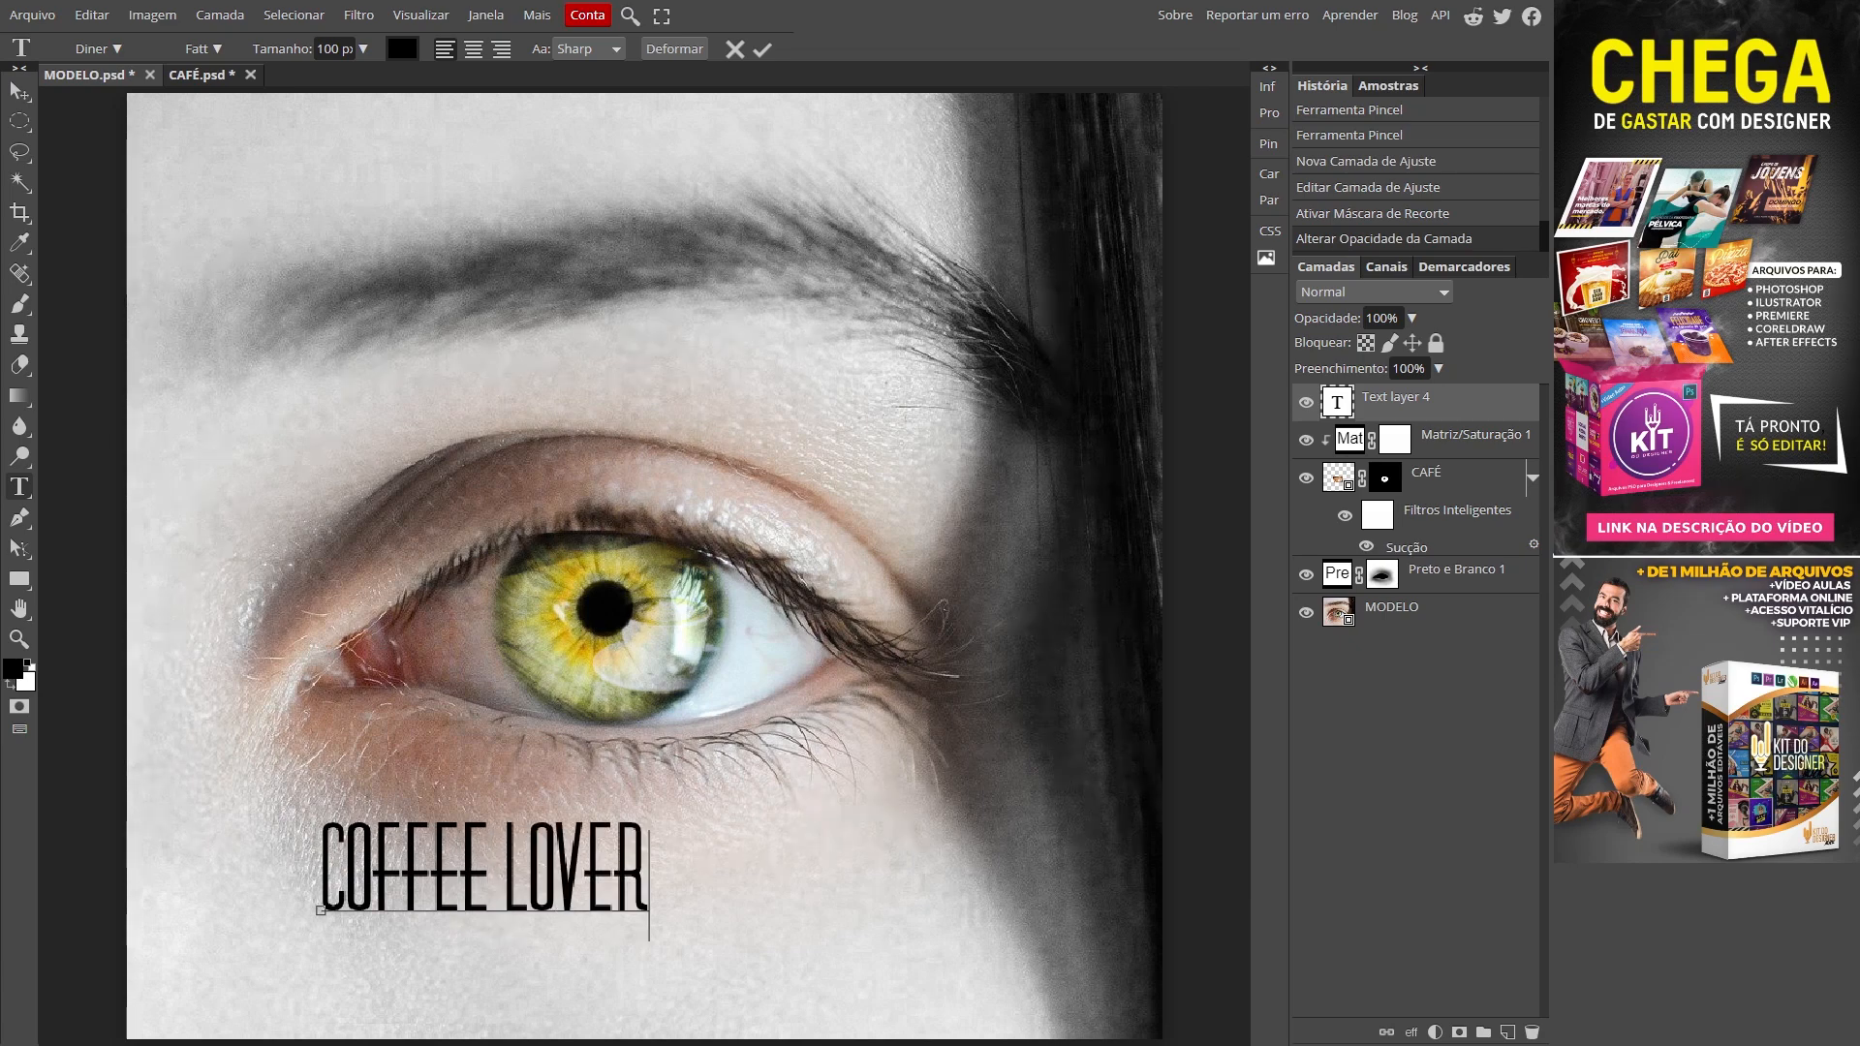
Step: Enlarge the COFFEE LOVER text to 250 px and move it to the bottom of the photo
double_click(436, 875)
triple_click(436, 875)
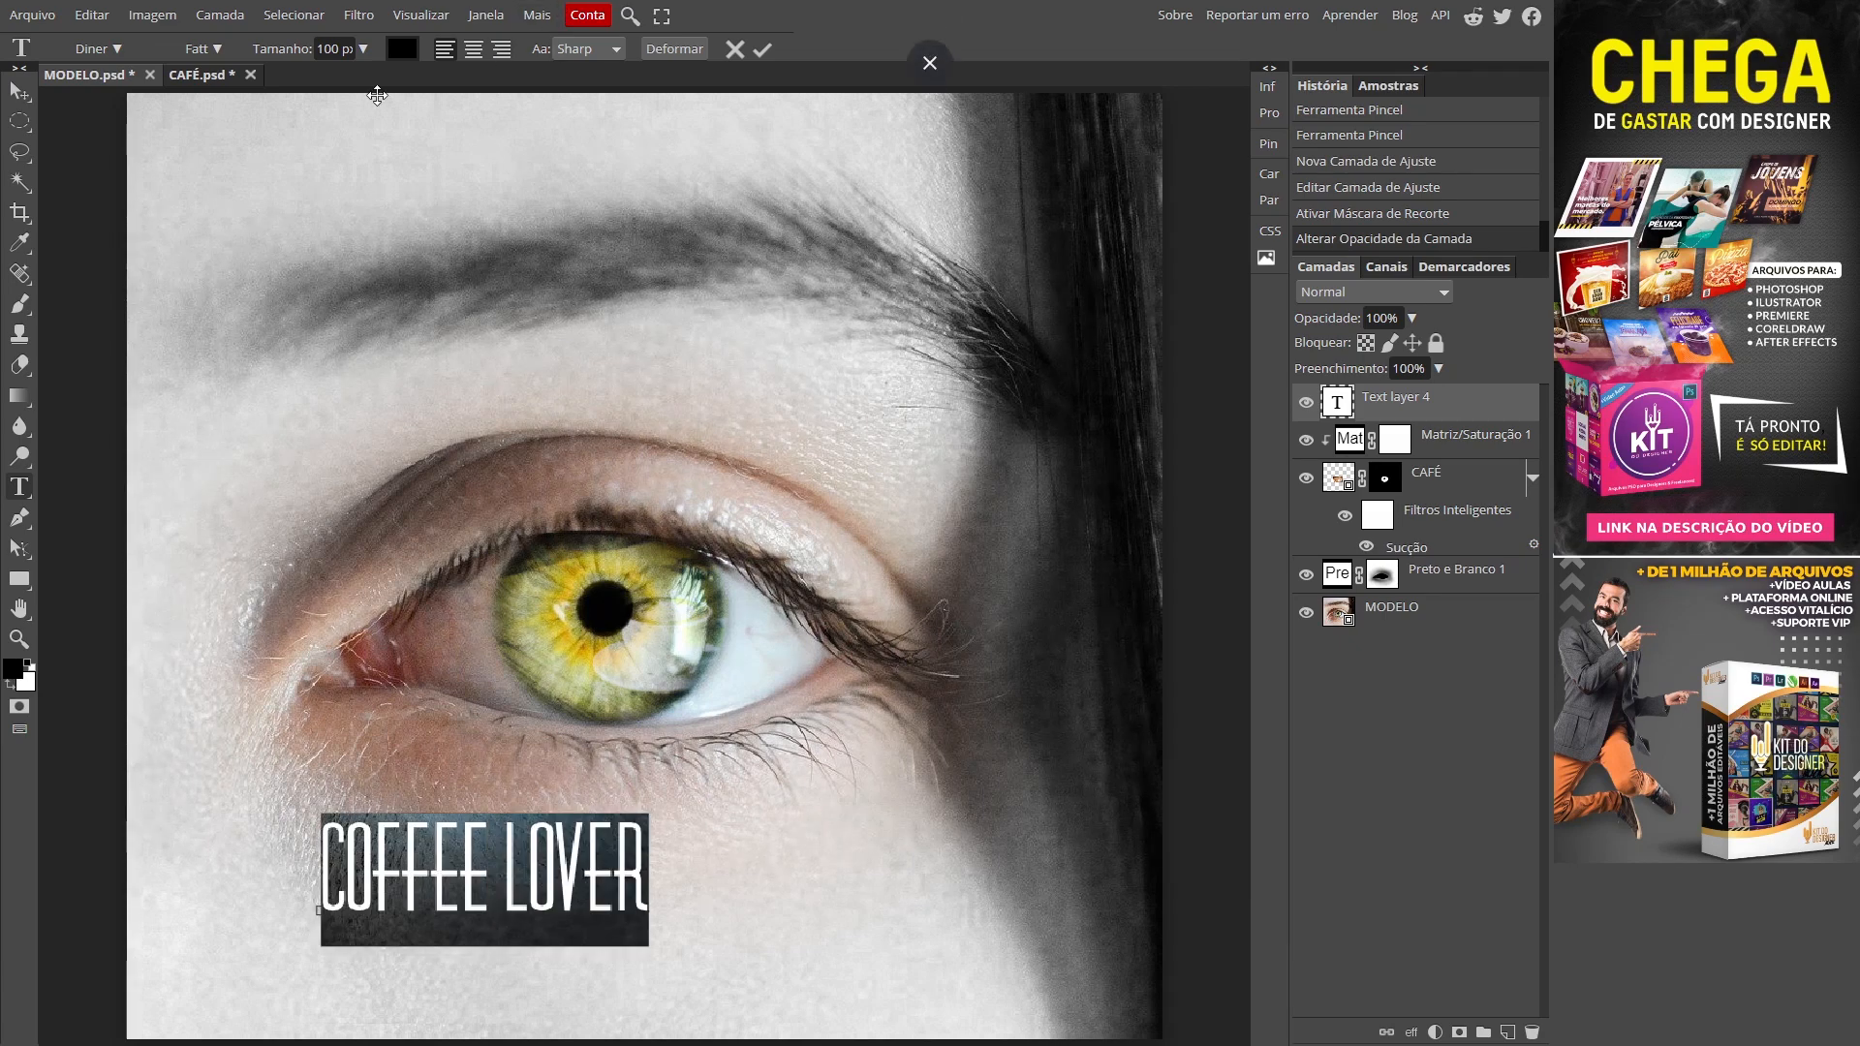
left_click(363, 49)
type("150")
key("Return")
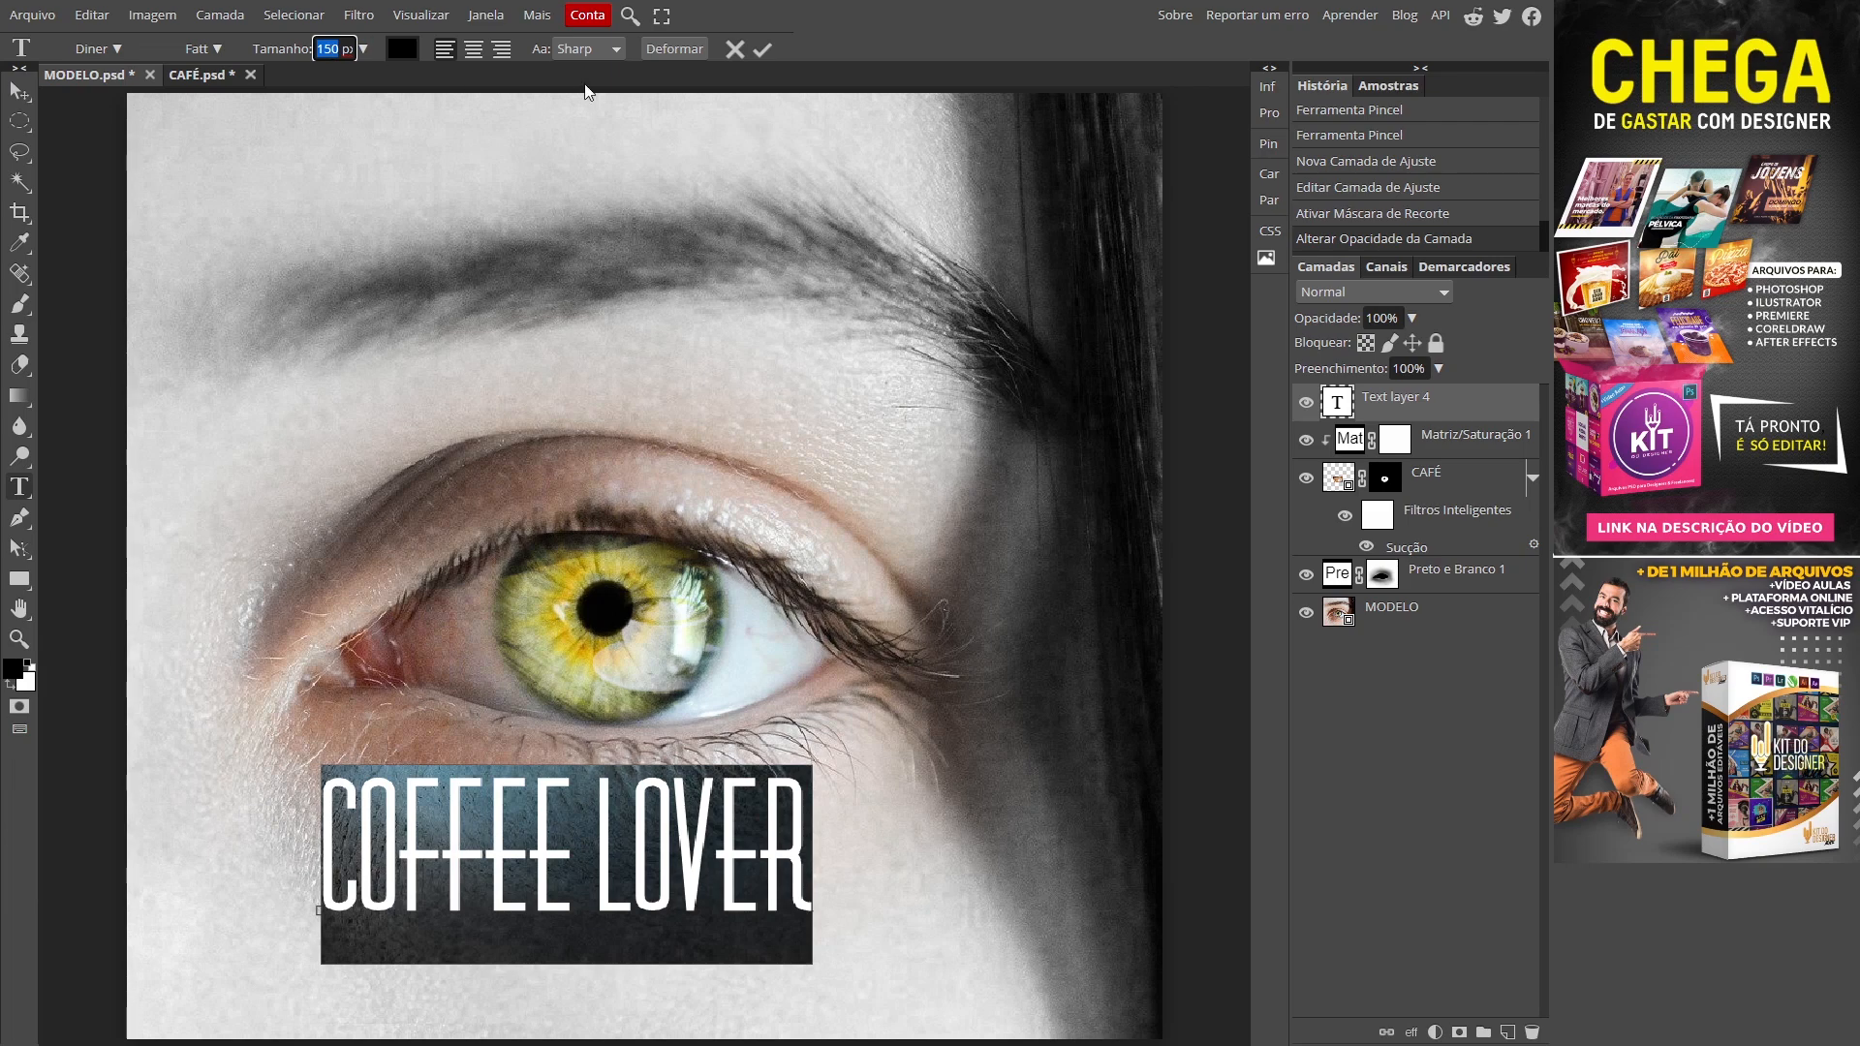
type("250")
key("Return")
left_click_drag(892, 778, 774, 890, "ctrl")
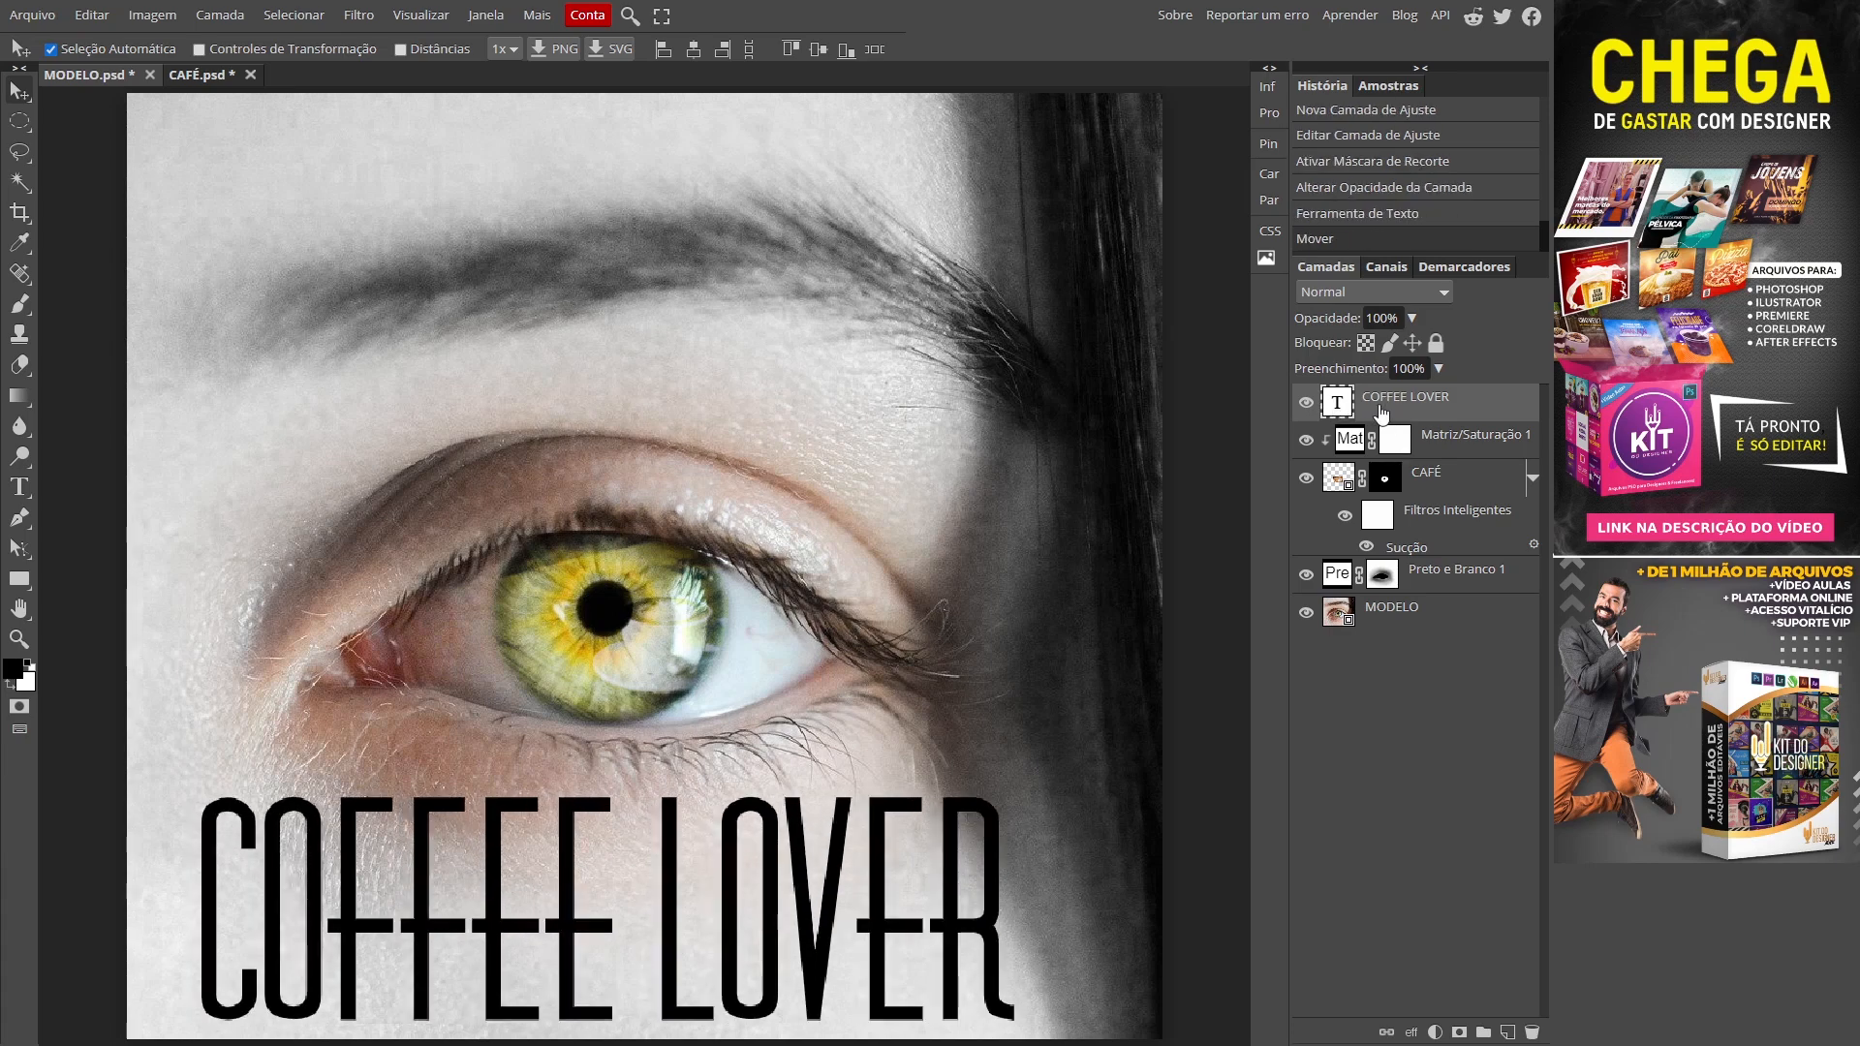
Step: Give the COFFEE LOVER layer a Sombra Externa with distance 2 and size 0, plus a colour overlay
double_click(1473, 411)
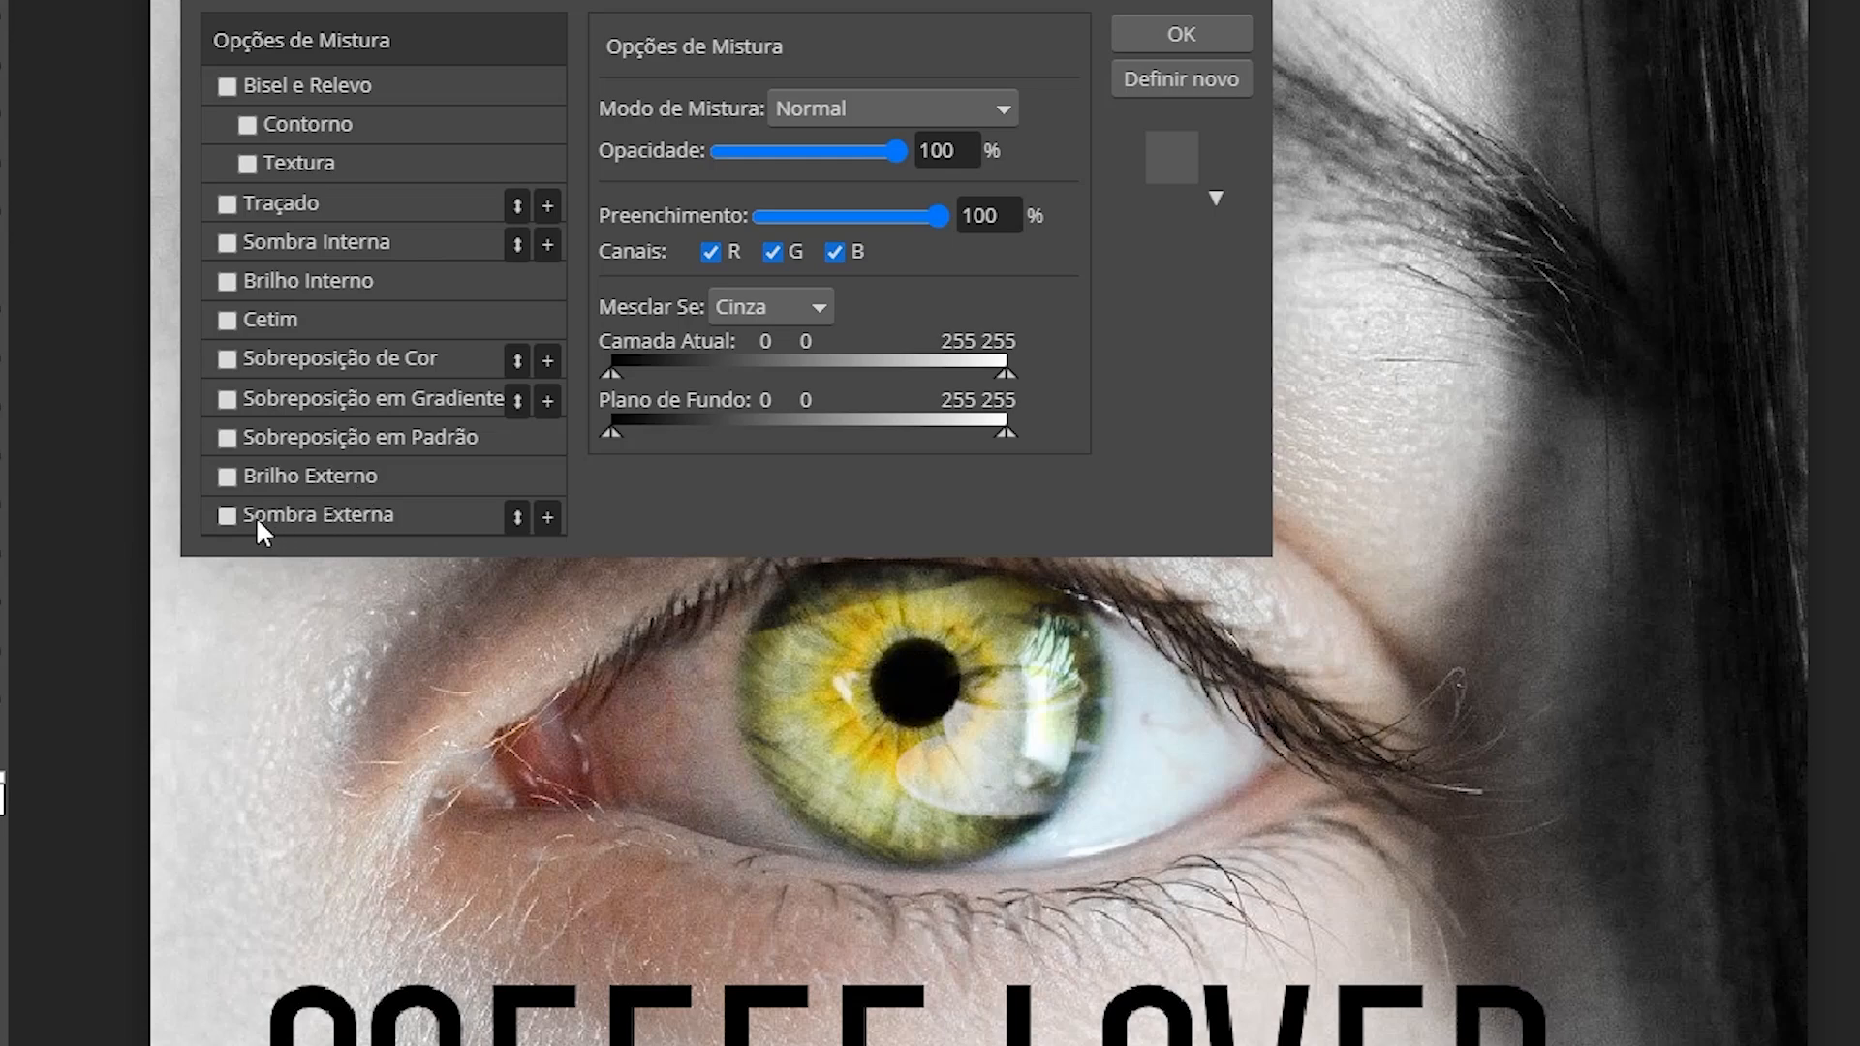
left_click(269, 518)
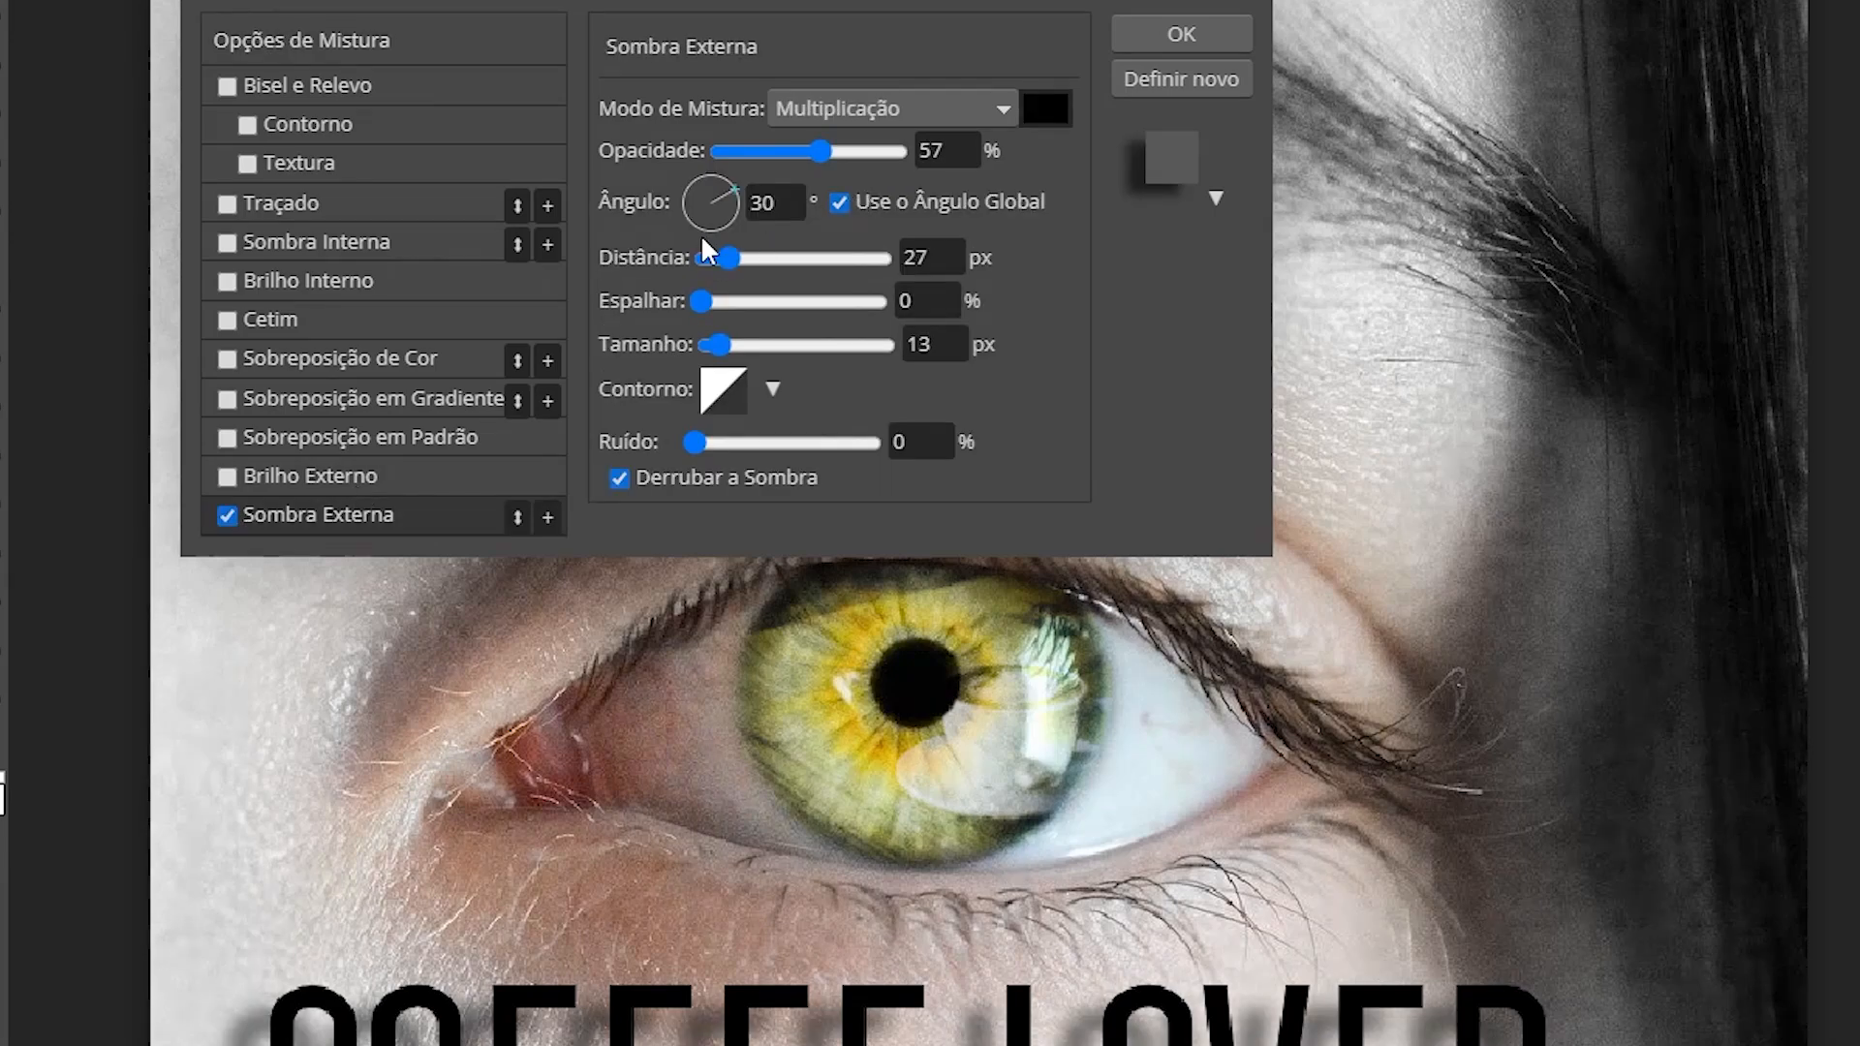
left_click_drag(940, 257, 864, 254)
type("2")
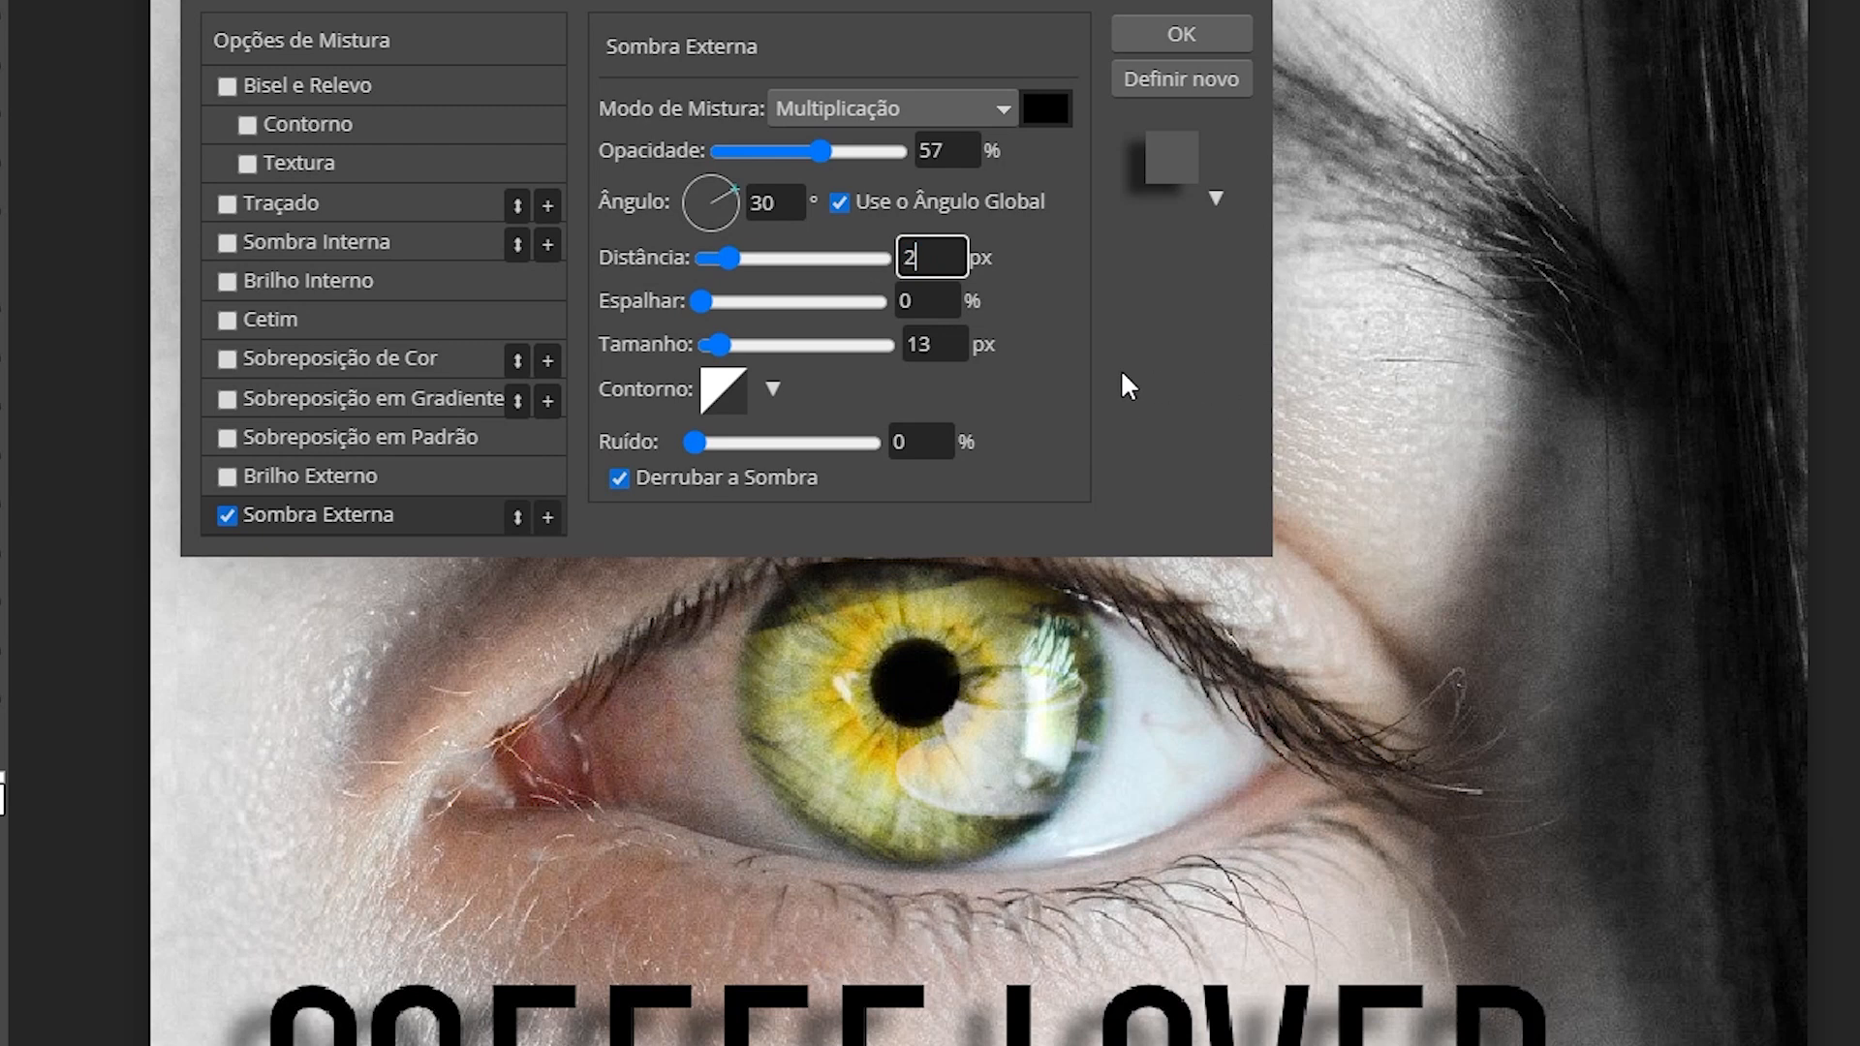
key("Tab")
key("Tab")
type("0")
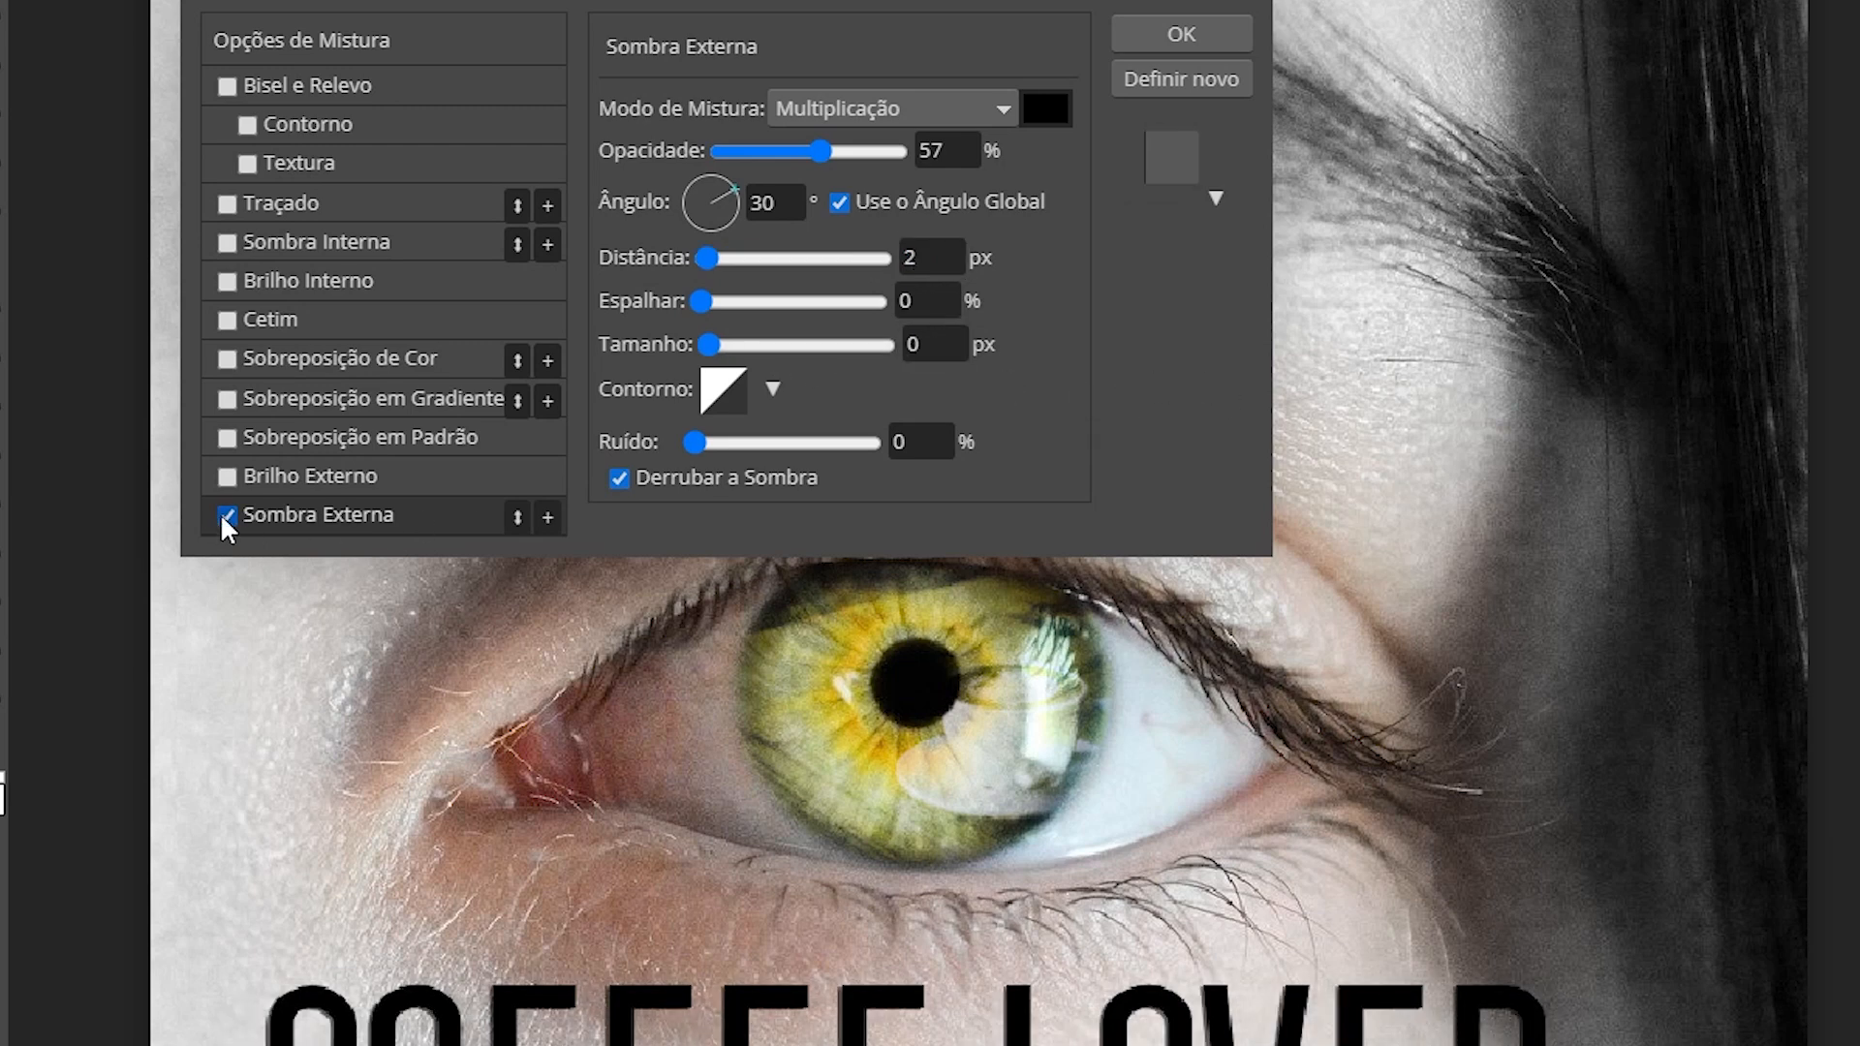
left_click(392, 361)
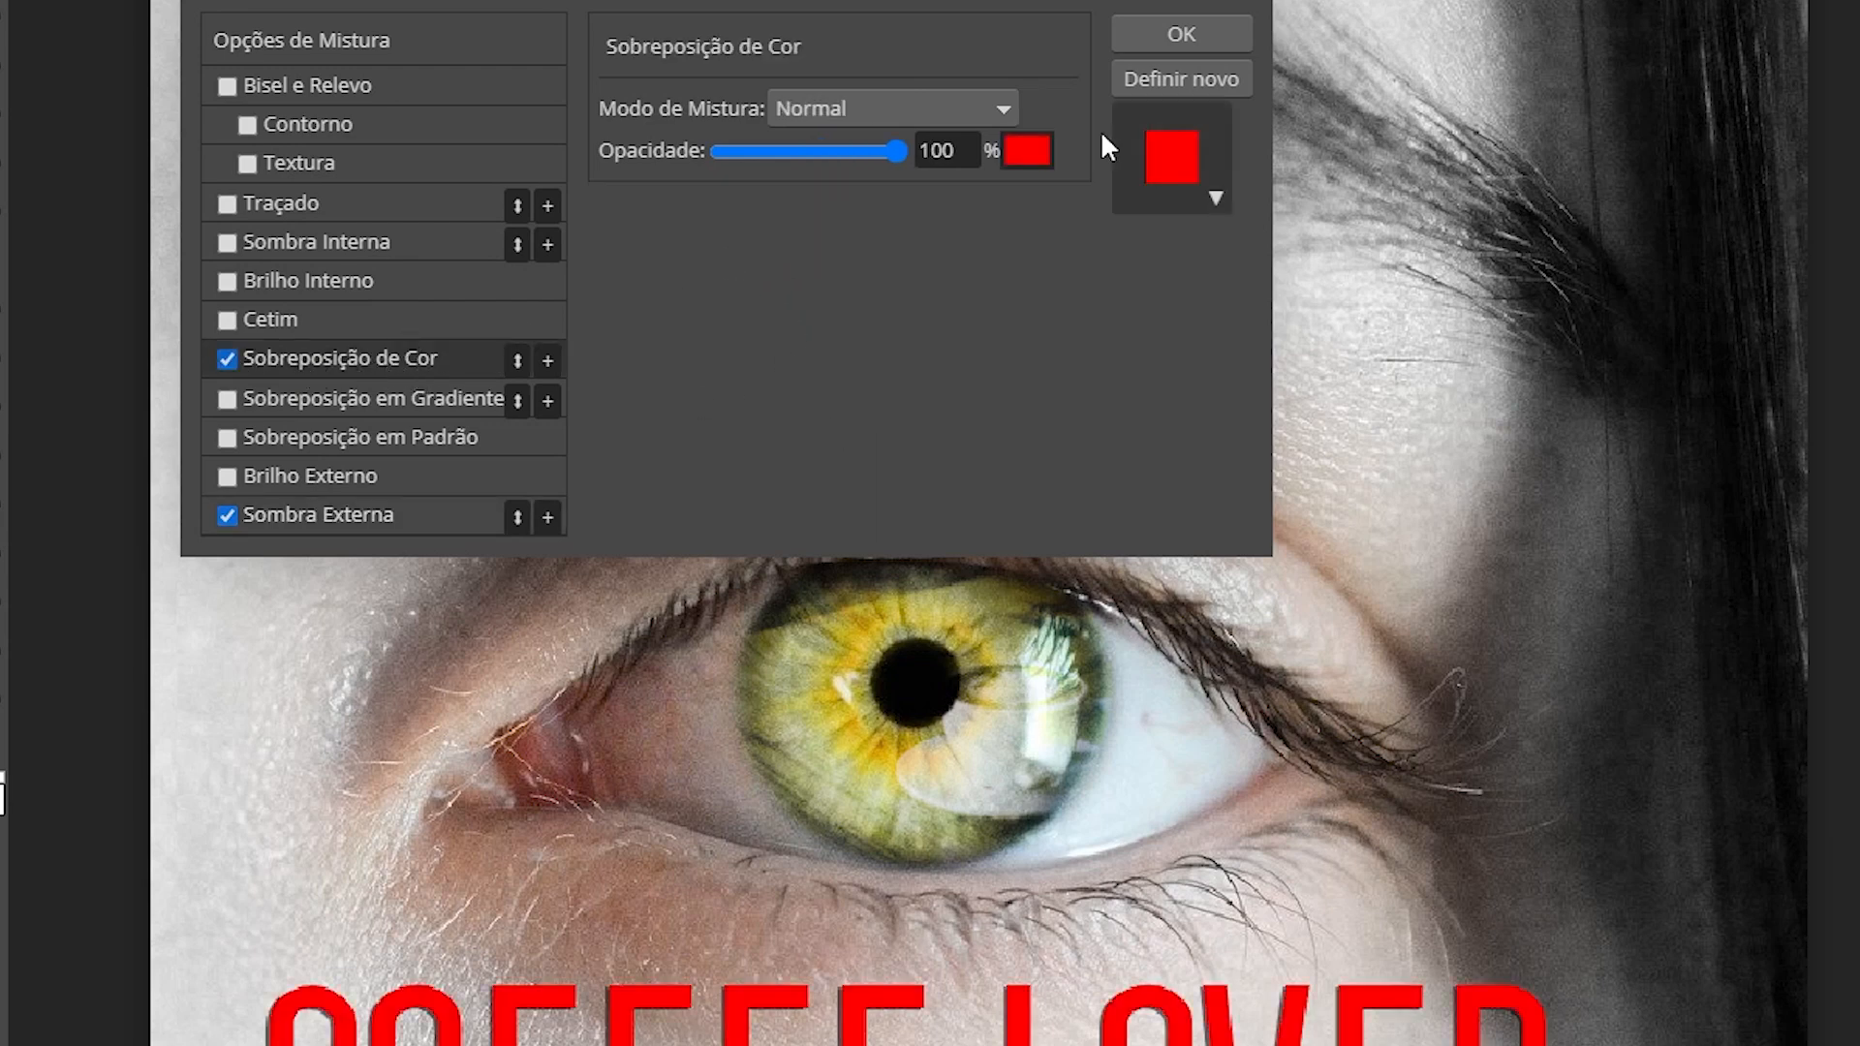
Step: Change the colour overlay to dark brown hex 602903
left_click(1025, 152)
double_click(974, 524)
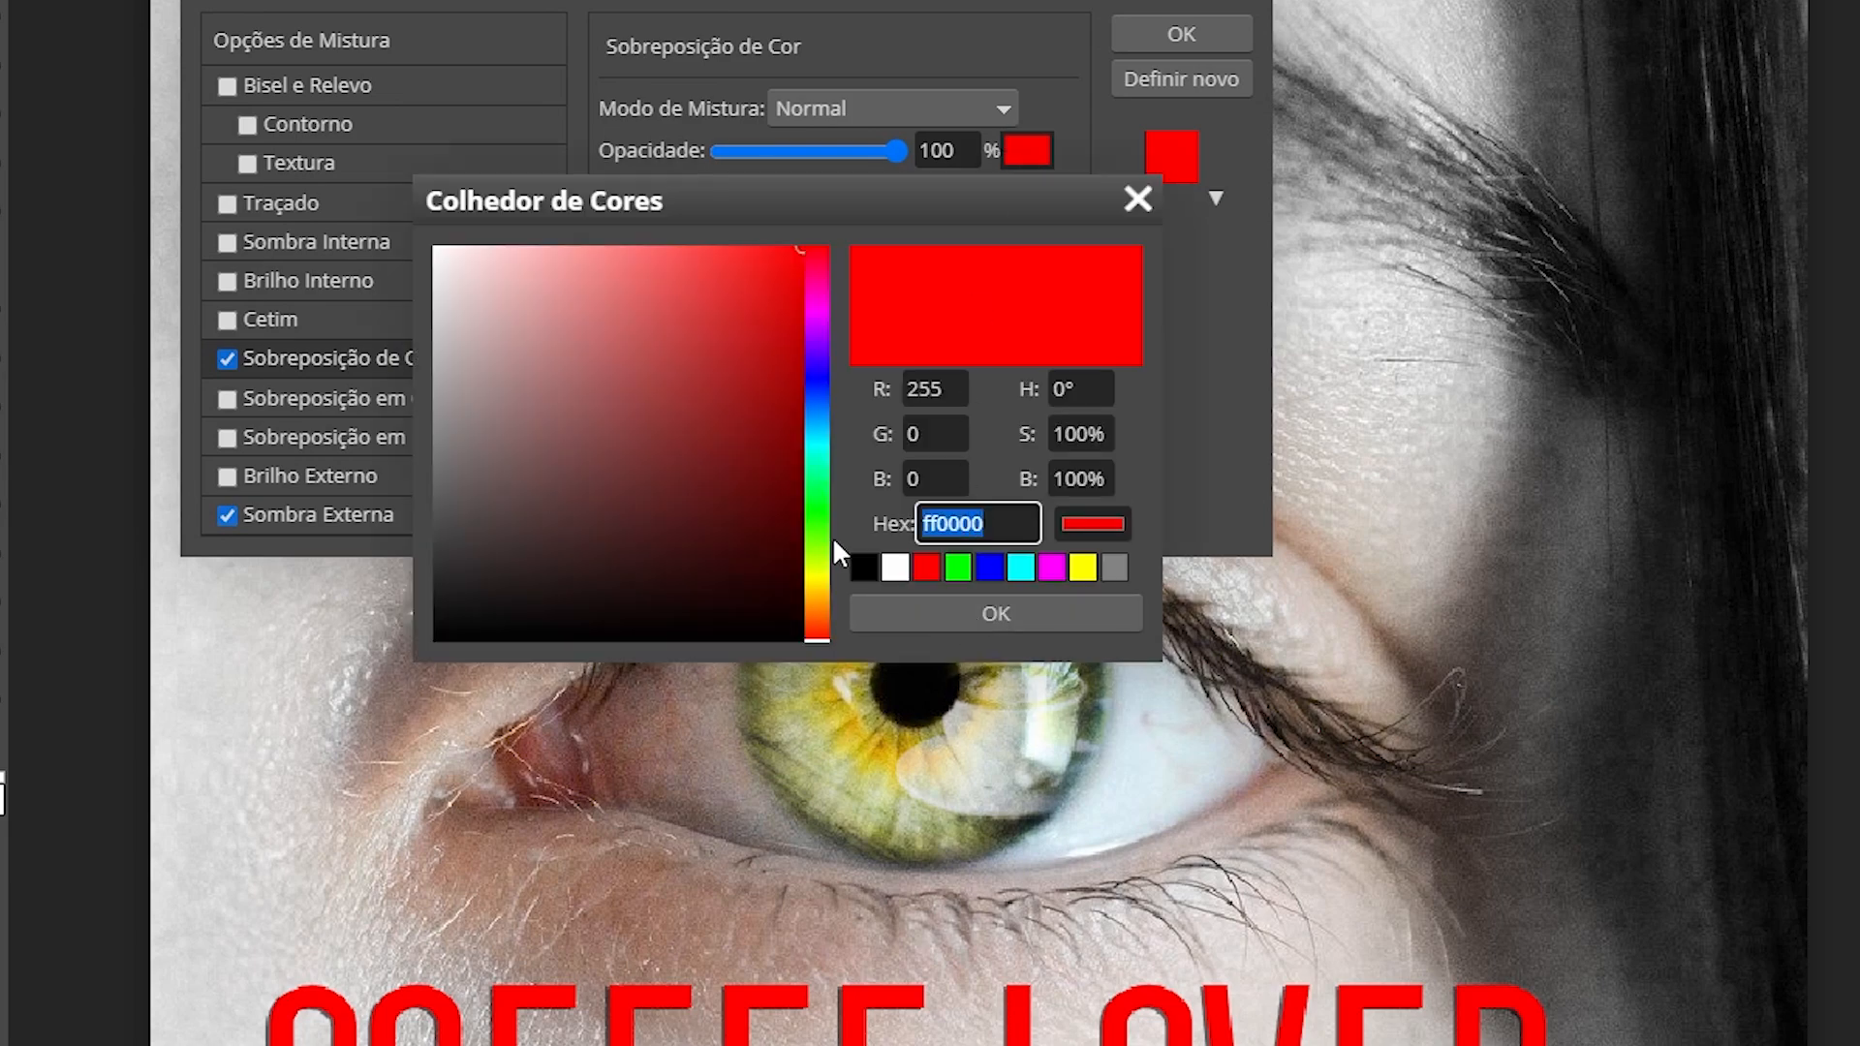
type("602903")
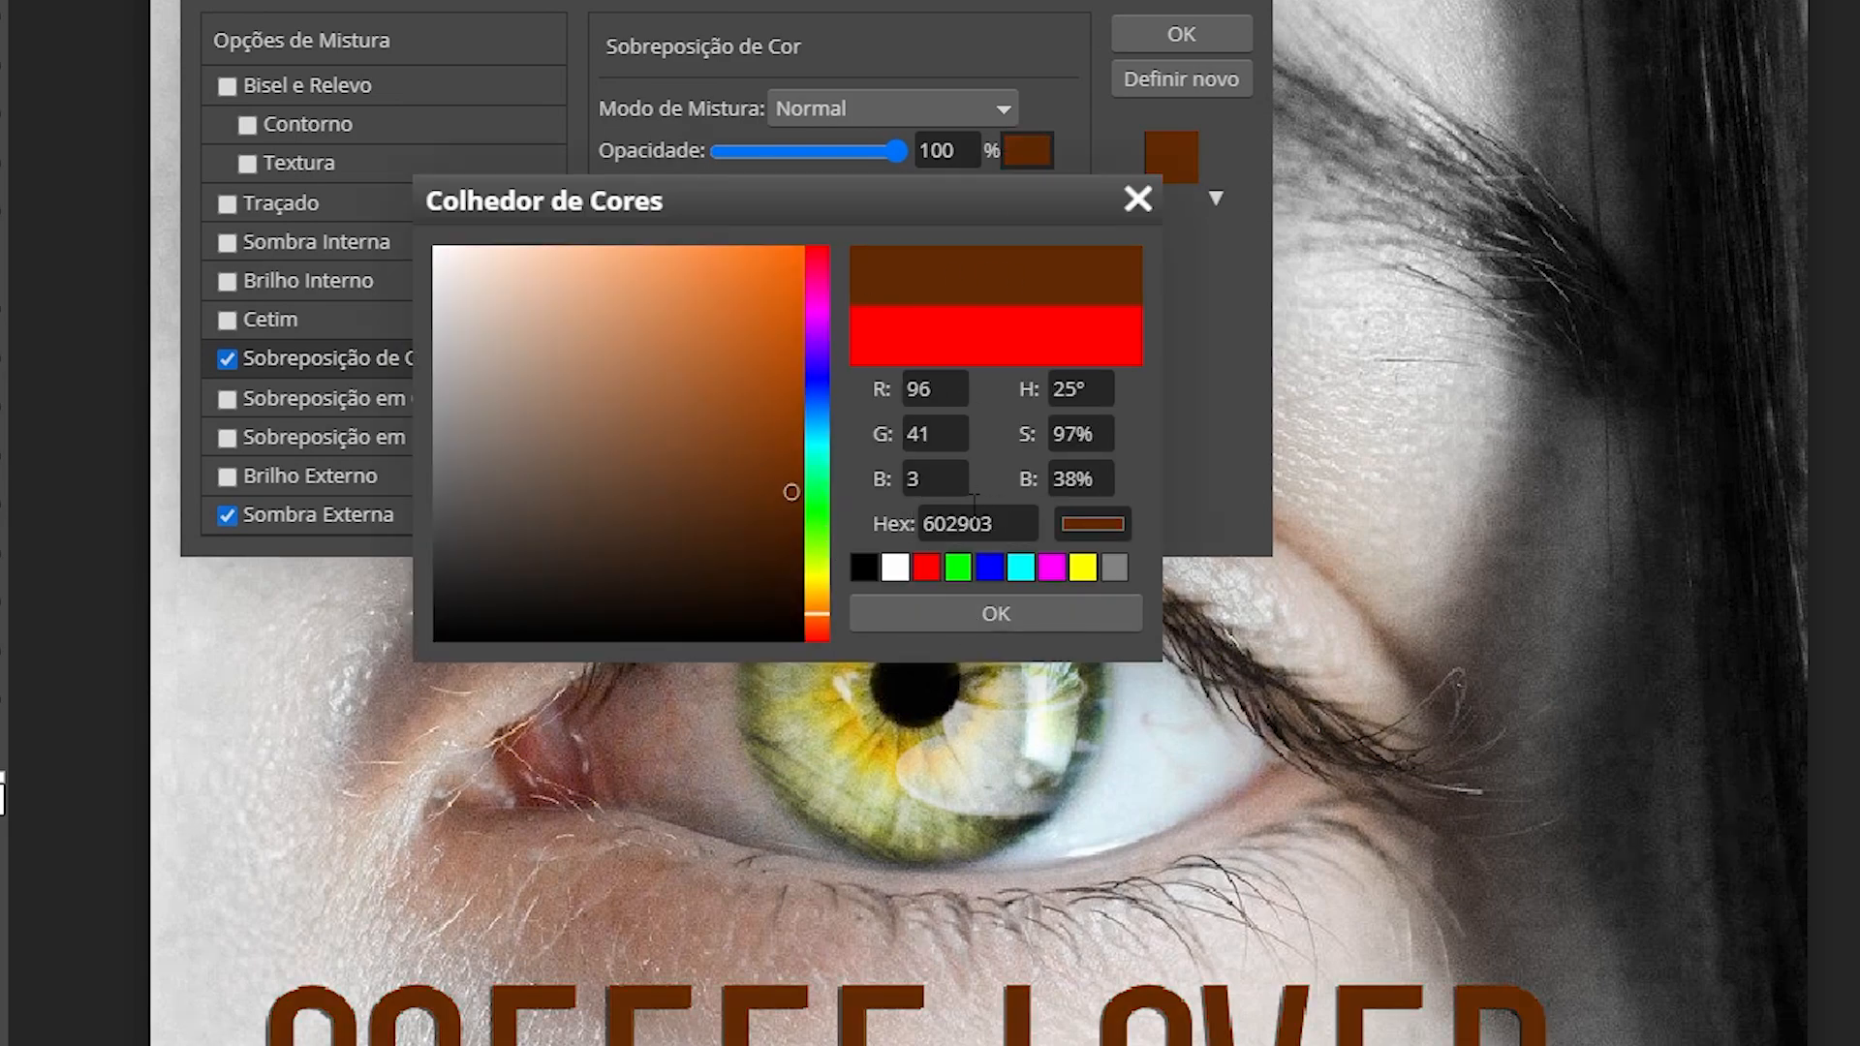
left_click(985, 611)
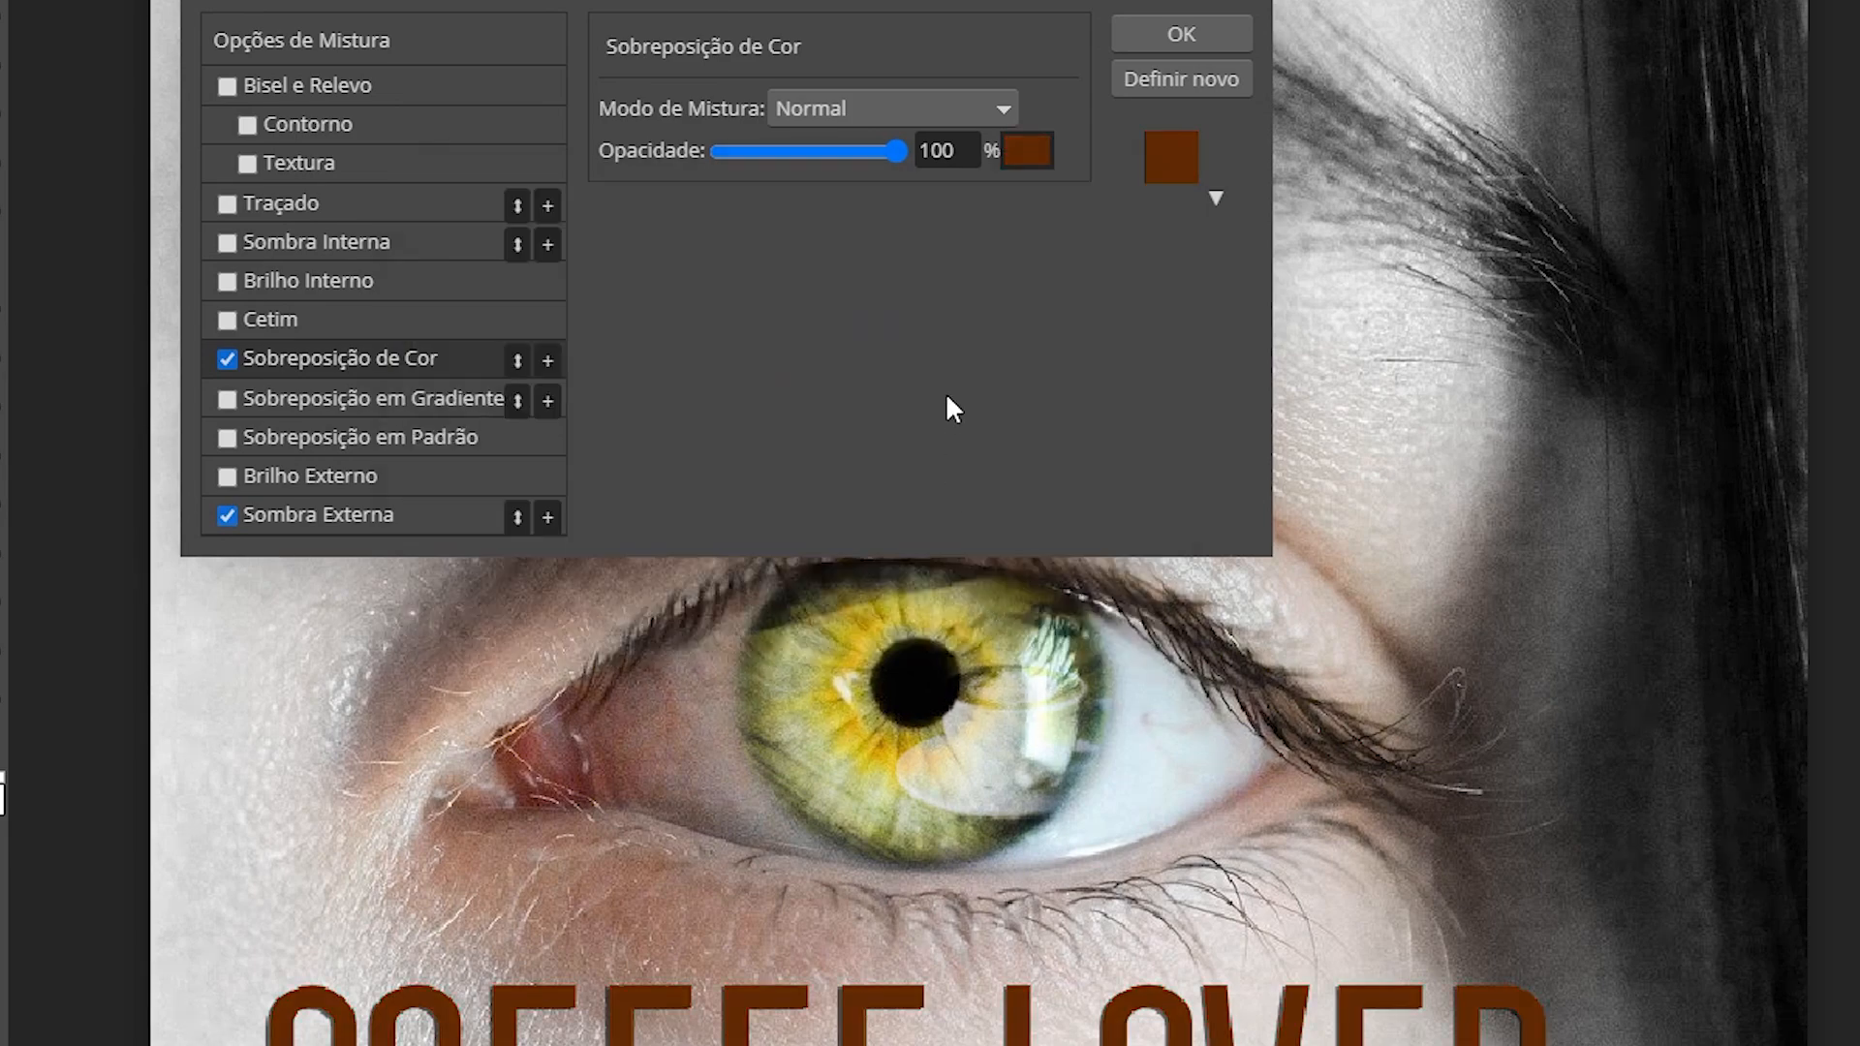
Step: Add a Bisel e Relevo with 465% depth and apply the layer styles
left_click(305, 81)
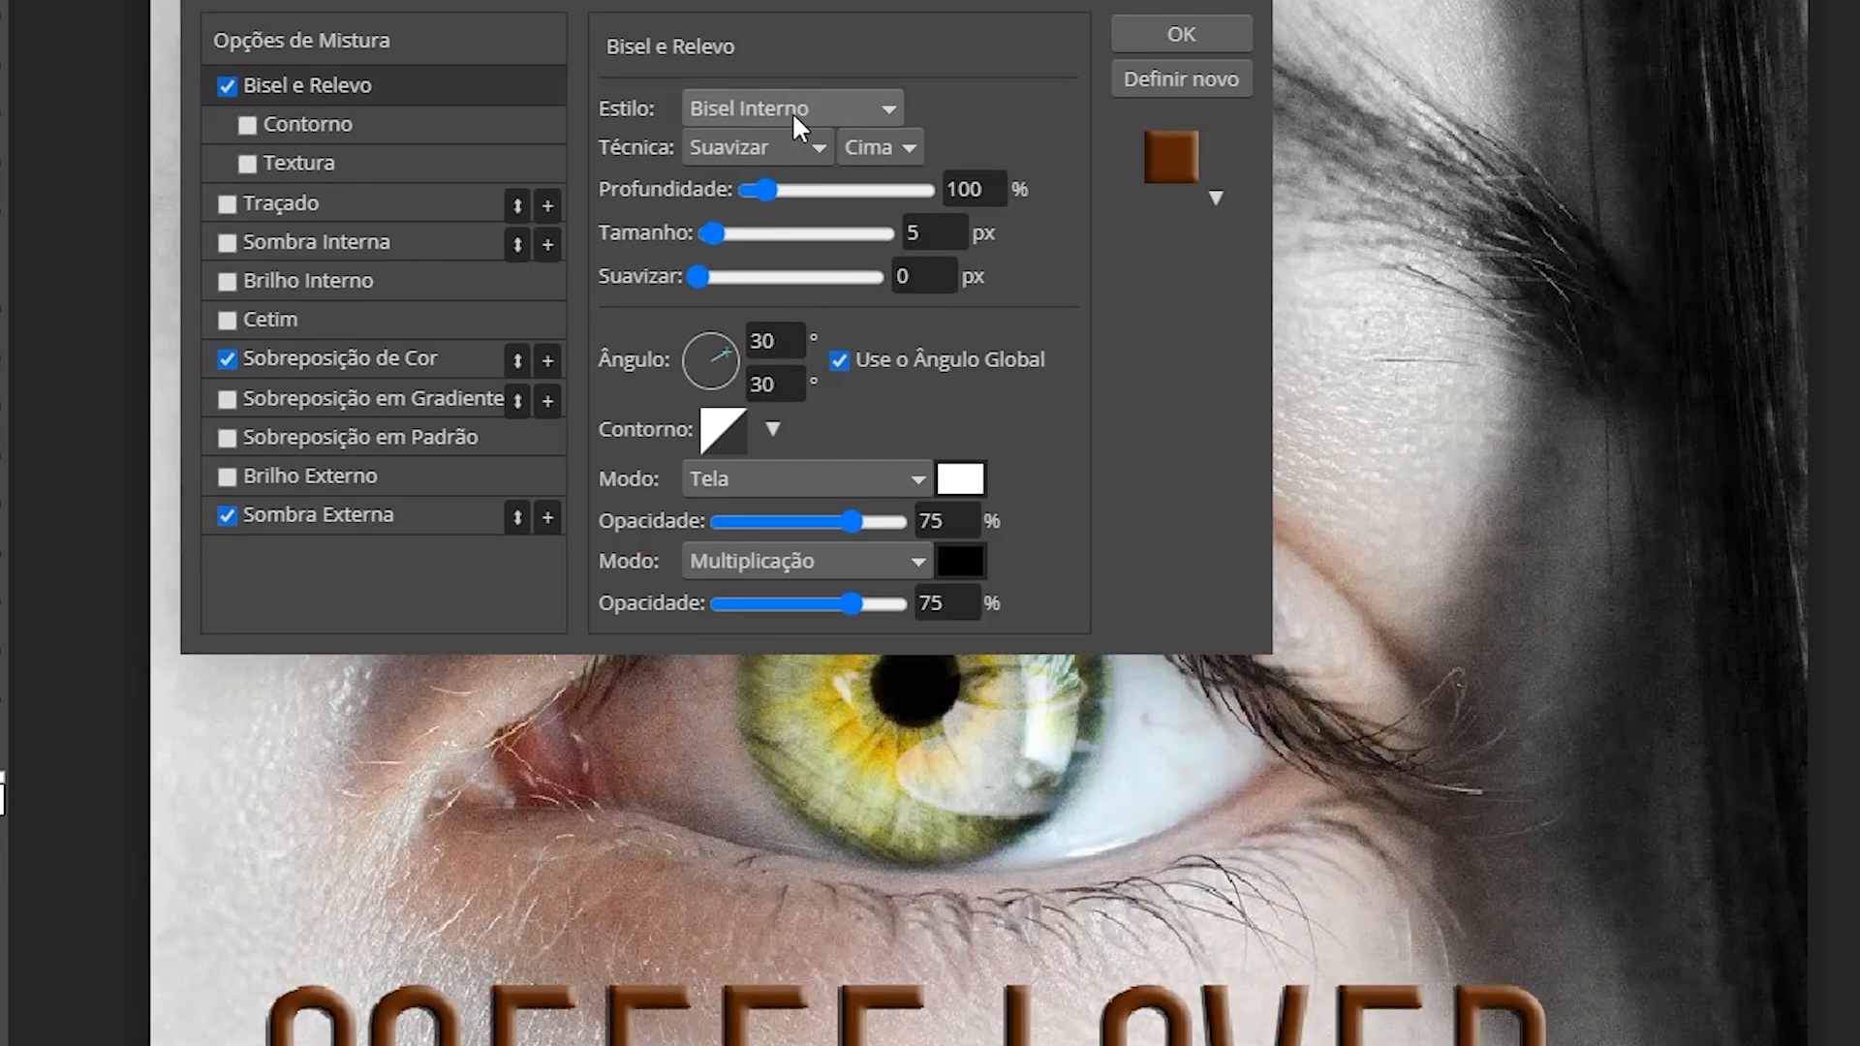
left_click(972, 188)
mouse_move(827, 186)
left_mouse_down()
mouse_move(852, 188)
mouse_move(829, 189)
left_mouse_up()
left_click_drag(971, 191, 960, 192)
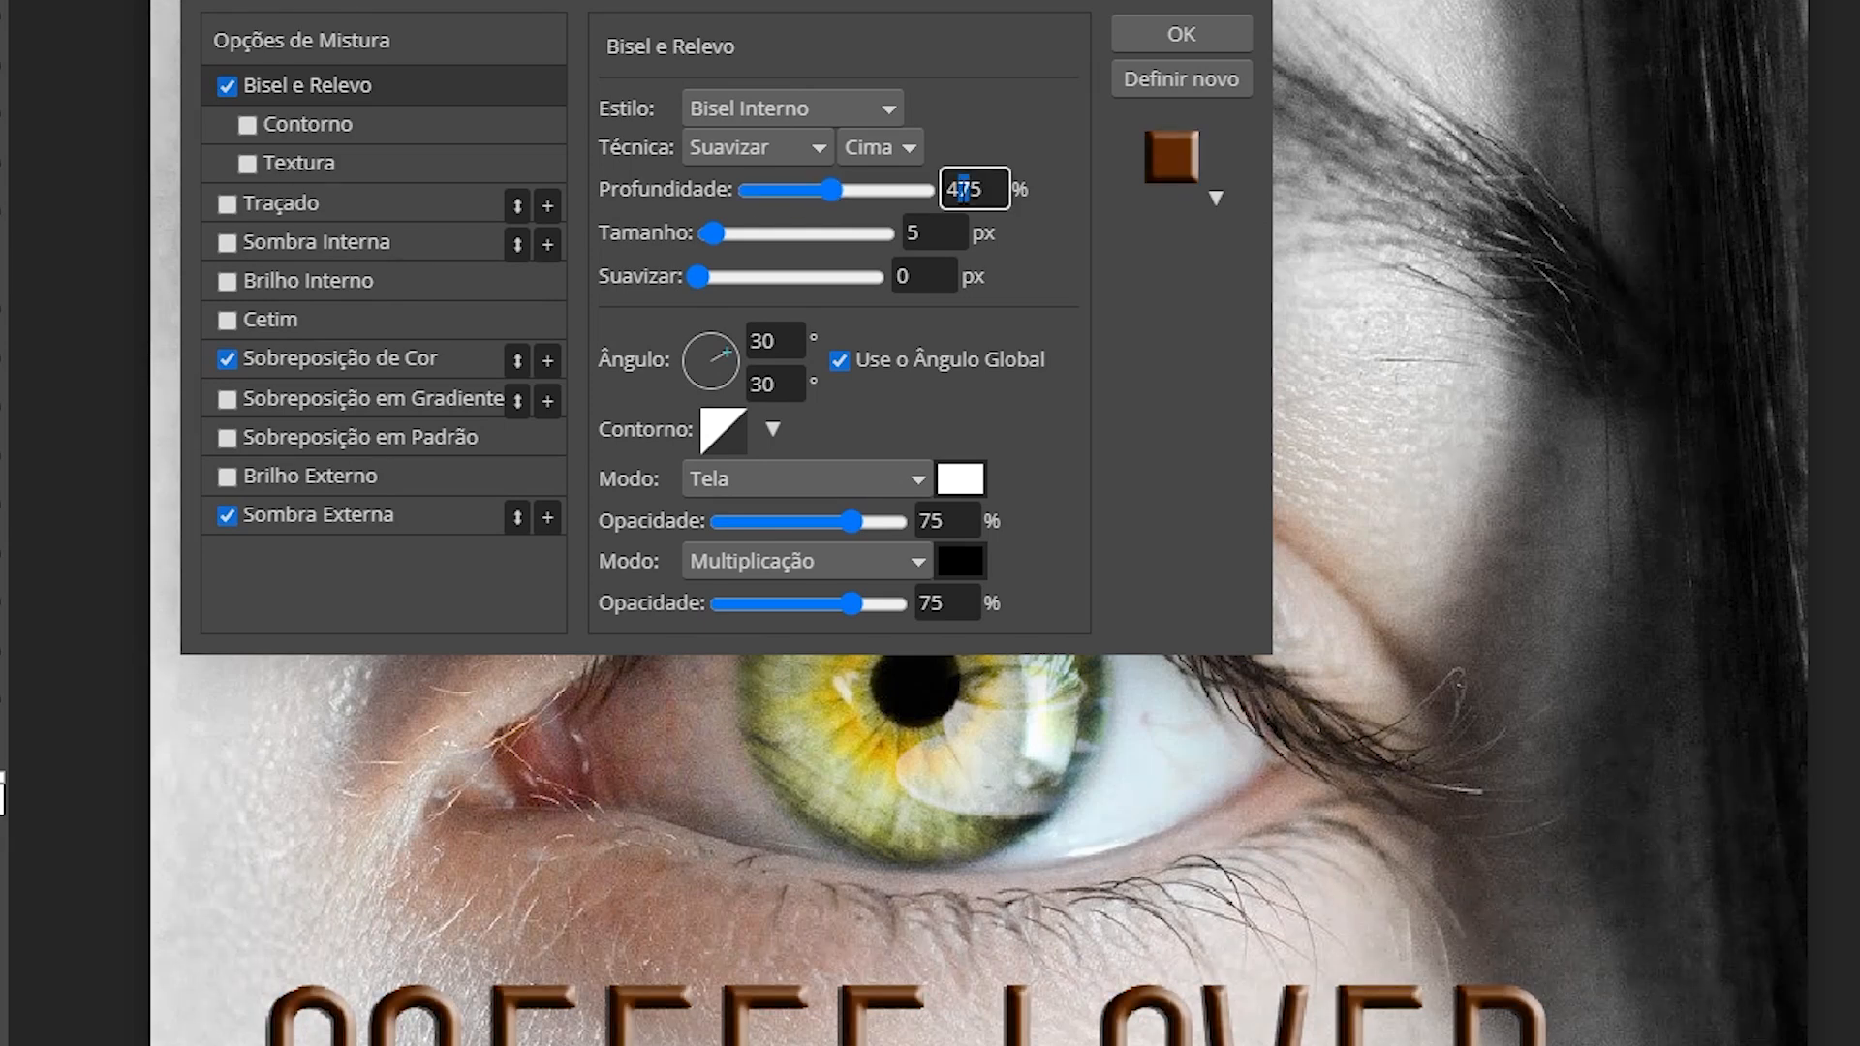
type("6")
left_click(1059, 248)
left_click(1155, 31)
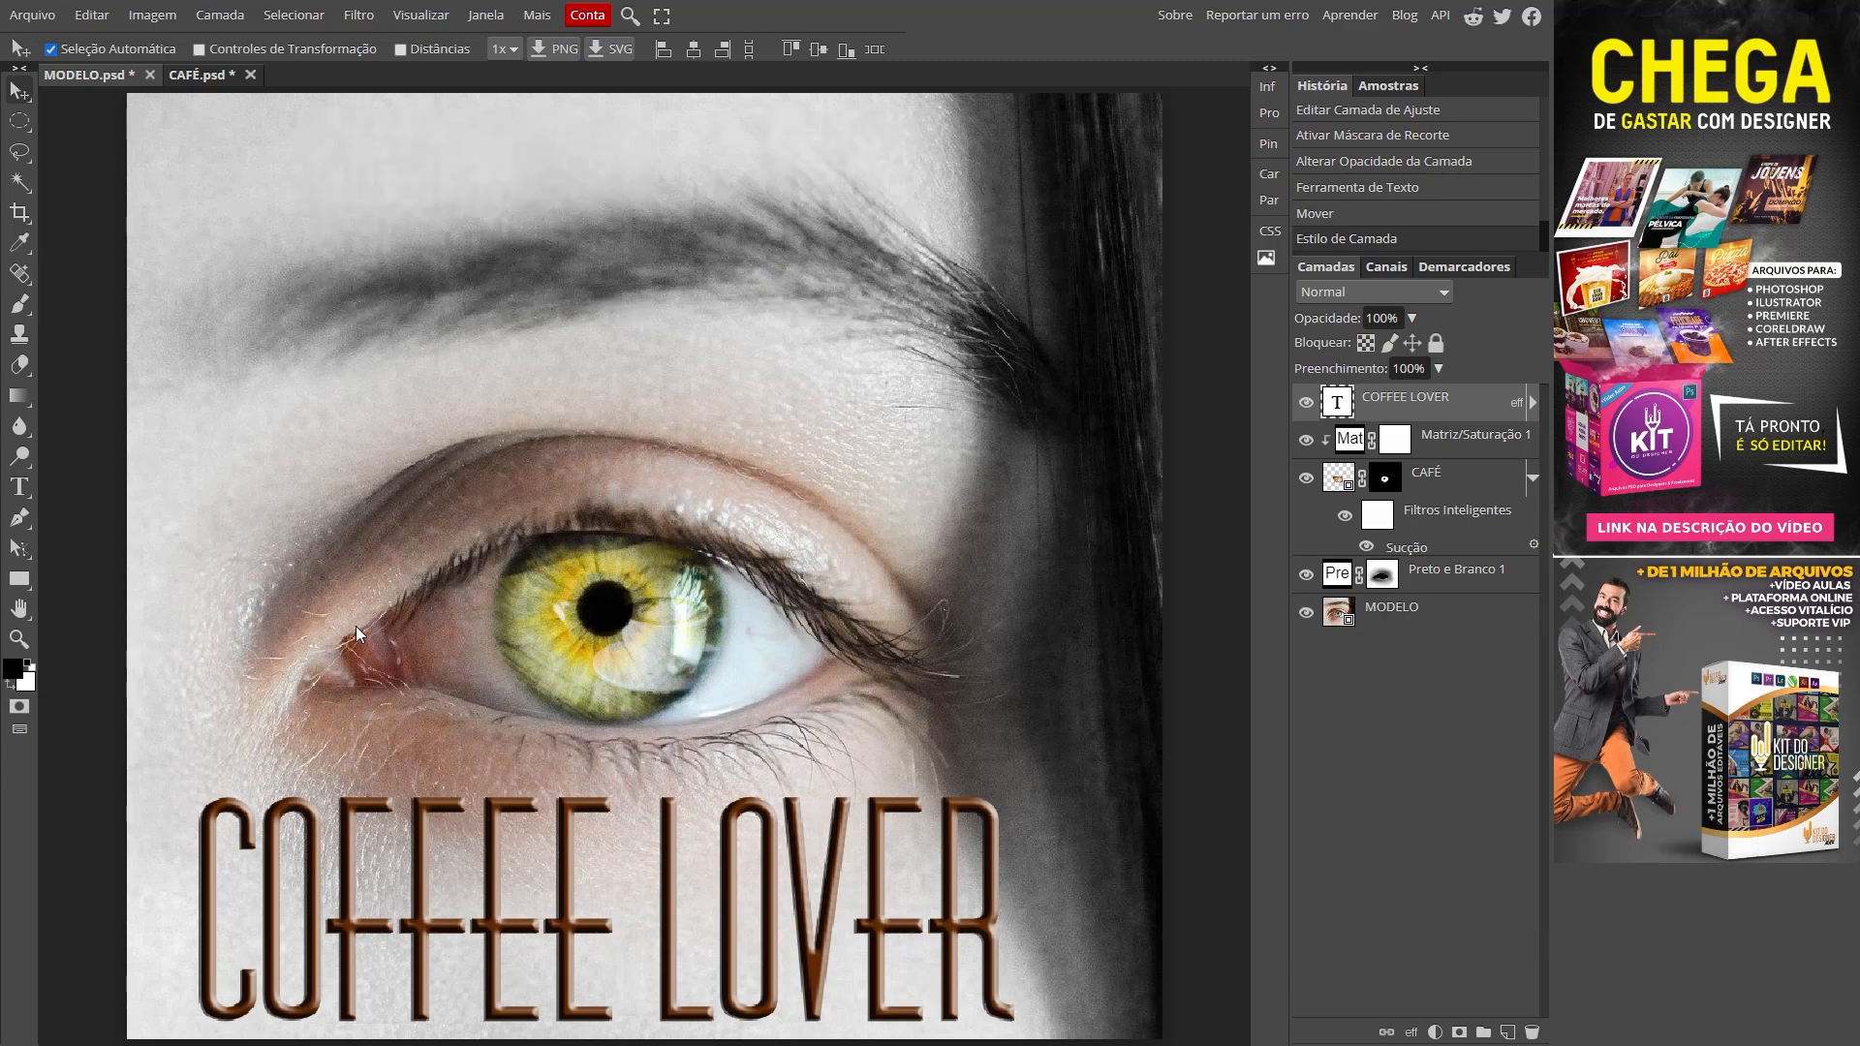
Step: Toggle full-screen with F to display the finished eye and embossed brown title
key("f")
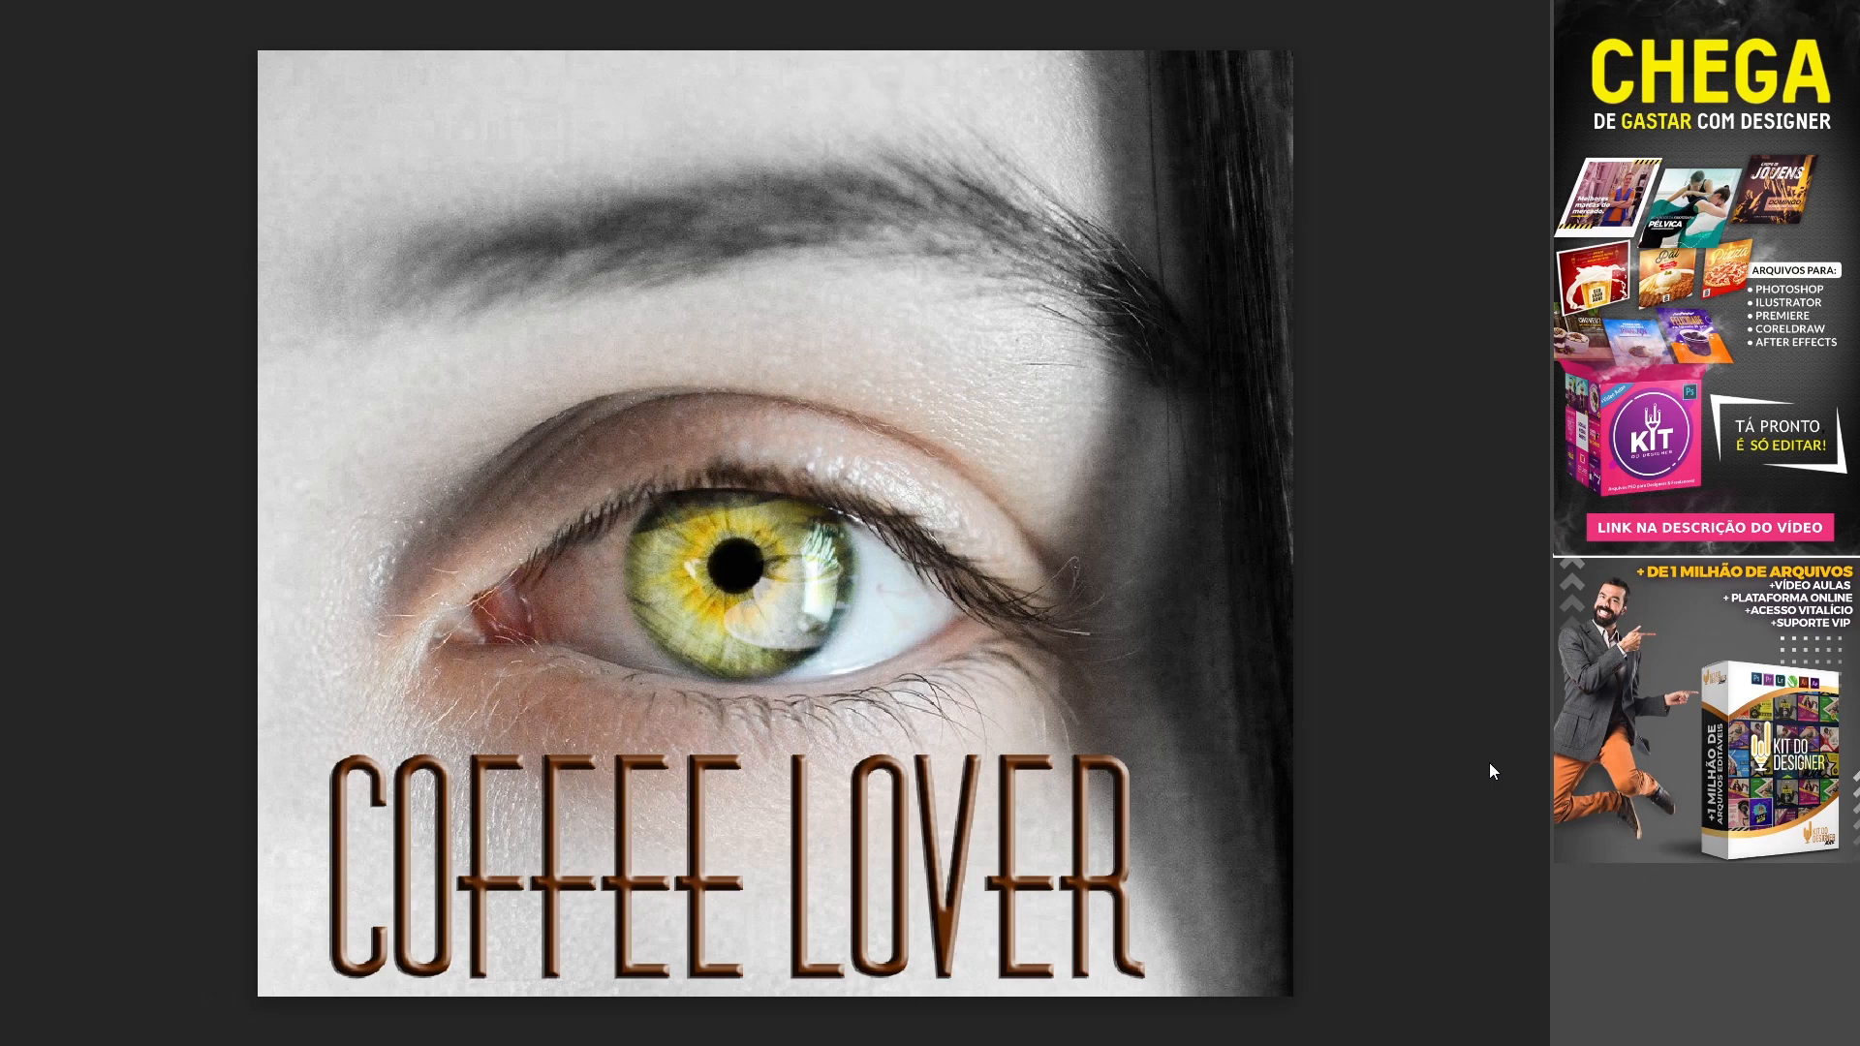
key("f")
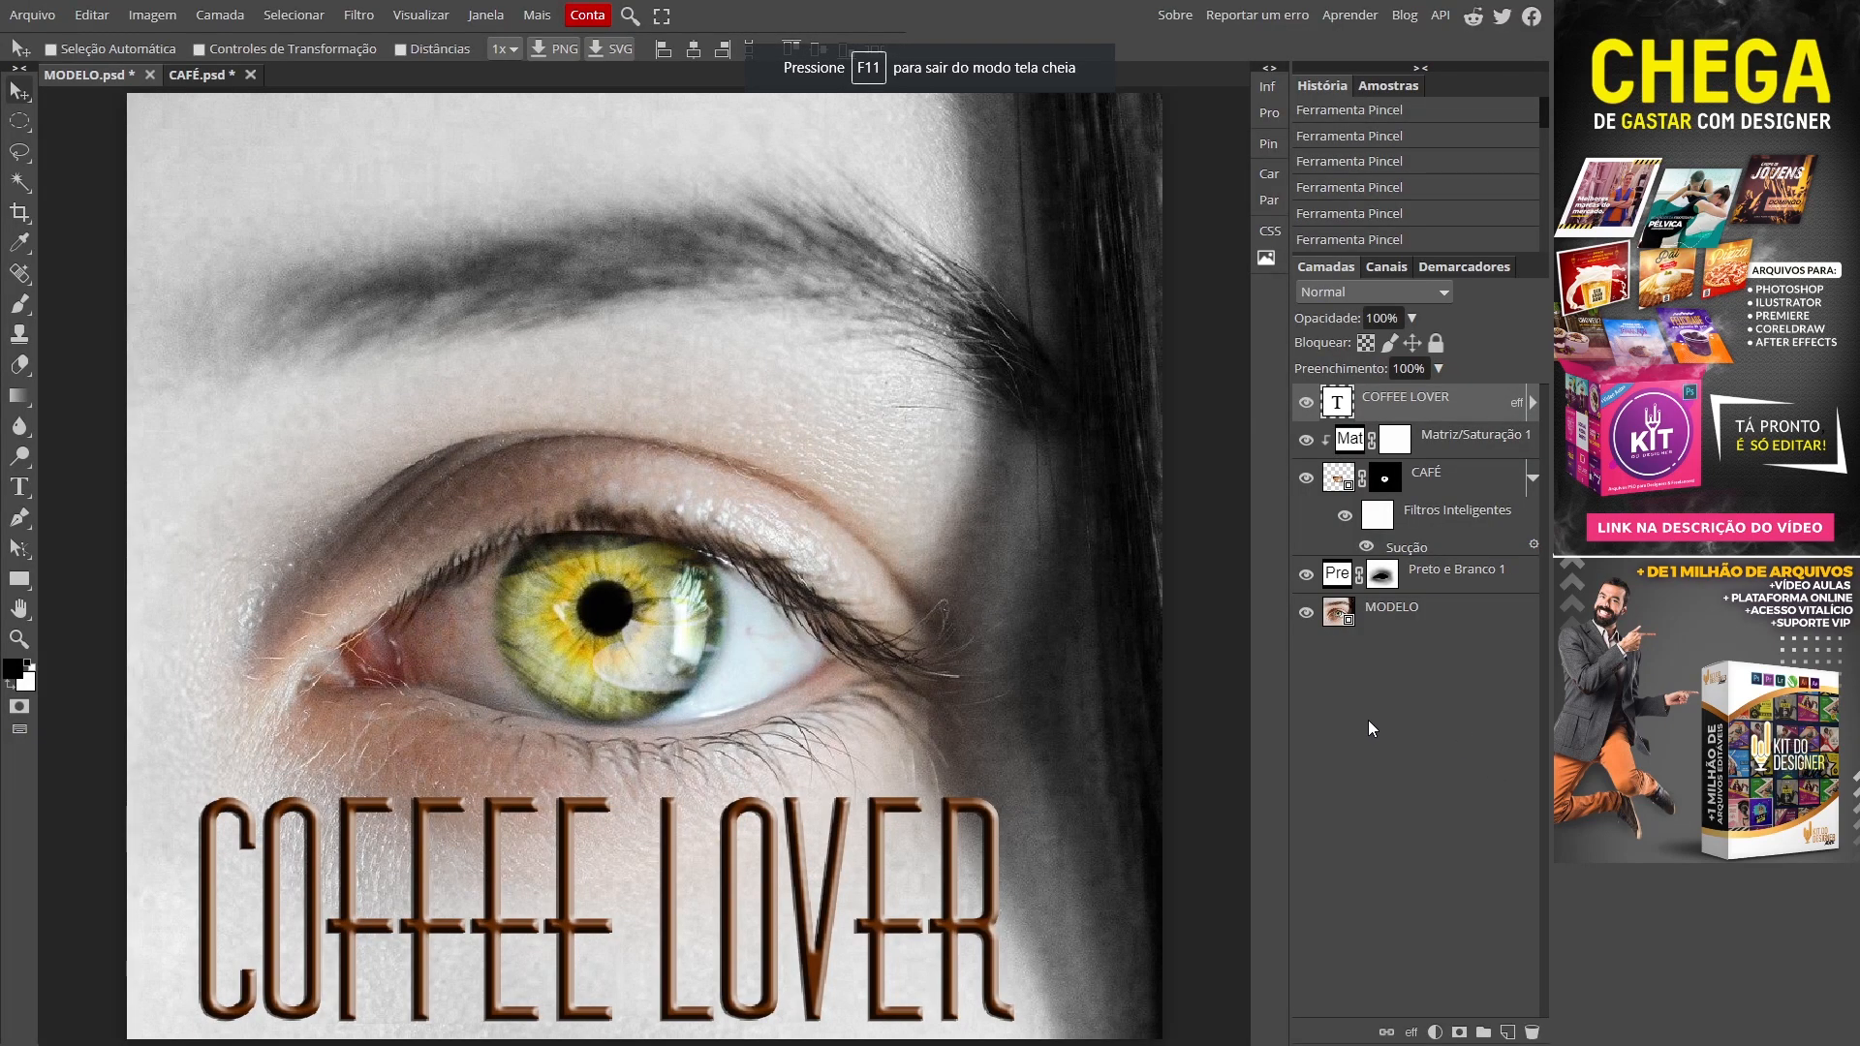
key("f")
key("f")
key("f")
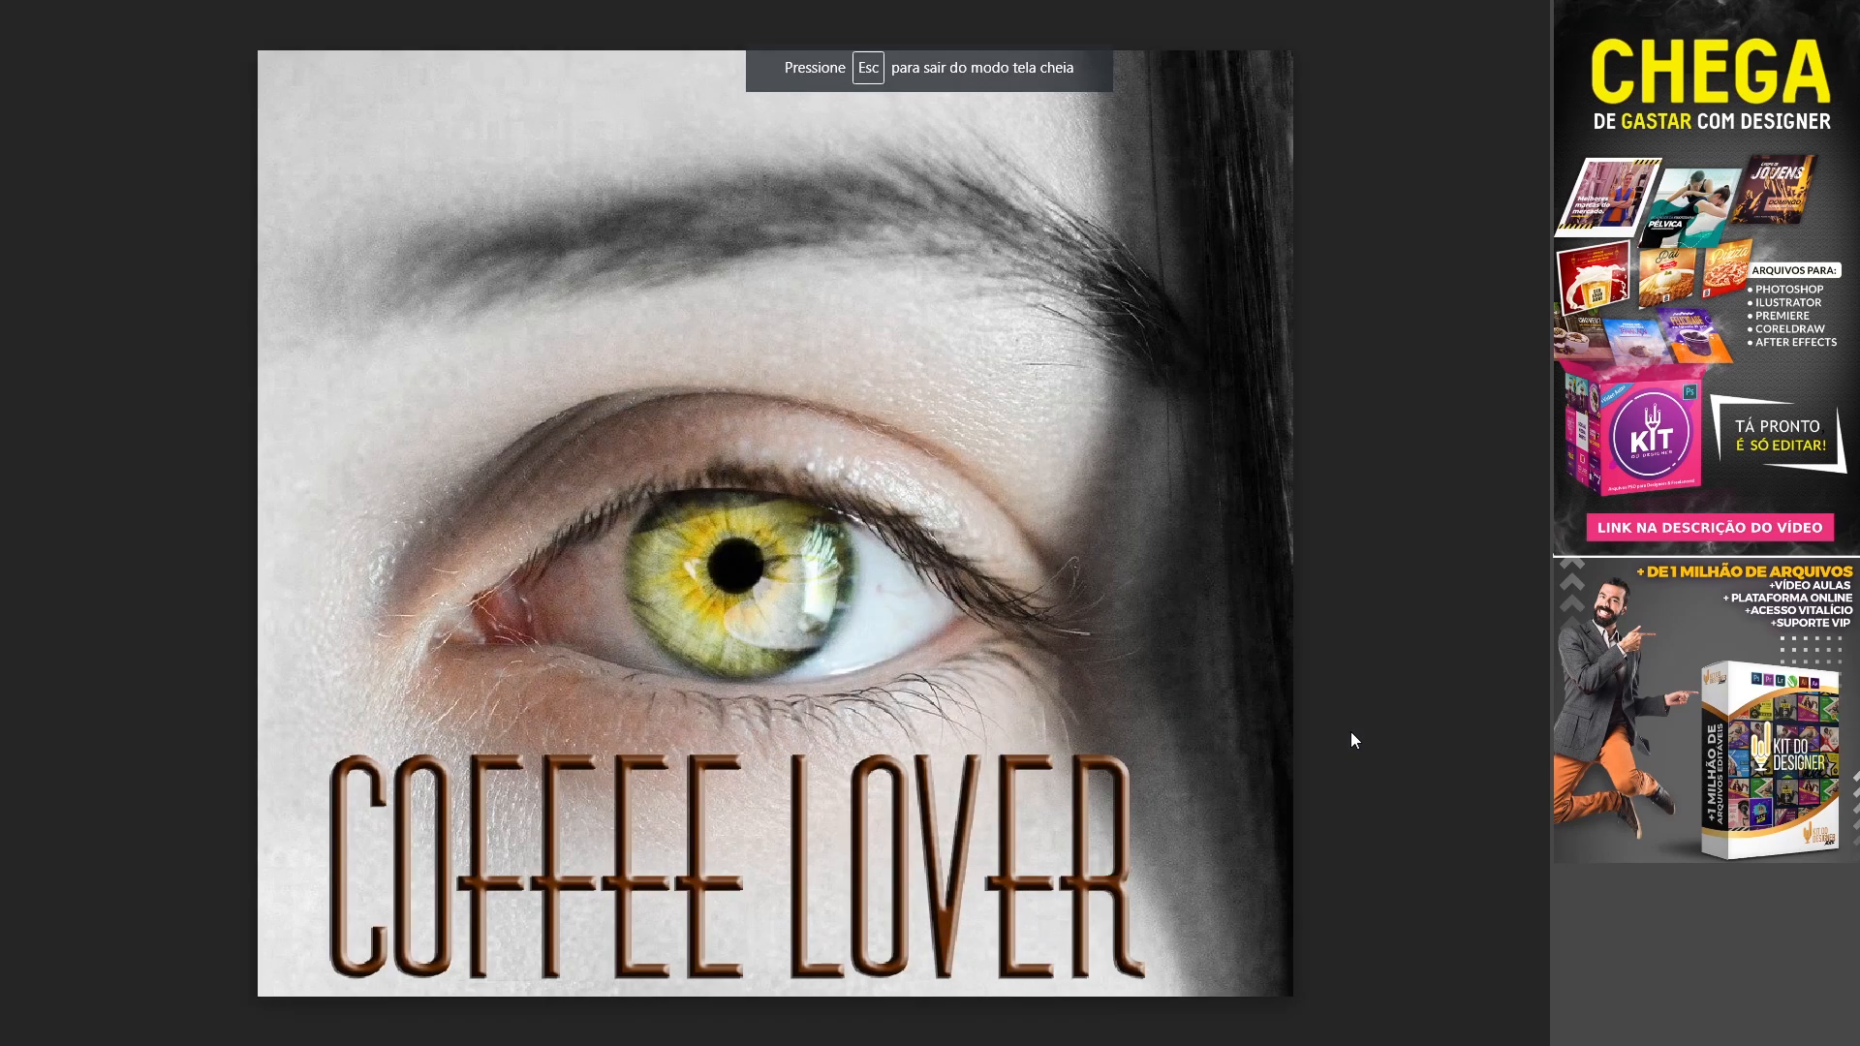